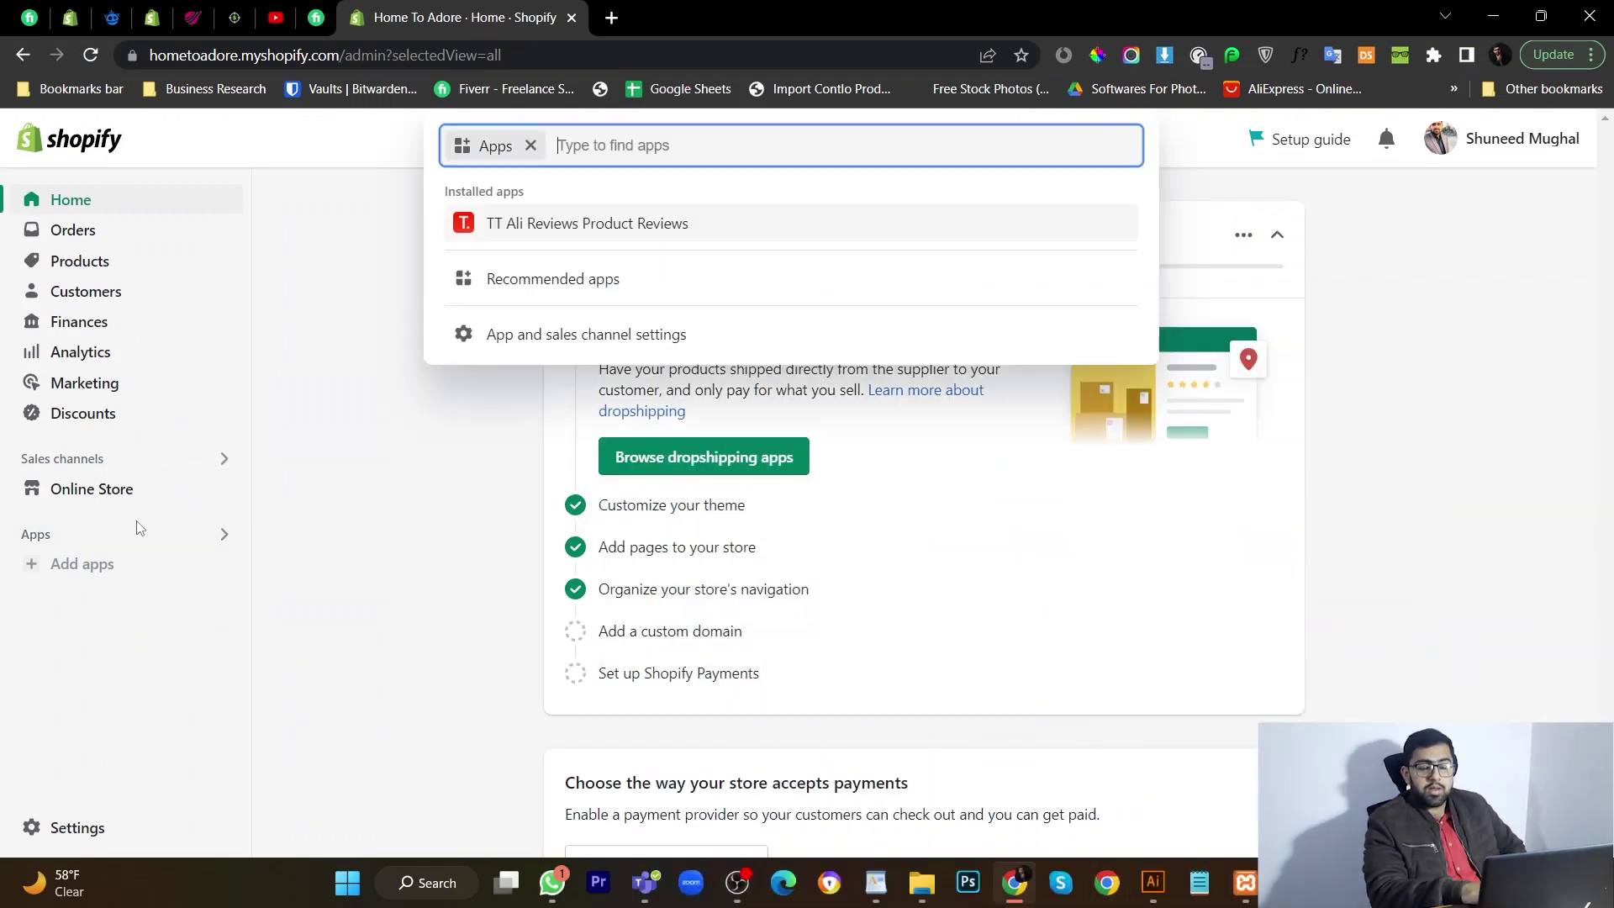
Step: Go to the store's Settings > Apps and sales channels page
{"action": "left_click", "coordinate": [652, 340]}
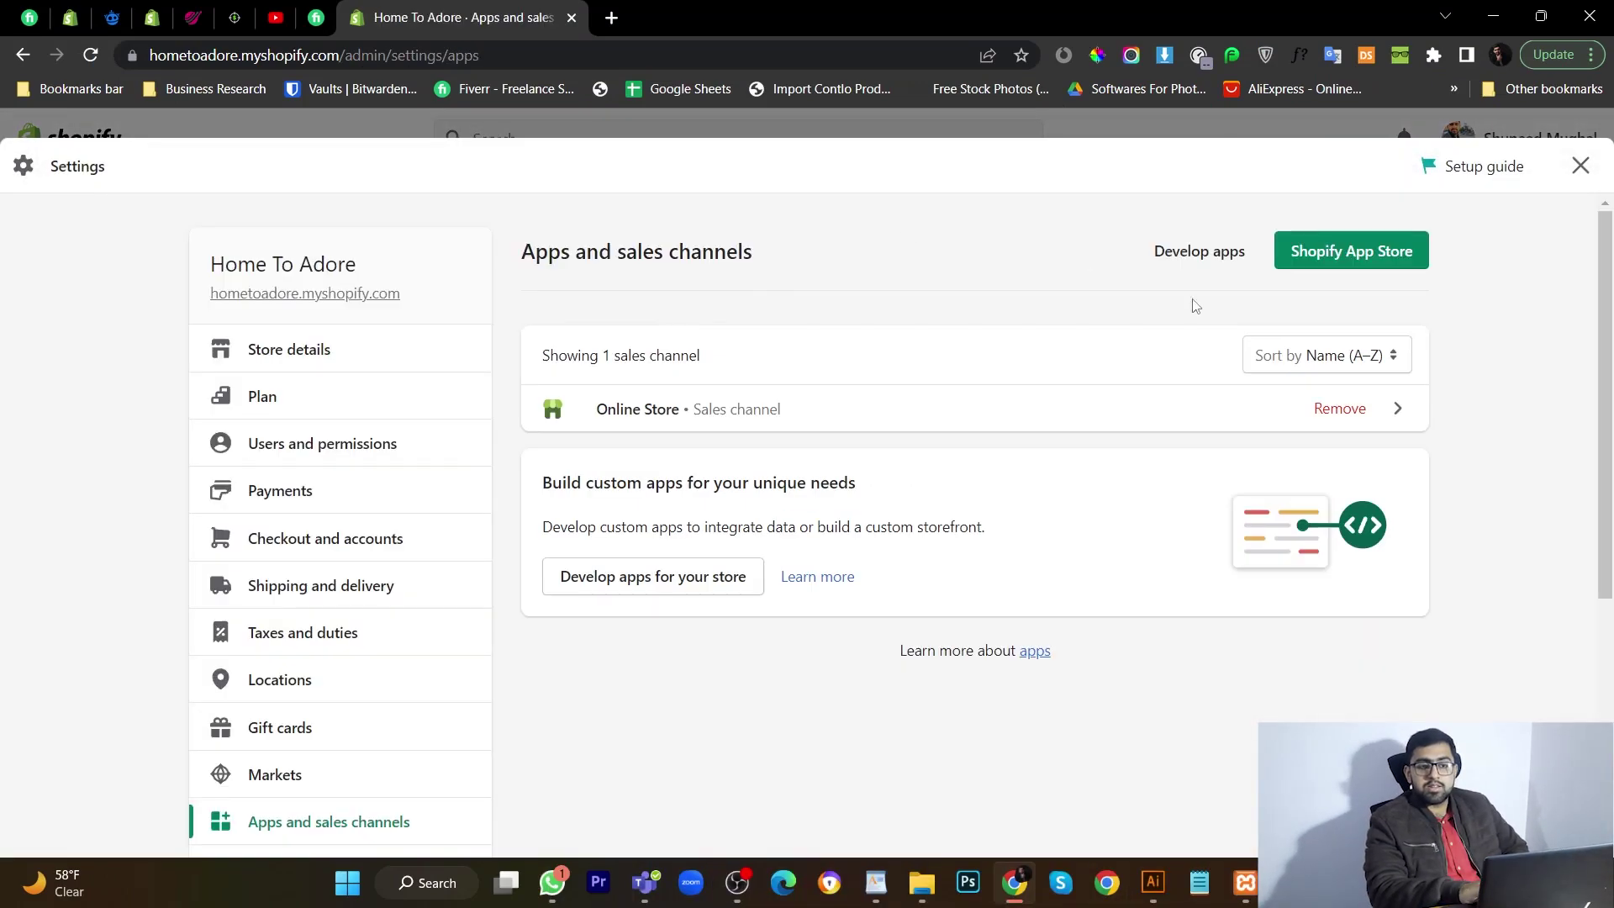
Step: Search the Shopify App Store for 'avada email' in a new tab
{"action": "left_click", "coordinate": [1381, 244]}
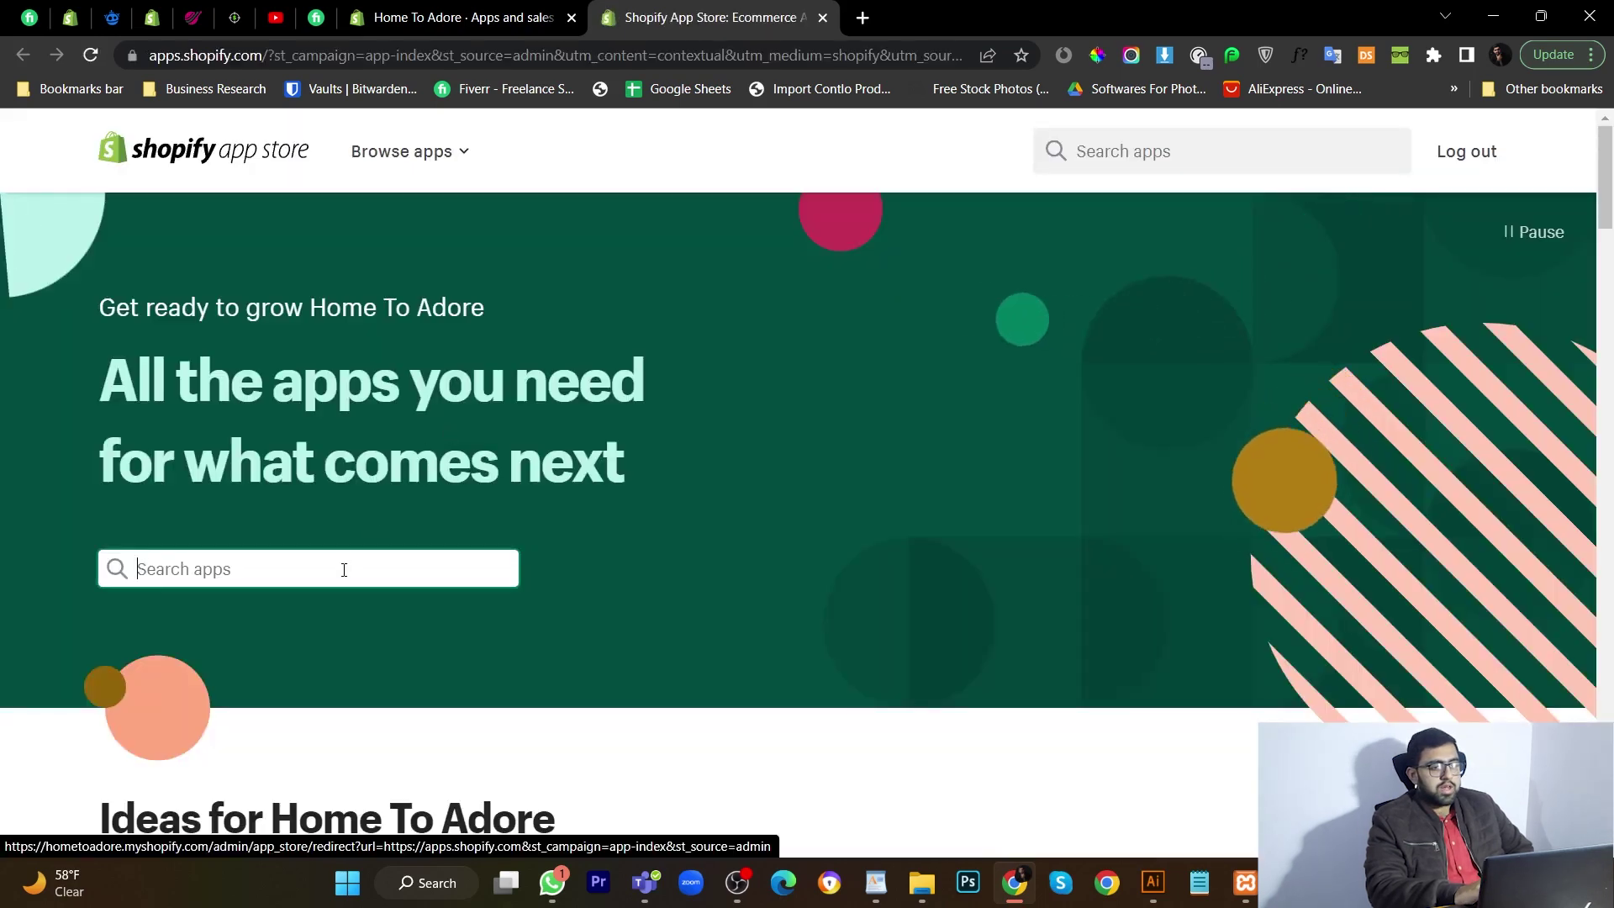
{"action": "left_click", "coordinate": [344, 570]}
{"action": "type", "text": "avada"}
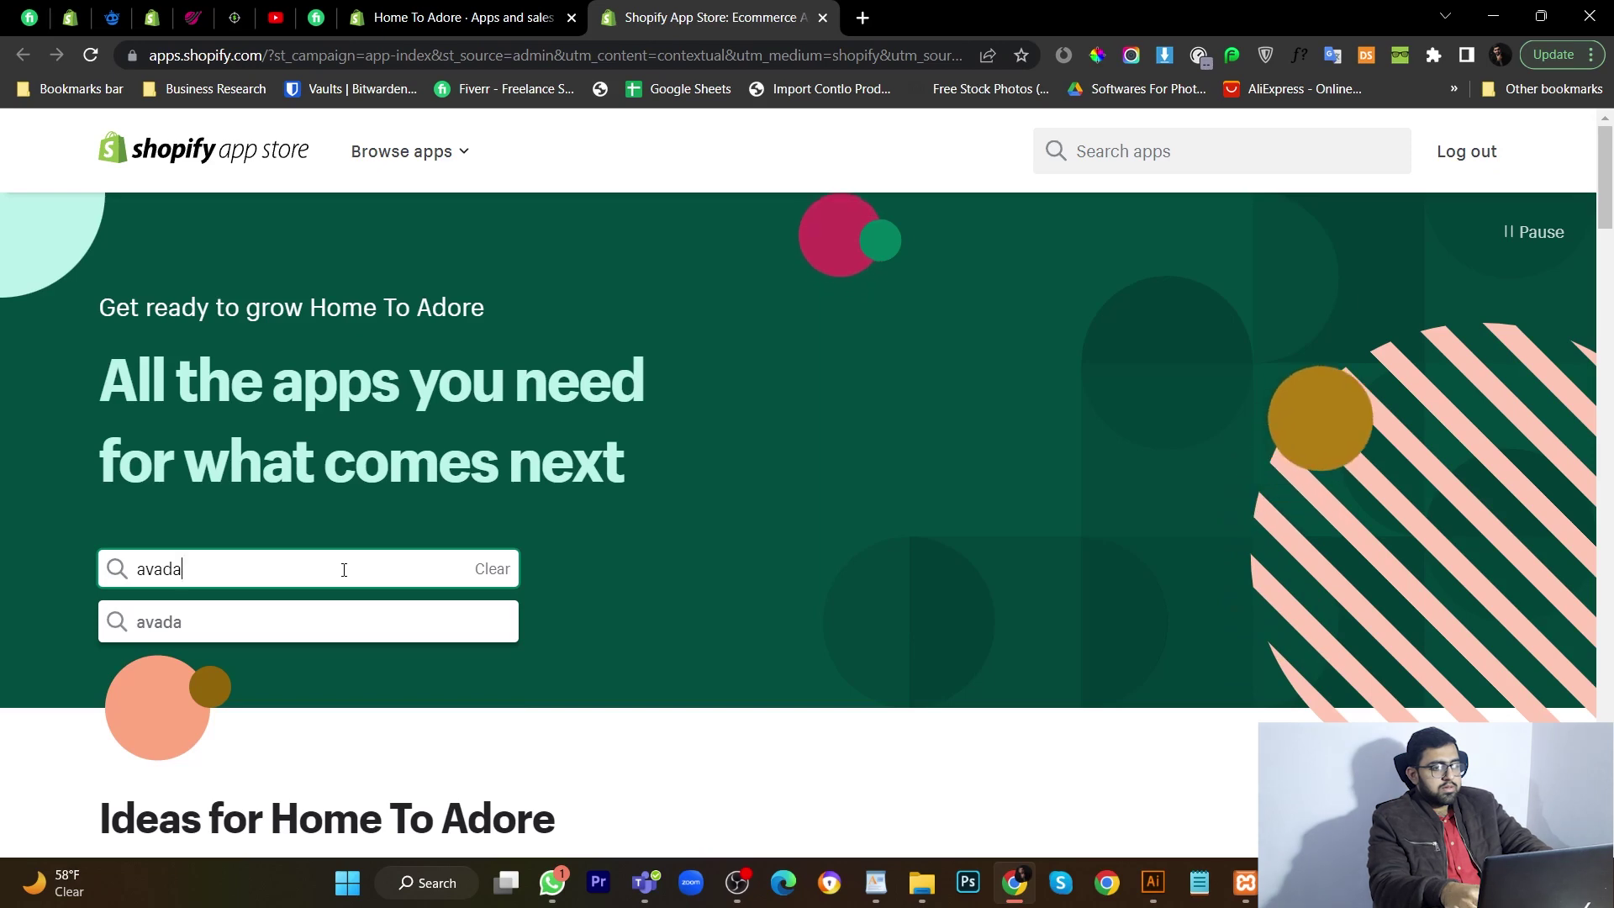
{"action": "type", "text": " email"}
{"action": "key", "text": "Return"}
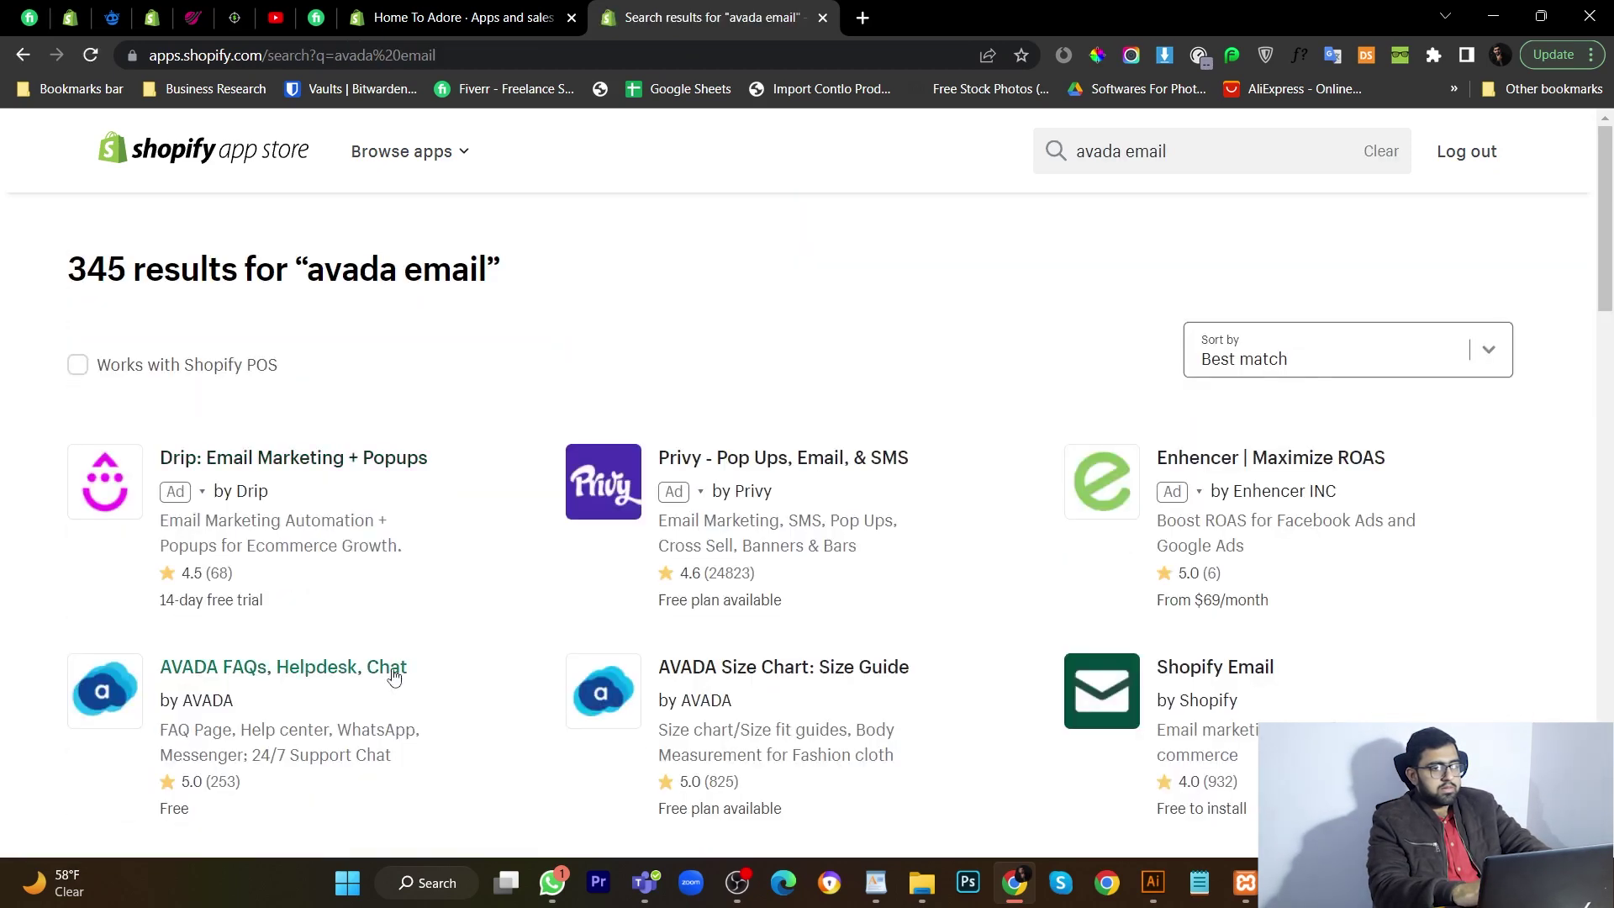
{"action": "scroll", "coordinate": [391, 677], "scroll_direction": "down", "scroll_amount": 6}
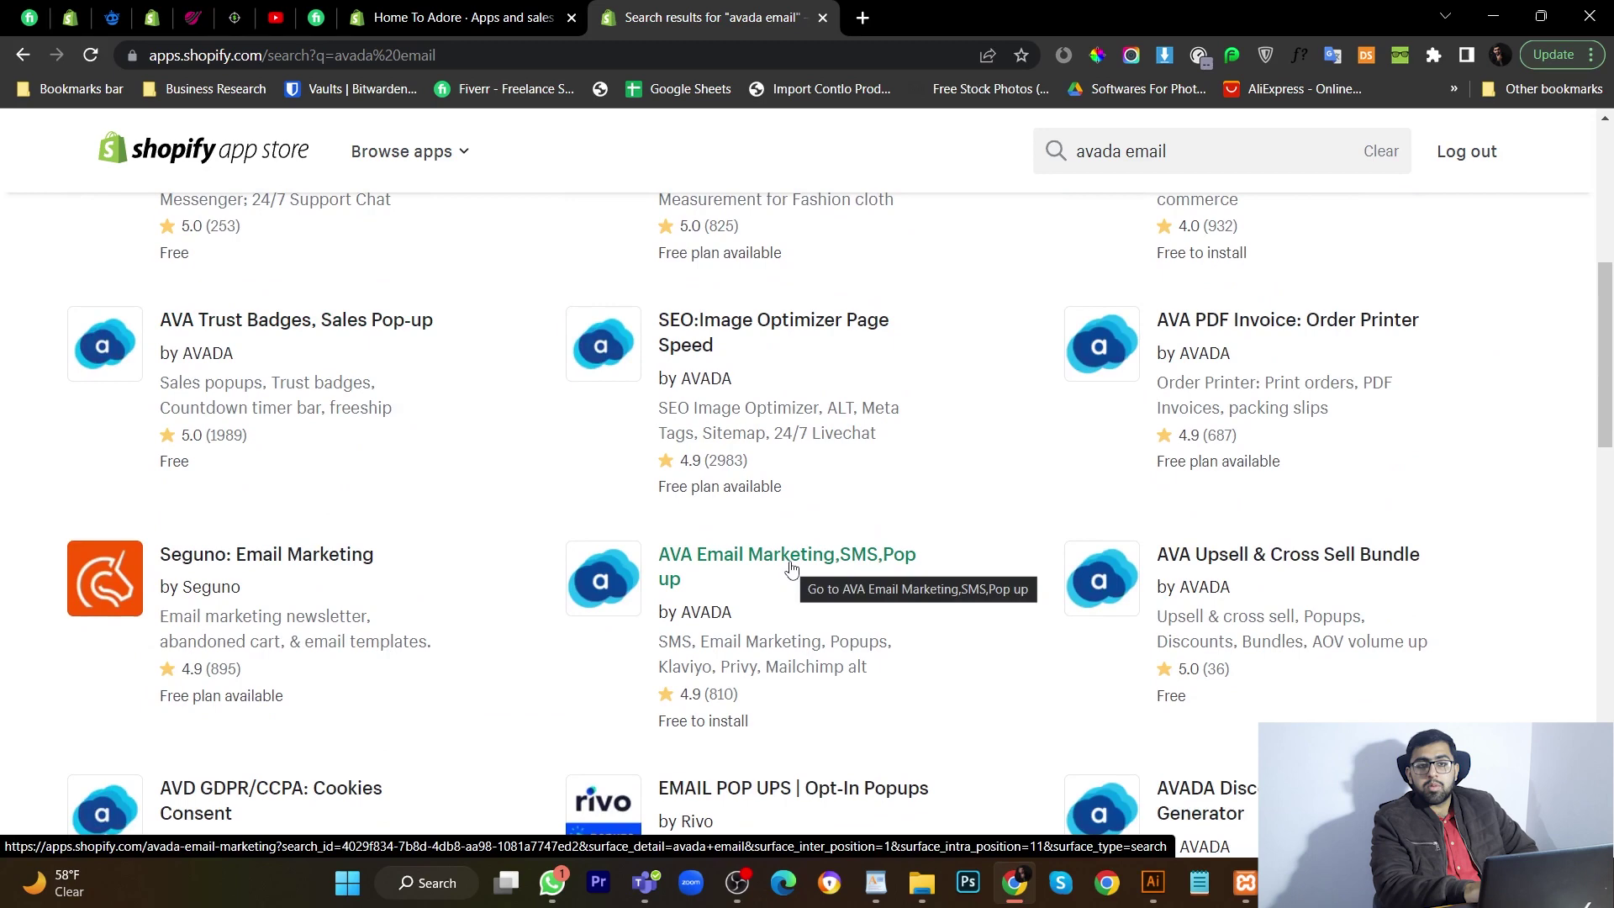
Step: Add and install the AVA Email Marketing,SMS,Pop up app on the store
{"action": "left_click", "coordinate": [838, 577]}
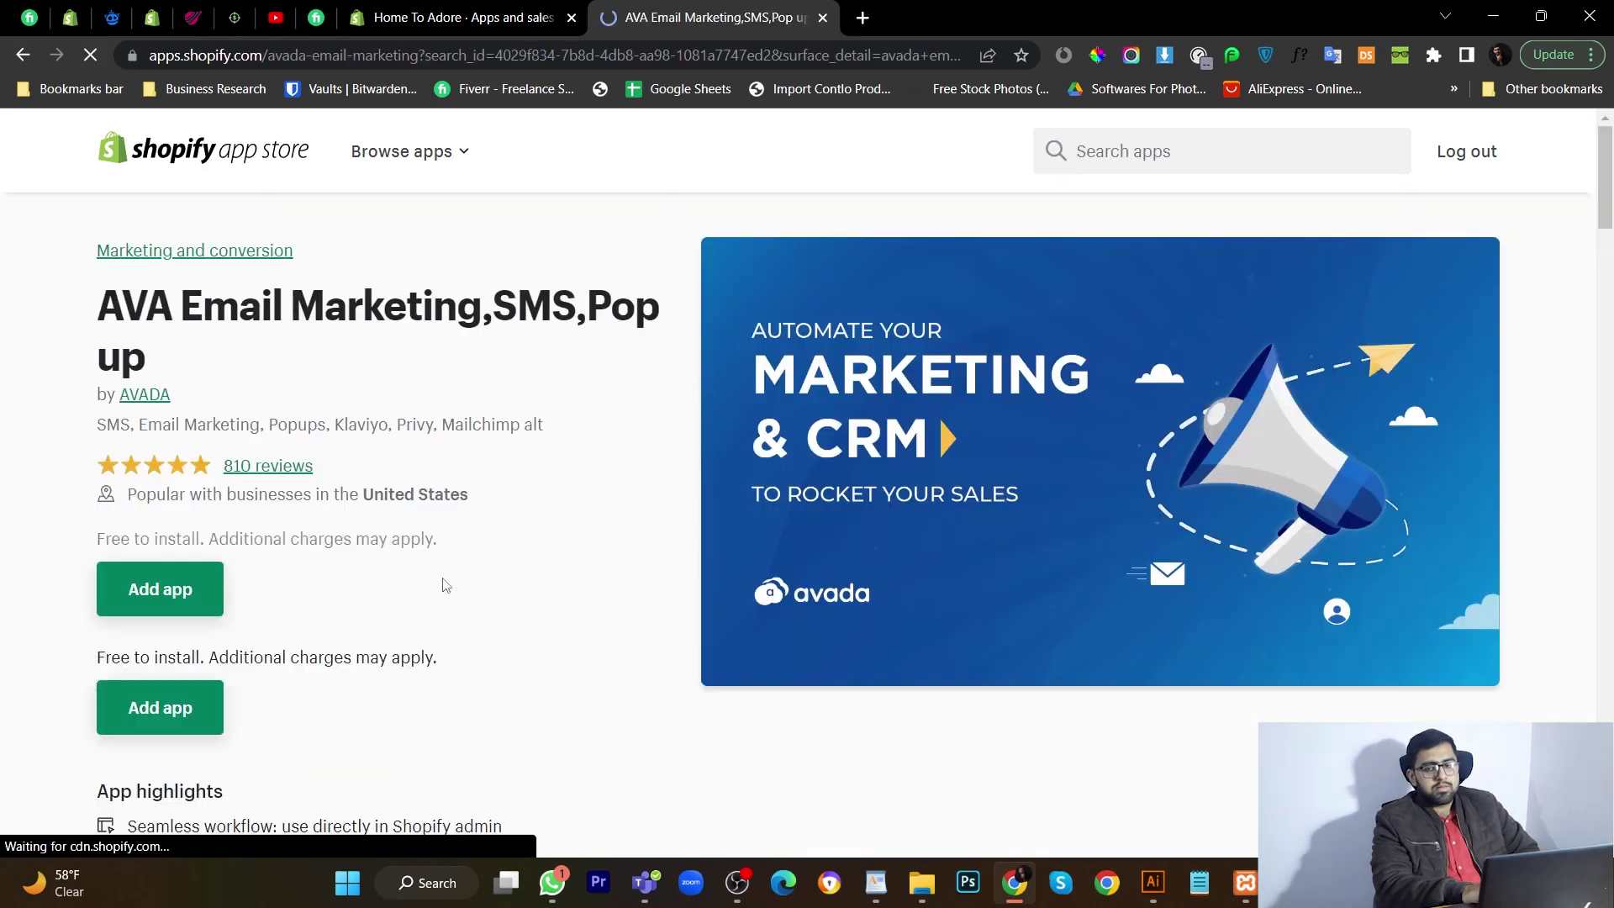
{"action": "left_click", "coordinate": [156, 593]}
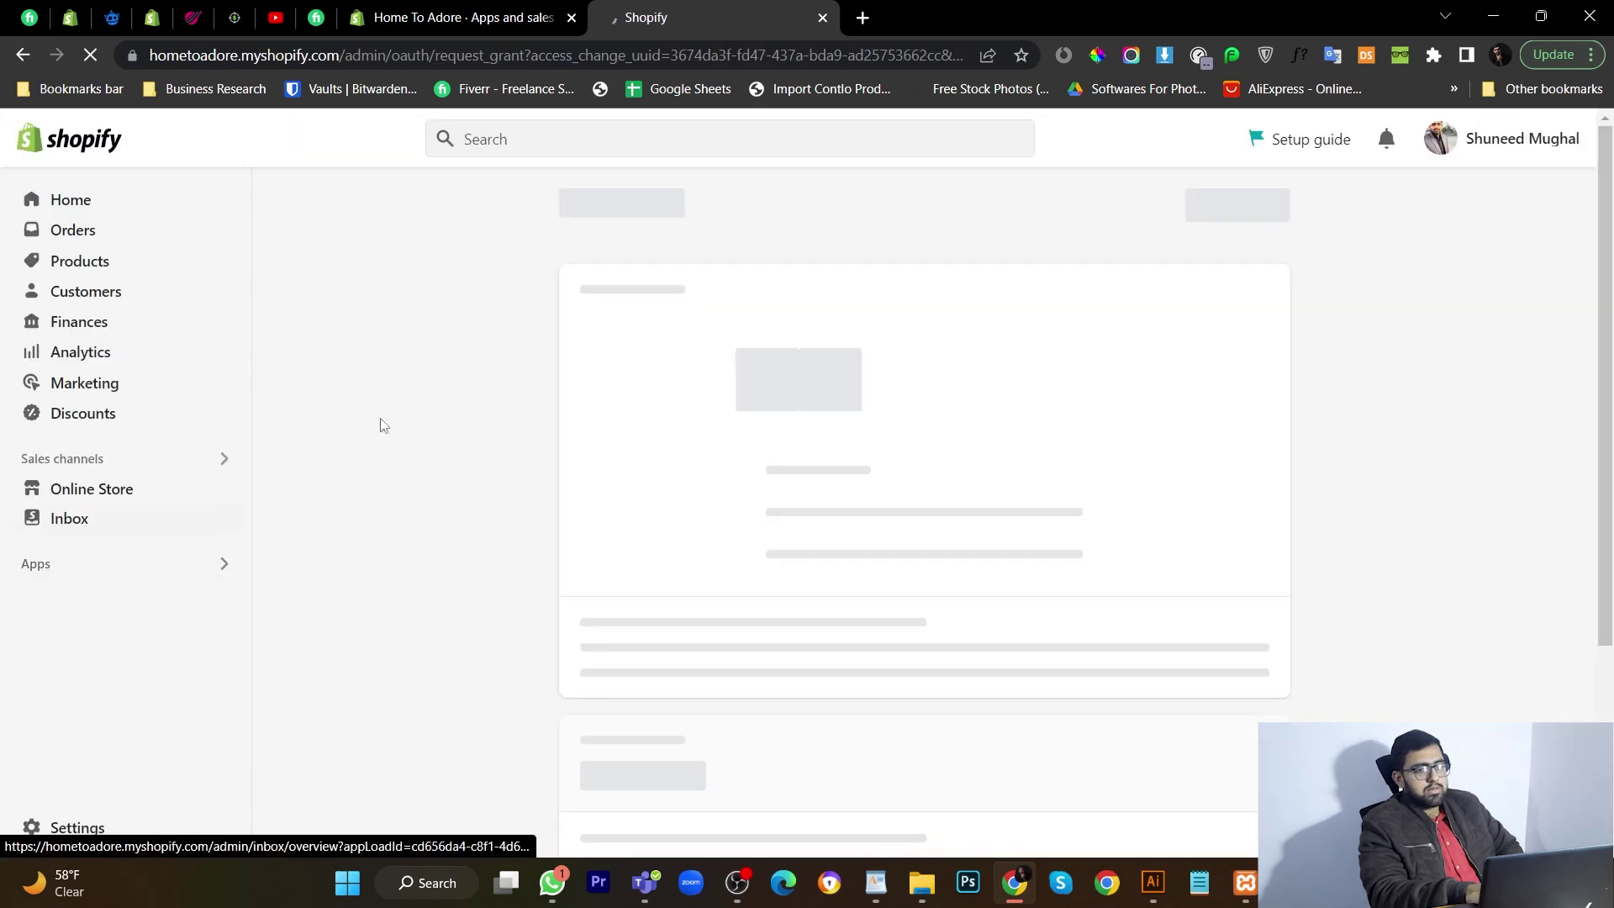
{"action": "left_click", "coordinate": [1244, 225]}
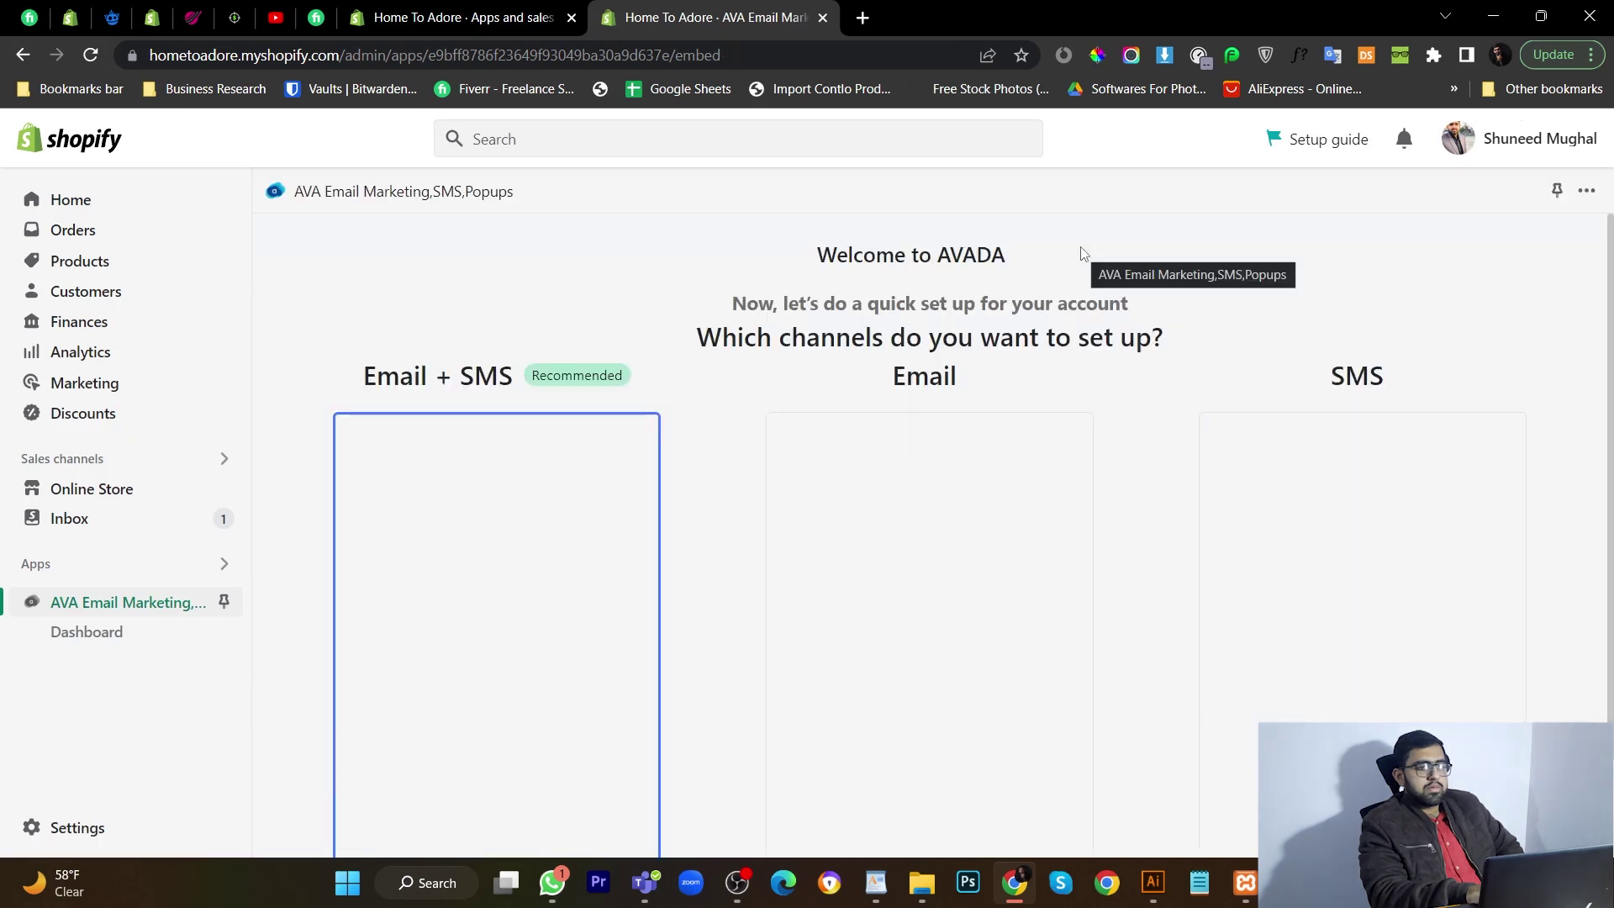
{"action": "scroll", "coordinate": [1083, 253], "scroll_direction": "down", "scroll_amount": 1}
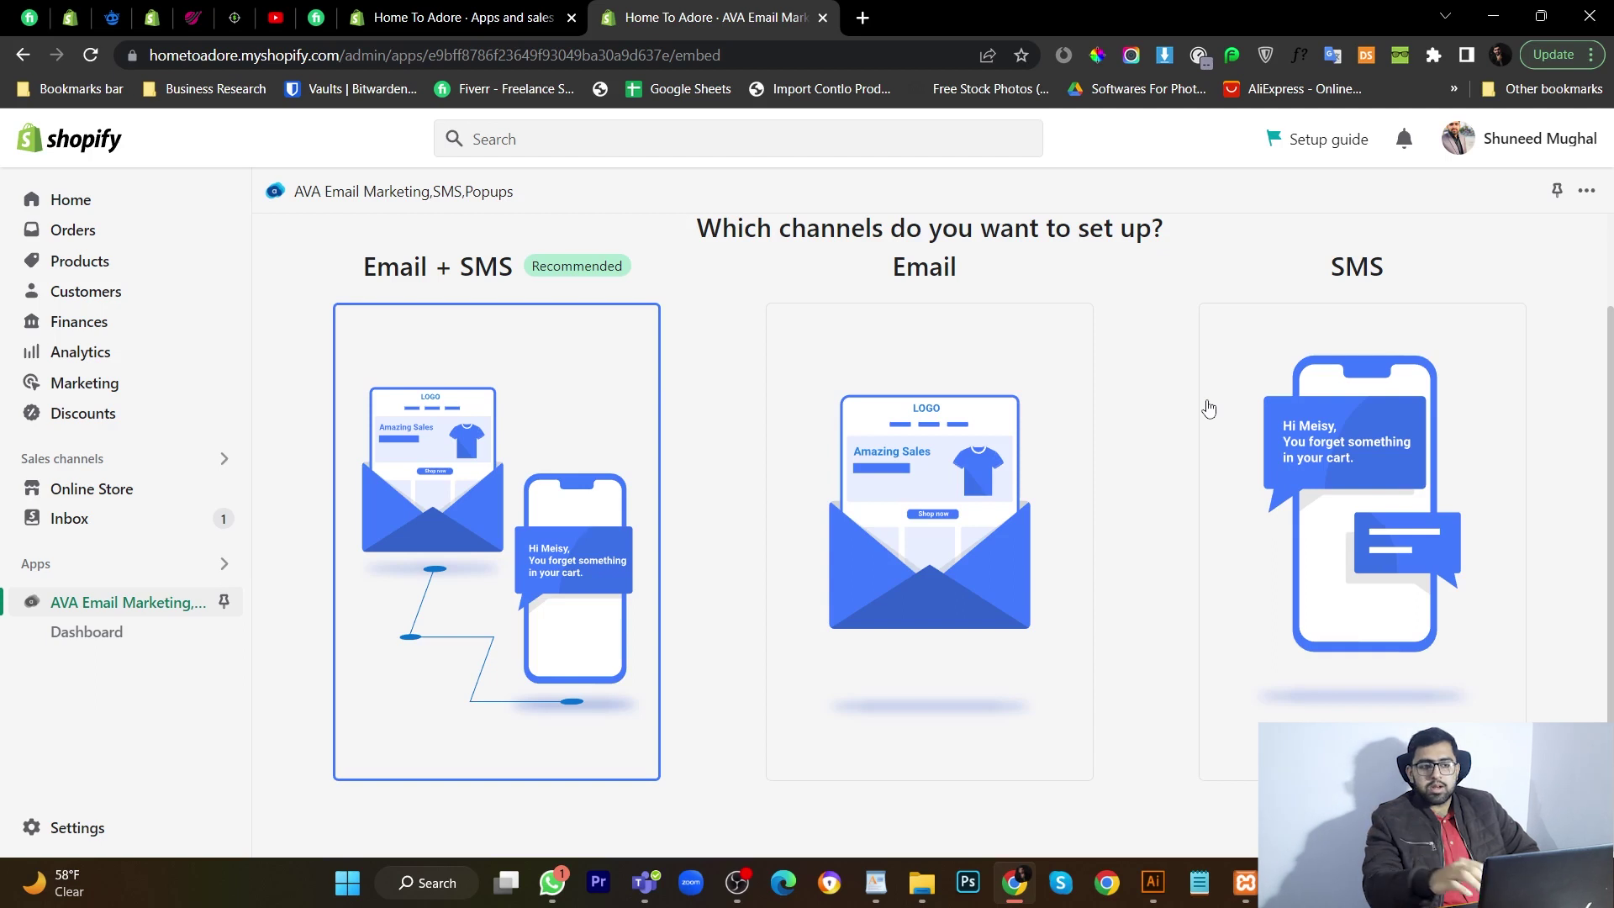
{"action": "left_click", "coordinate": [1040, 445]}
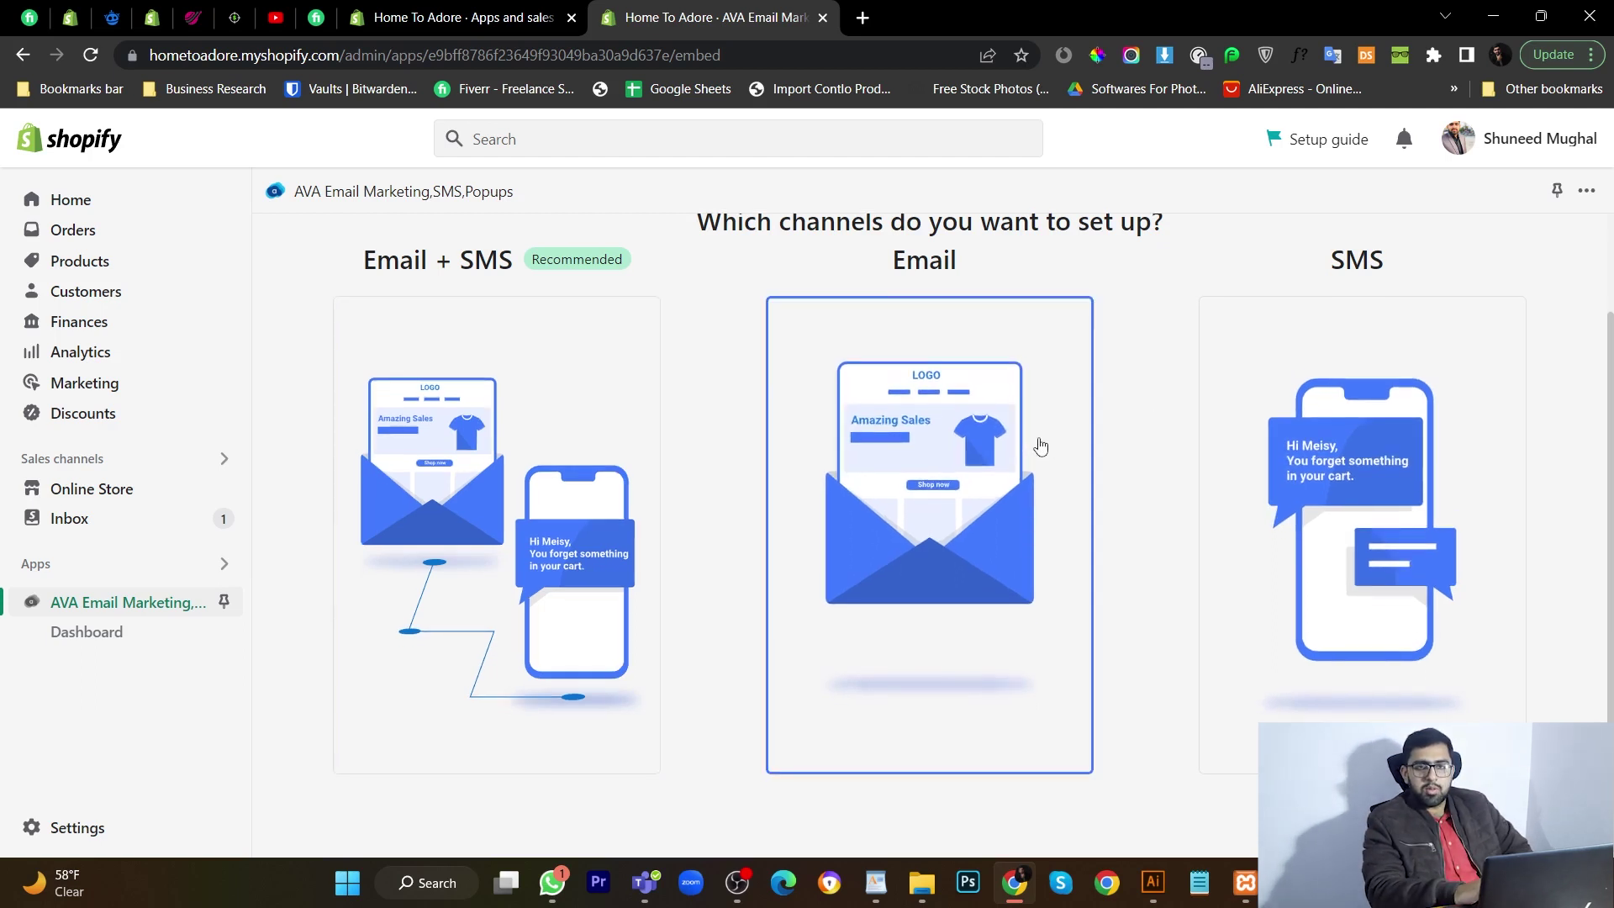
{"action": "scroll", "coordinate": [1249, 631], "scroll_direction": "down", "scroll_amount": 1}
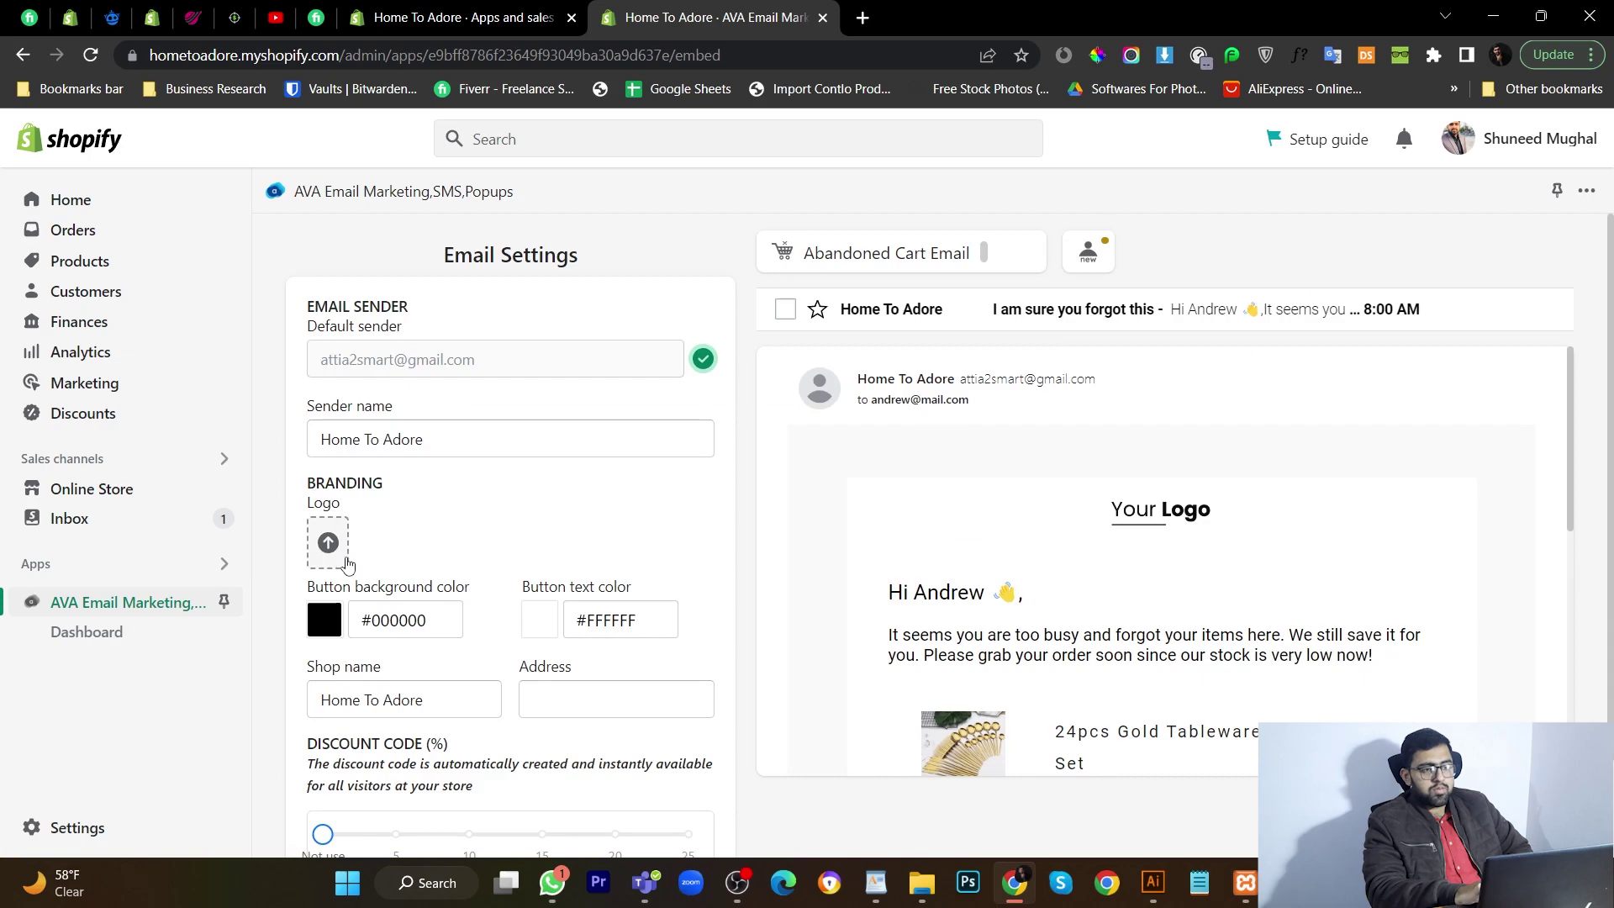
{"action": "left_click", "coordinate": [346, 561]}
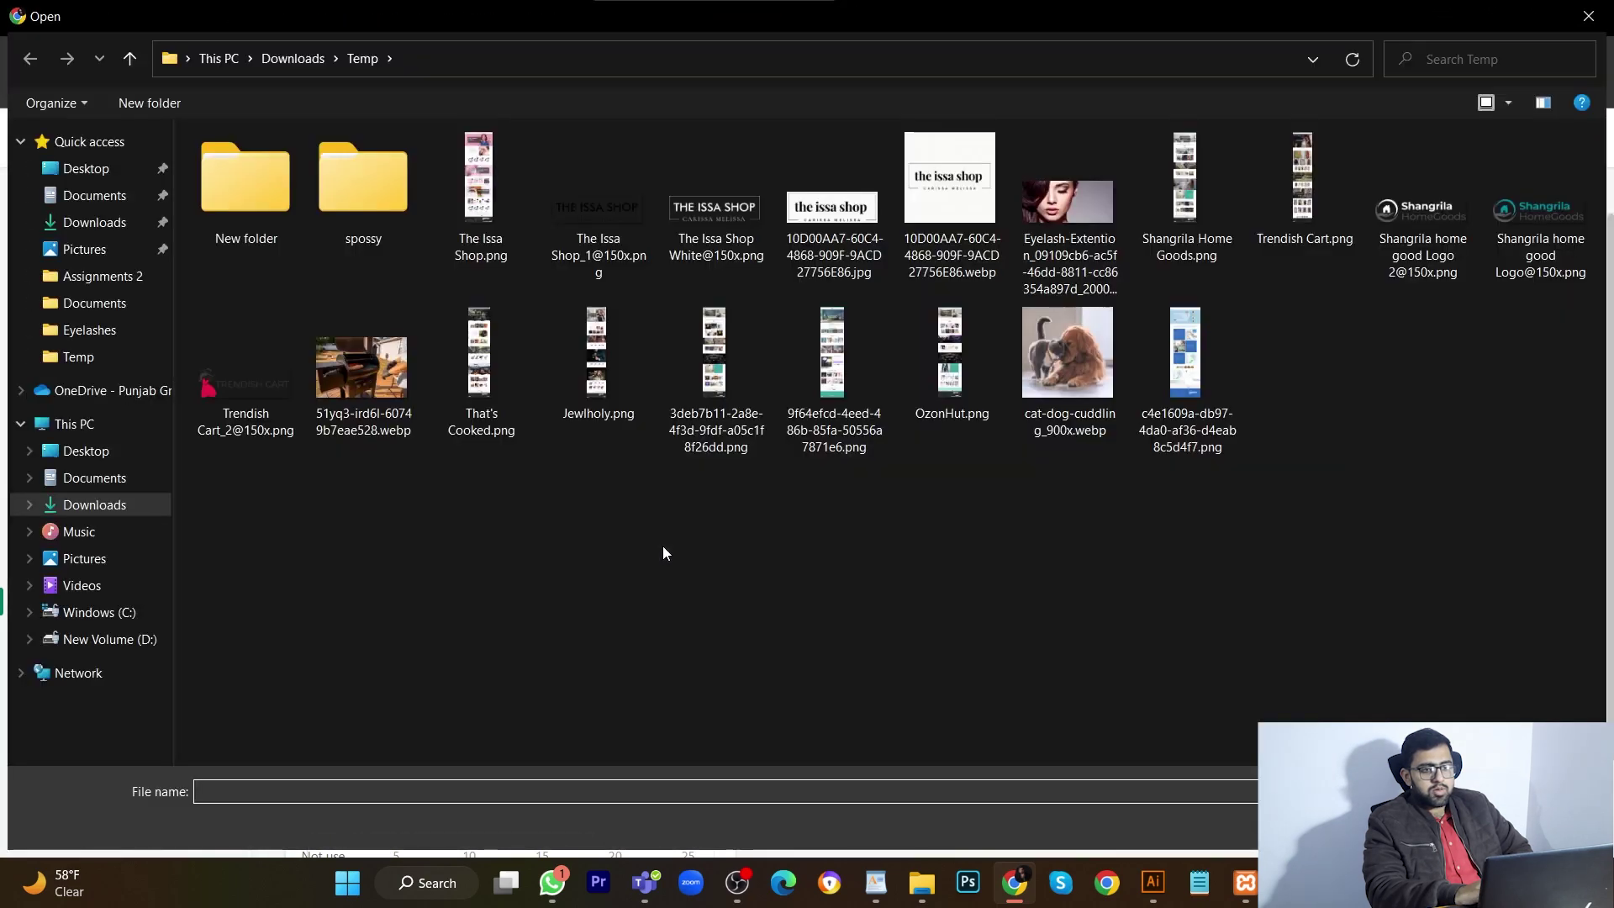
{"action": "double_click", "coordinate": [592, 221]}
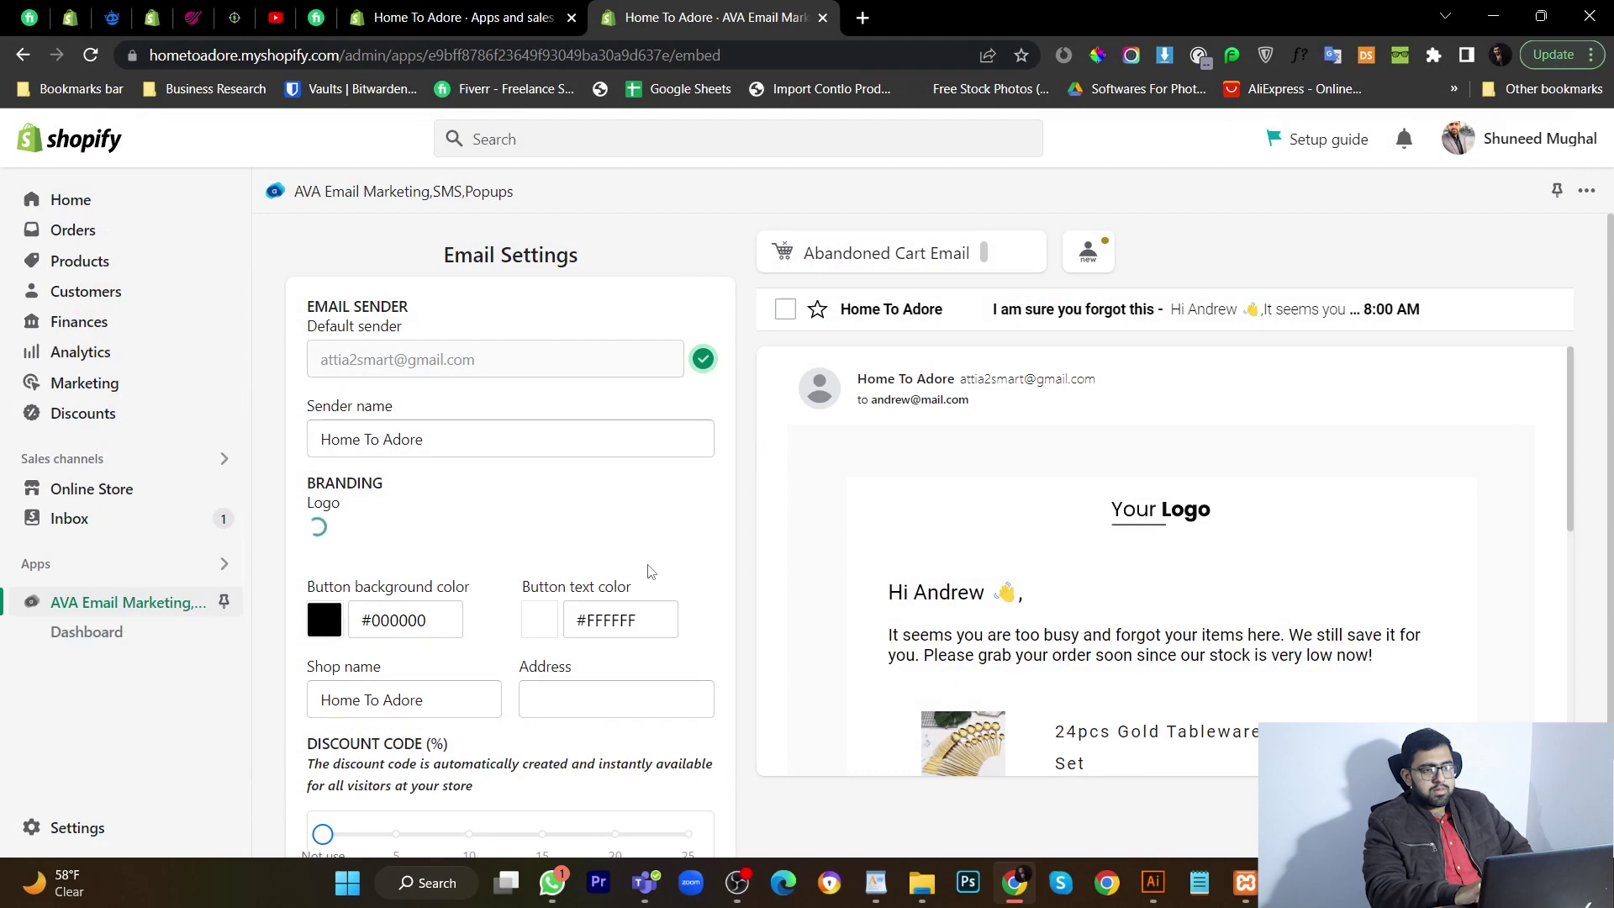
Step: Make the email button blue with white text and set a 15% discount code
{"action": "scroll", "coordinate": [647, 571], "scroll_direction": "down", "scroll_amount": 3}
{"action": "scroll", "coordinate": [1143, 583], "scroll_direction": "down", "scroll_amount": 6}
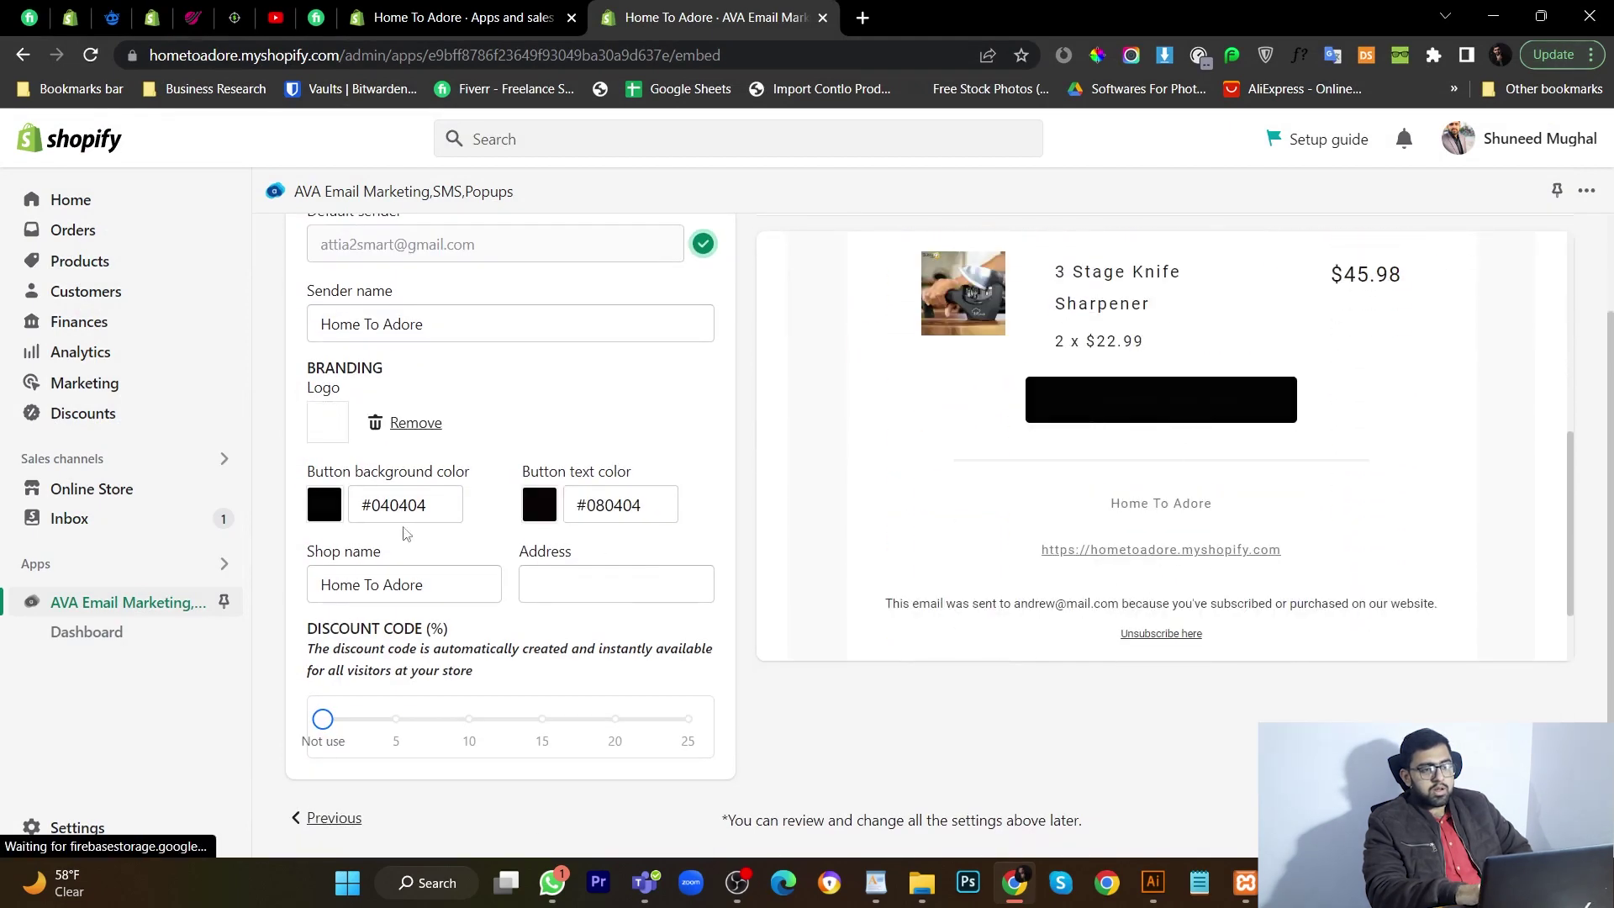
{"action": "left_click", "coordinate": [337, 512]}
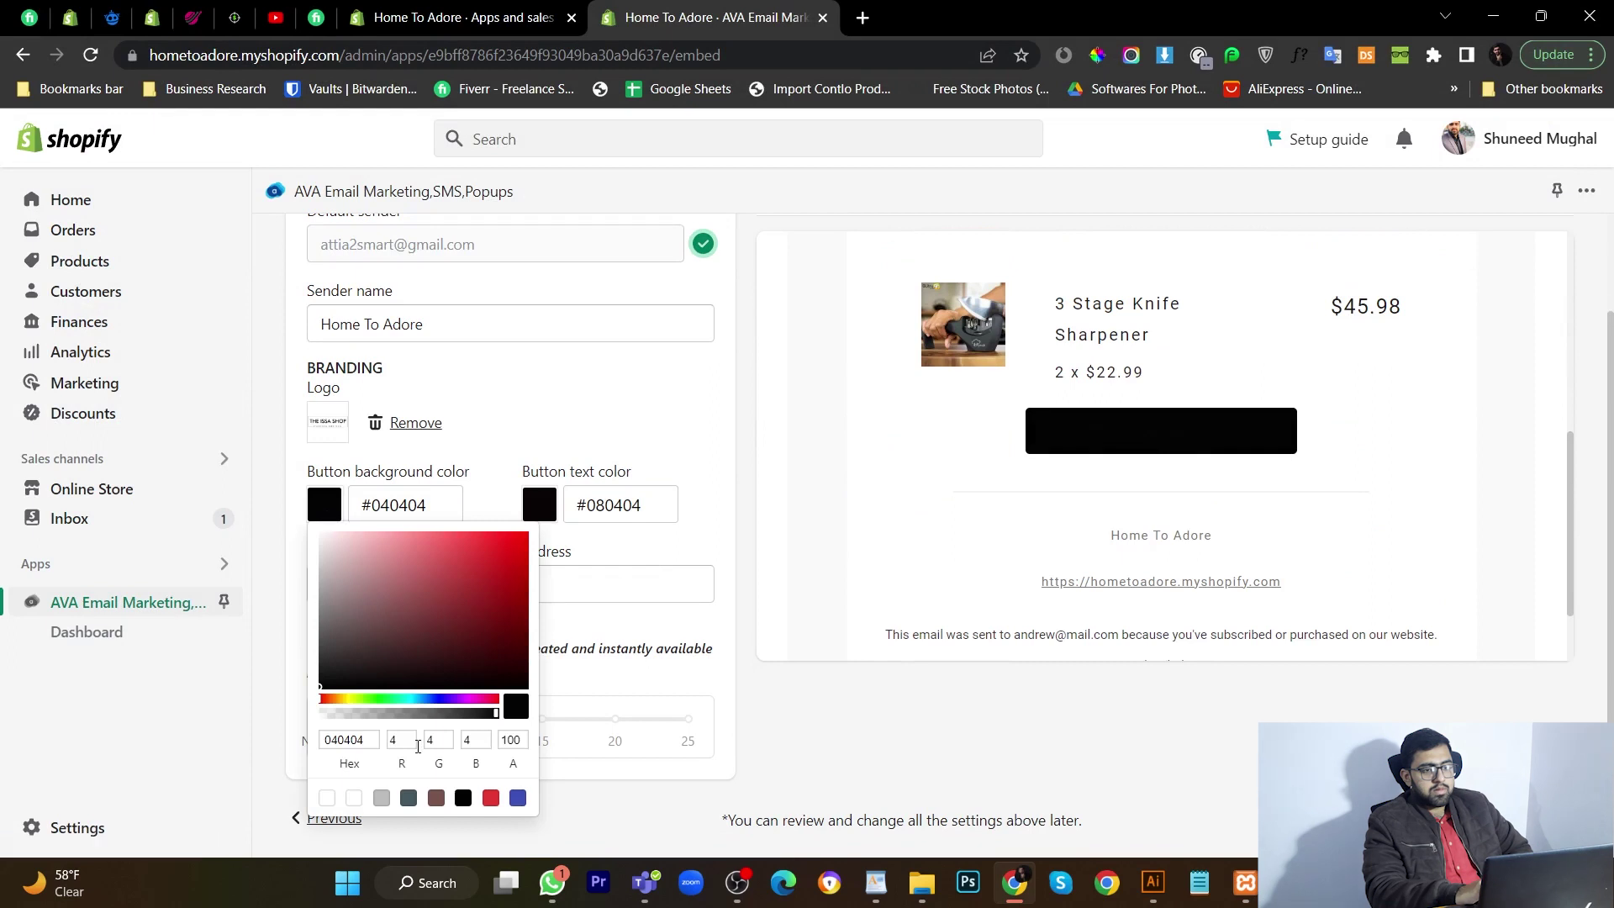
{"action": "left_click", "coordinate": [517, 799]}
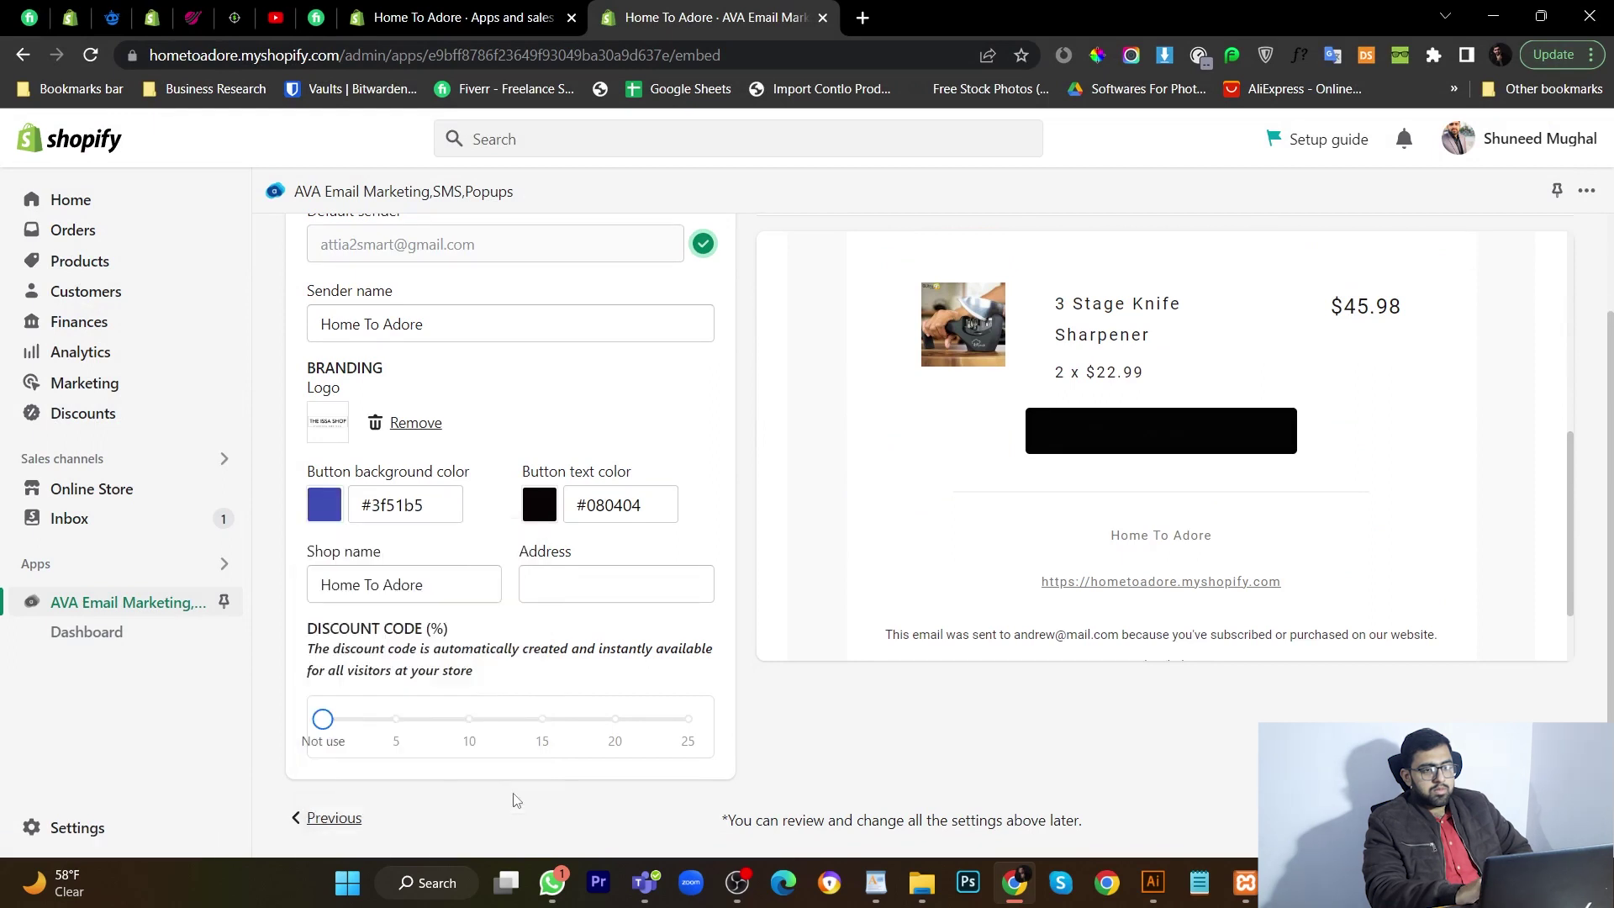
{"action": "left_click", "coordinate": [538, 504]}
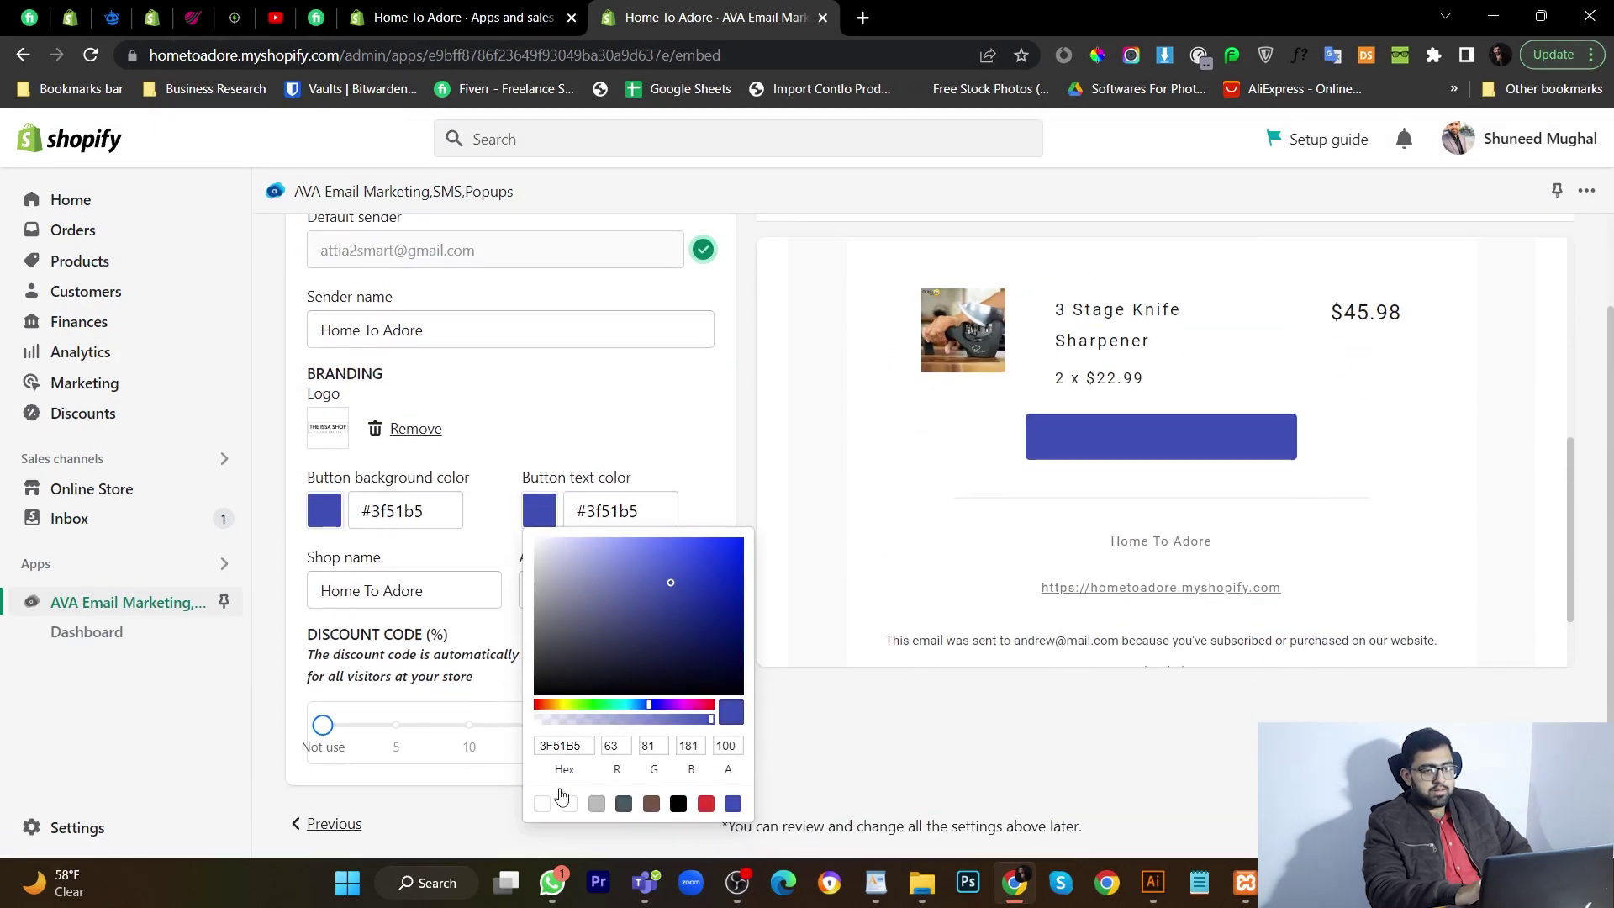
{"action": "left_click", "coordinate": [543, 805]}
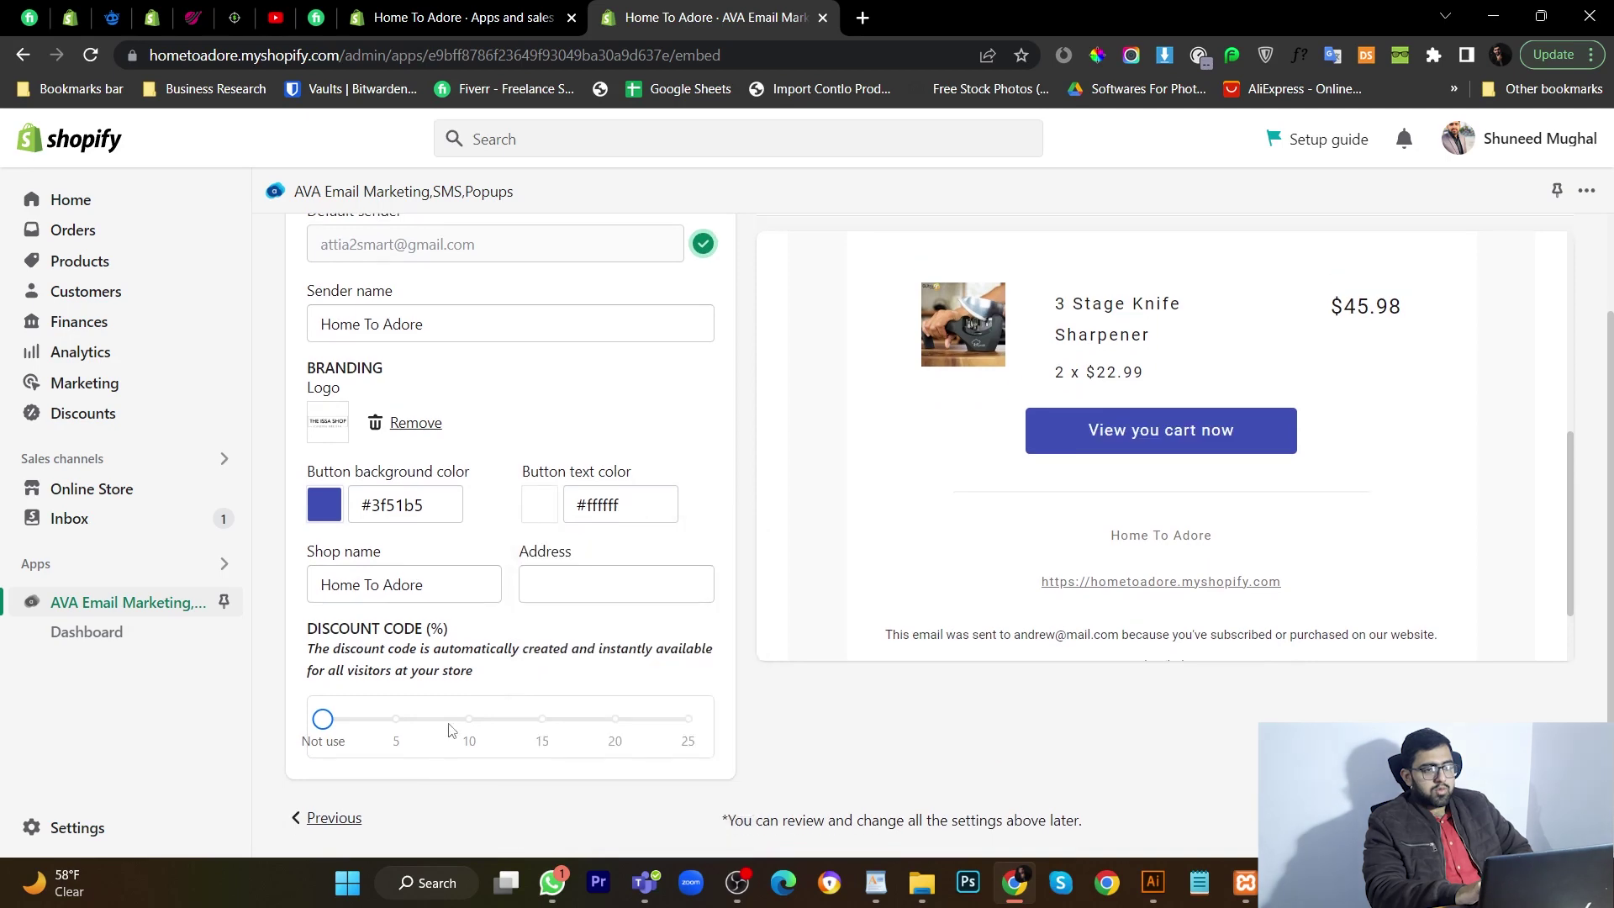
{"action": "left_click", "coordinate": [540, 720]}
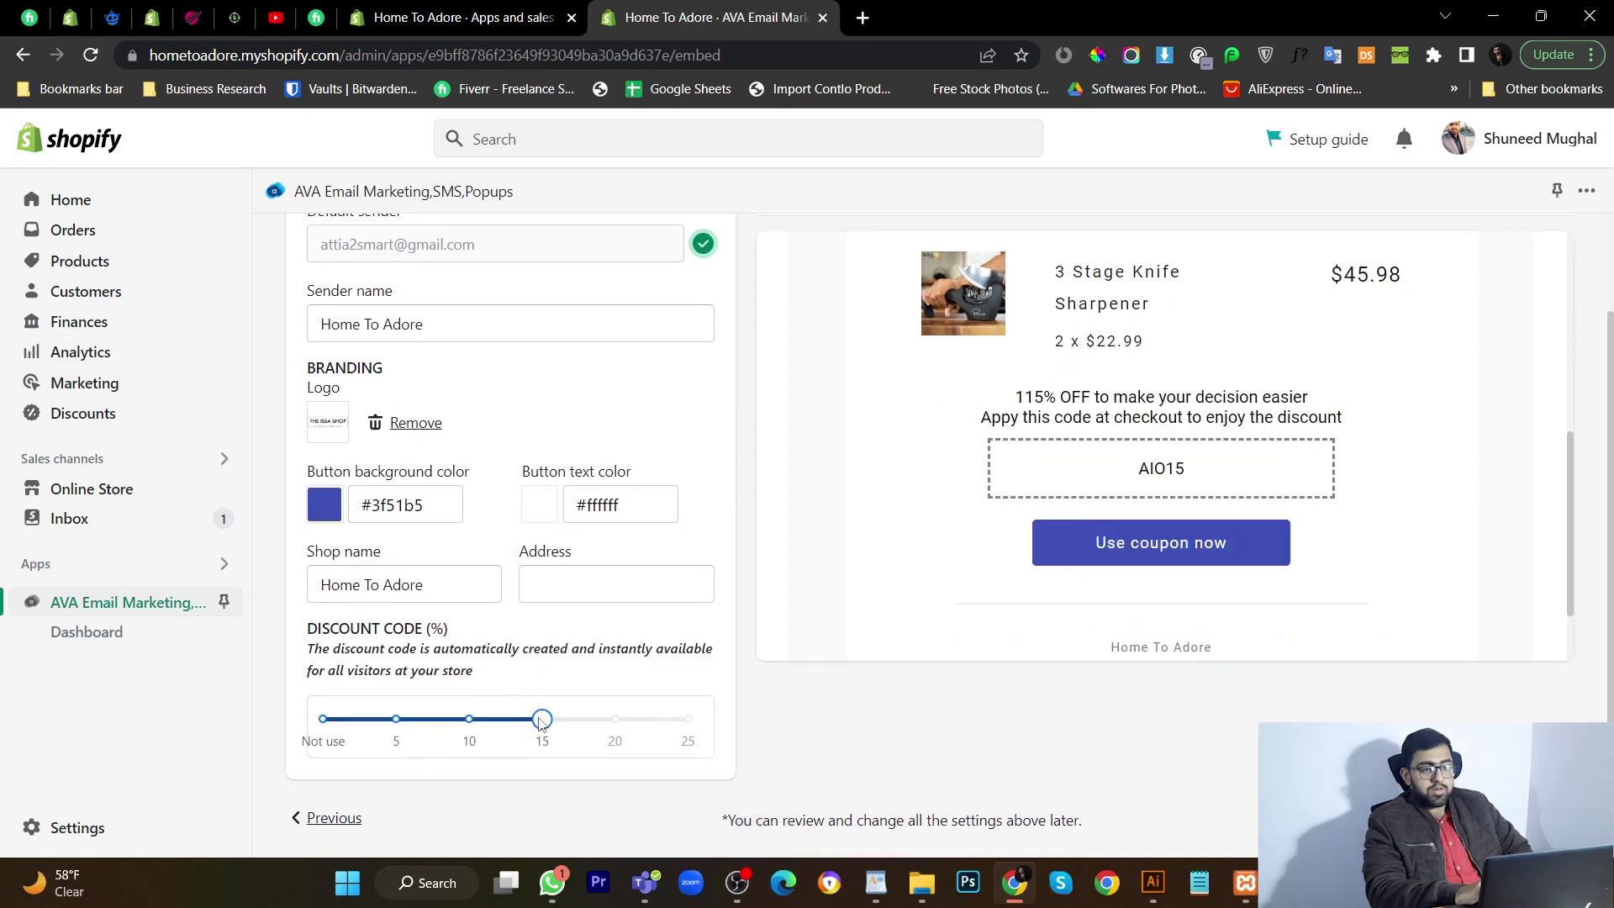
Step: Replace the popup's default illustration with the living-room photo from Banners/Home banner/Others
{"action": "scroll", "coordinate": [1011, 524], "scroll_direction": "up", "scroll_amount": 10}
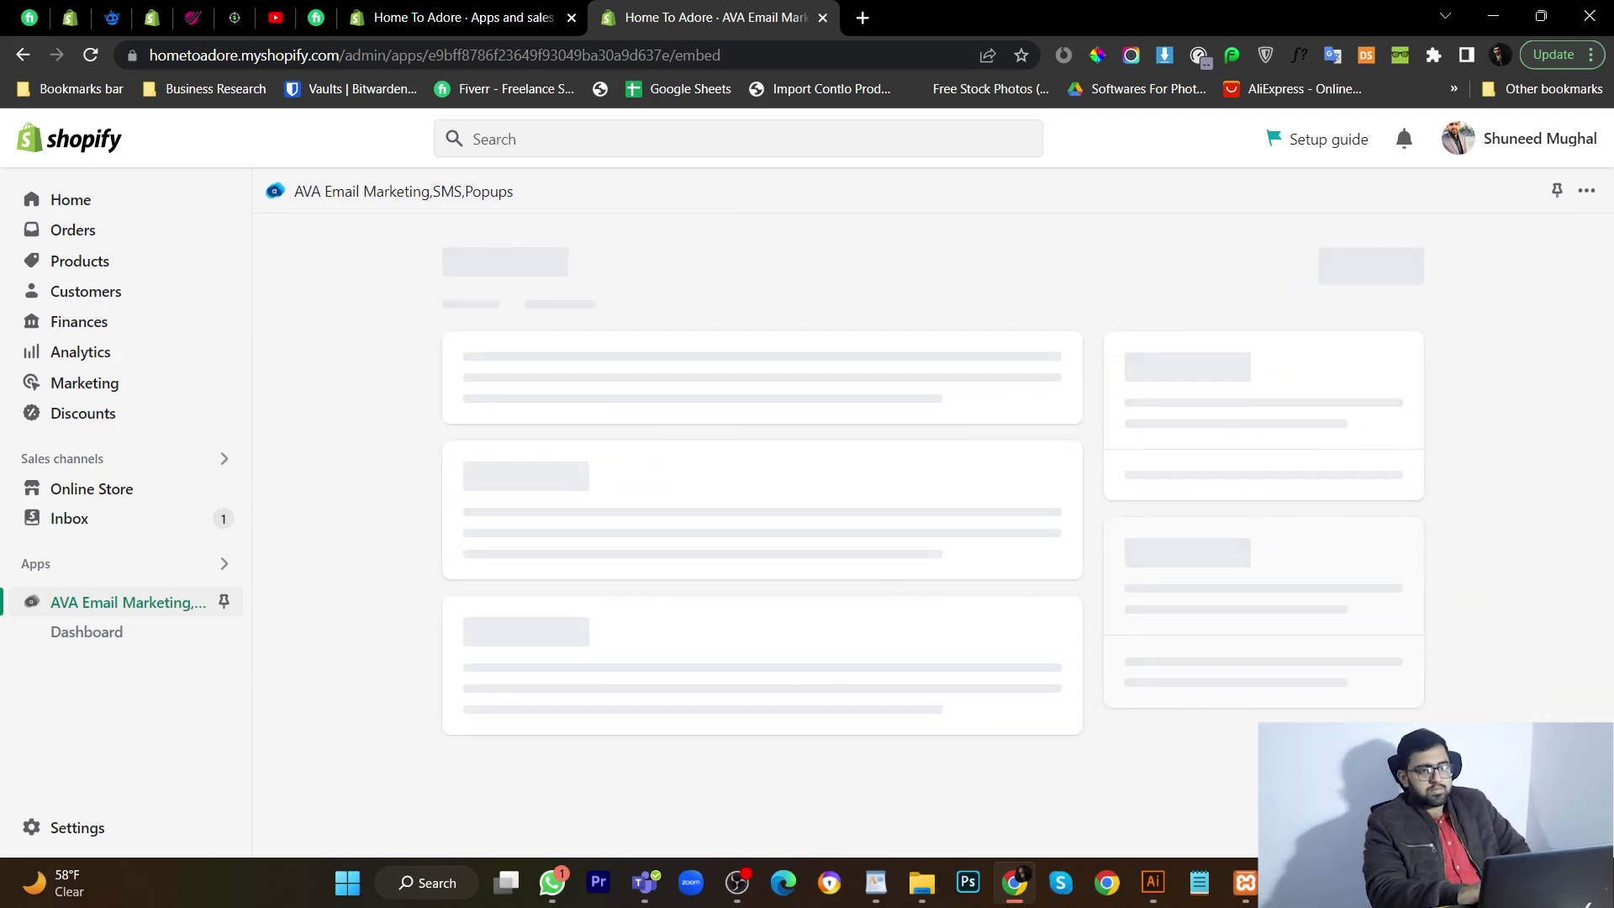
{"action": "scroll", "coordinate": [449, 508], "scroll_direction": "down", "scroll_amount": 2}
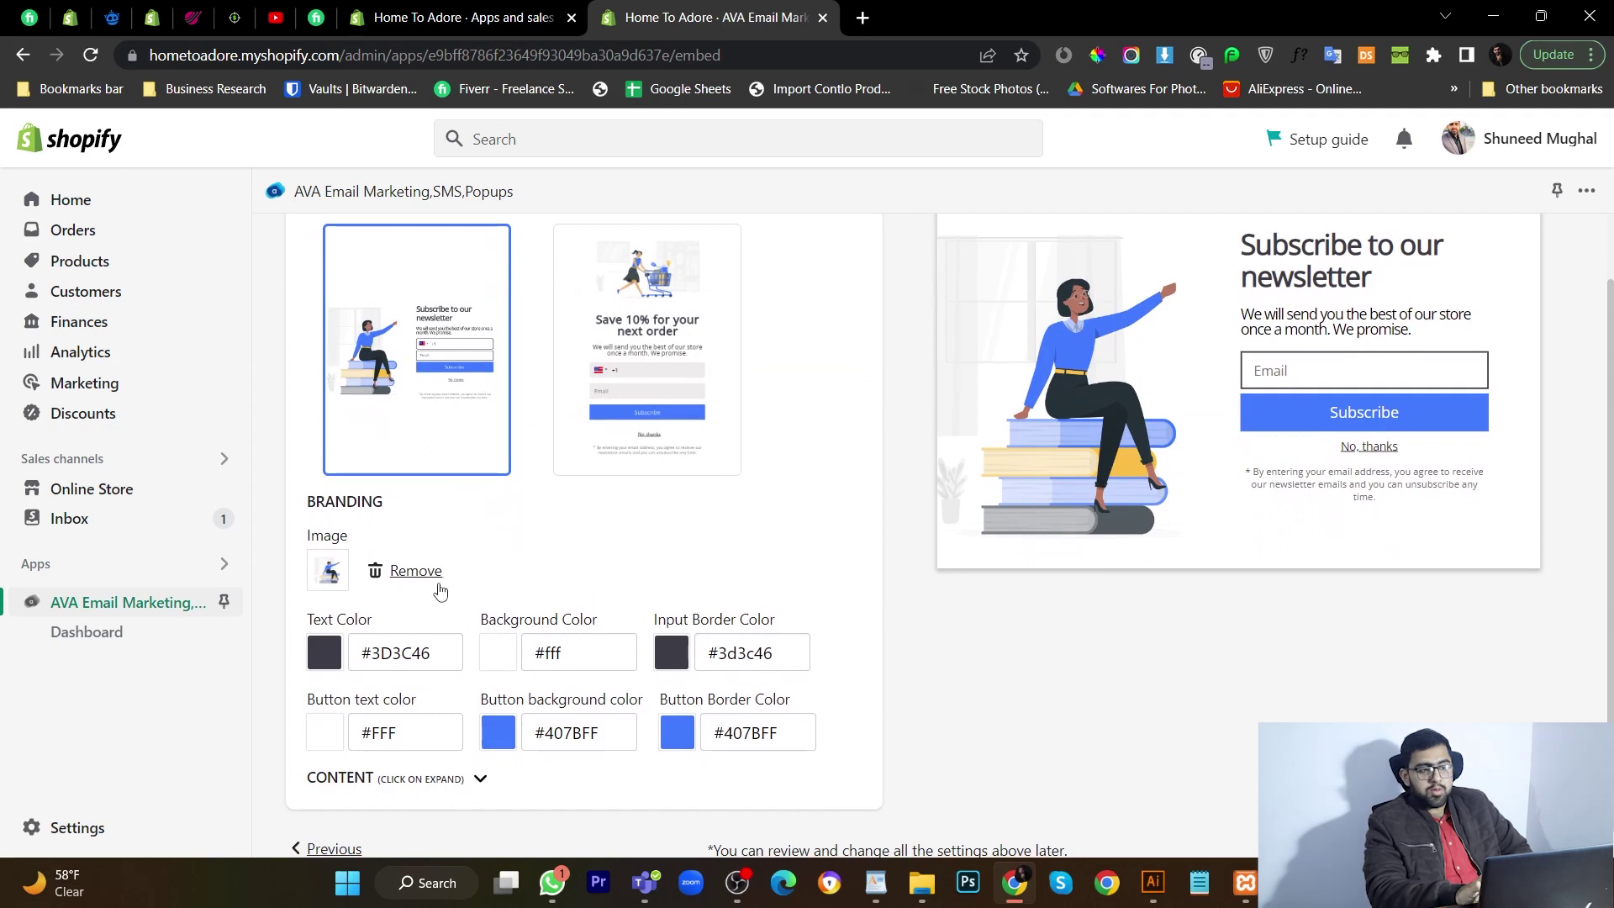
{"action": "left_click", "coordinate": [421, 576]}
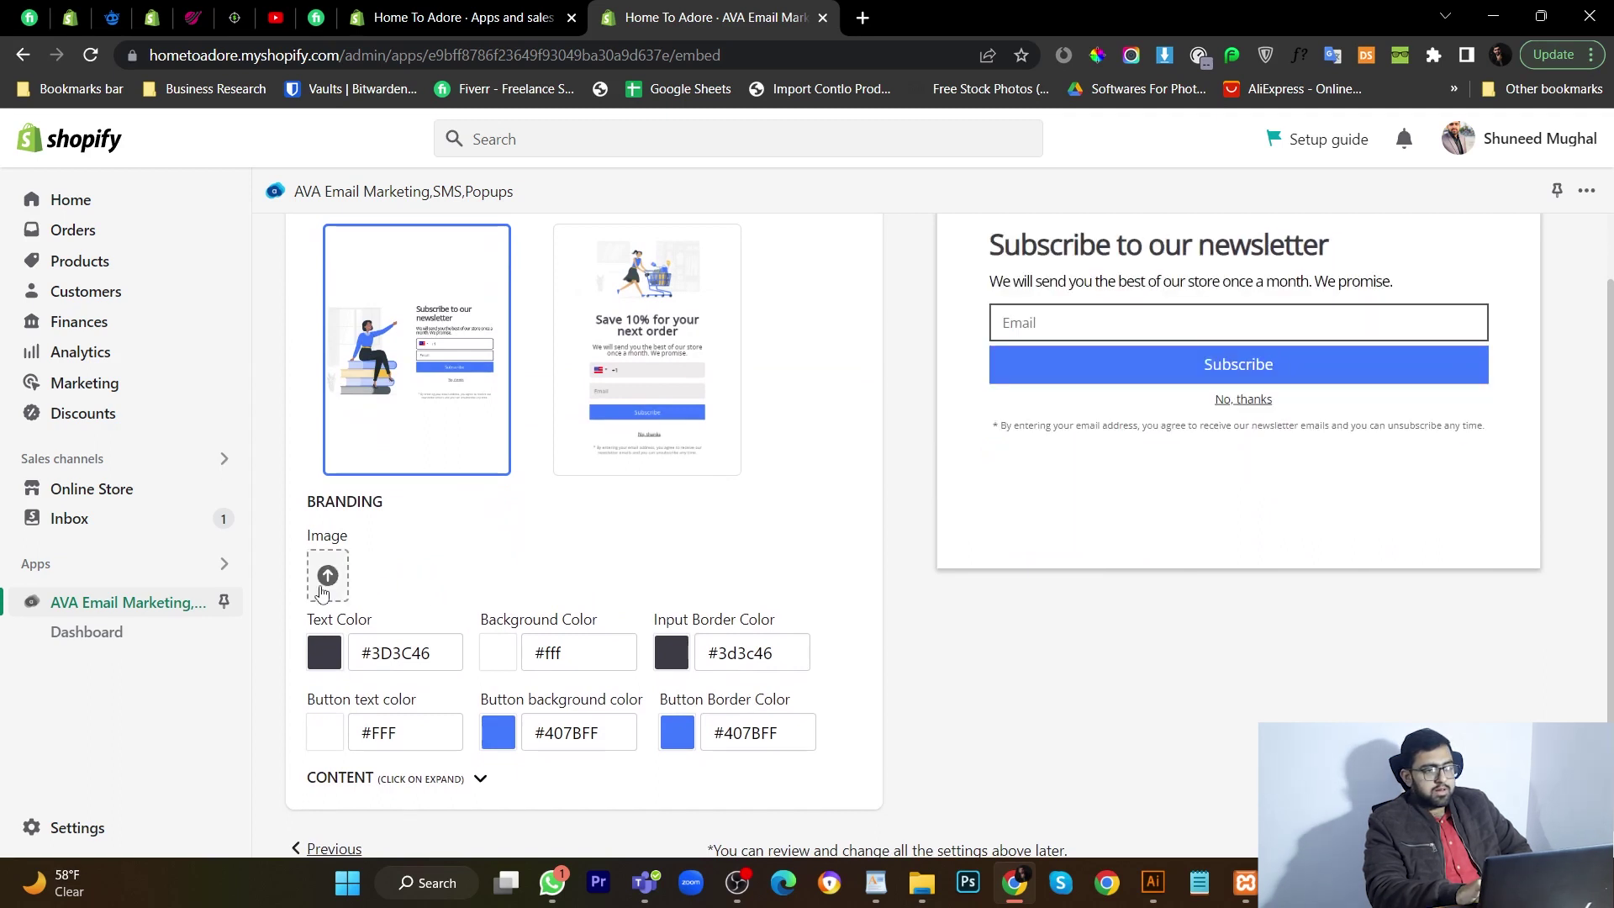
{"action": "left_click", "coordinate": [323, 589]}
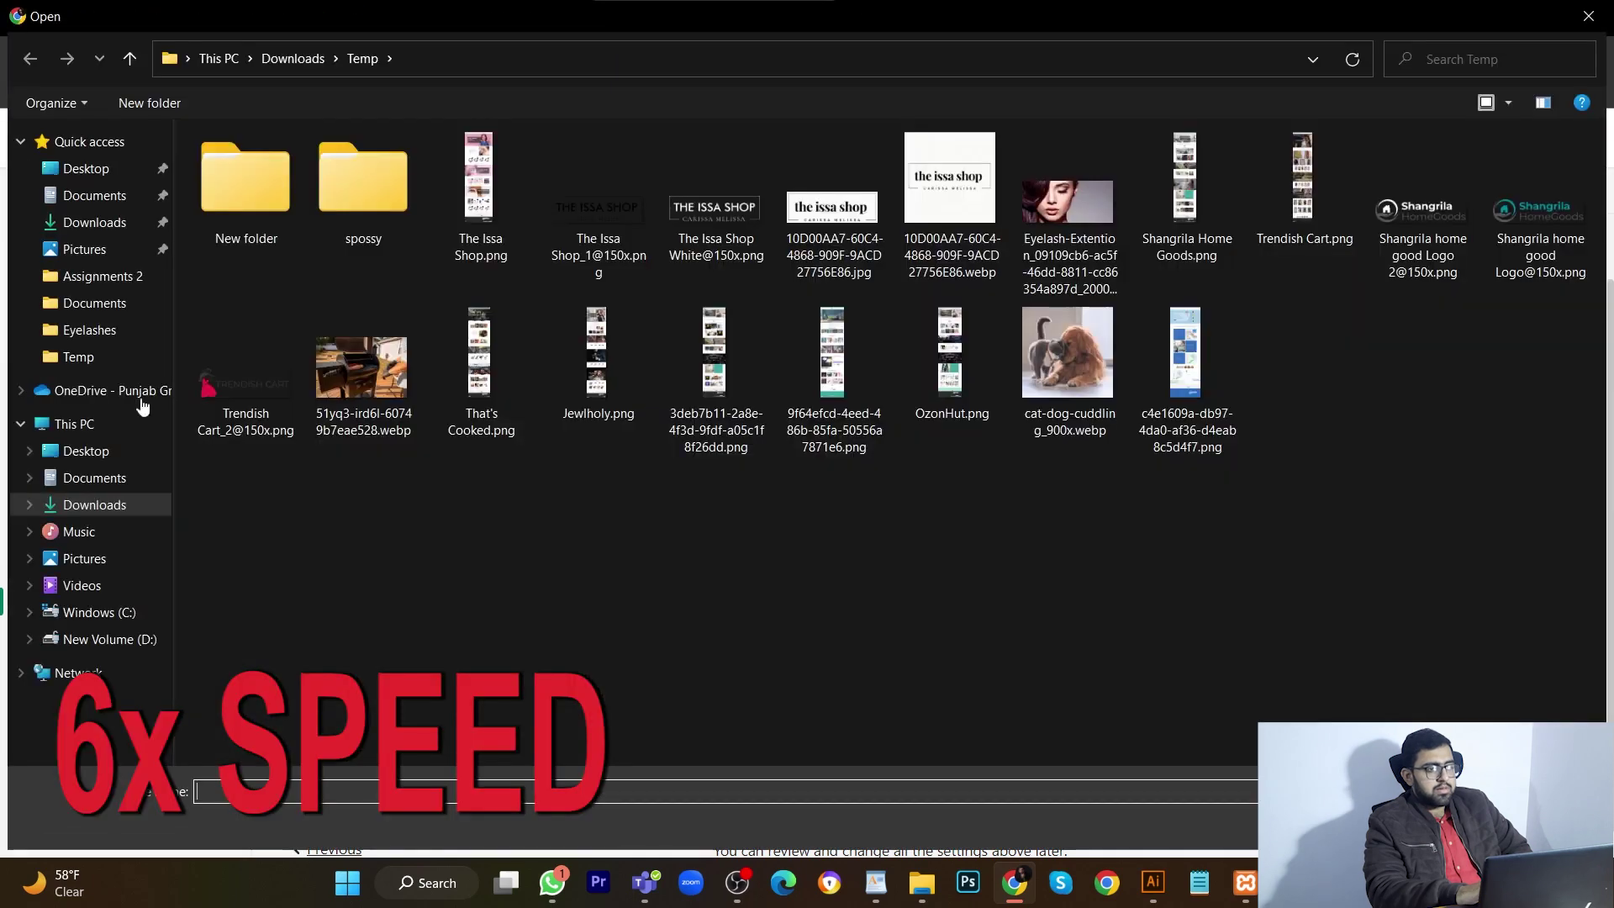
{"action": "left_click", "coordinate": [89, 329]}
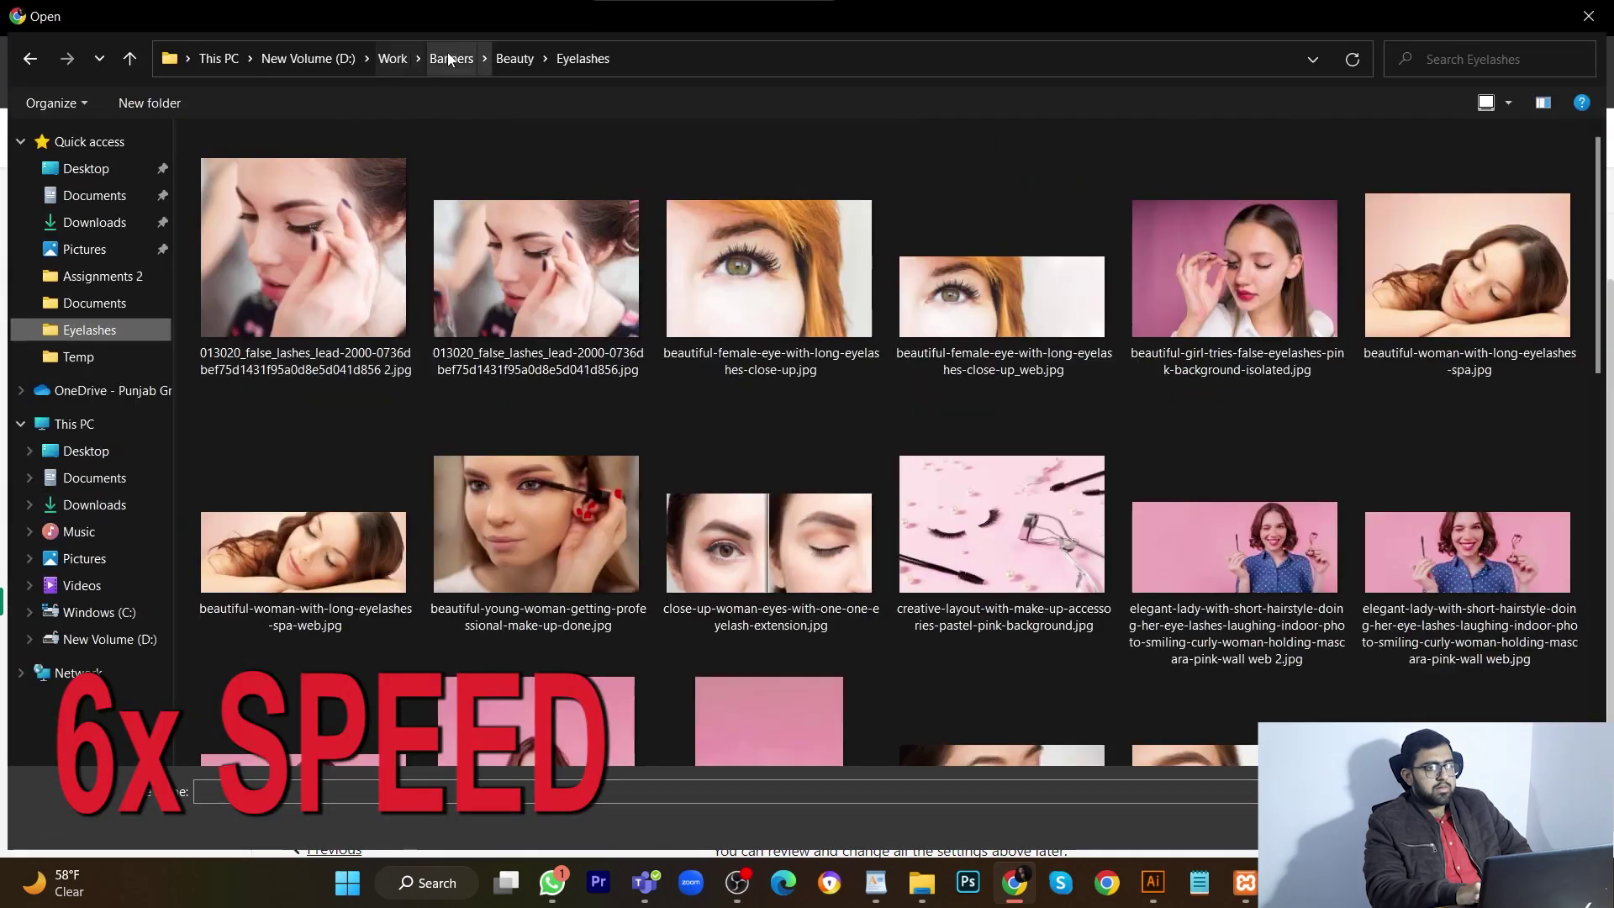
{"action": "left_click", "coordinate": [451, 58]}
{"action": "double_click", "coordinate": [299, 400]}
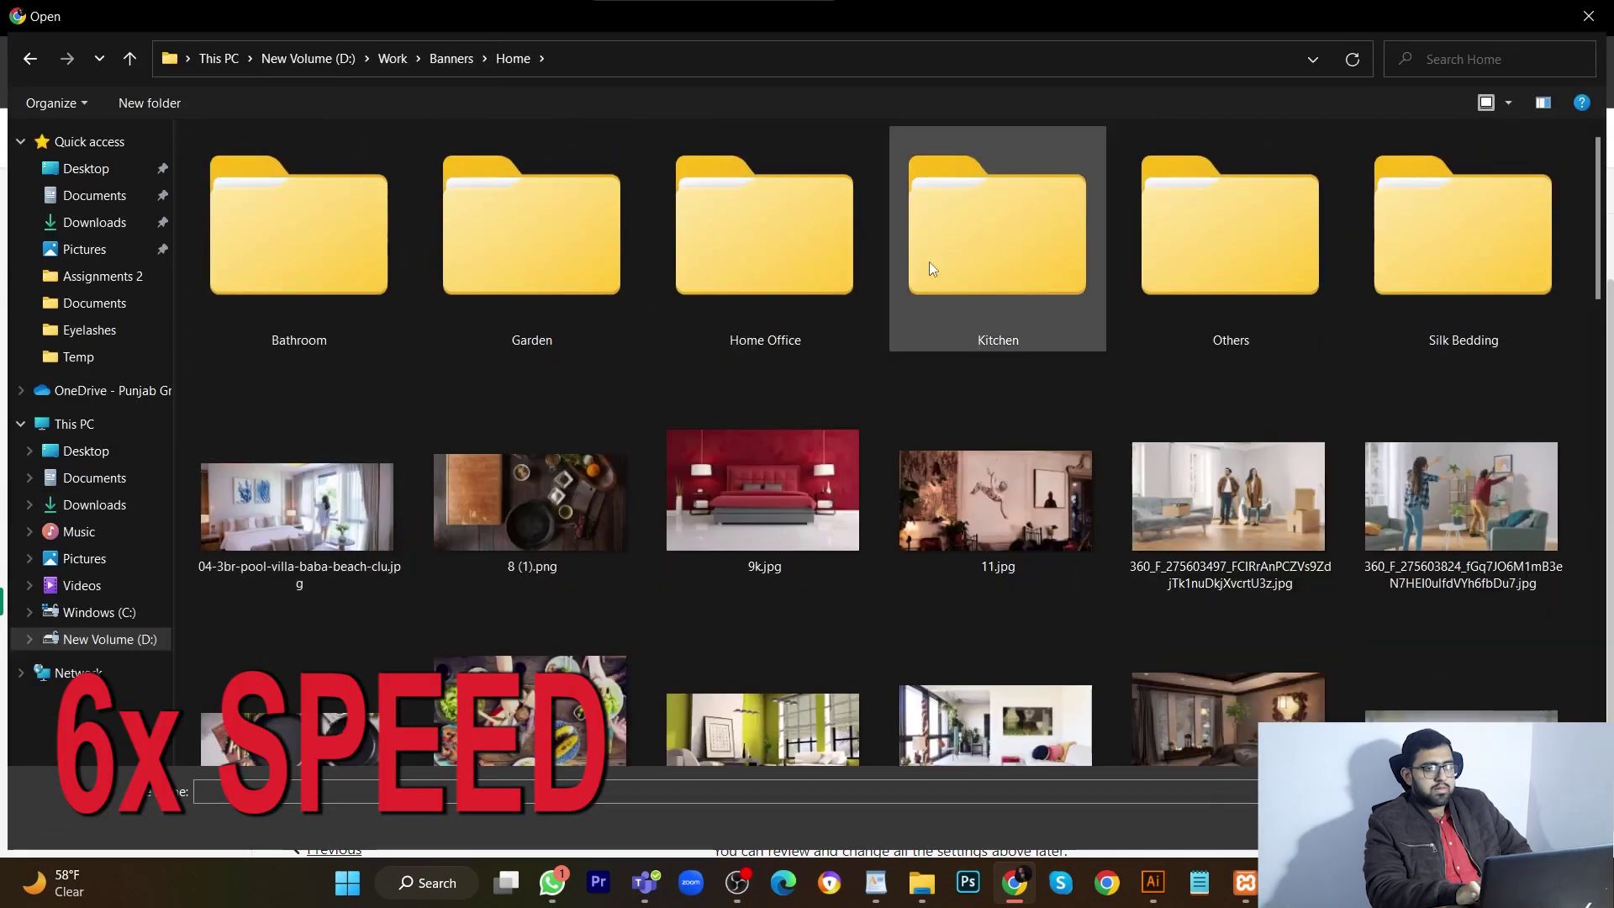
{"action": "double_click", "coordinate": [1252, 240]}
{"action": "double_click", "coordinate": [413, 349]}
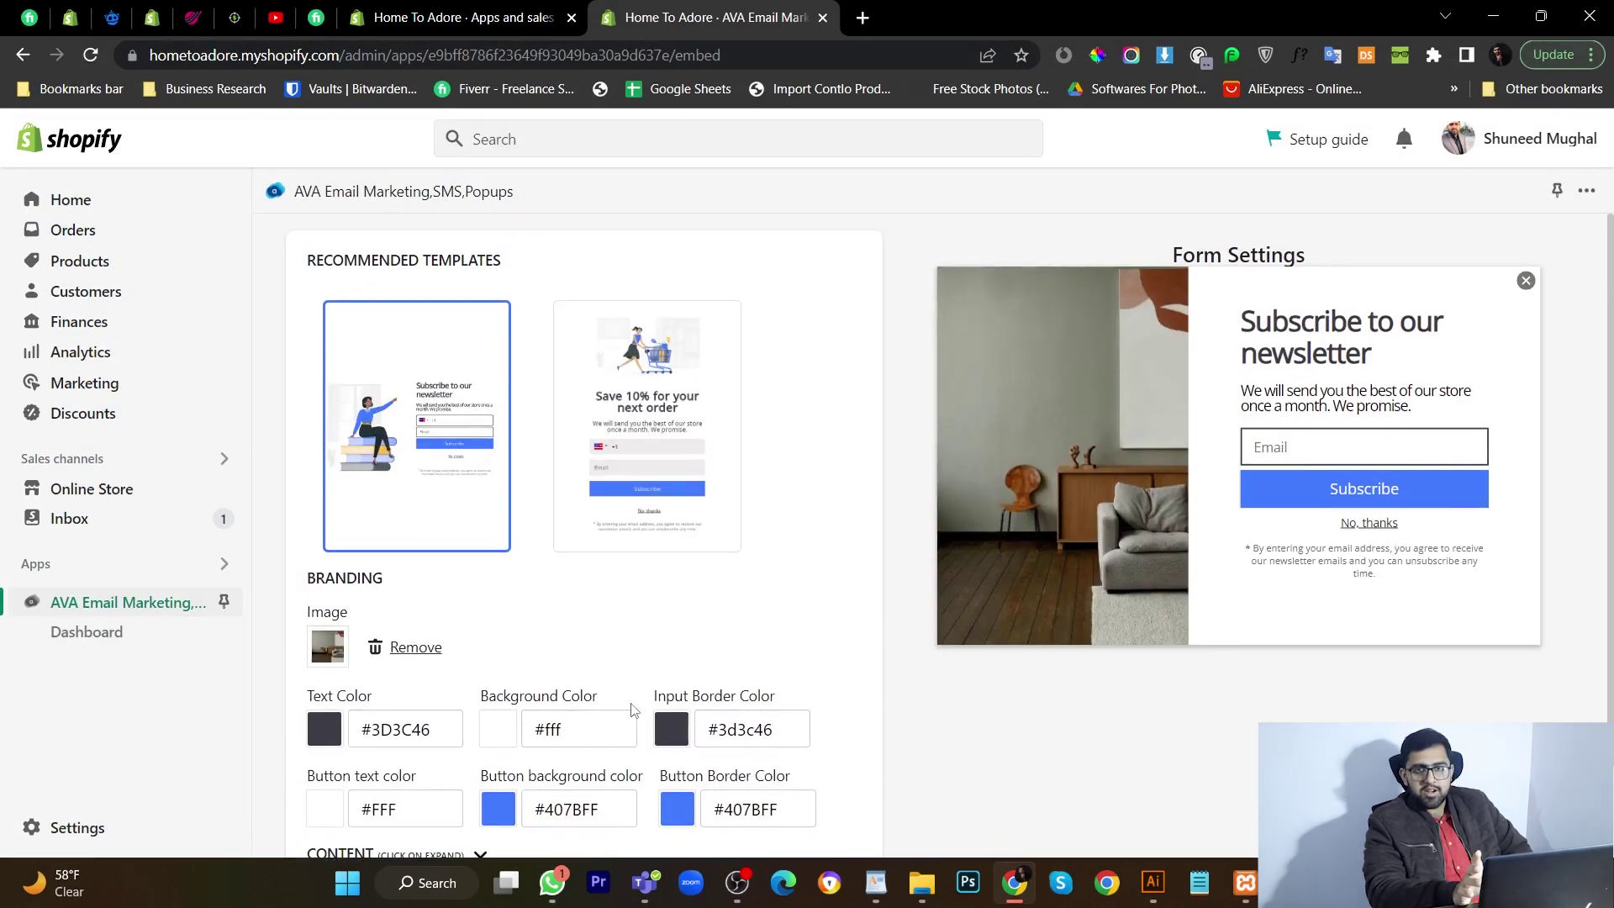
Step: Set the Subscribe button background and border to red #e53935
{"action": "scroll", "coordinate": [632, 710], "scroll_direction": "down", "scroll_amount": 2}
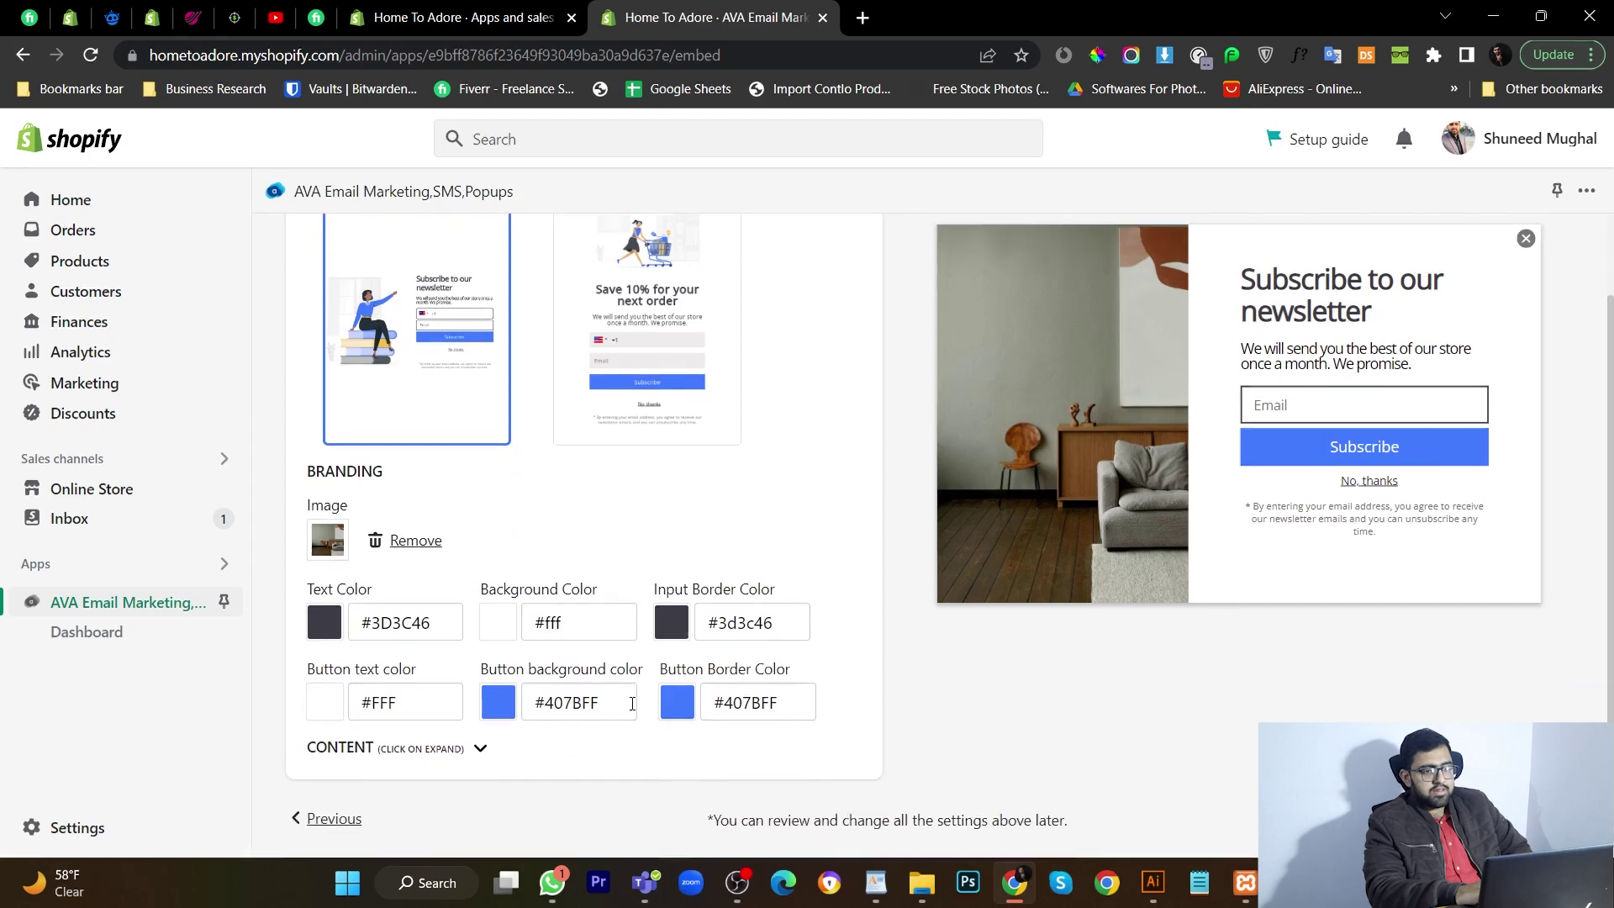
{"action": "left_click", "coordinate": [495, 699]}
{"action": "scroll", "coordinate": [494, 696], "scroll_direction": "down", "scroll_amount": 2}
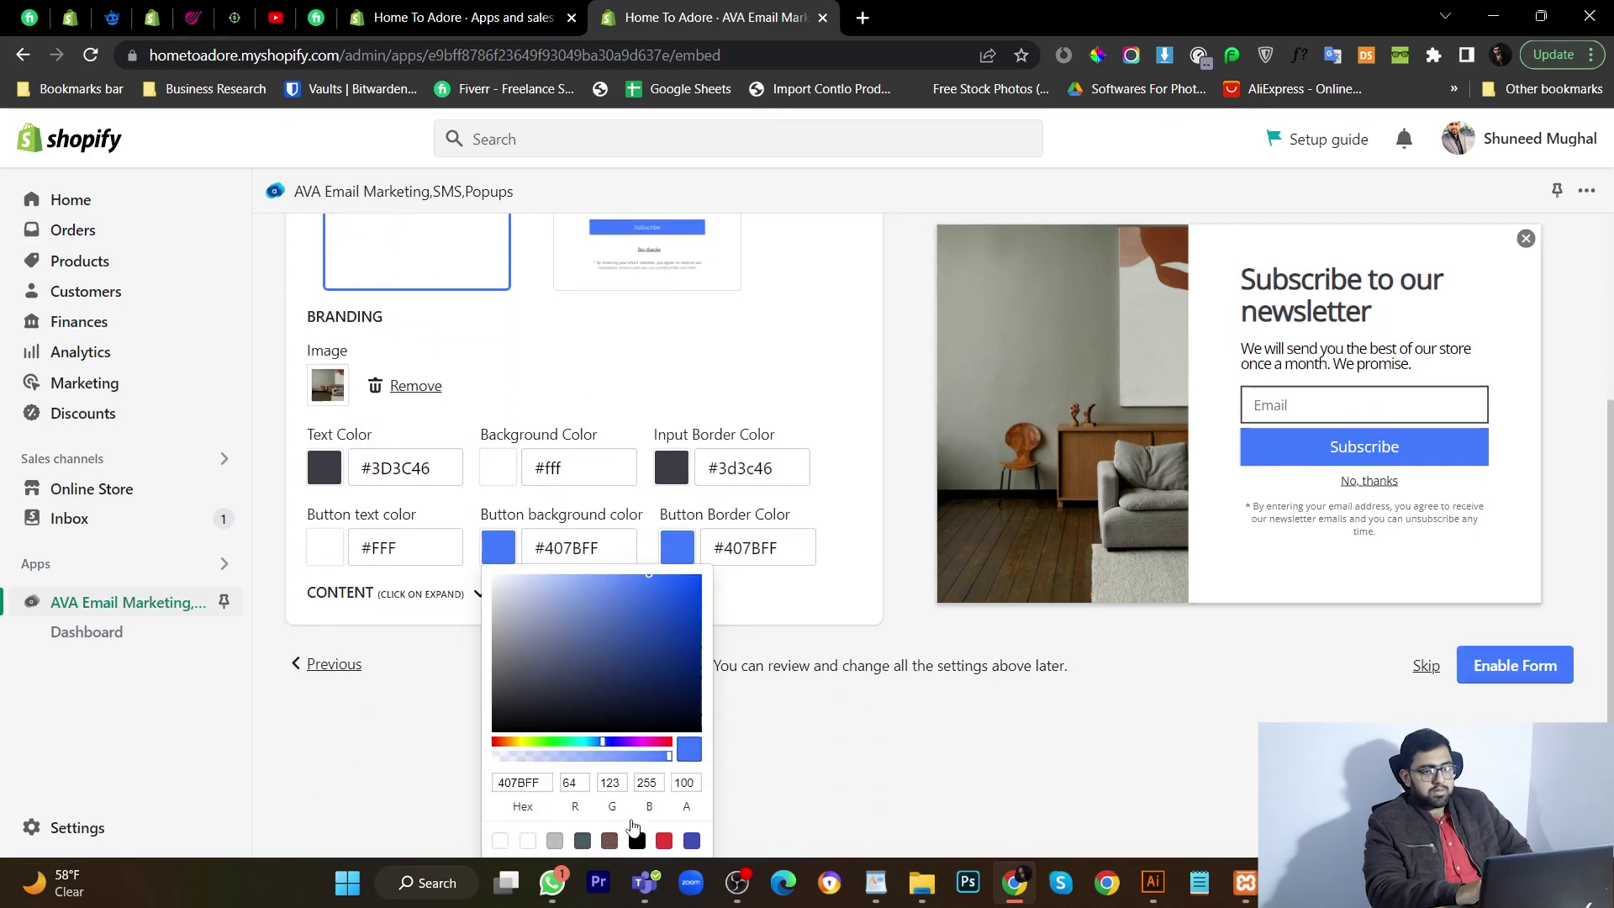
{"action": "left_click", "coordinate": [665, 841]}
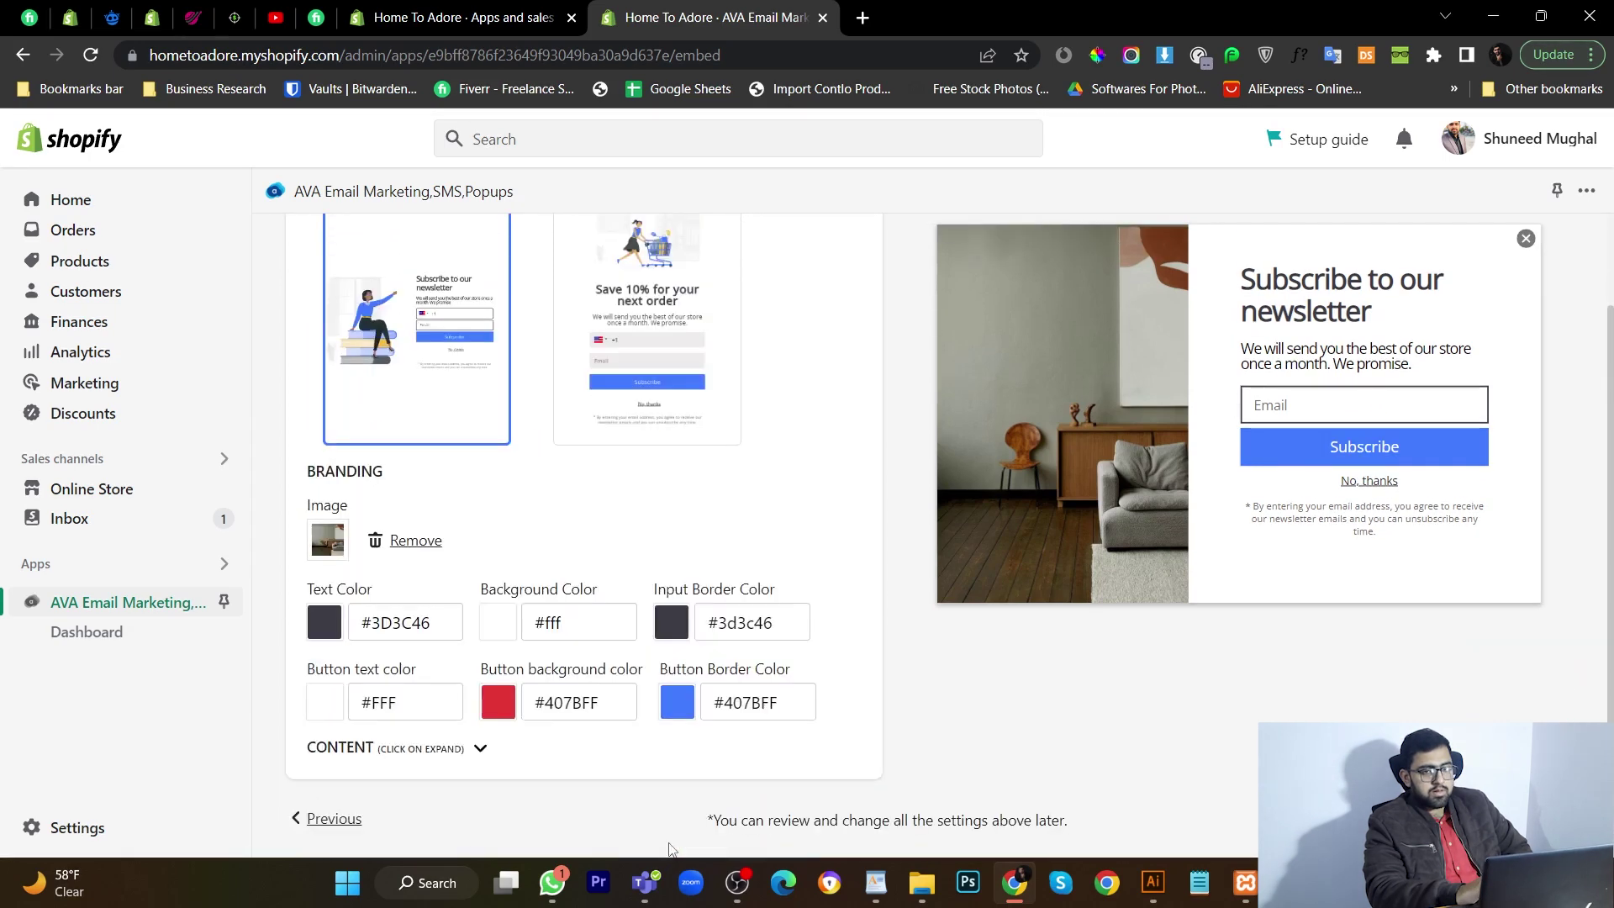
{"action": "left_click", "coordinate": [677, 703]}
{"action": "scroll", "coordinate": [677, 703], "scroll_direction": "down", "scroll_amount": 2}
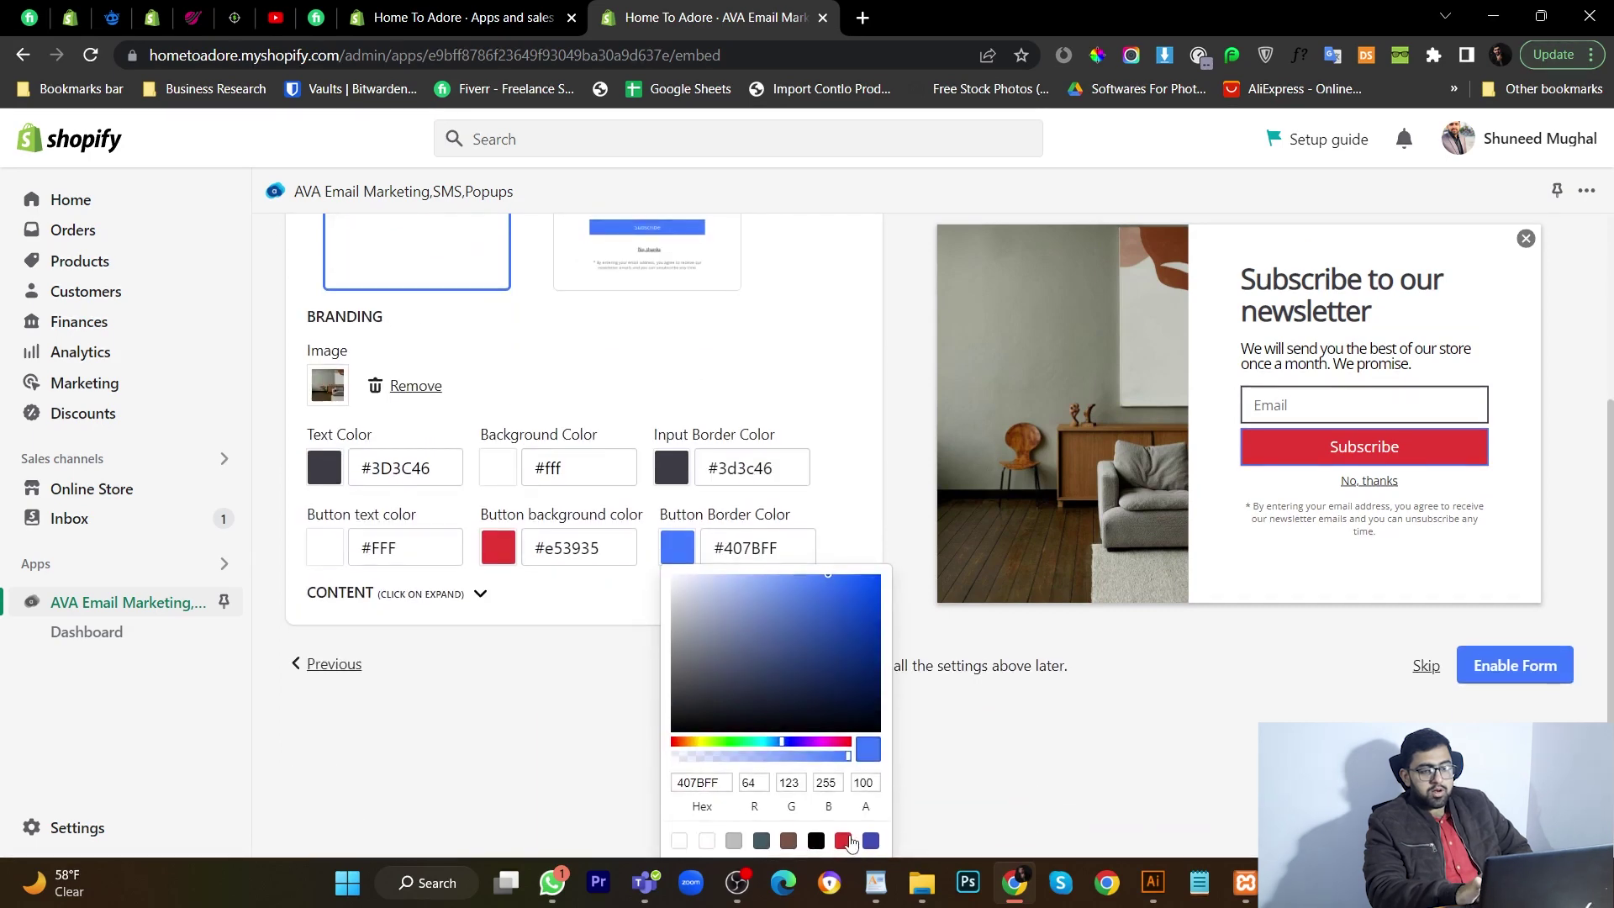
{"action": "left_click", "coordinate": [849, 841]}
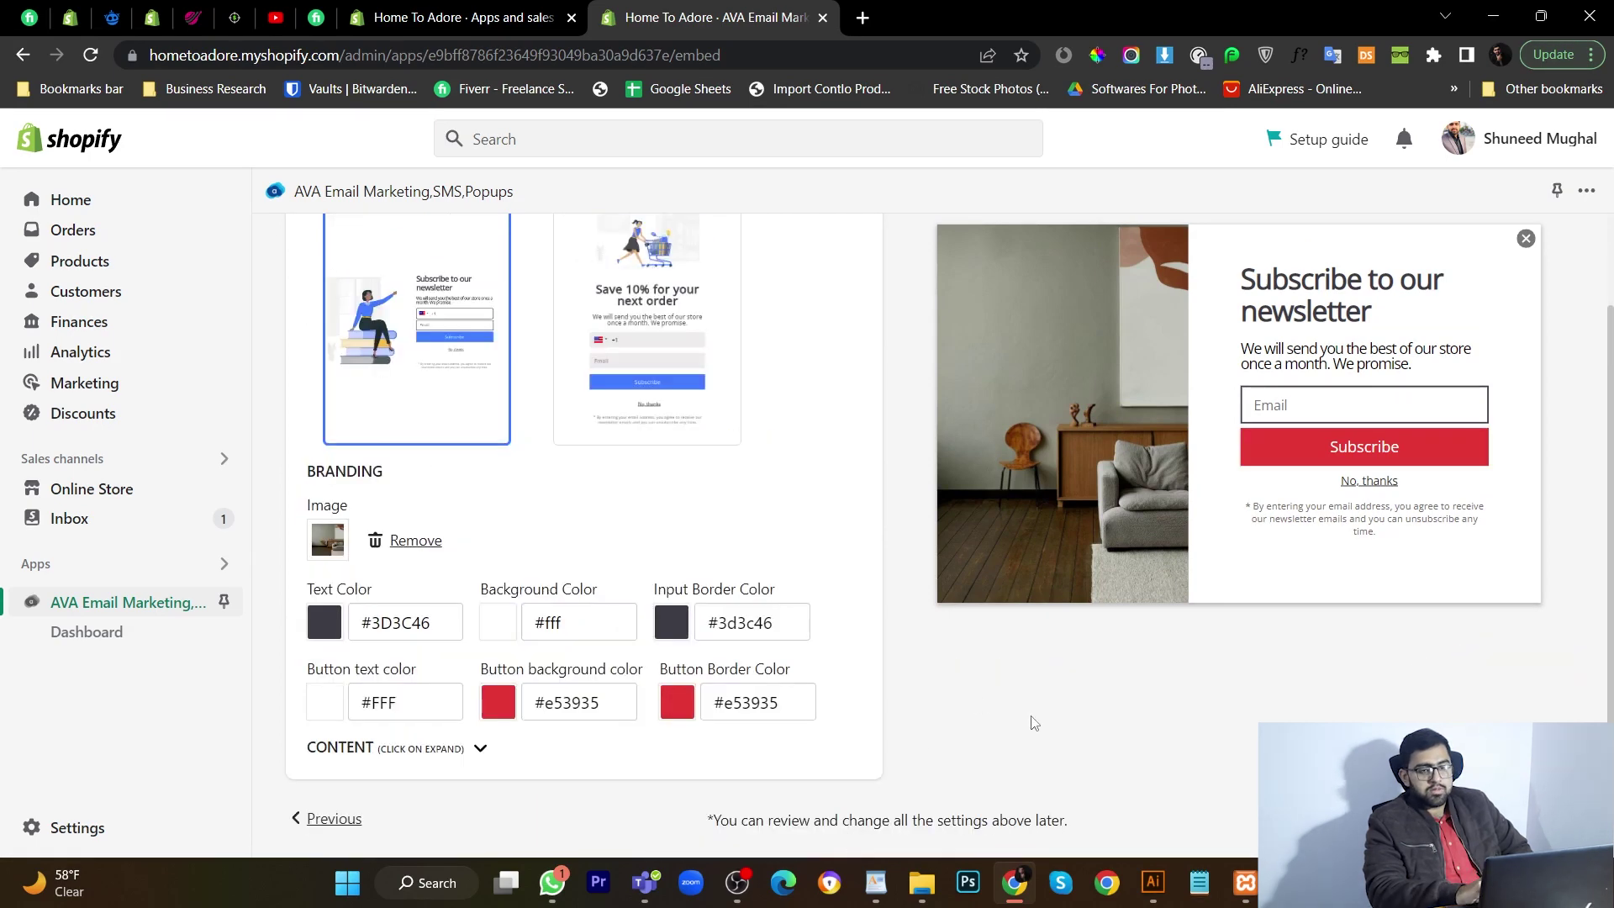
Step: Enable the newsletter popup form to finish setup and reach the AVADA dashboard
{"action": "left_click", "coordinate": [1446, 820]}
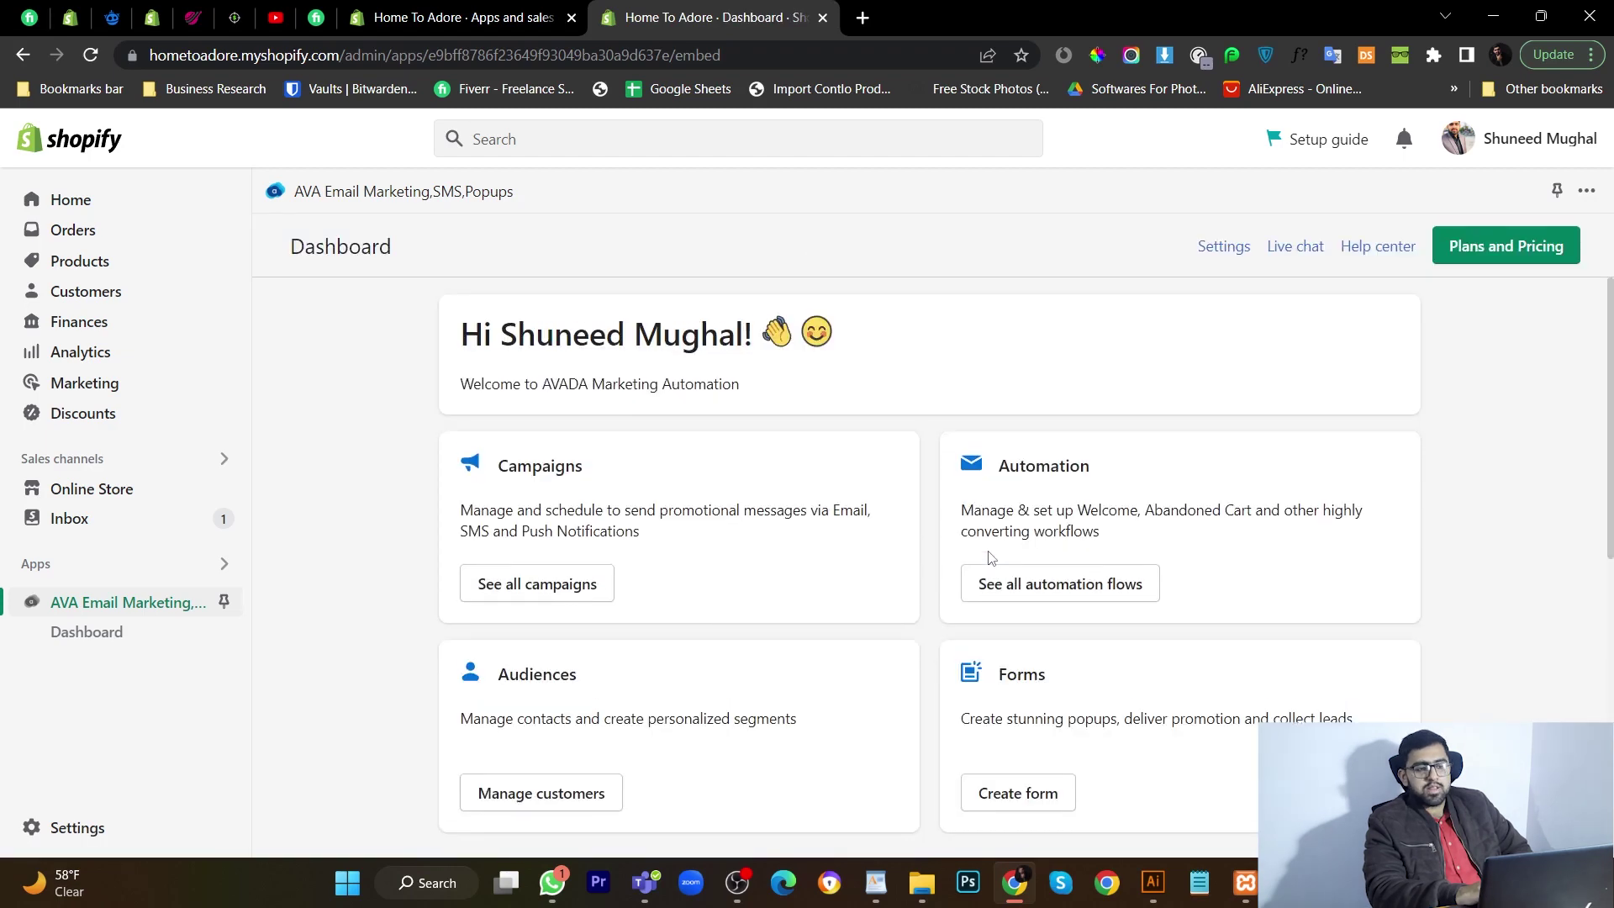
{"action": "scroll", "coordinate": [990, 557], "scroll_direction": "down", "scroll_amount": 1}
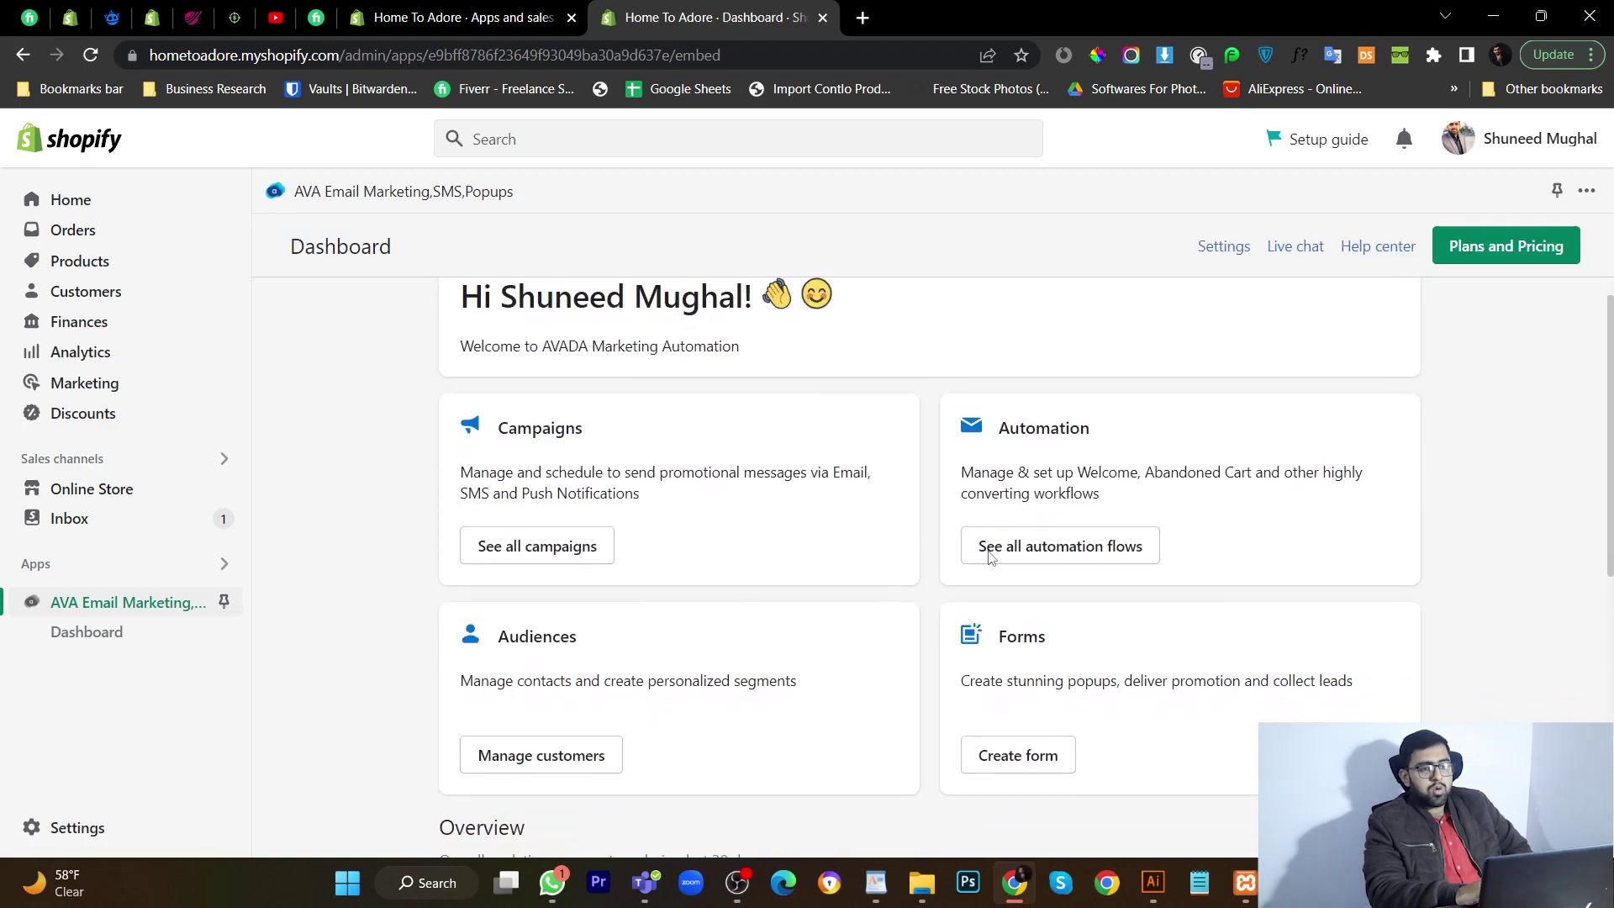
Step: Open all automation flows and bring up the Welcome 1 email workflow's options menu
{"action": "left_click", "coordinate": [1066, 567]}
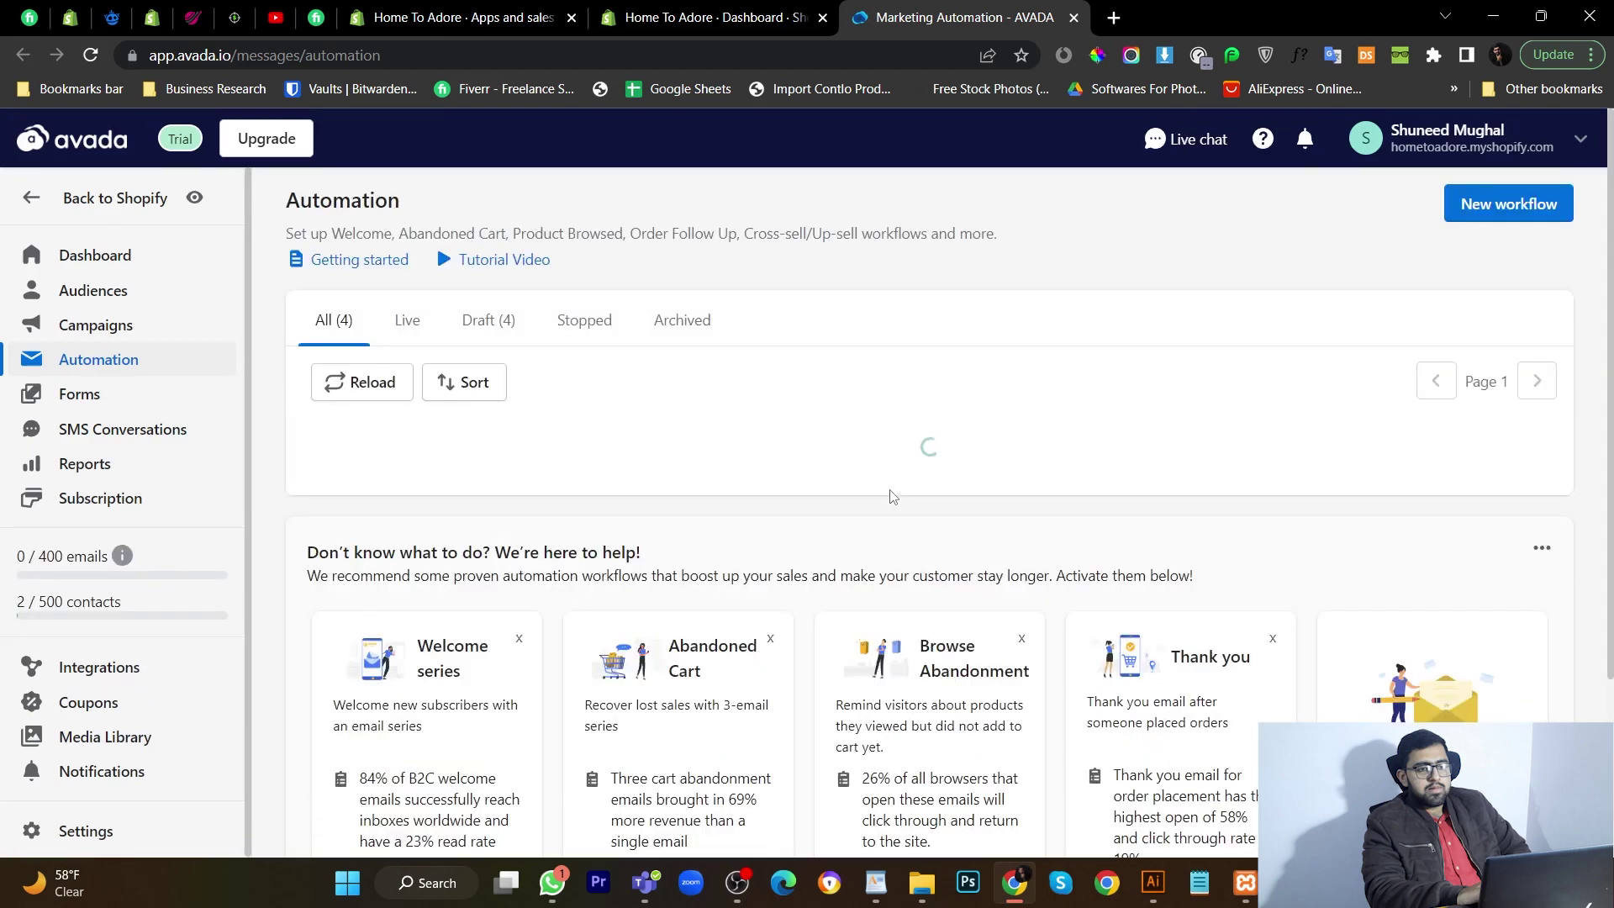
{"action": "scroll", "coordinate": [891, 496], "scroll_direction": "down", "scroll_amount": 1}
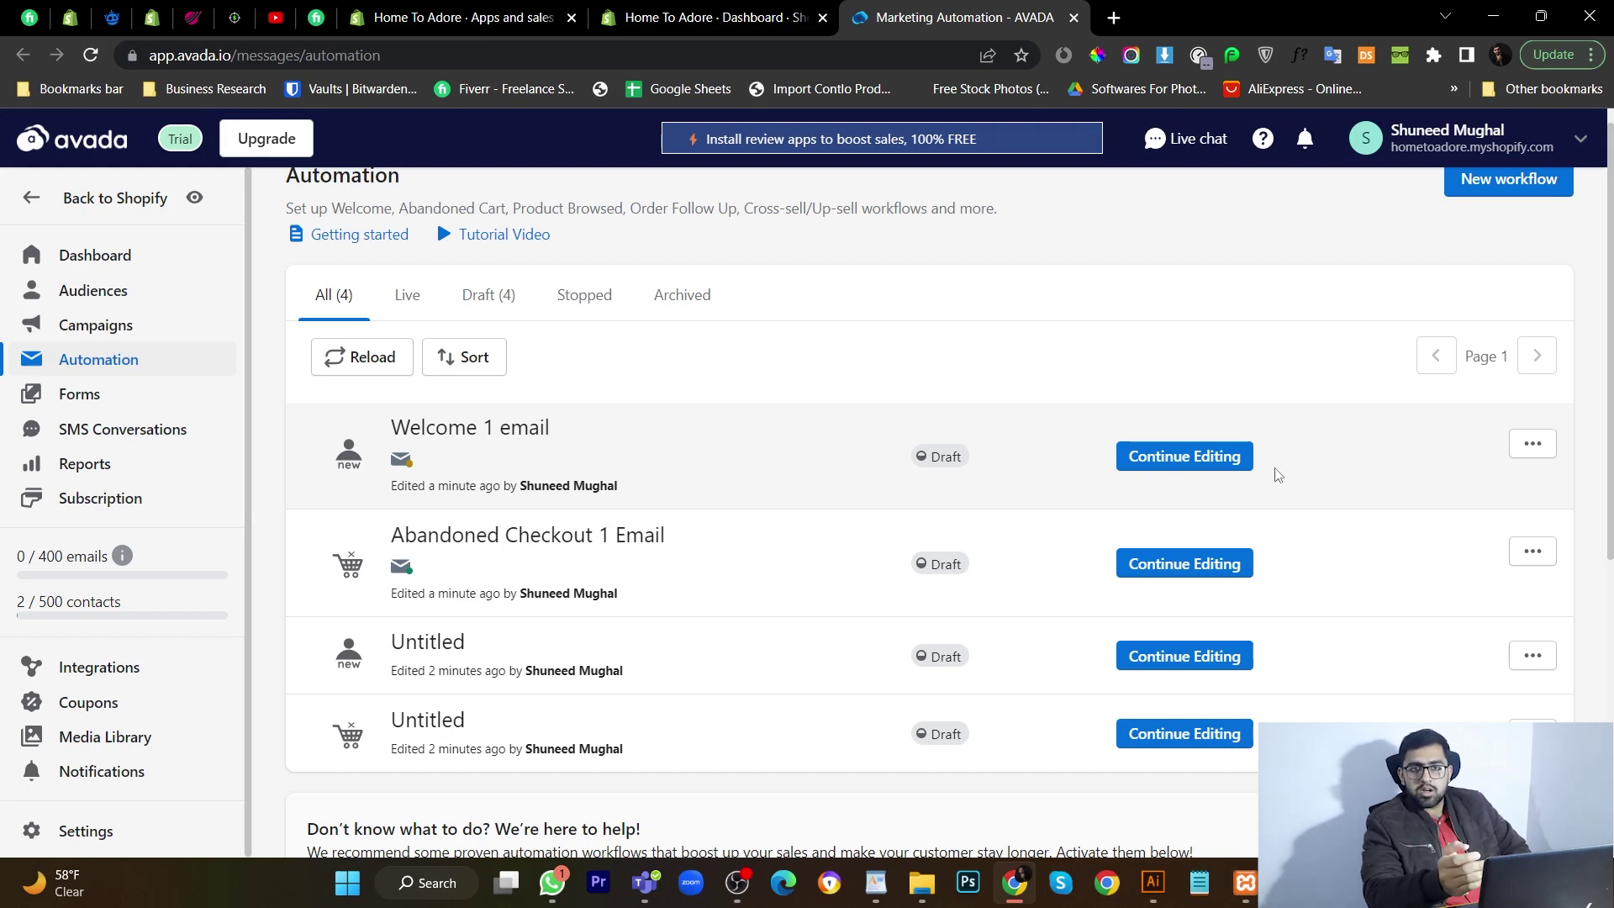
{"action": "left_click", "coordinate": [1523, 453]}
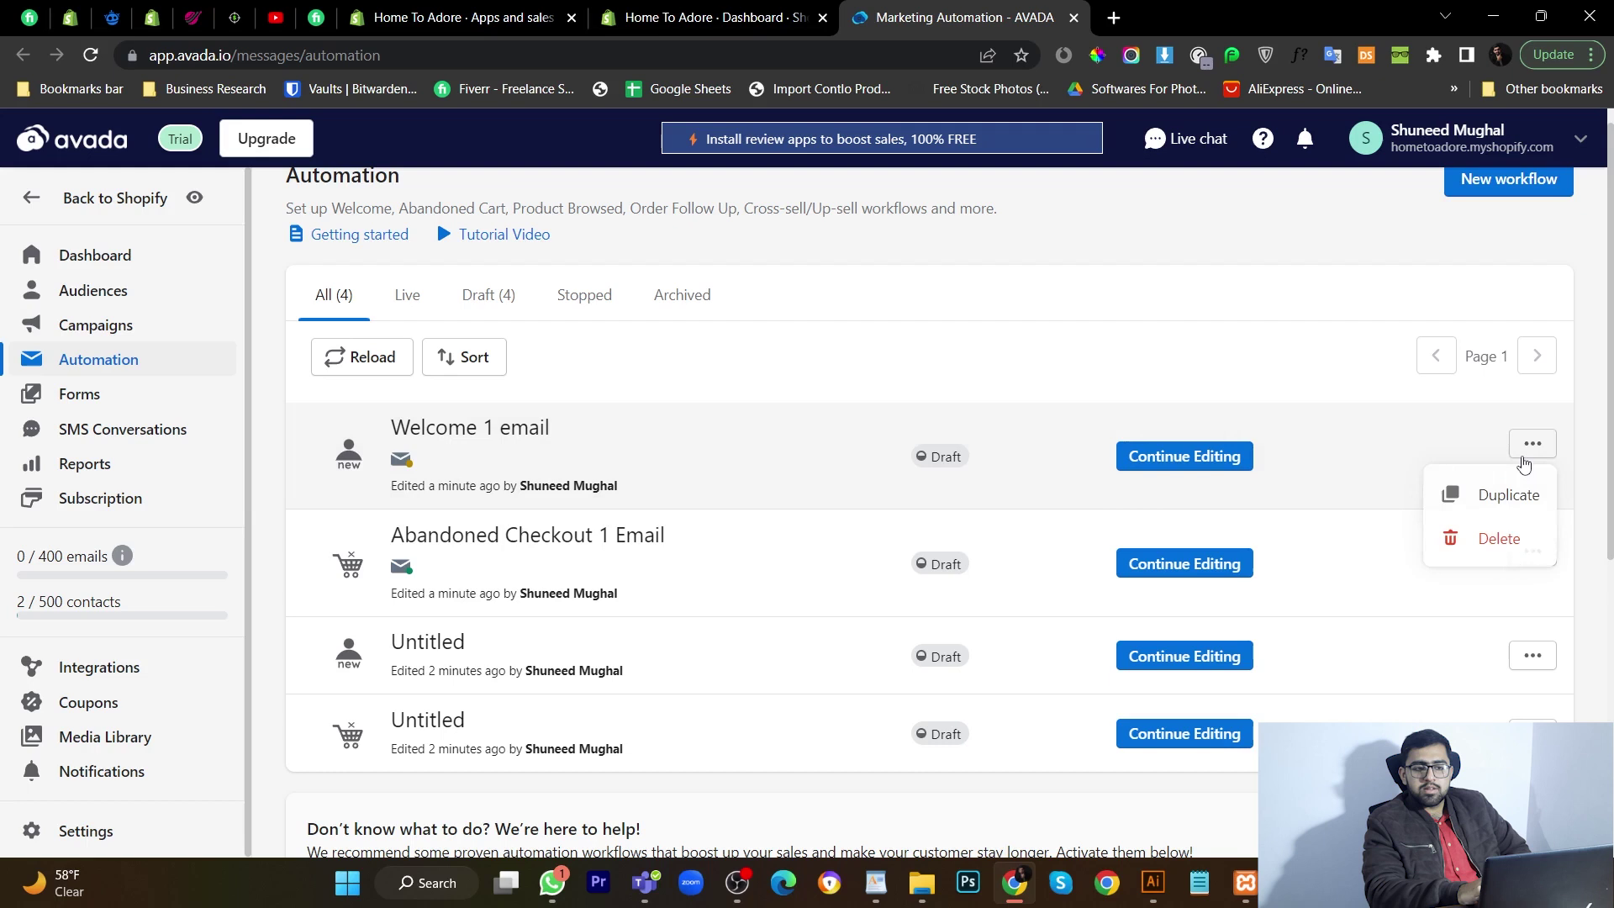
Step: Resume editing Welcome 1 email and delete its 5-minute wait step
{"action": "left_click", "coordinate": [1184, 458]}
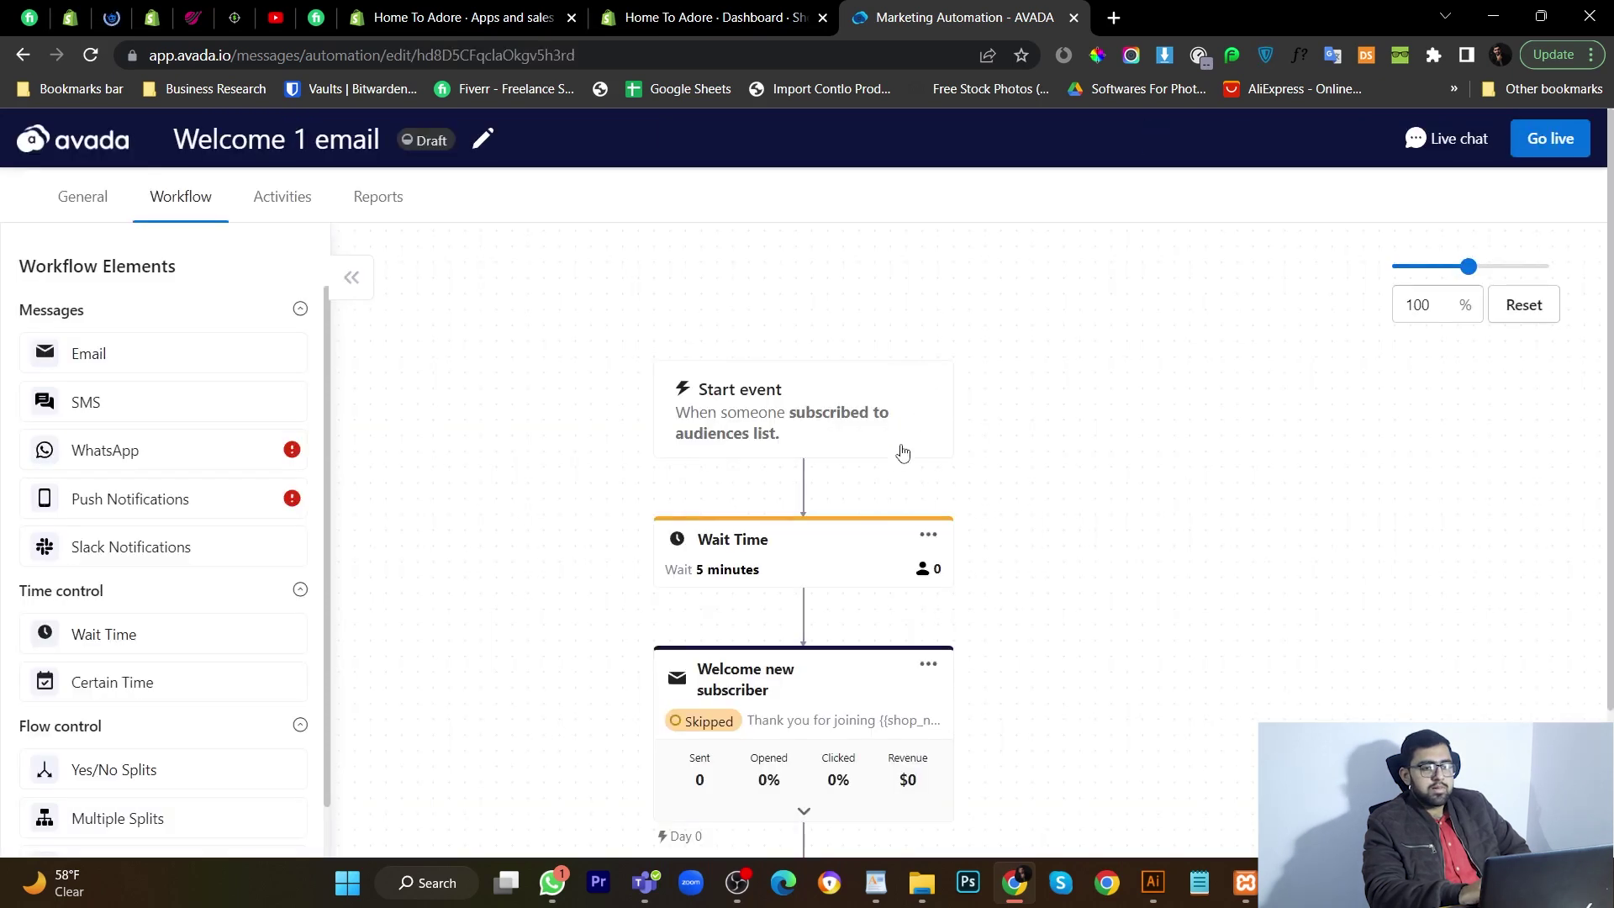
{"action": "scroll", "coordinate": [870, 500], "scroll_direction": "down", "scroll_amount": 2}
{"action": "scroll", "coordinate": [870, 504], "scroll_direction": "up", "scroll_amount": 1}
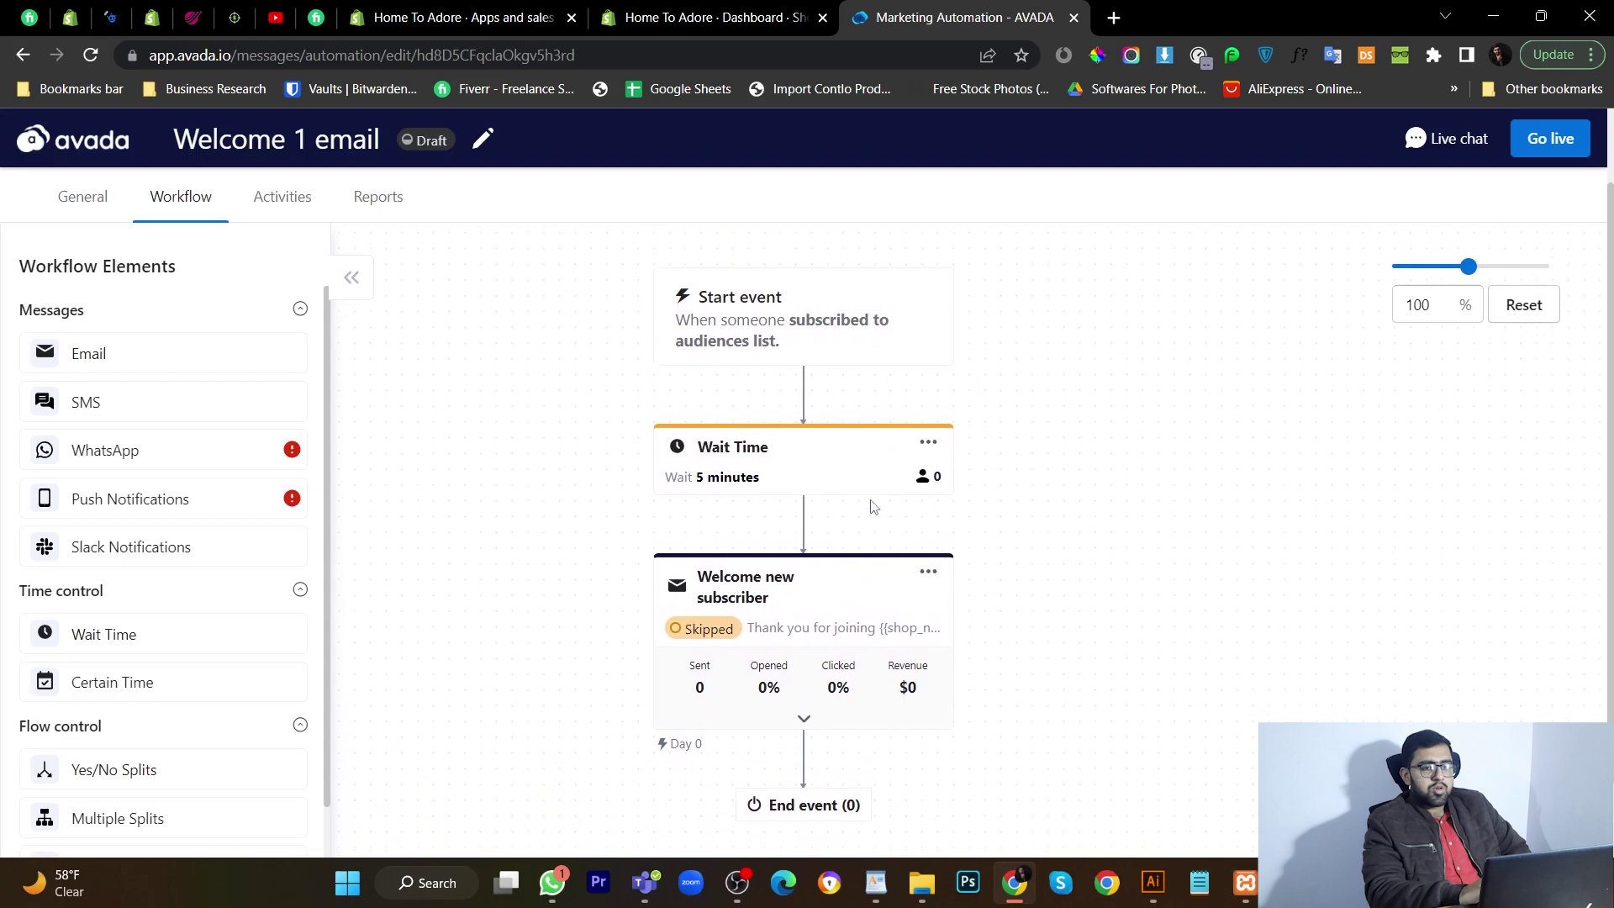
{"action": "left_click", "coordinate": [926, 444]}
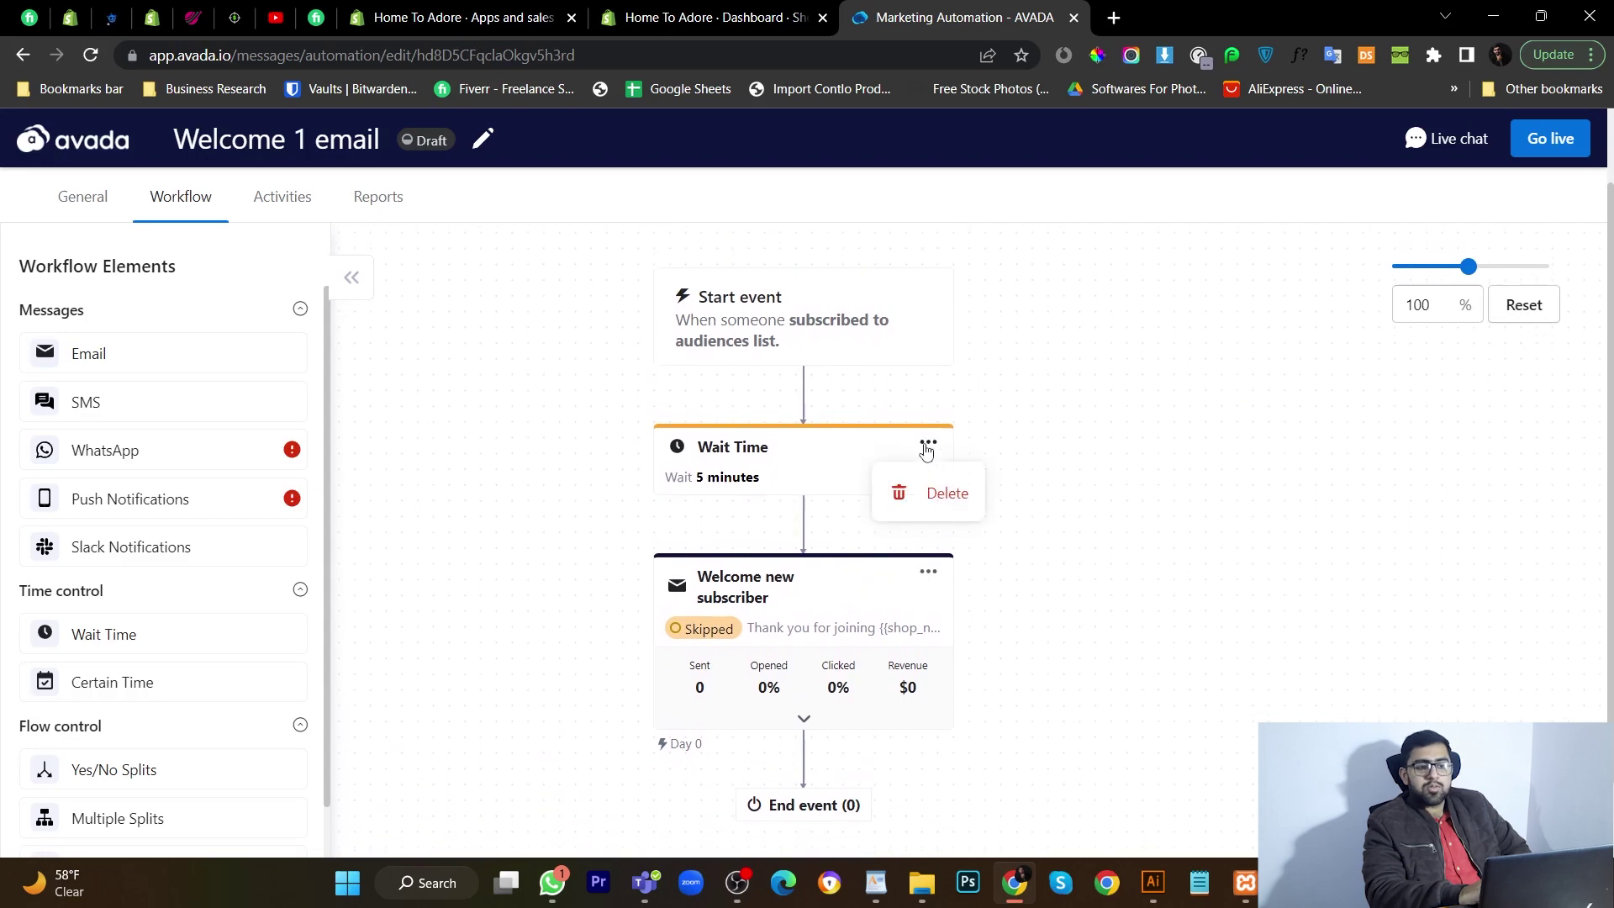
{"action": "left_click", "coordinate": [941, 495]}
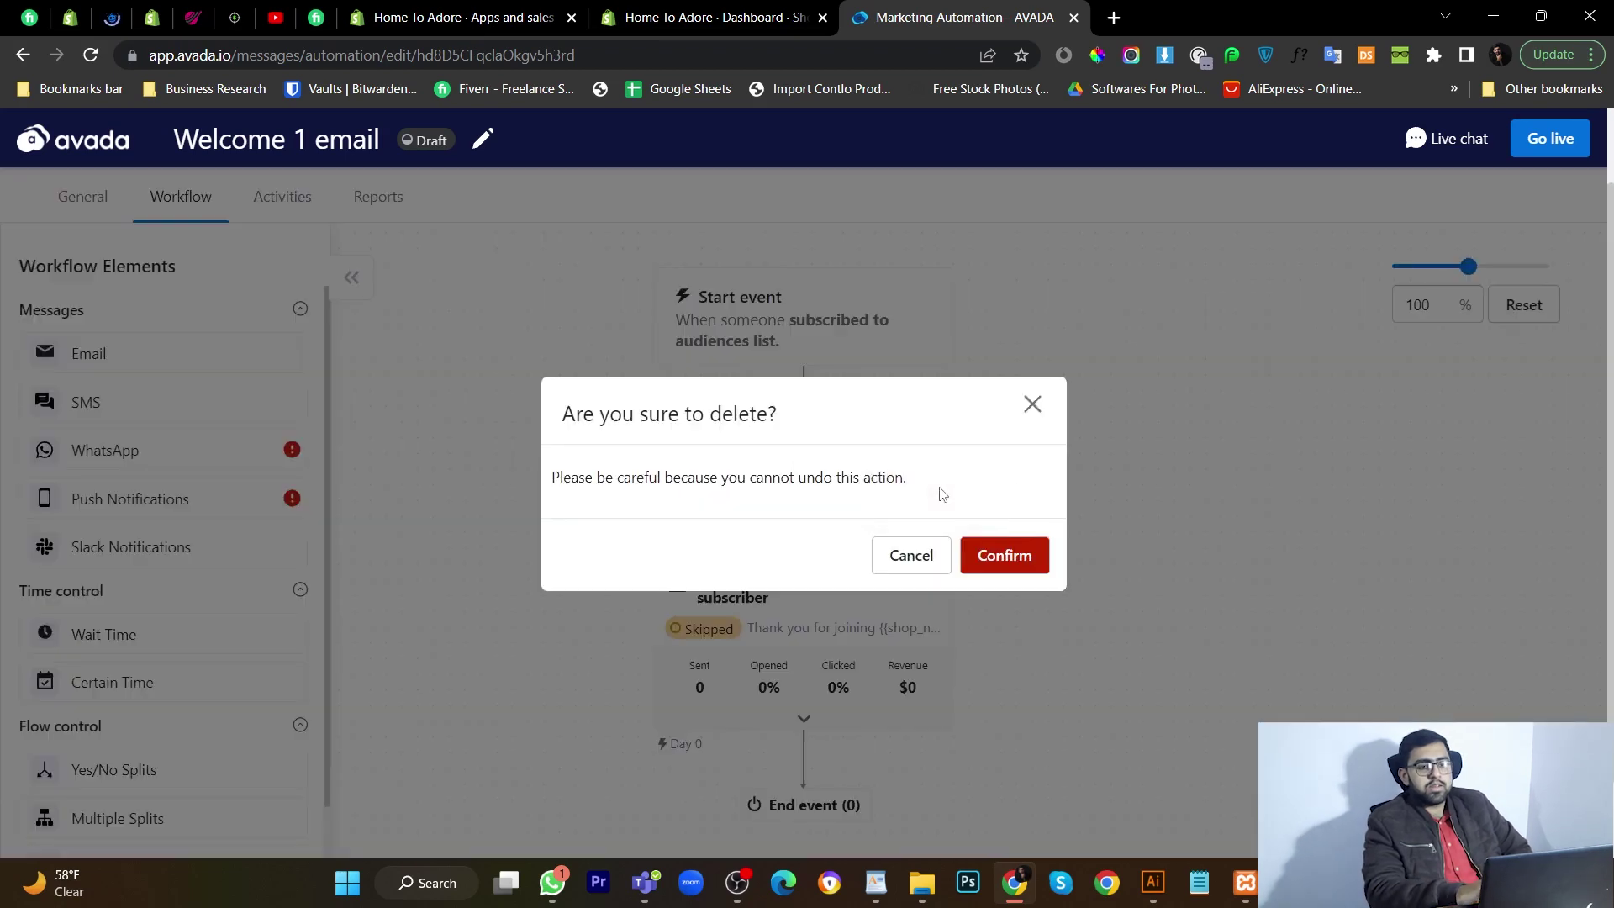
{"action": "left_click", "coordinate": [989, 551]}
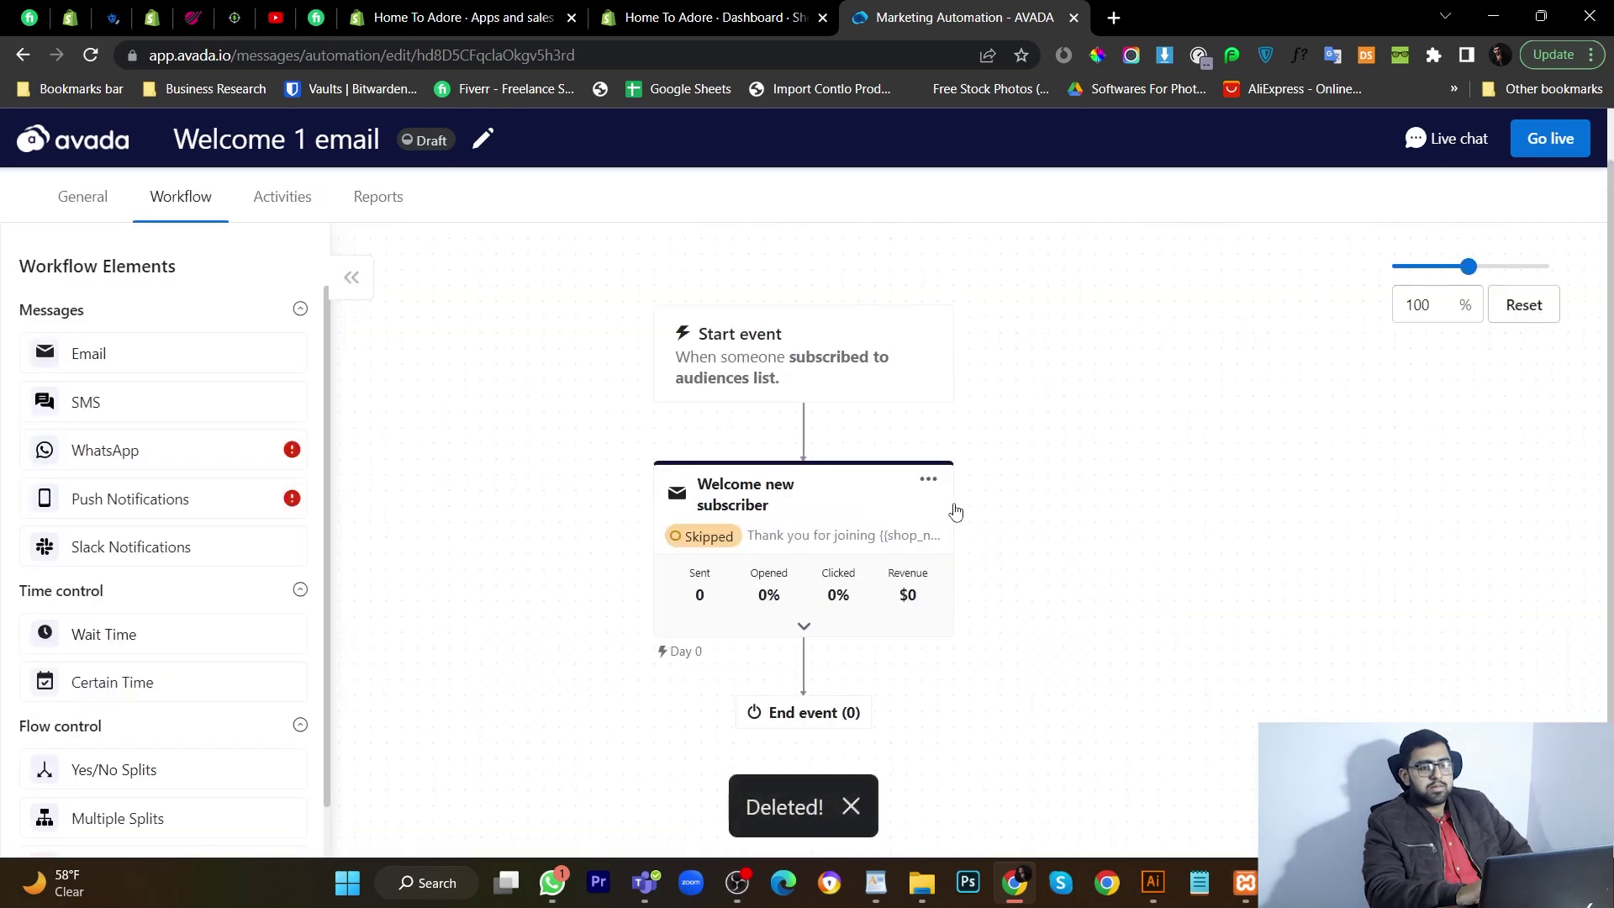
{"action": "left_click", "coordinate": [927, 481]}
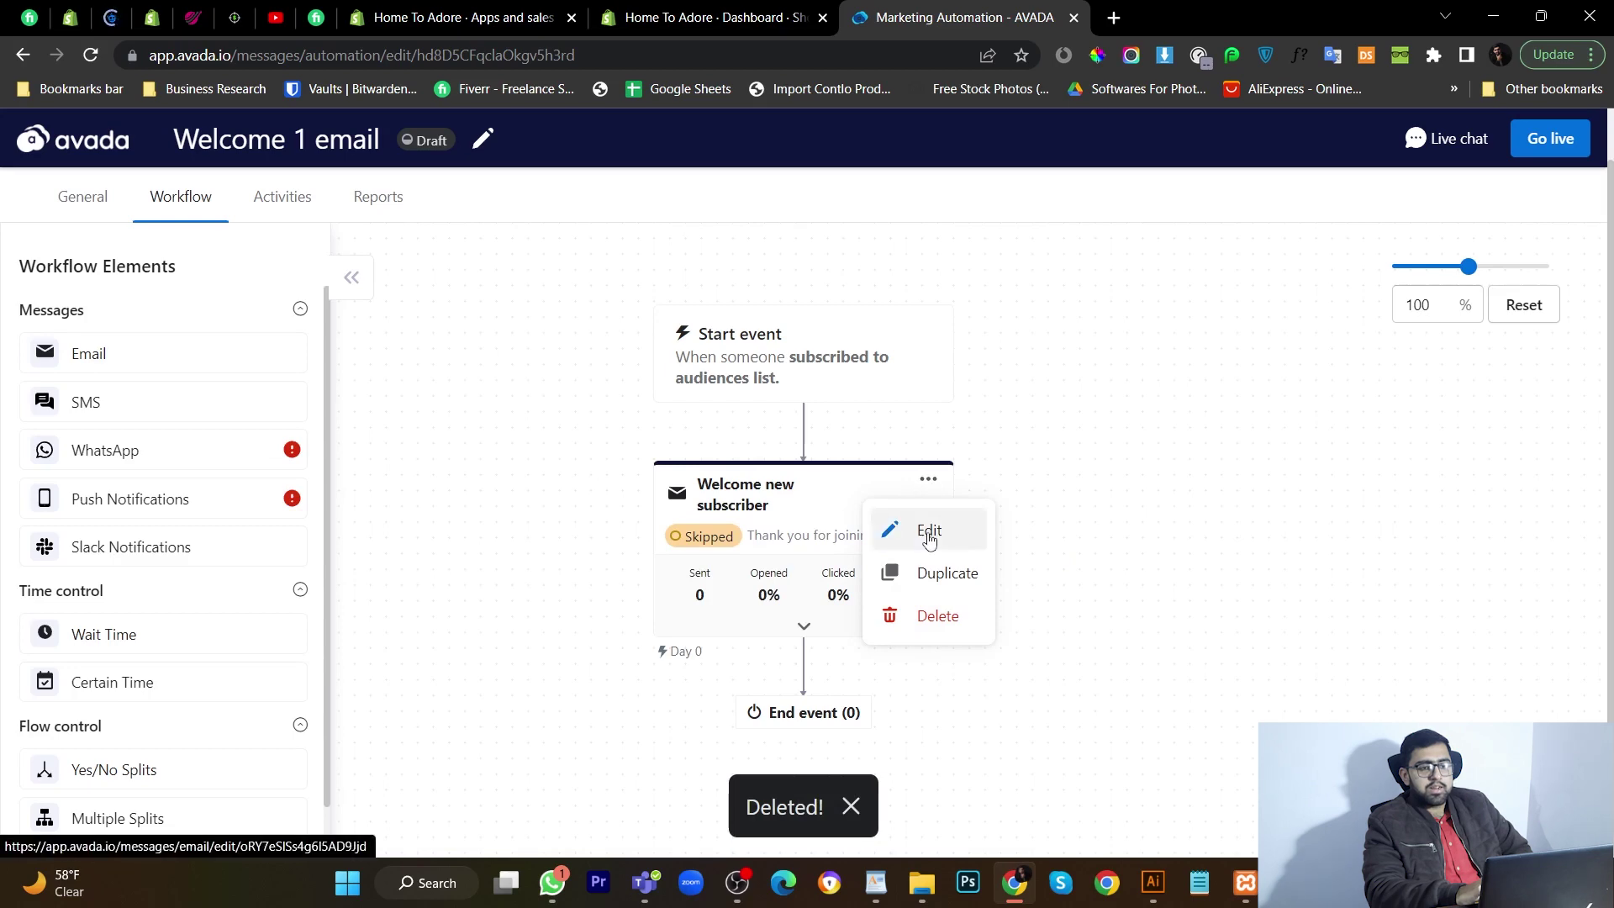
Step: Add an image block with the uploaded room photo at the top of the welcome email
{"action": "left_click", "coordinate": [929, 531]}
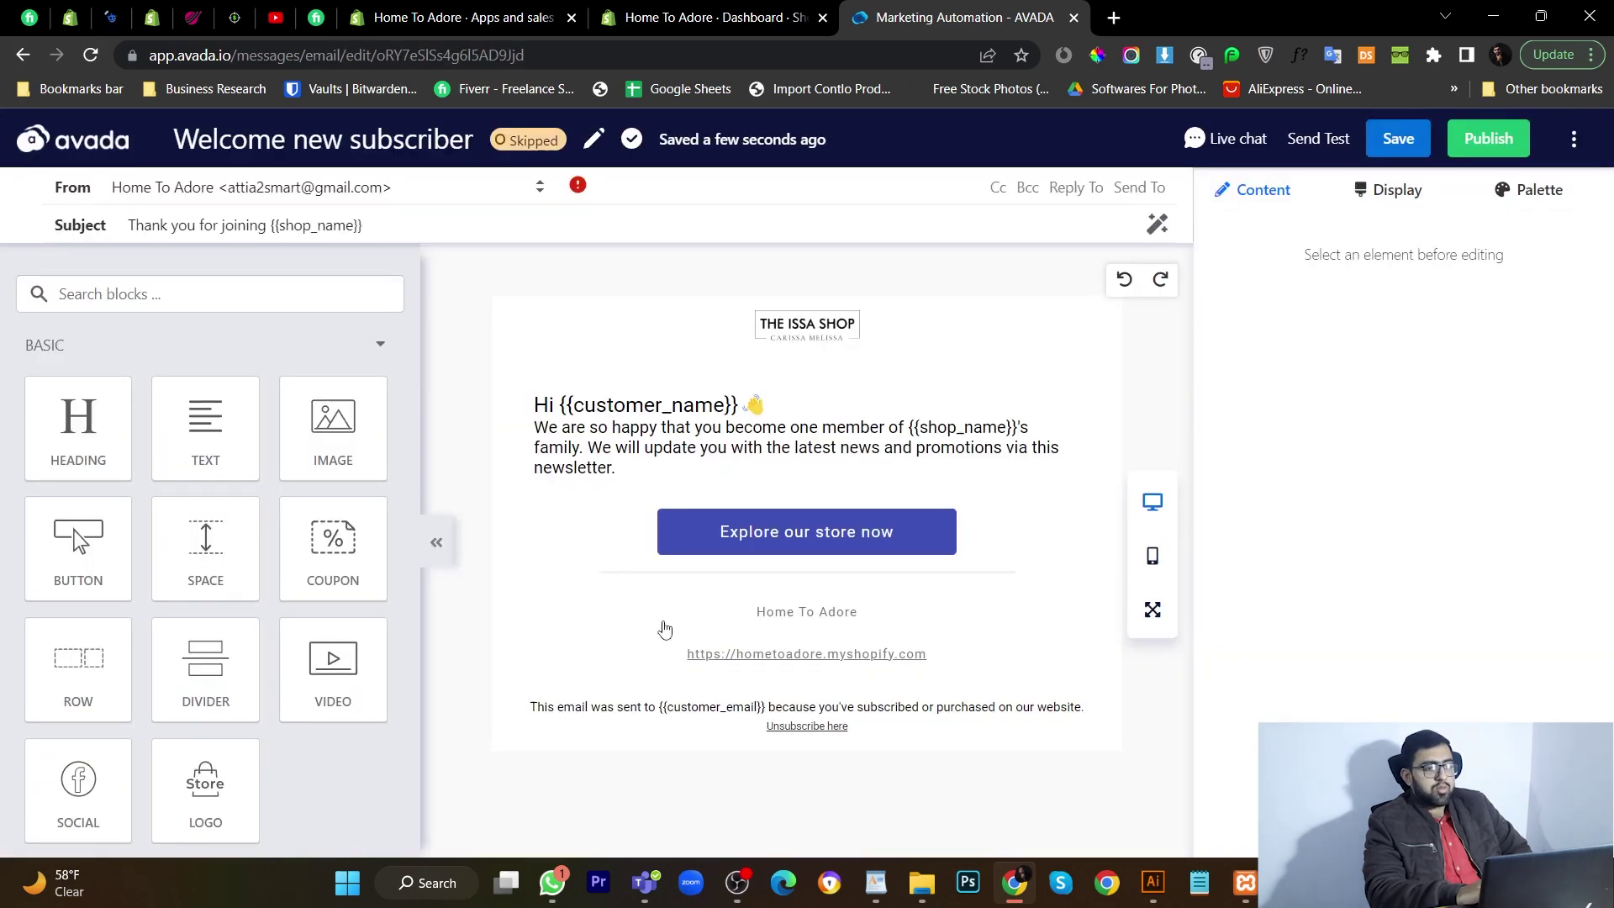
{"action": "left_click_drag", "start_coordinate": [326, 437], "coordinate": [680, 487]}
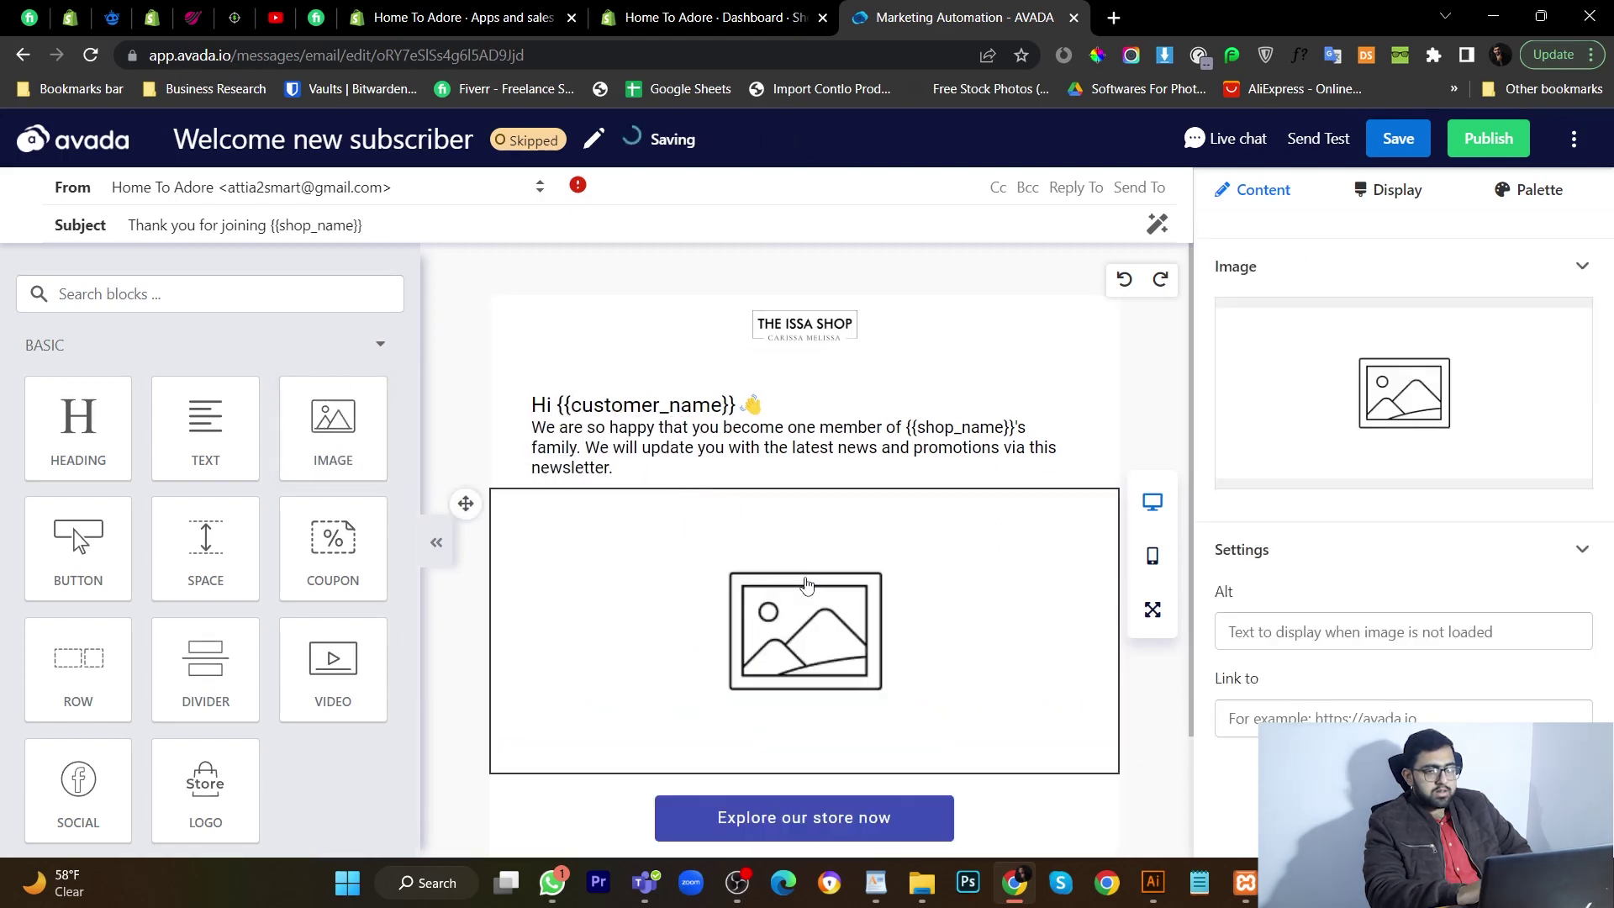
{"action": "mouse_move", "coordinate": [1431, 431]}
{"action": "left_click", "coordinate": [1409, 392]}
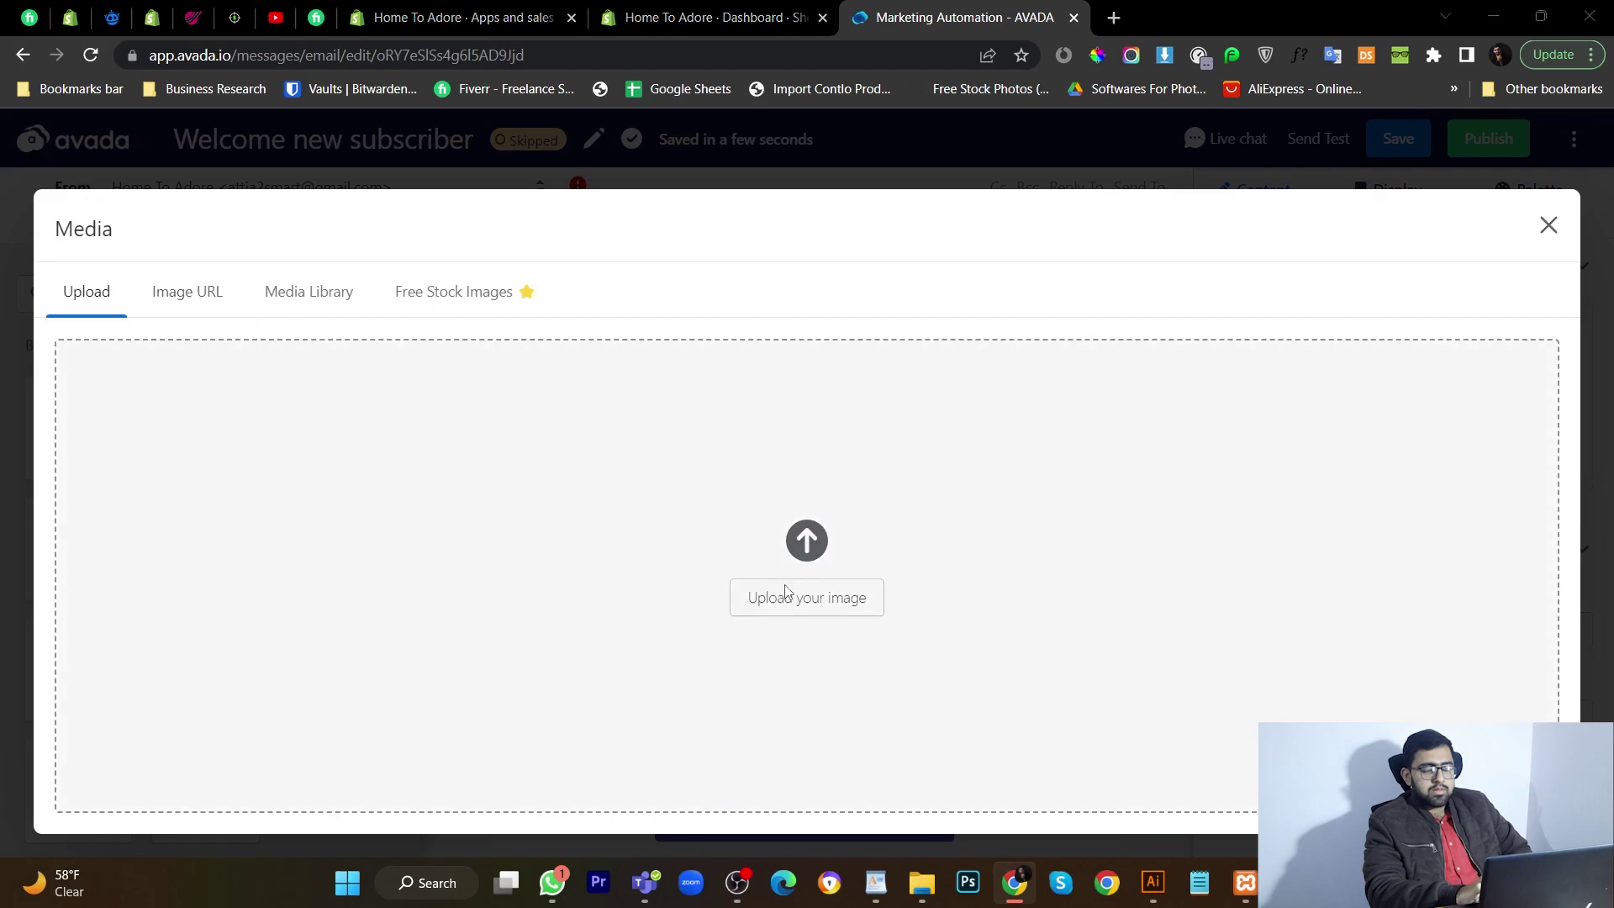
{"action": "left_click", "coordinate": [784, 592]}
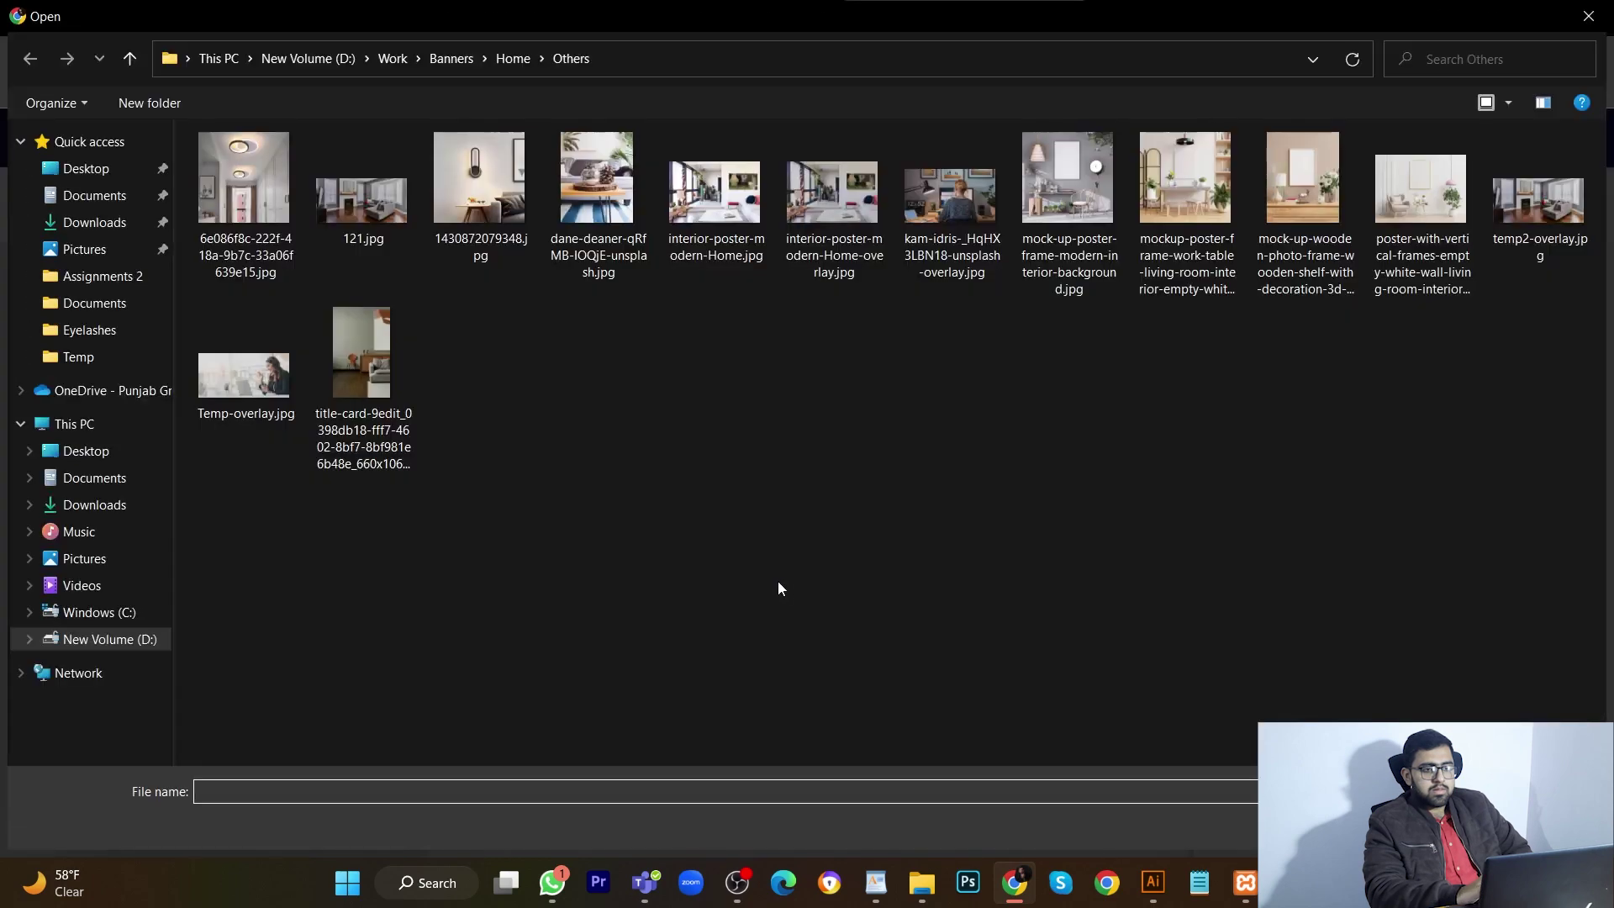
{"action": "double_click", "coordinate": [1429, 216]}
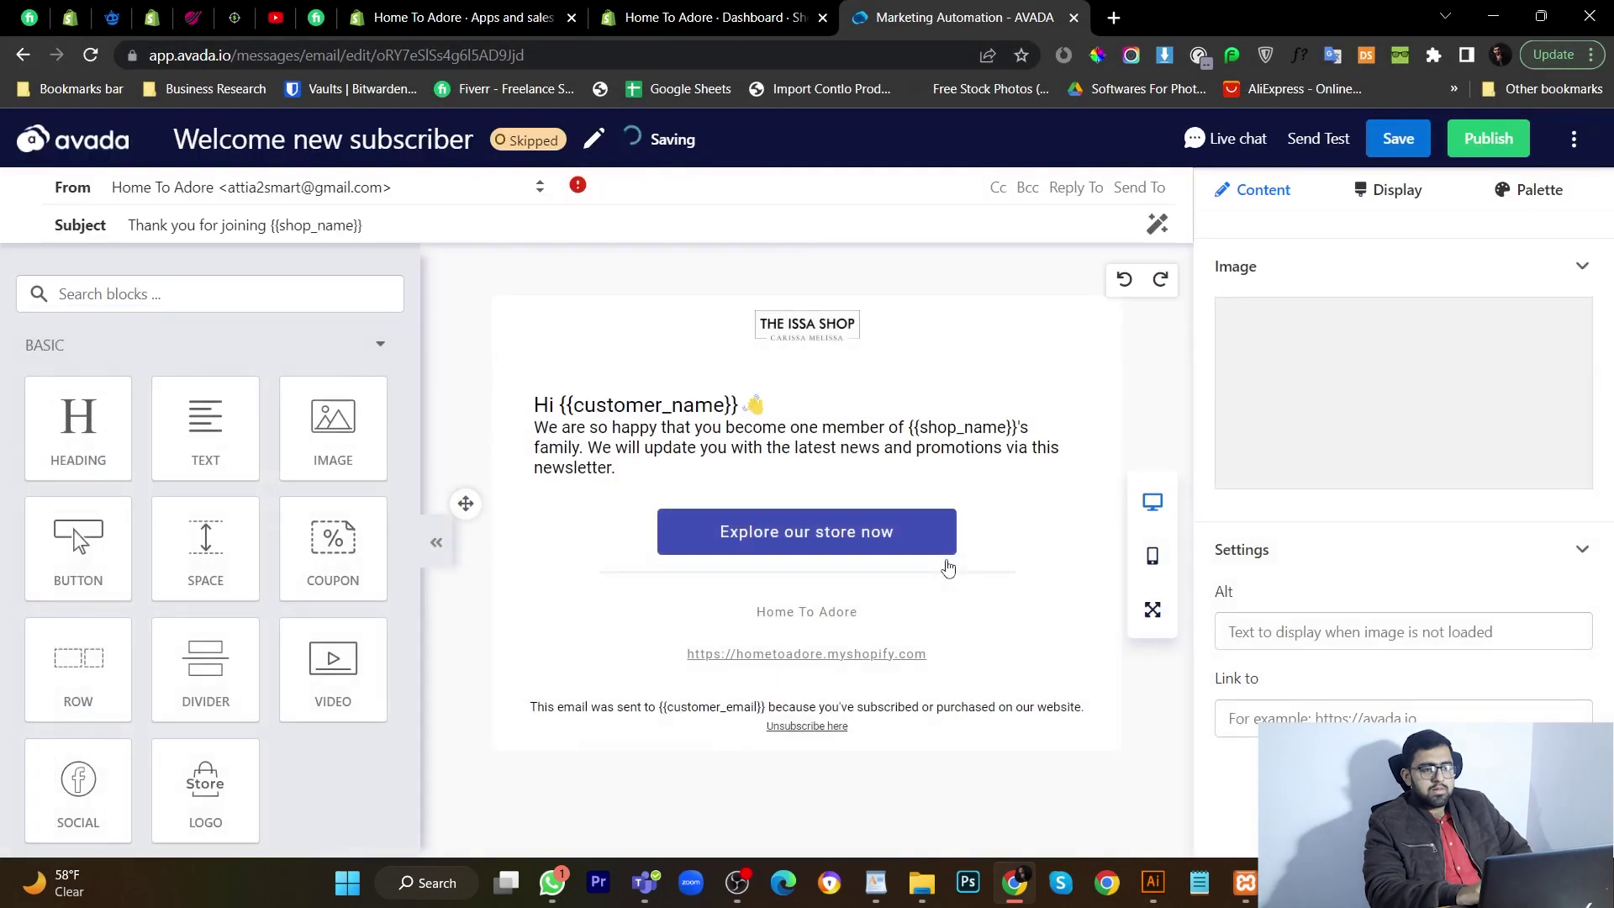
{"action": "scroll", "coordinate": [947, 568], "scroll_direction": "down", "scroll_amount": 1}
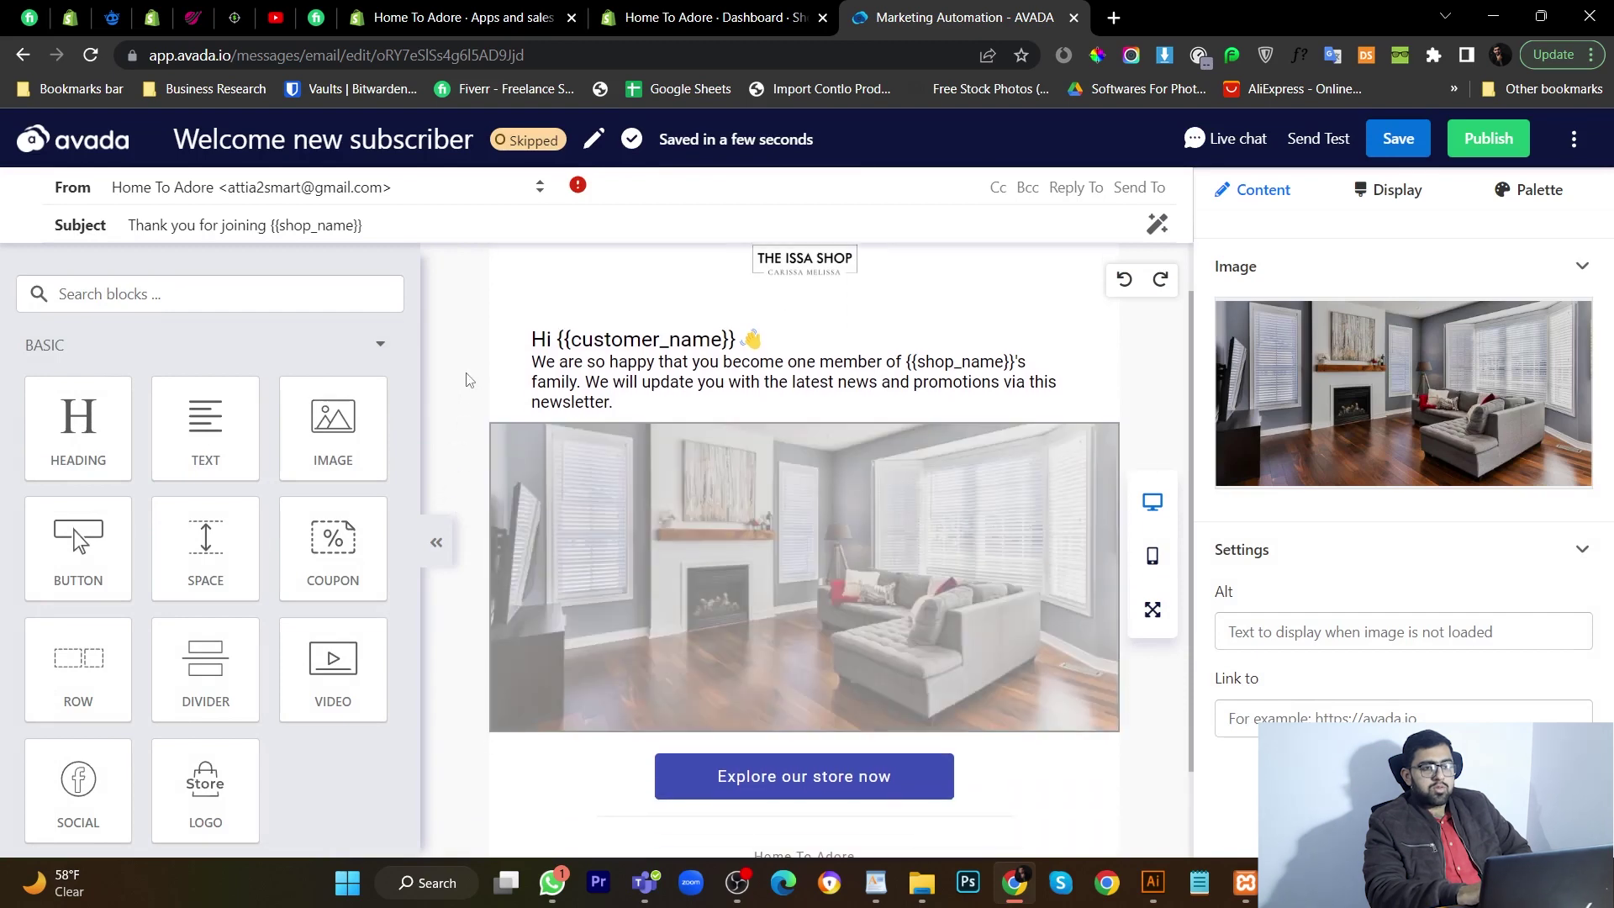
{"action": "left_click_drag", "start_coordinate": [469, 380], "coordinate": [514, 324]}
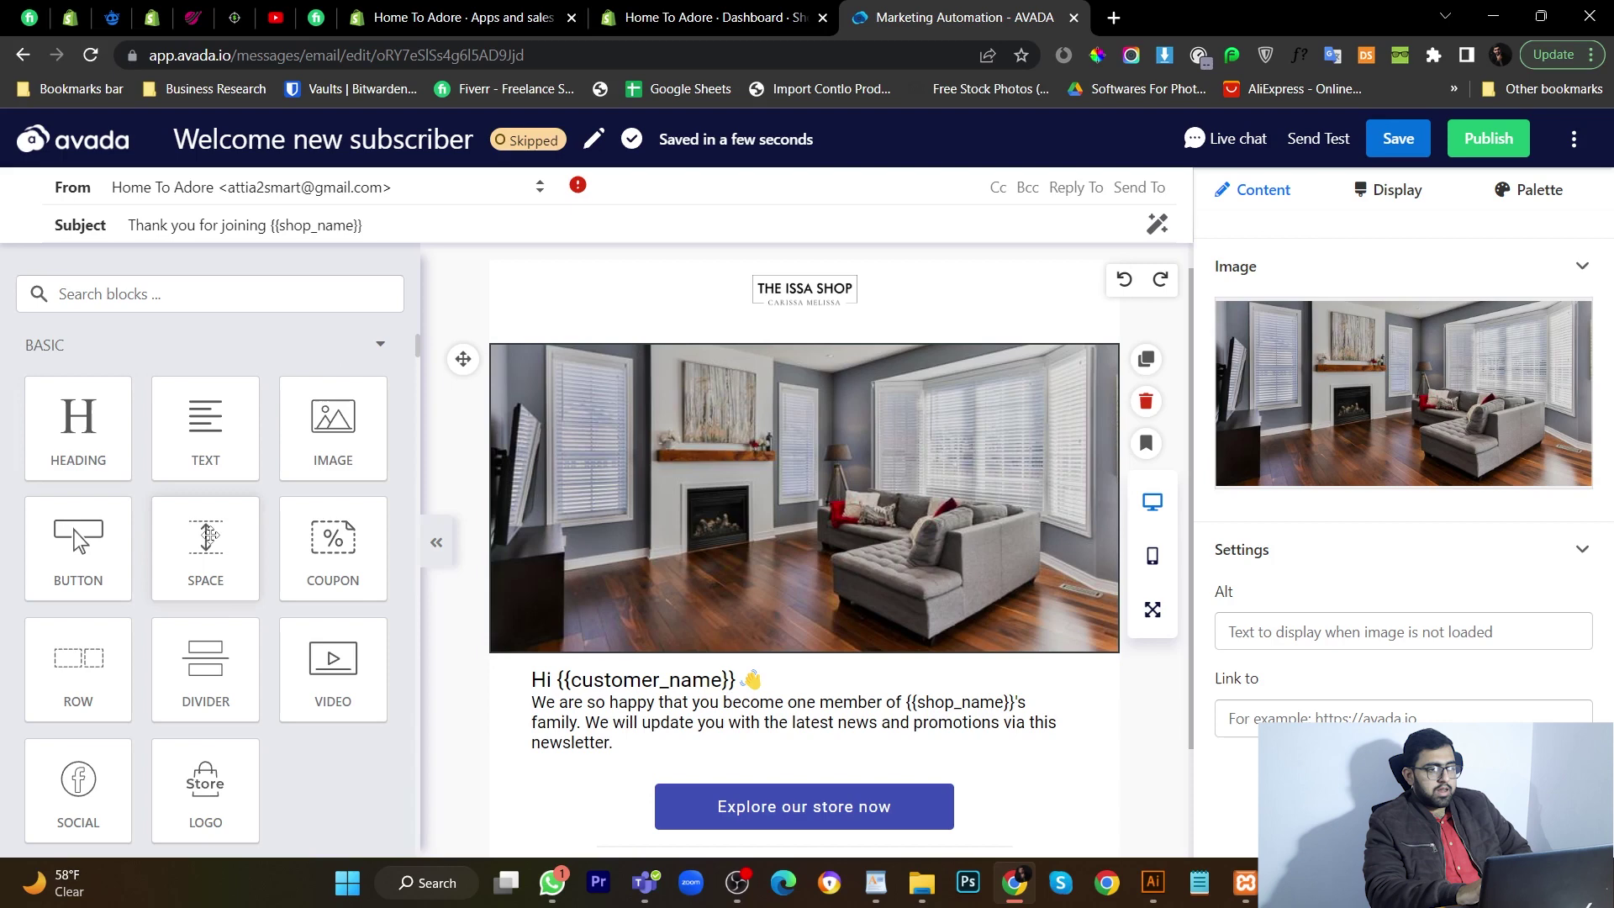
Step: Insert a 20px space block just below the photo
{"action": "left_click_drag", "start_coordinate": [205, 538], "coordinate": [577, 617]}
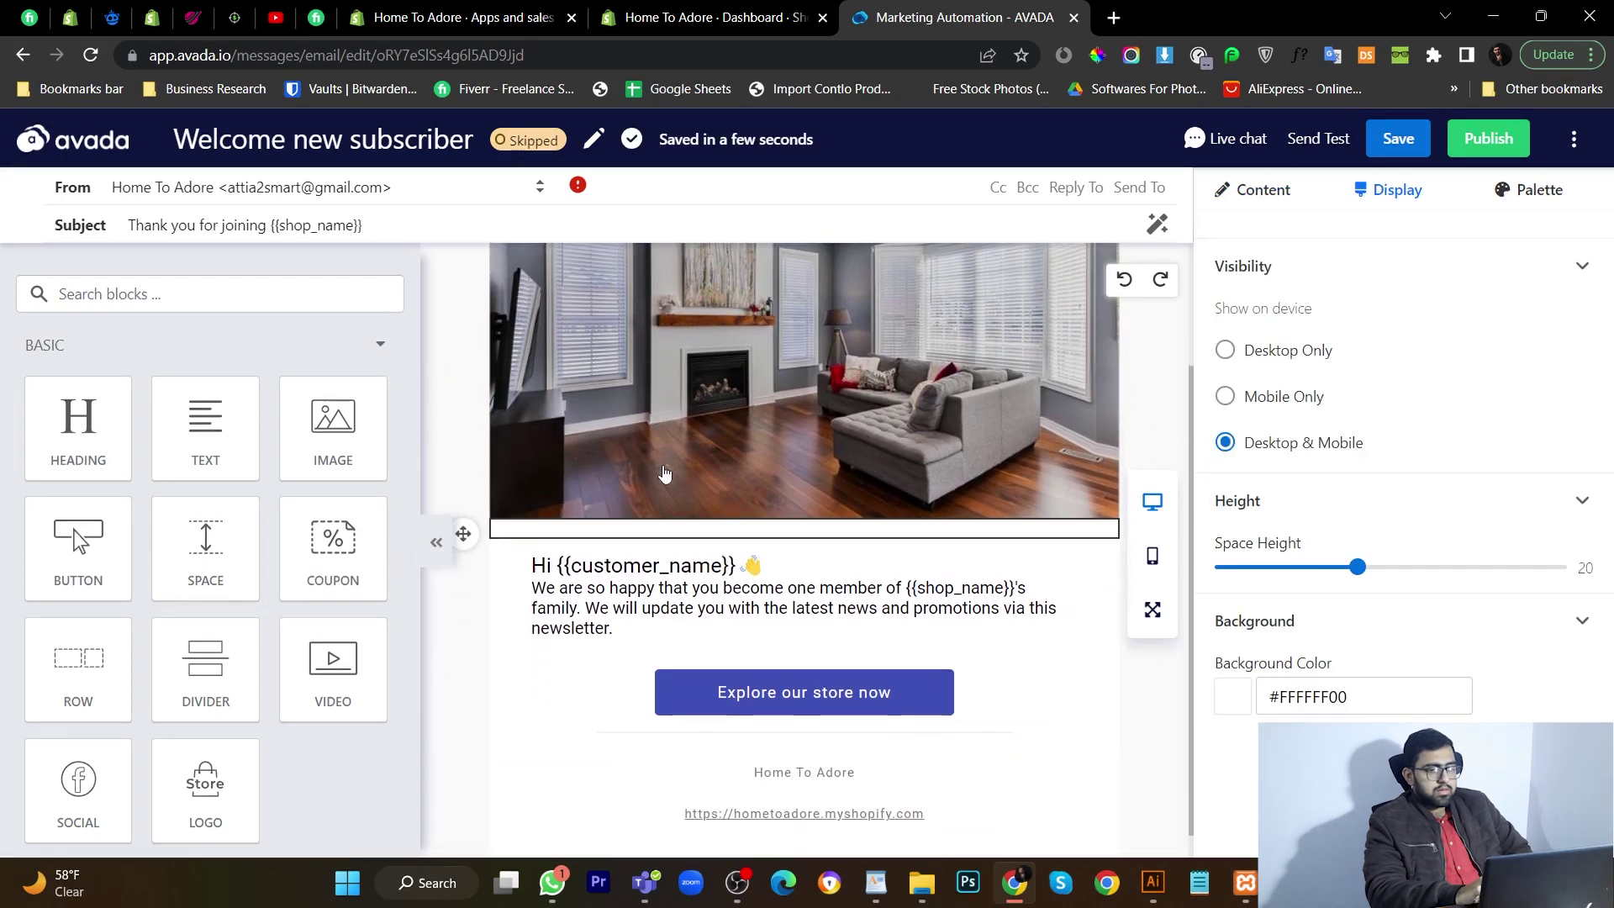
{"action": "scroll", "coordinate": [251, 472], "scroll_direction": "down", "scroll_amount": 2}
{"action": "scroll", "coordinate": [641, 570], "scroll_direction": "down", "scroll_amount": 1}
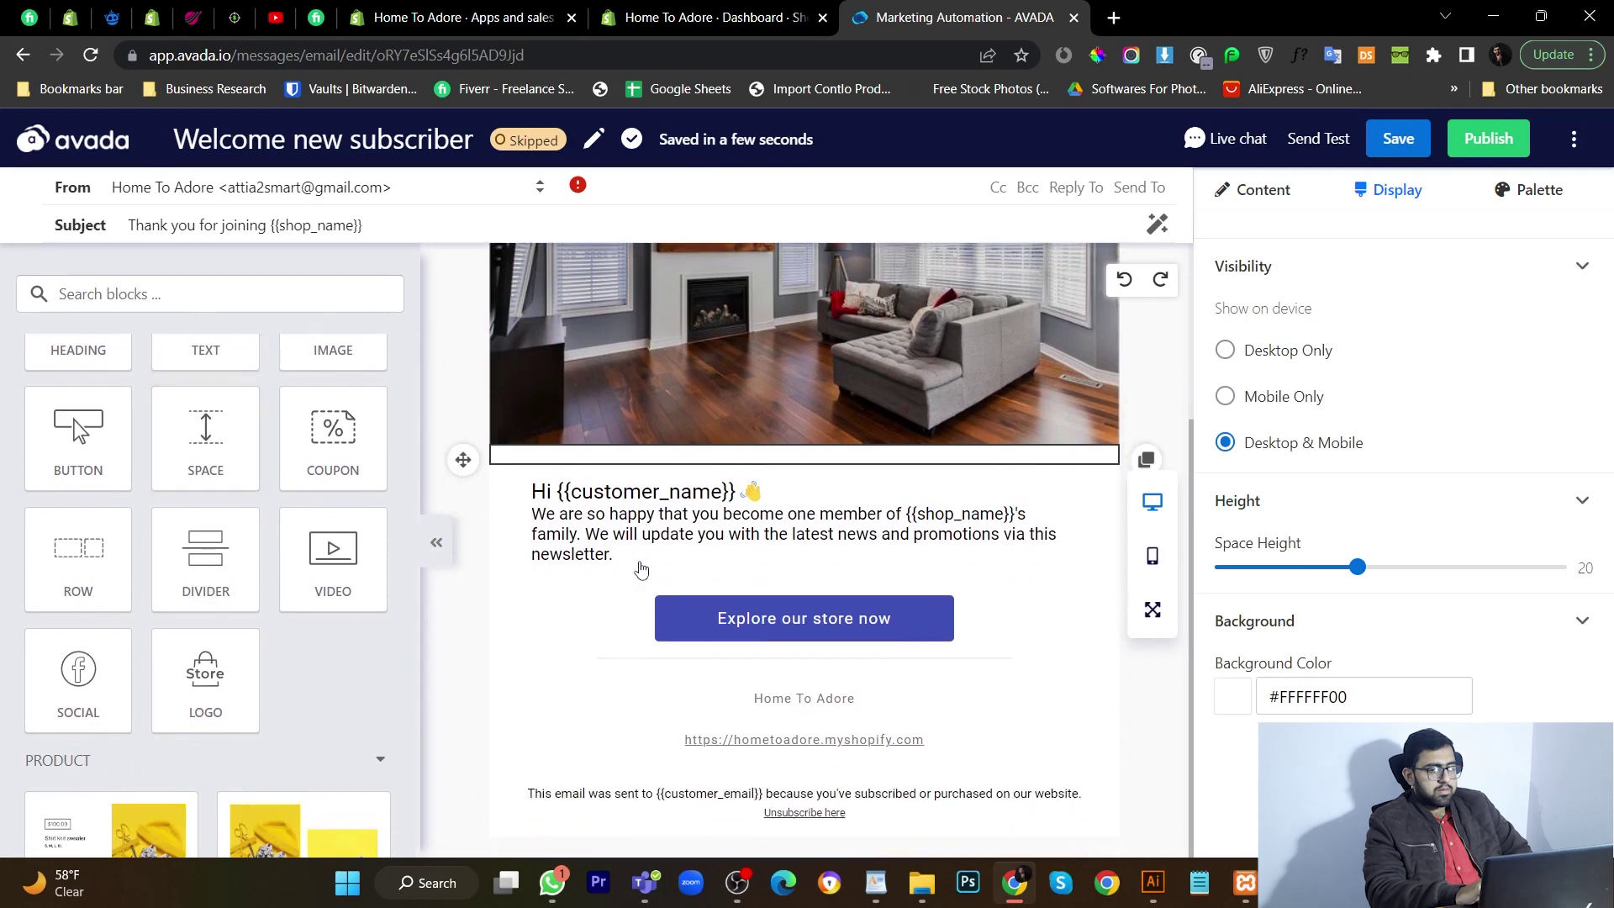
{"action": "scroll", "coordinate": [572, 492], "scroll_direction": "up", "scroll_amount": 1}
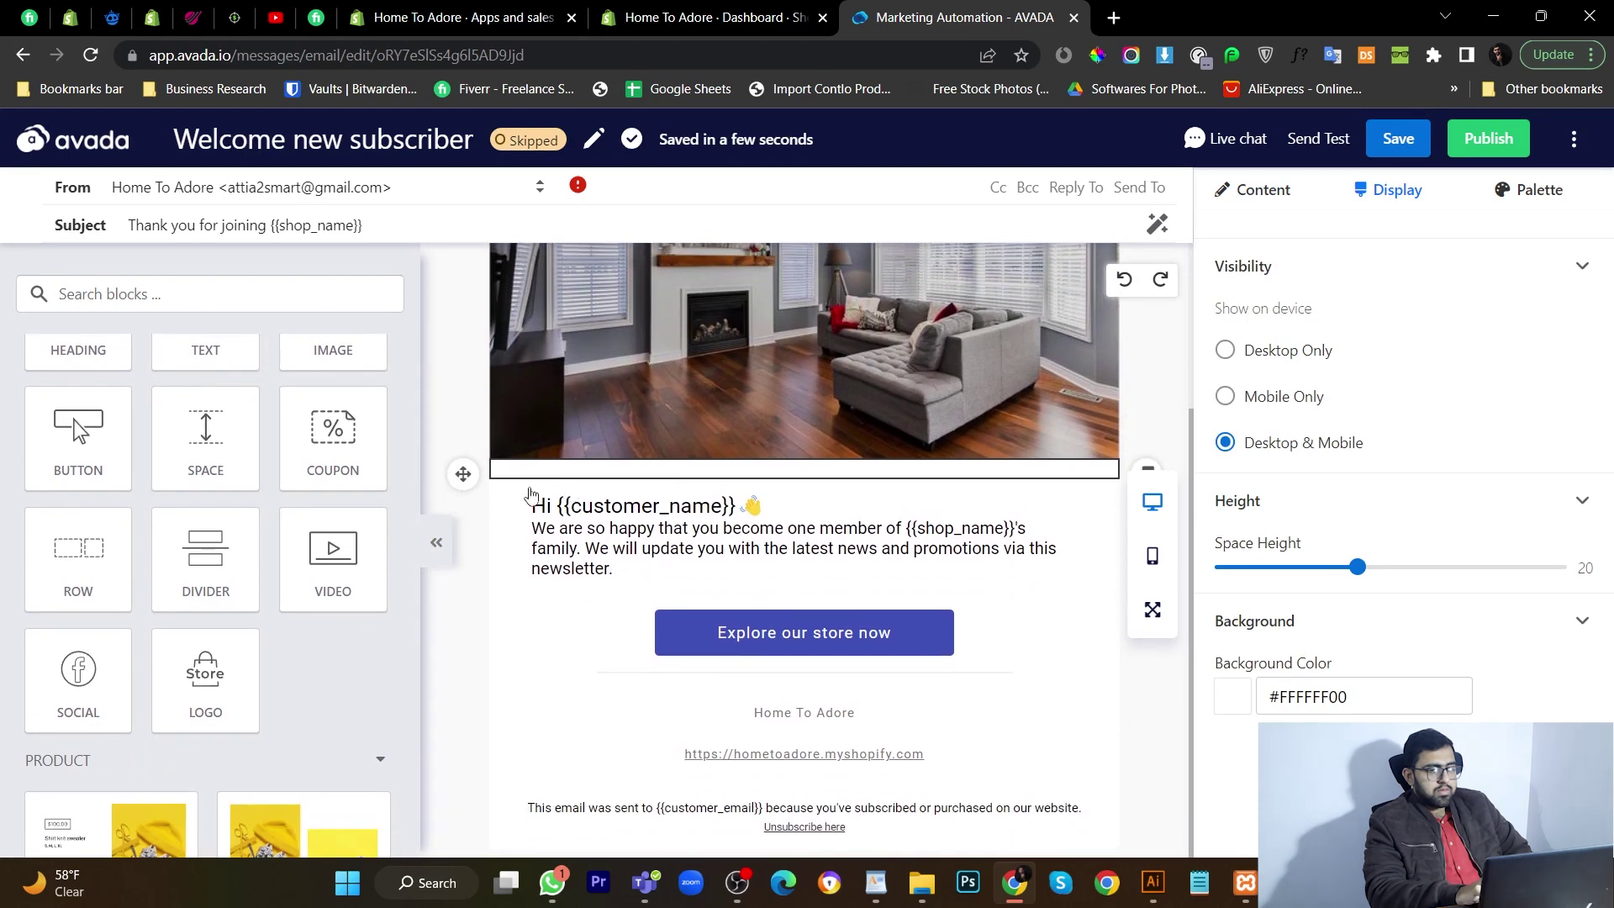
Step: Rewrite the greeting to 'We have given you a 10% welcome discount as a welcome gift'
{"action": "left_click", "coordinate": [773, 537]}
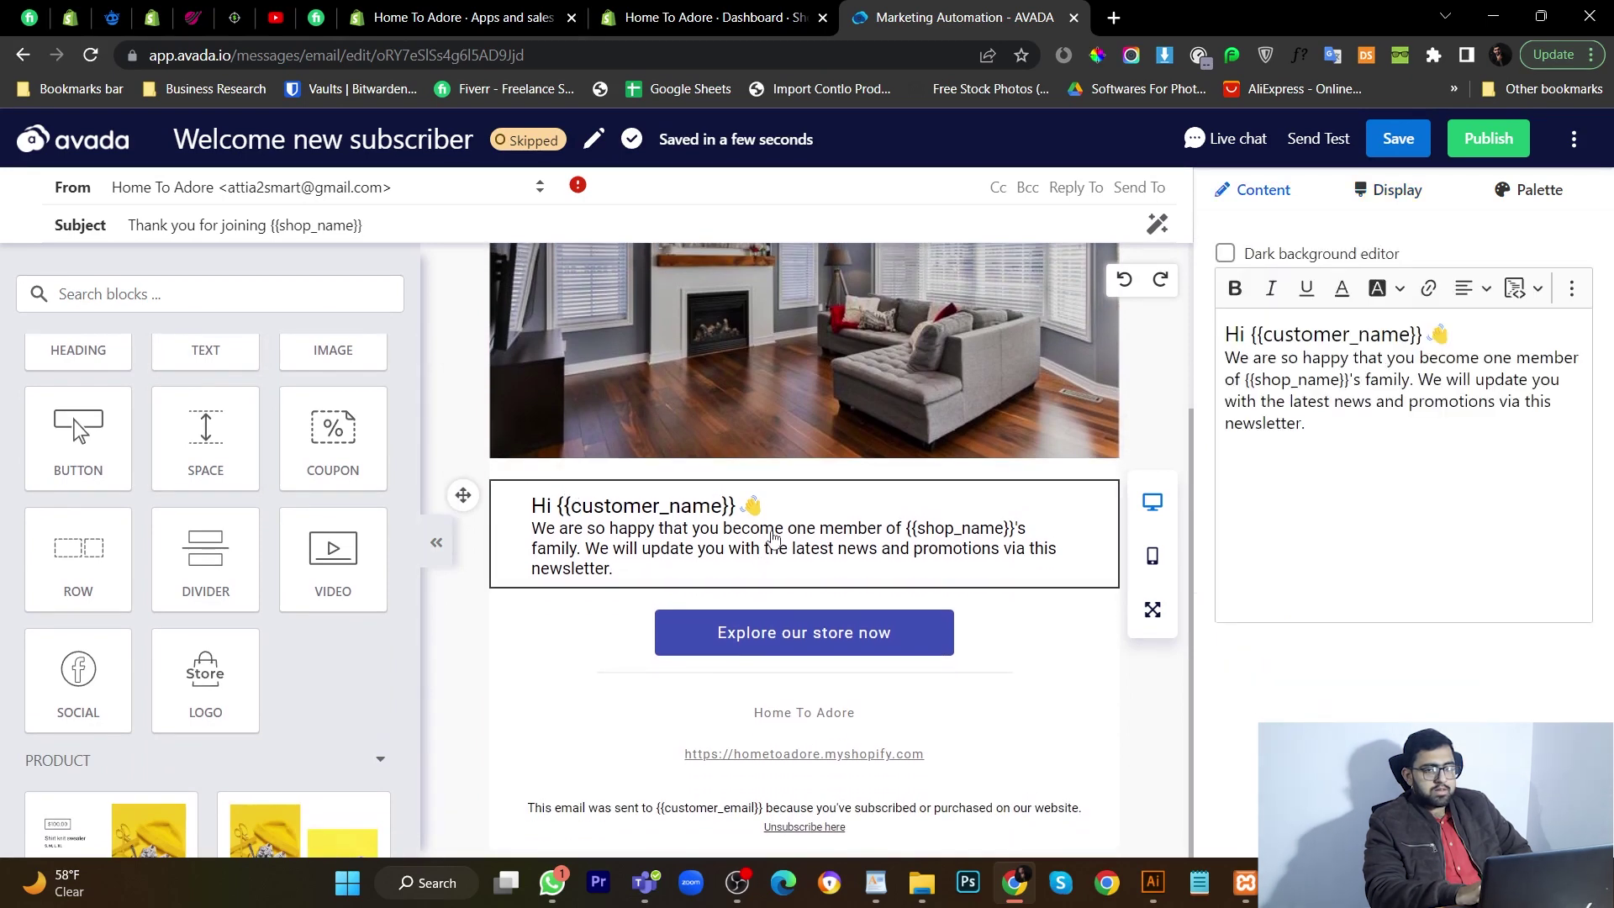
{"action": "double_click", "coordinate": [774, 538]}
{"action": "left_click", "coordinate": [1409, 435]}
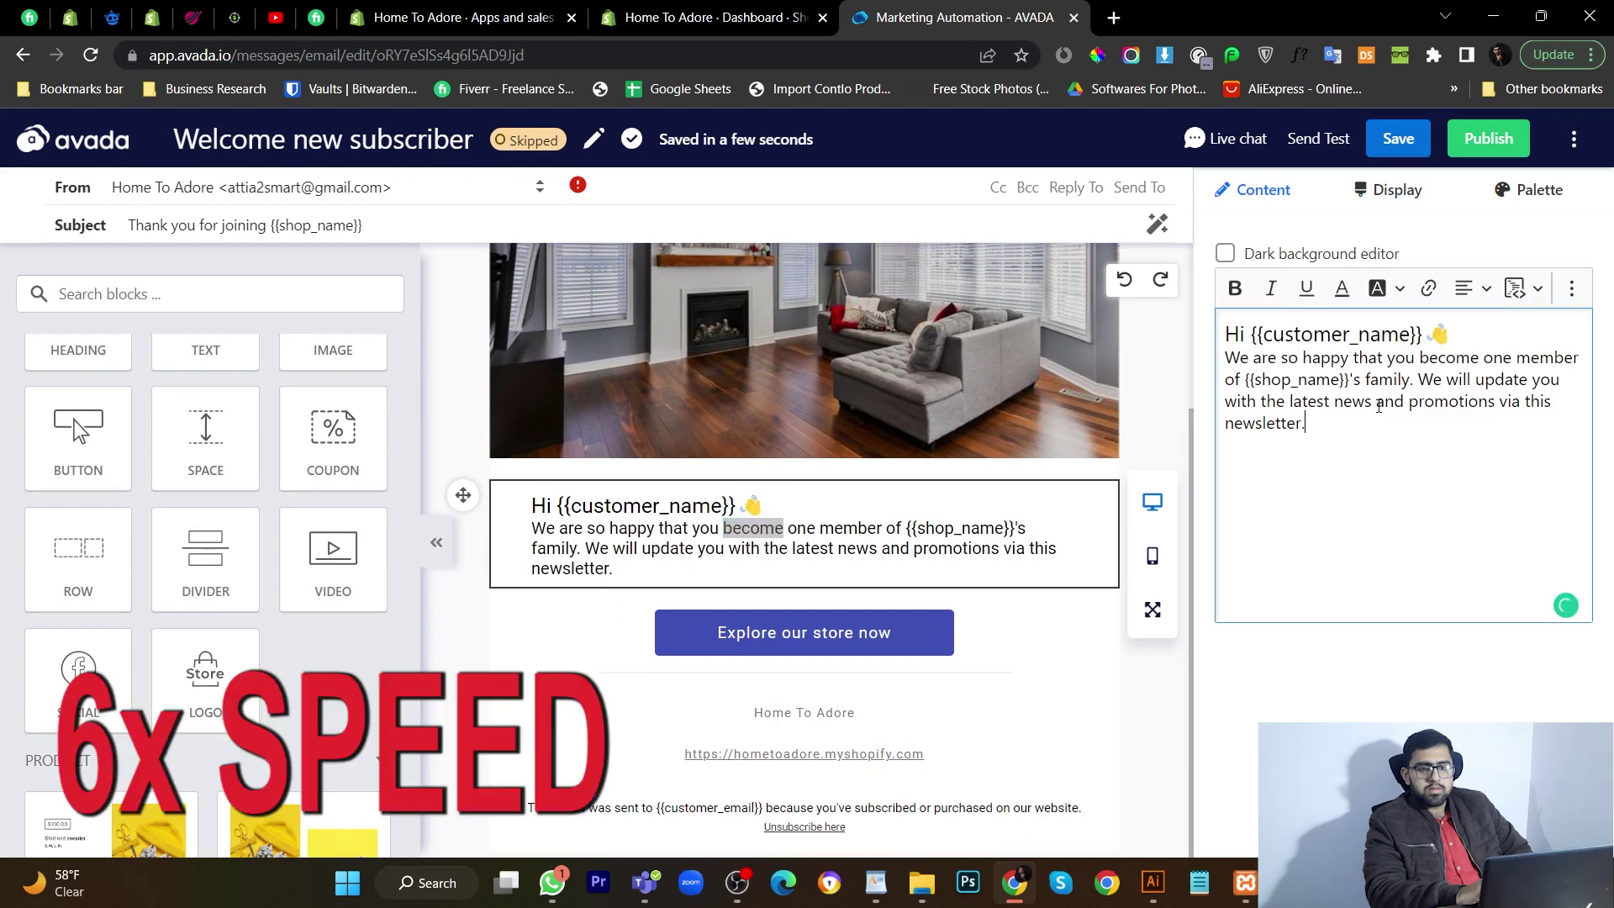
{"action": "left_click_drag", "start_coordinate": [1419, 379], "coordinate": [1301, 422]}
{"action": "type", "text": "We have given 10%"}
{"action": "type", "text": " welcome discount as a welcome "}
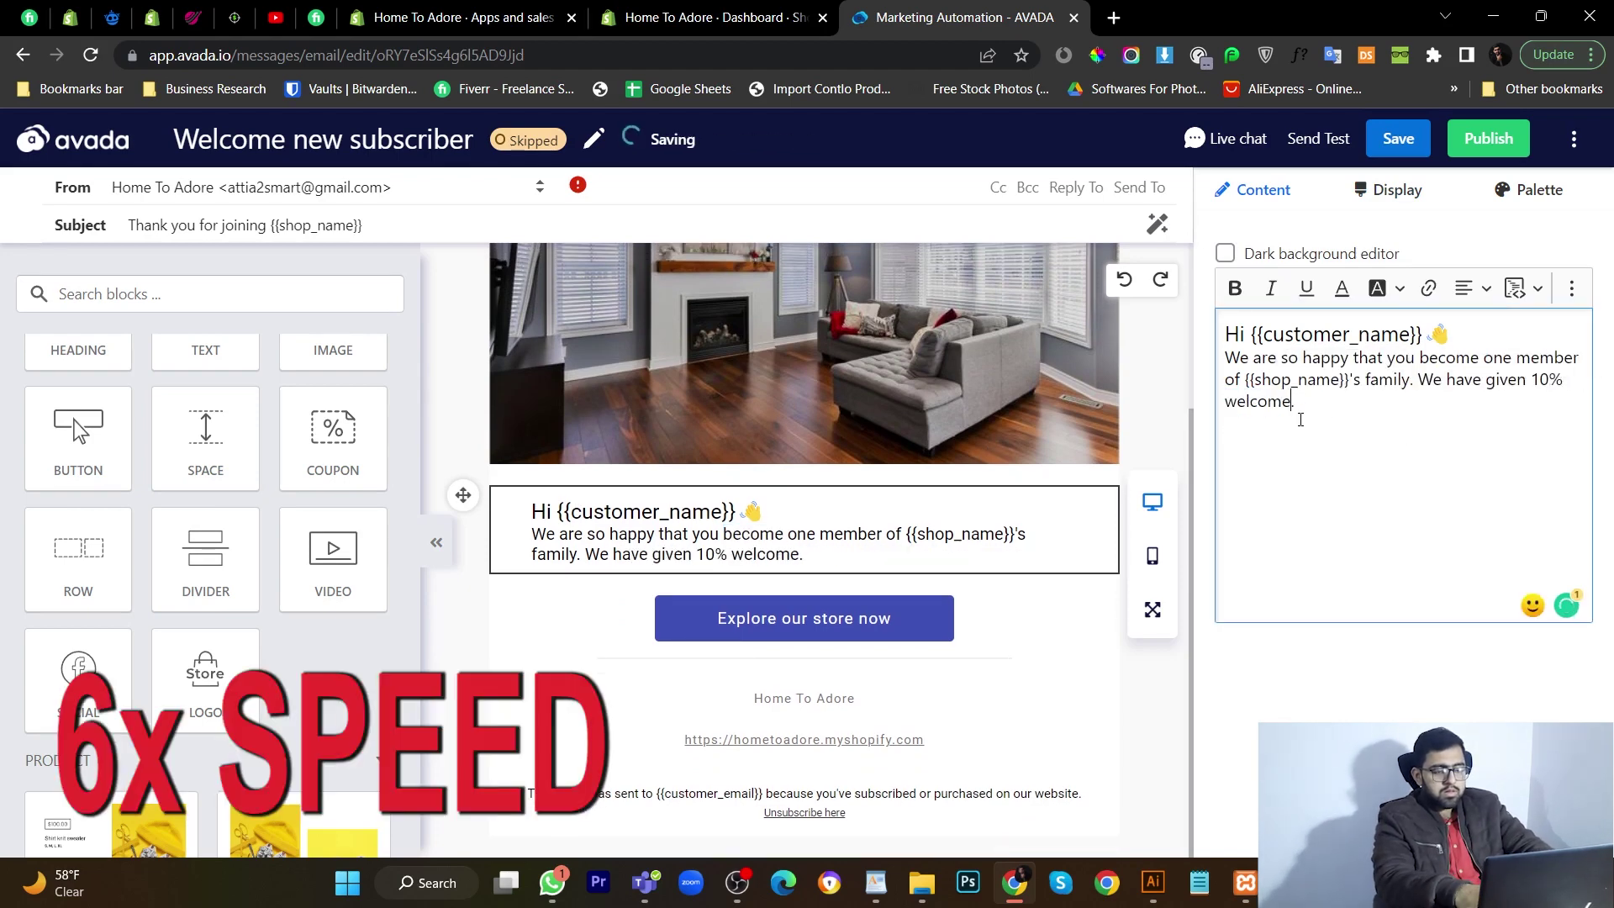
{"action": "type", "text": "gift"}
{"action": "double_click", "coordinate": [1257, 401]}
{"action": "key", "text": "BackSpace"}
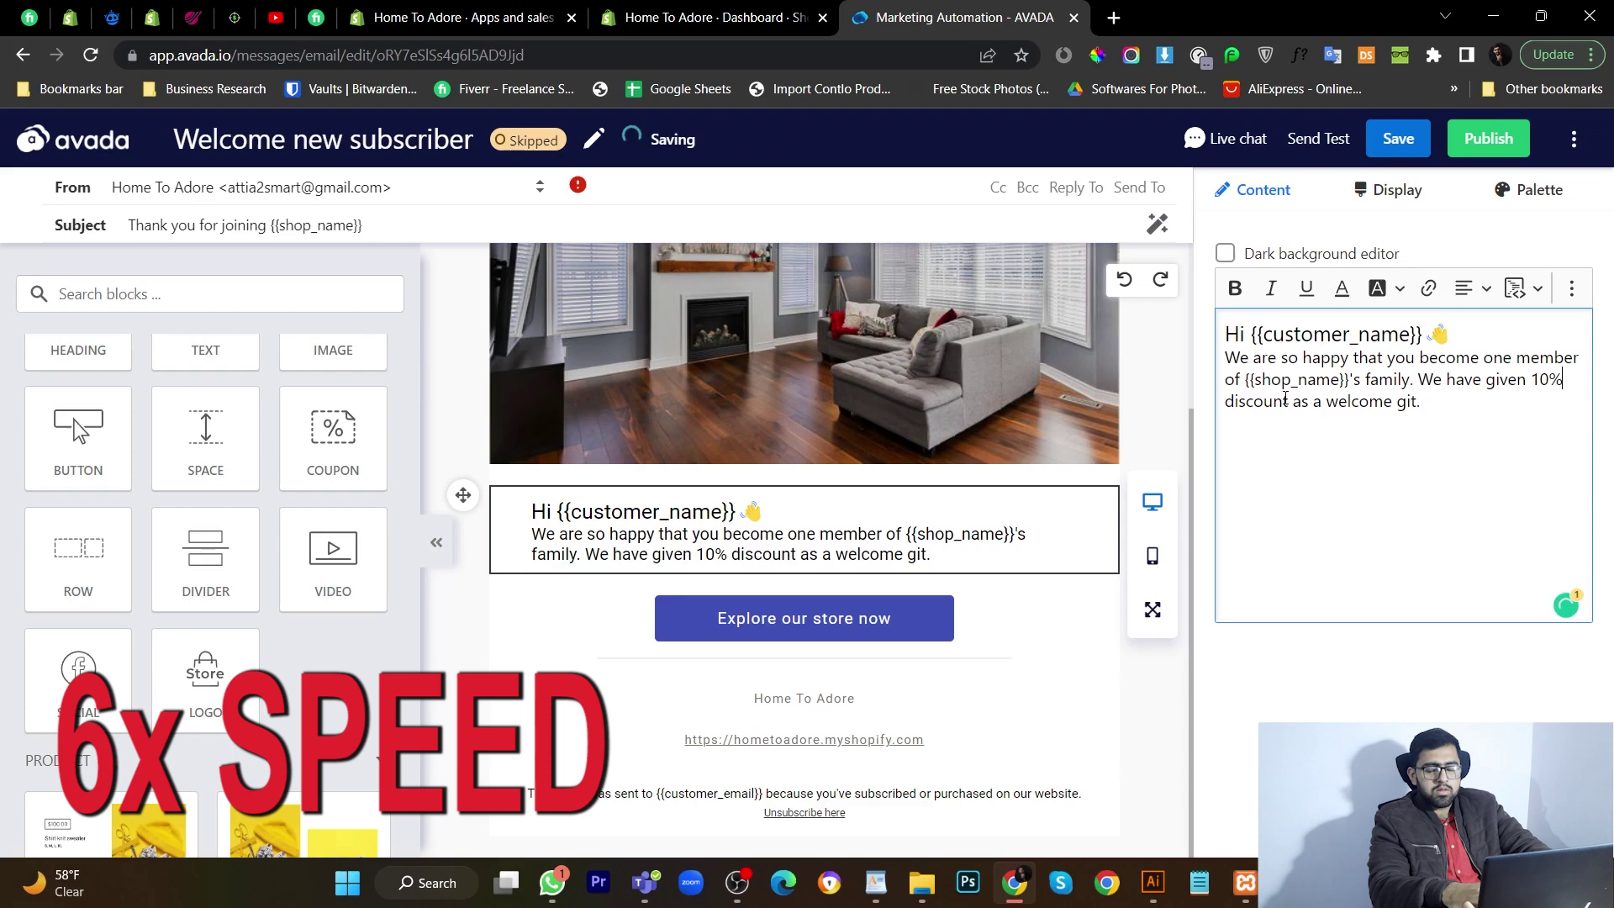
{"action": "left_click", "coordinate": [1486, 379]}
{"action": "type", "text": "you a"}
{"action": "left_click", "coordinate": [1502, 398]}
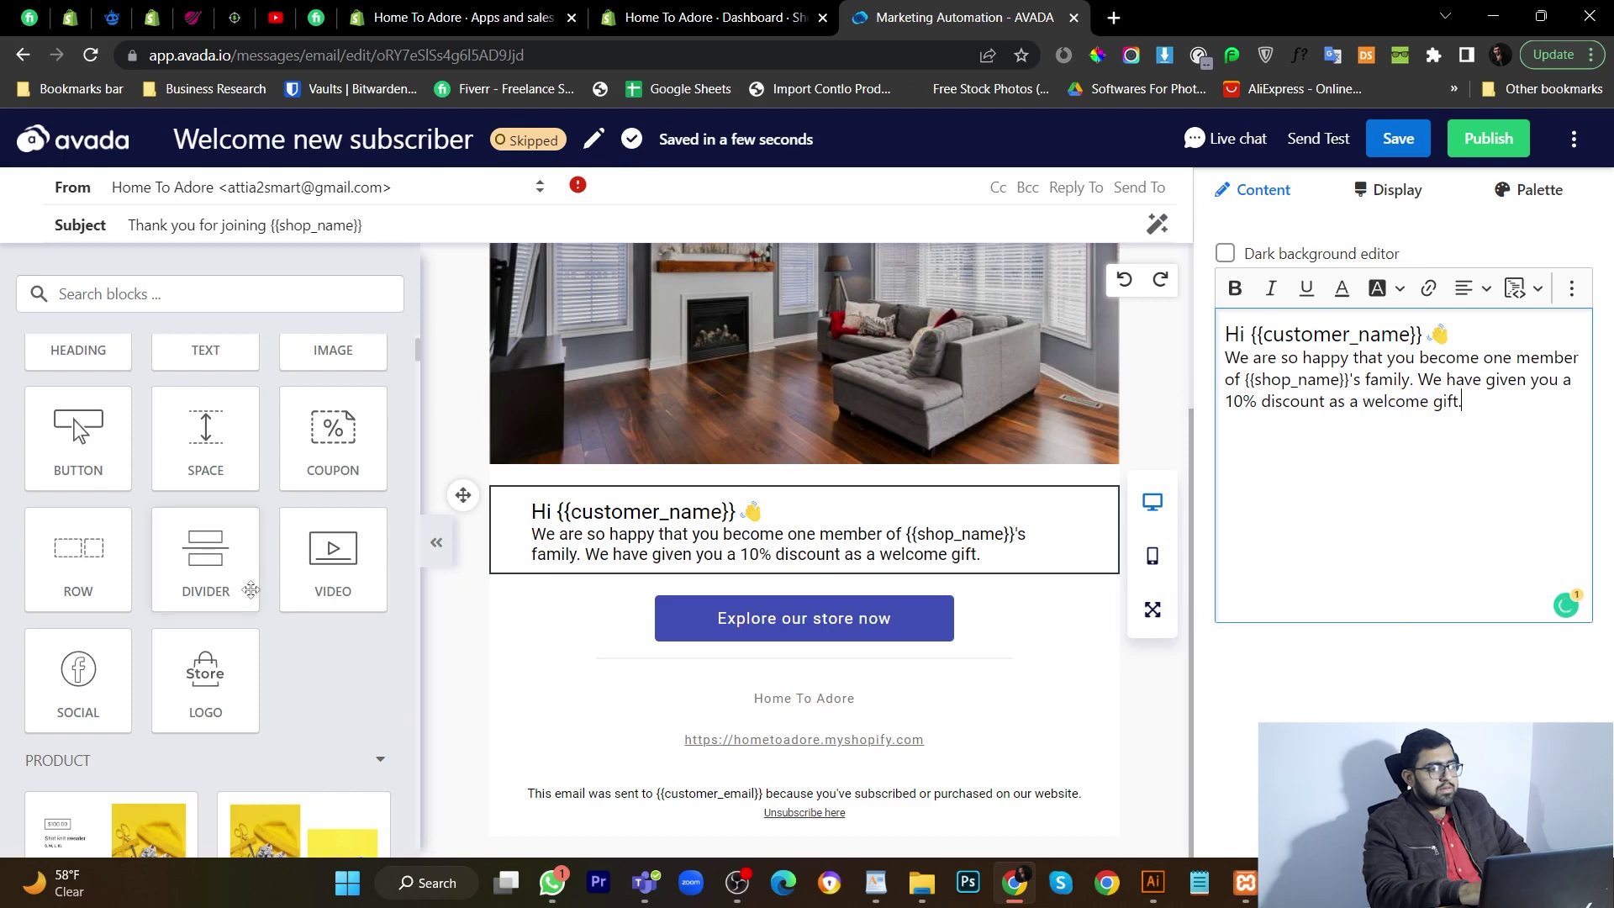
Step: Add the Welcome10% discount code on a new line below the discount sentence
{"action": "scroll", "coordinate": [251, 589], "scroll_direction": "up", "scroll_amount": 1}
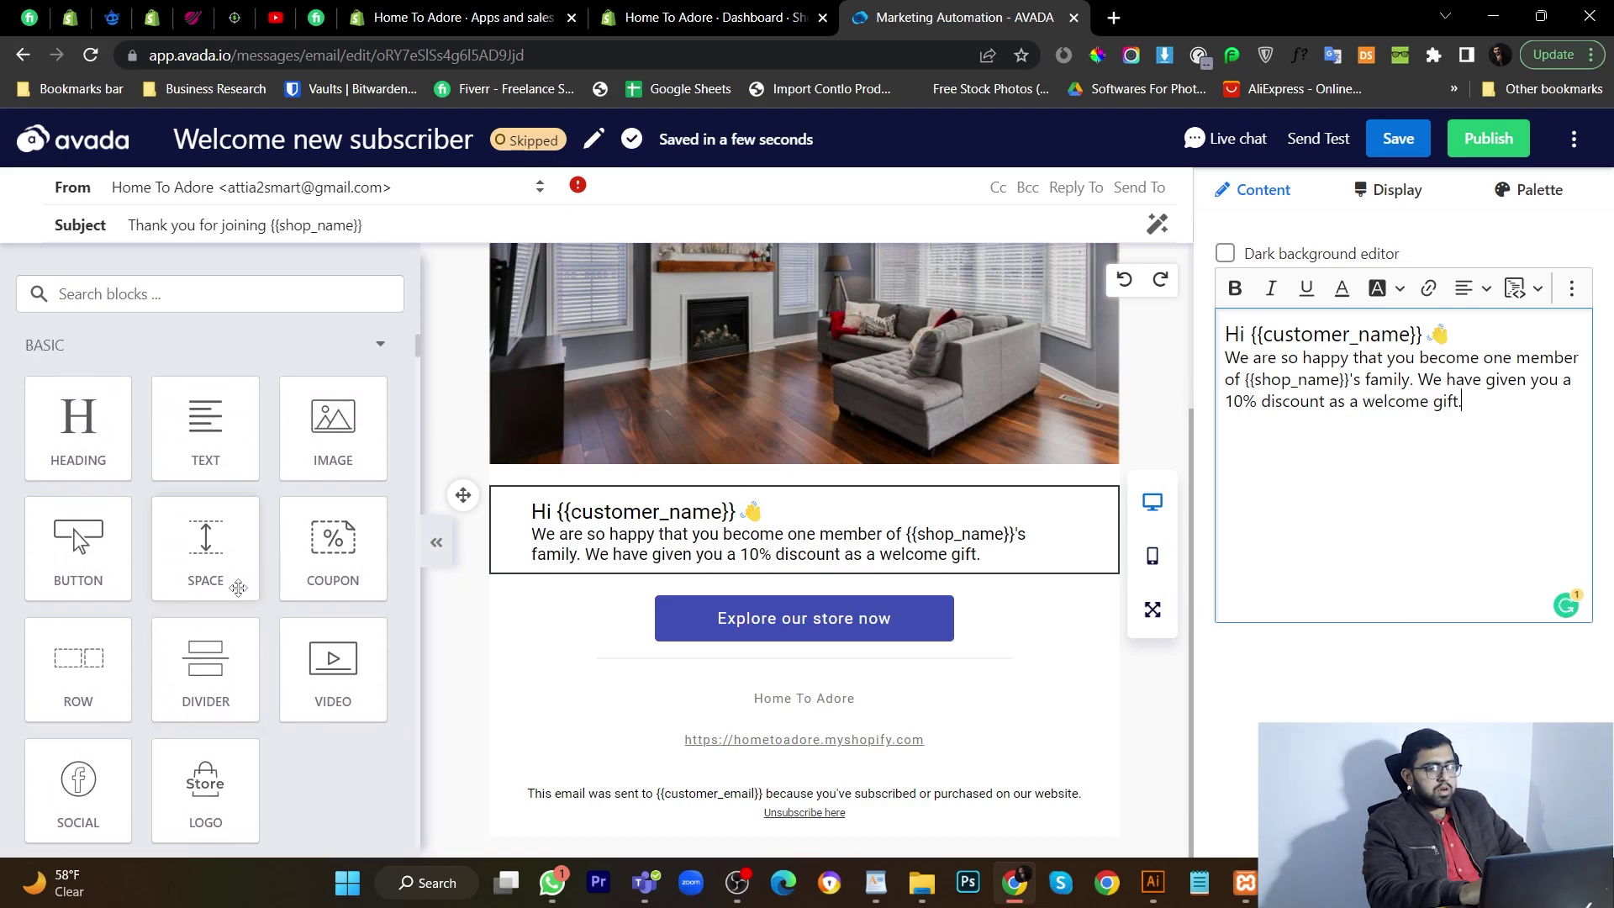
{"action": "scroll", "coordinate": [210, 609], "scroll_direction": "down", "scroll_amount": 2}
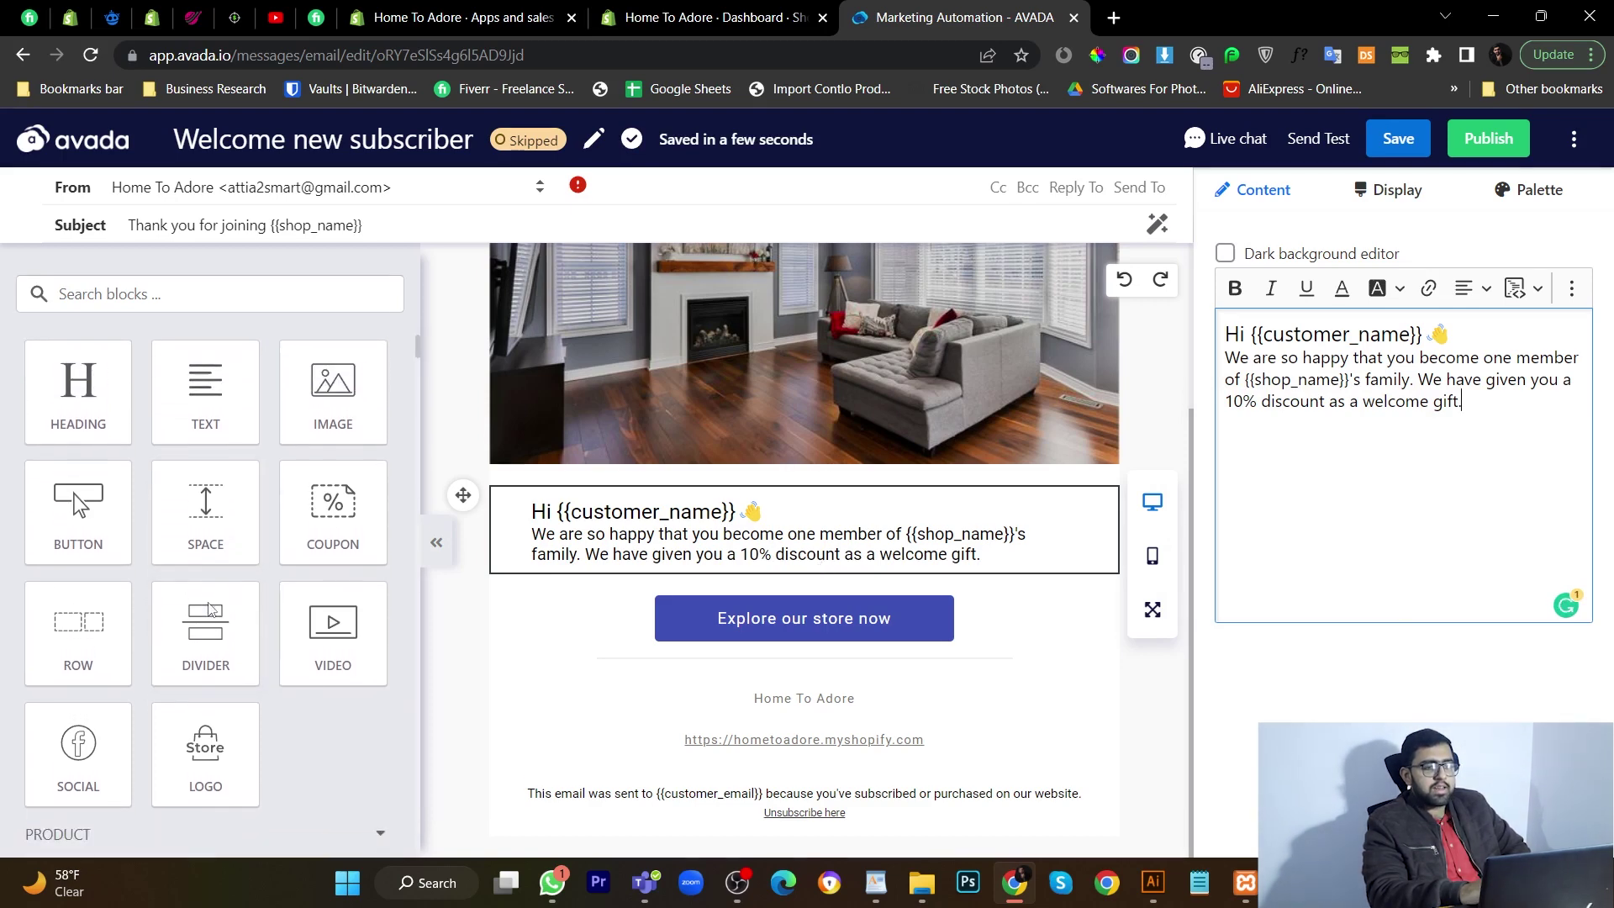
{"action": "scroll", "coordinate": [205, 601], "scroll_direction": "down", "scroll_amount": 1}
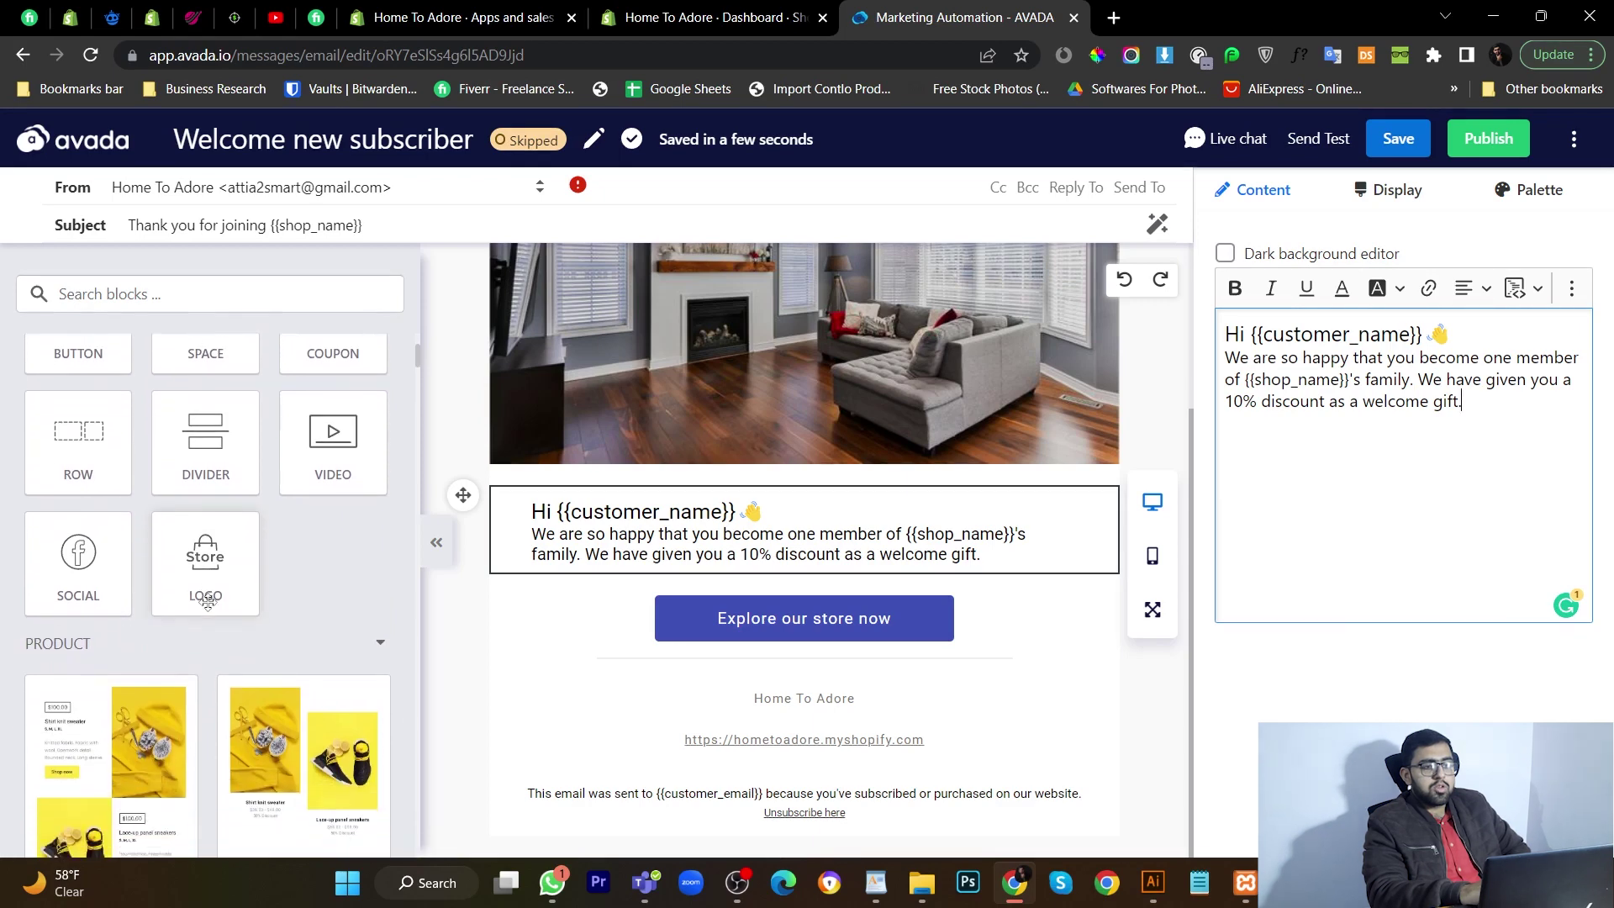
{"action": "scroll", "coordinate": [206, 601], "scroll_direction": "down", "scroll_amount": 1}
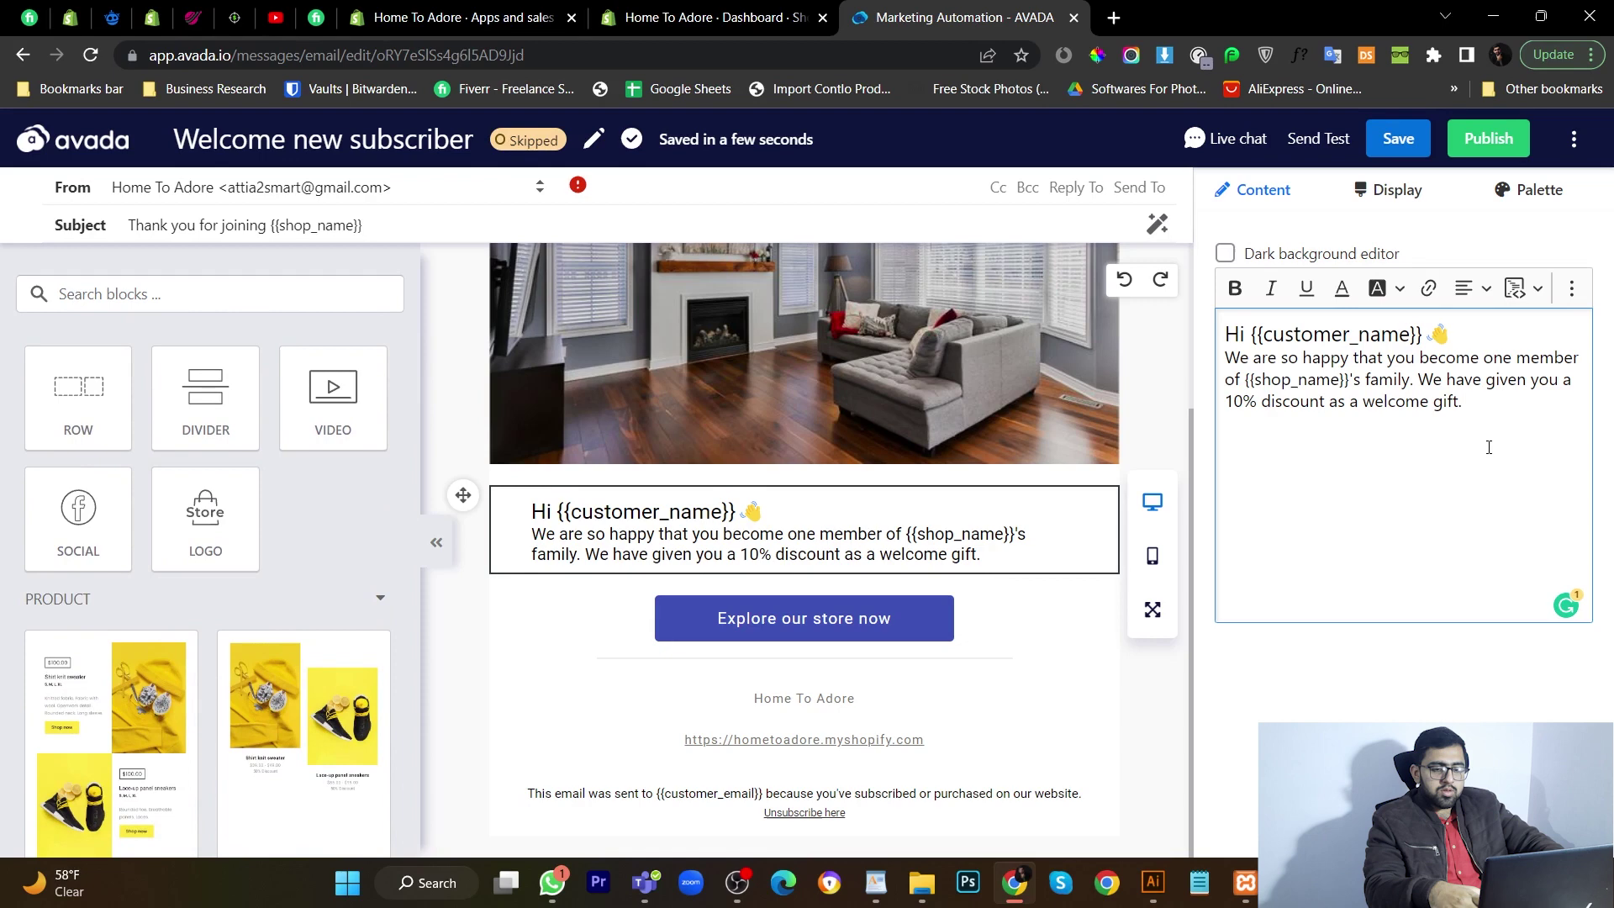
{"action": "key", "text": "Return"}
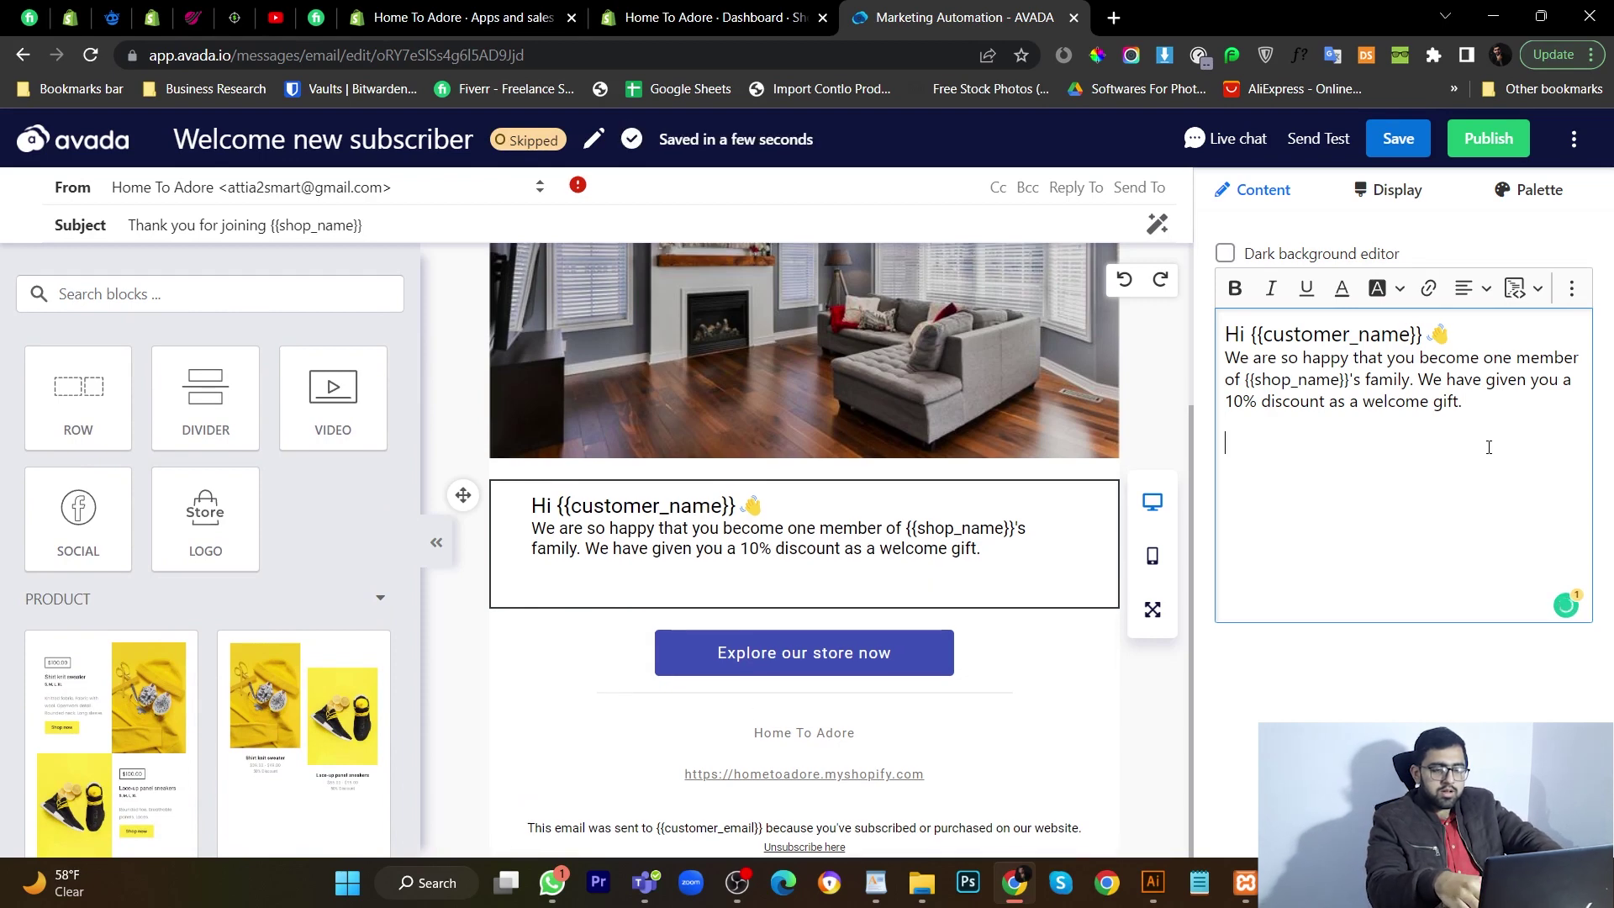
{"action": "type", "text": "{"}
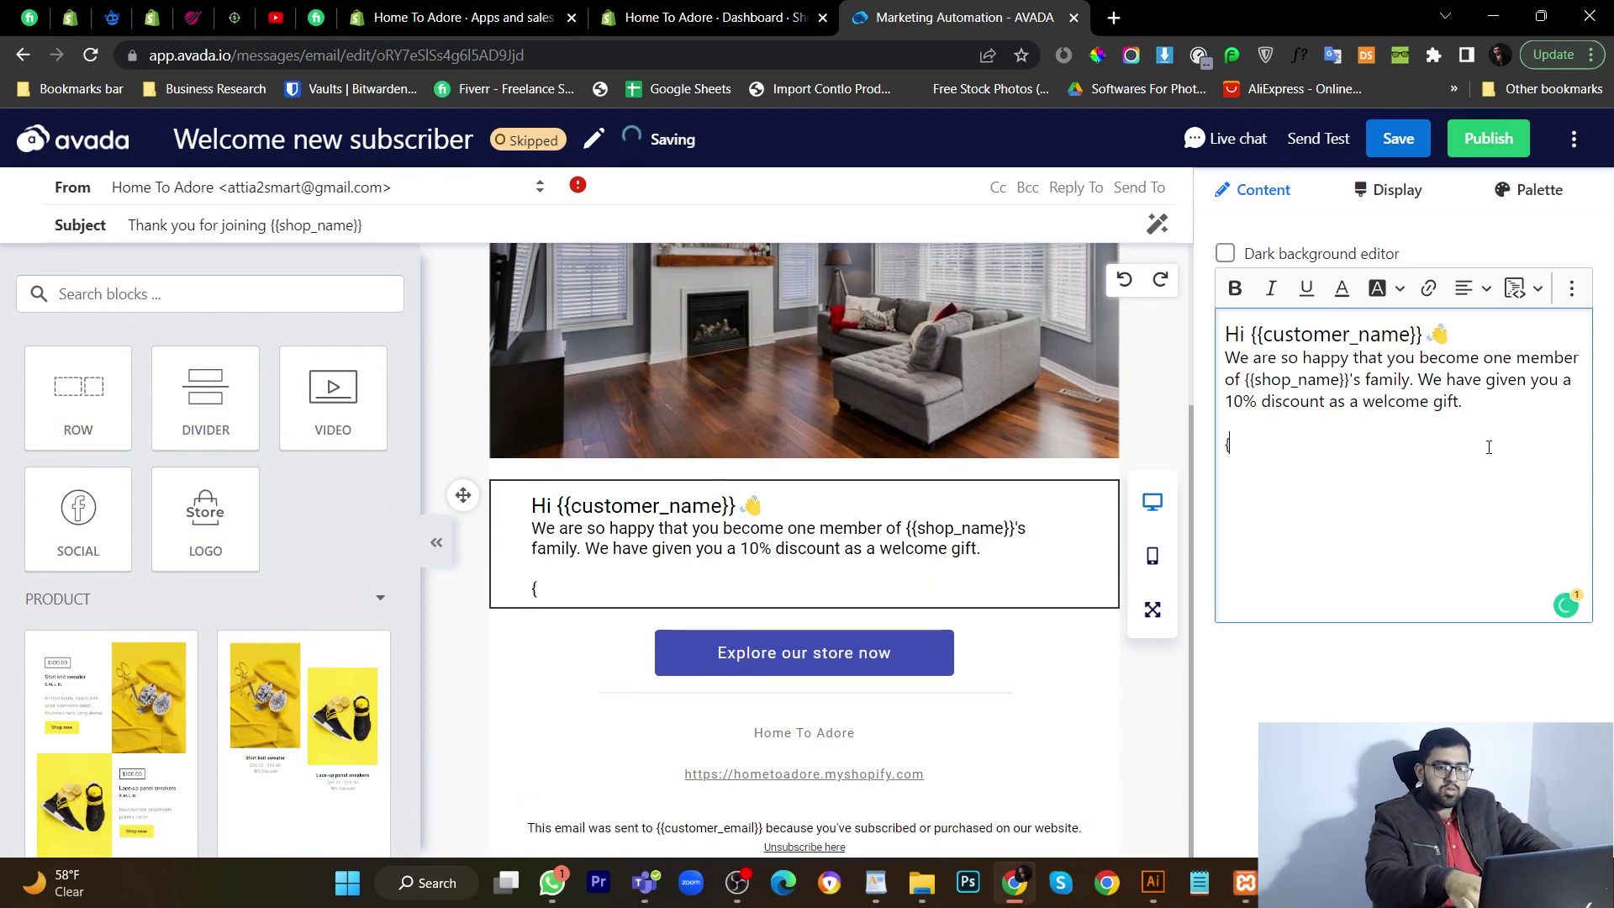
{"action": "key", "text": "BackSpace"}
{"action": "type", "text": "["}
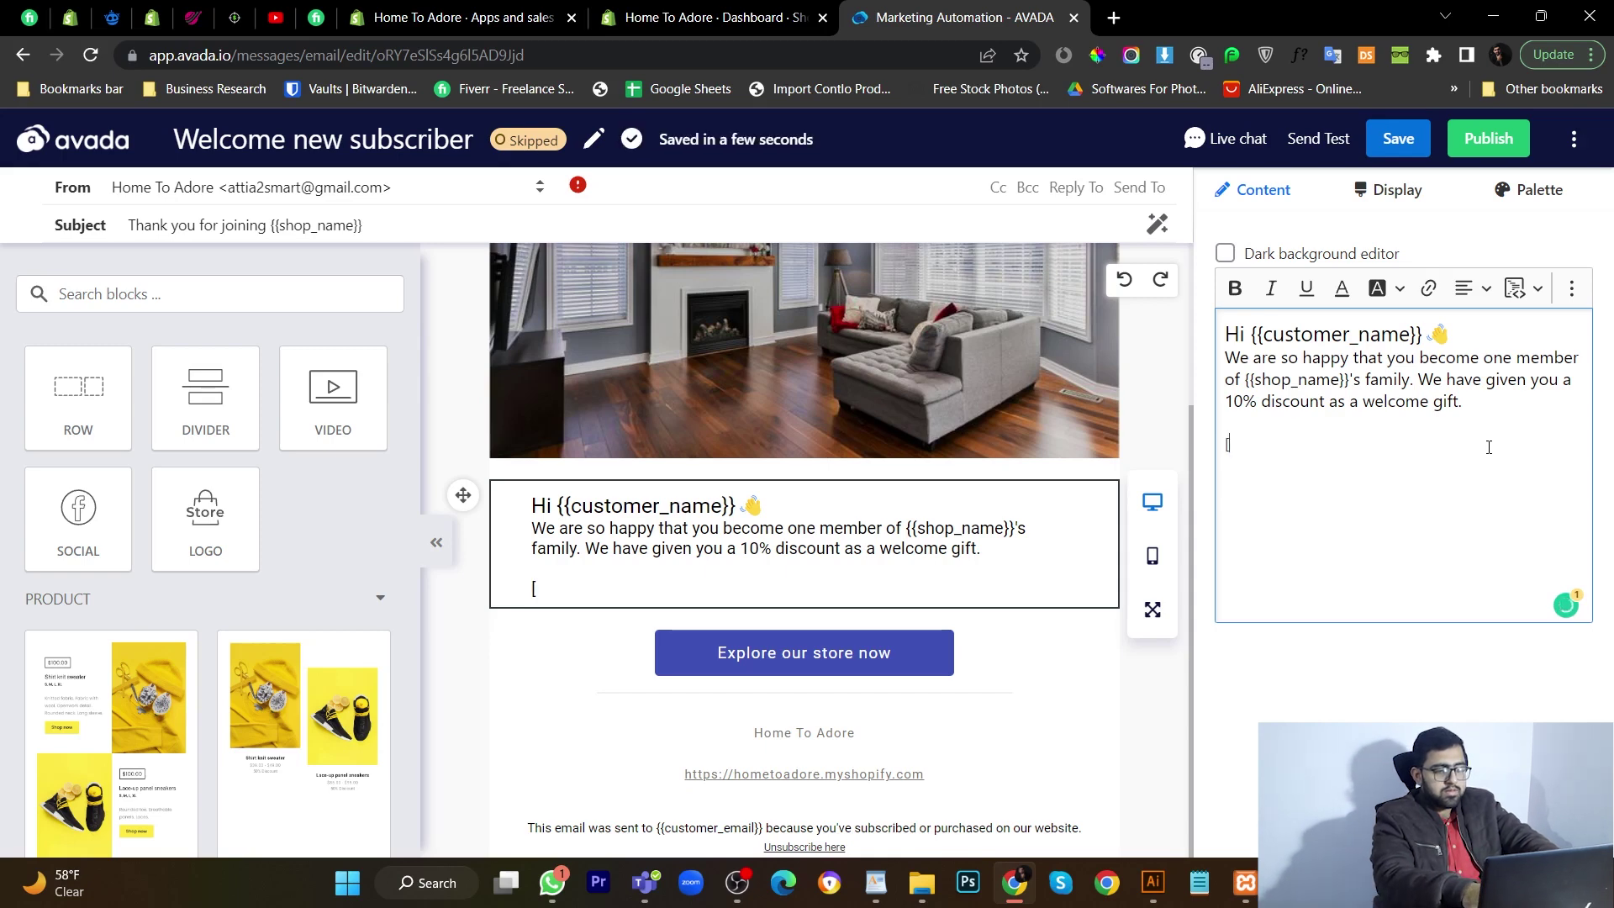
{"action": "type", "text": "Welcome"}
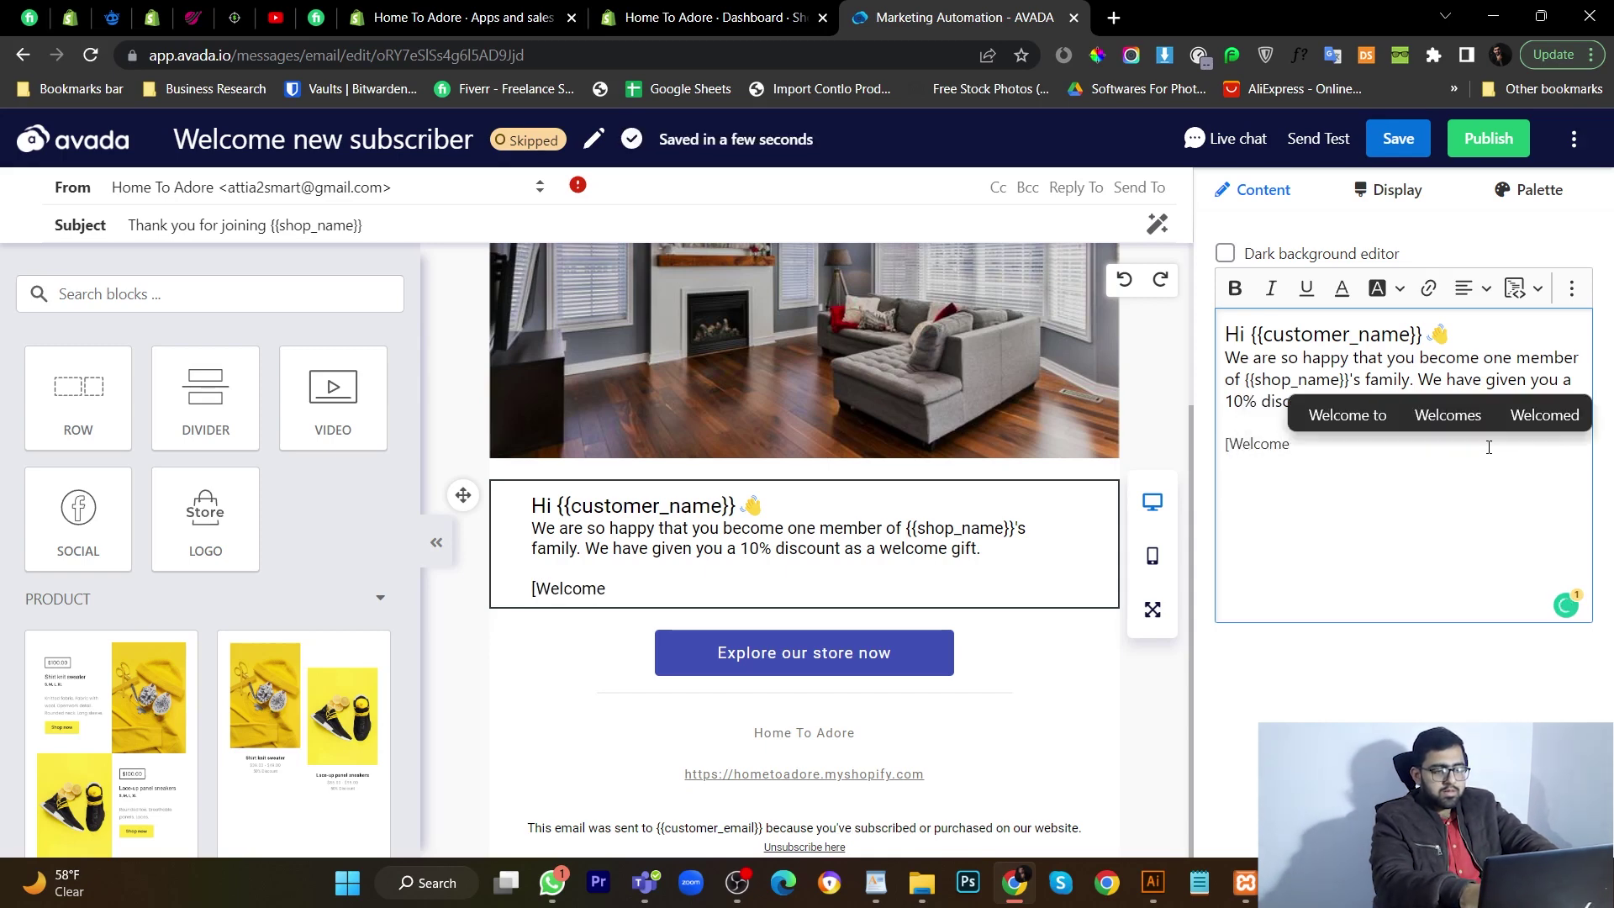
{"action": "type", "text": "10"}
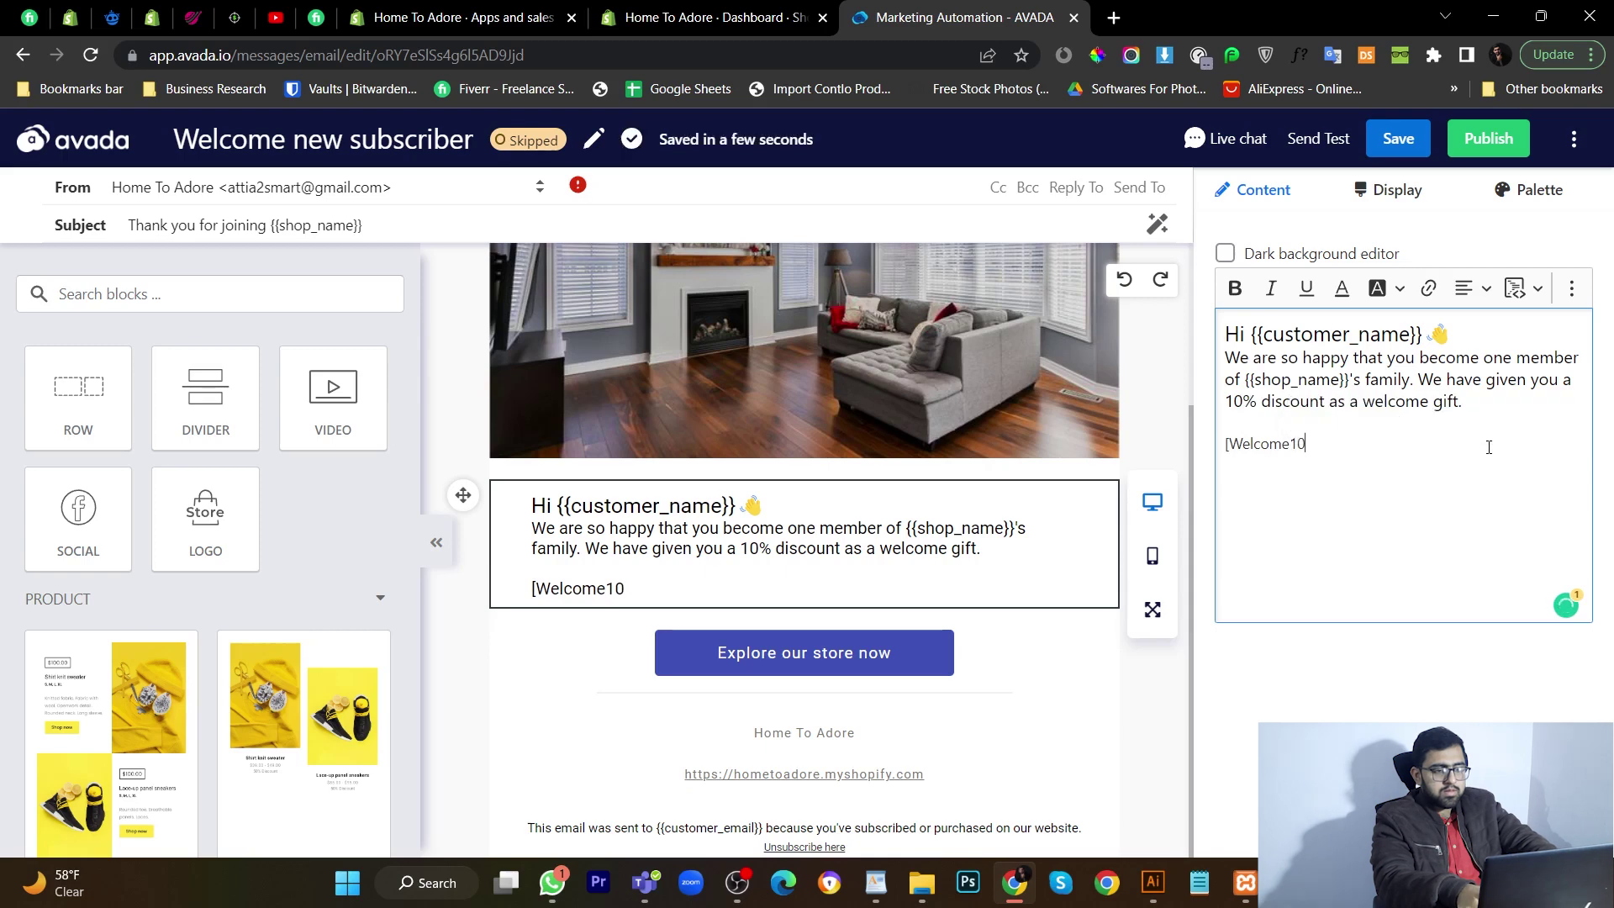
{"action": "type", "text": "%"}
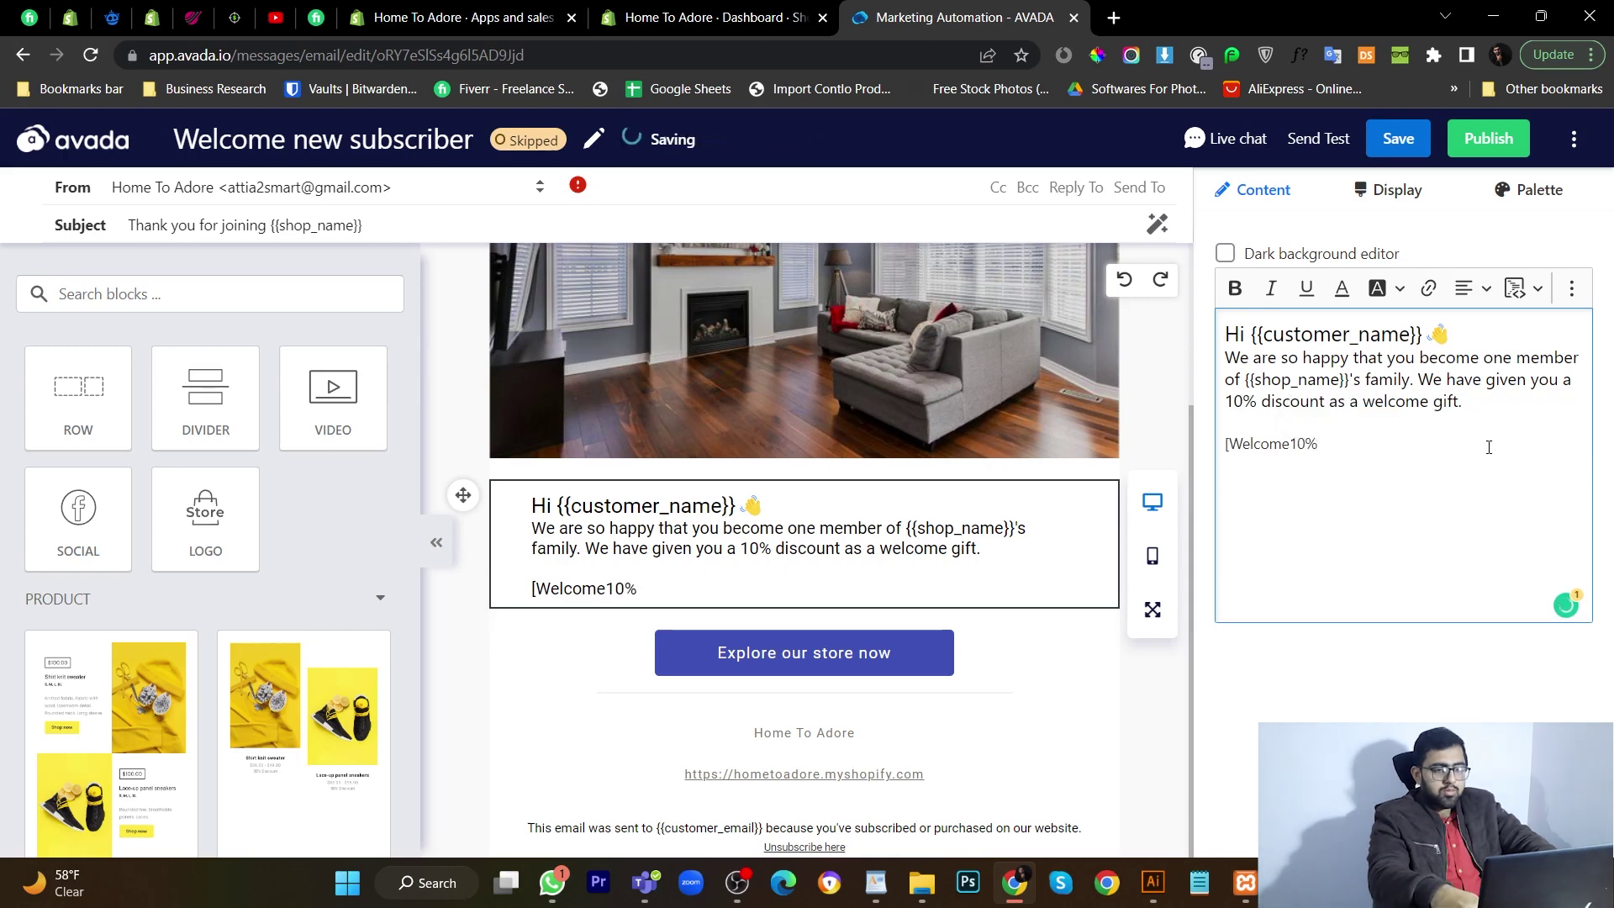
{"action": "type", "text": "}"}
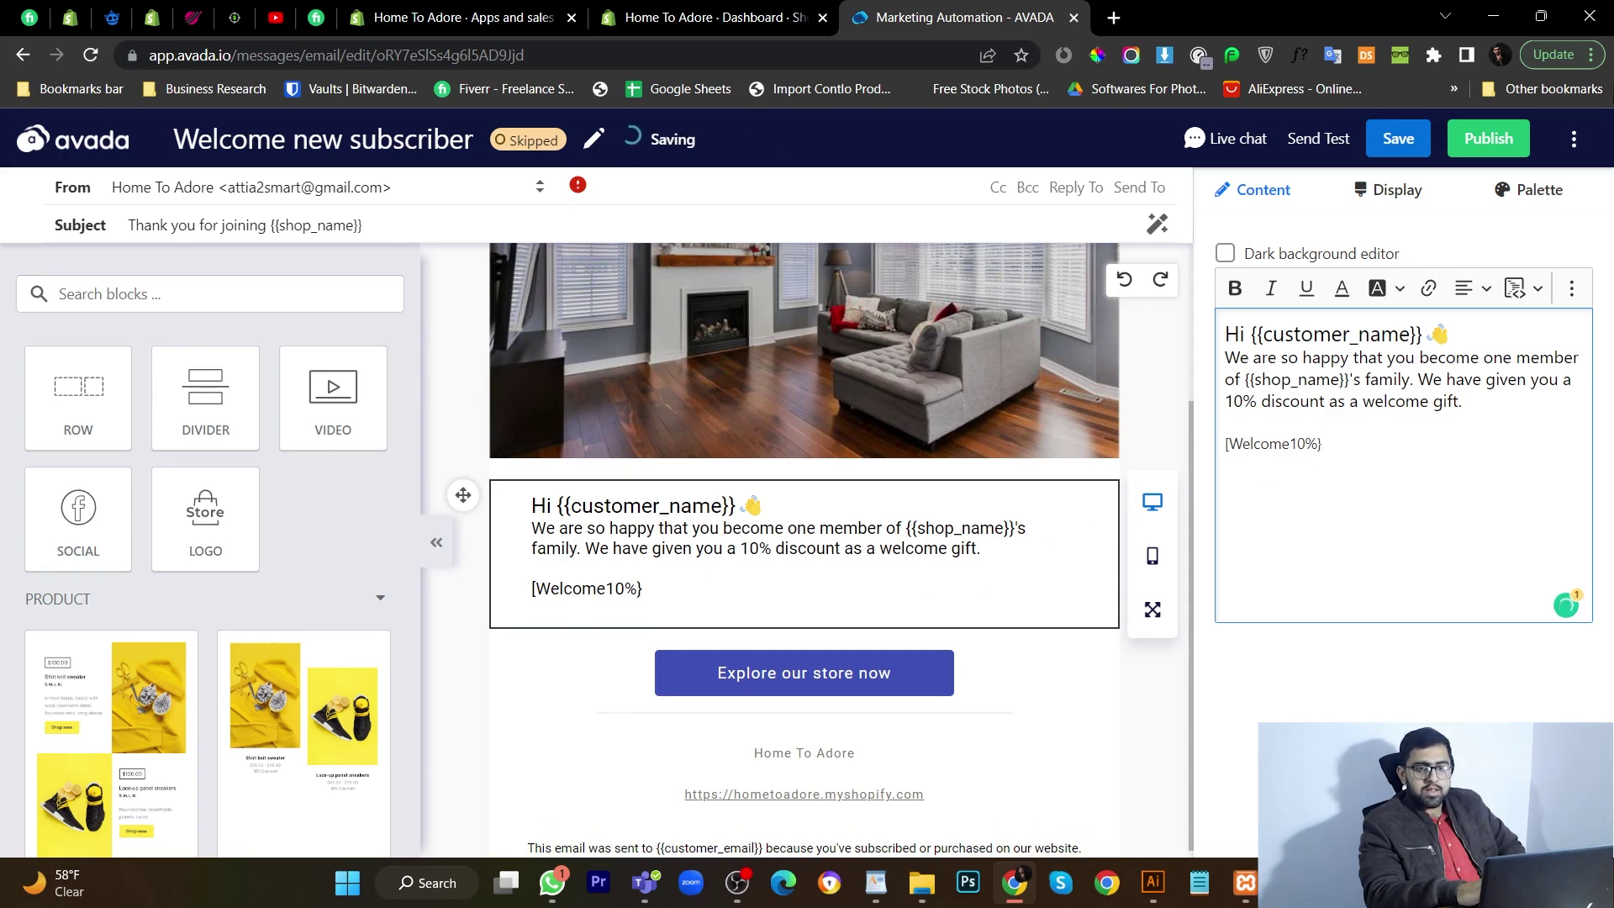
Step: Save the Welcome new subscriber email with Publish now, then go back to the Welcome 1 workflow
{"action": "left_click", "coordinate": [1402, 148]}
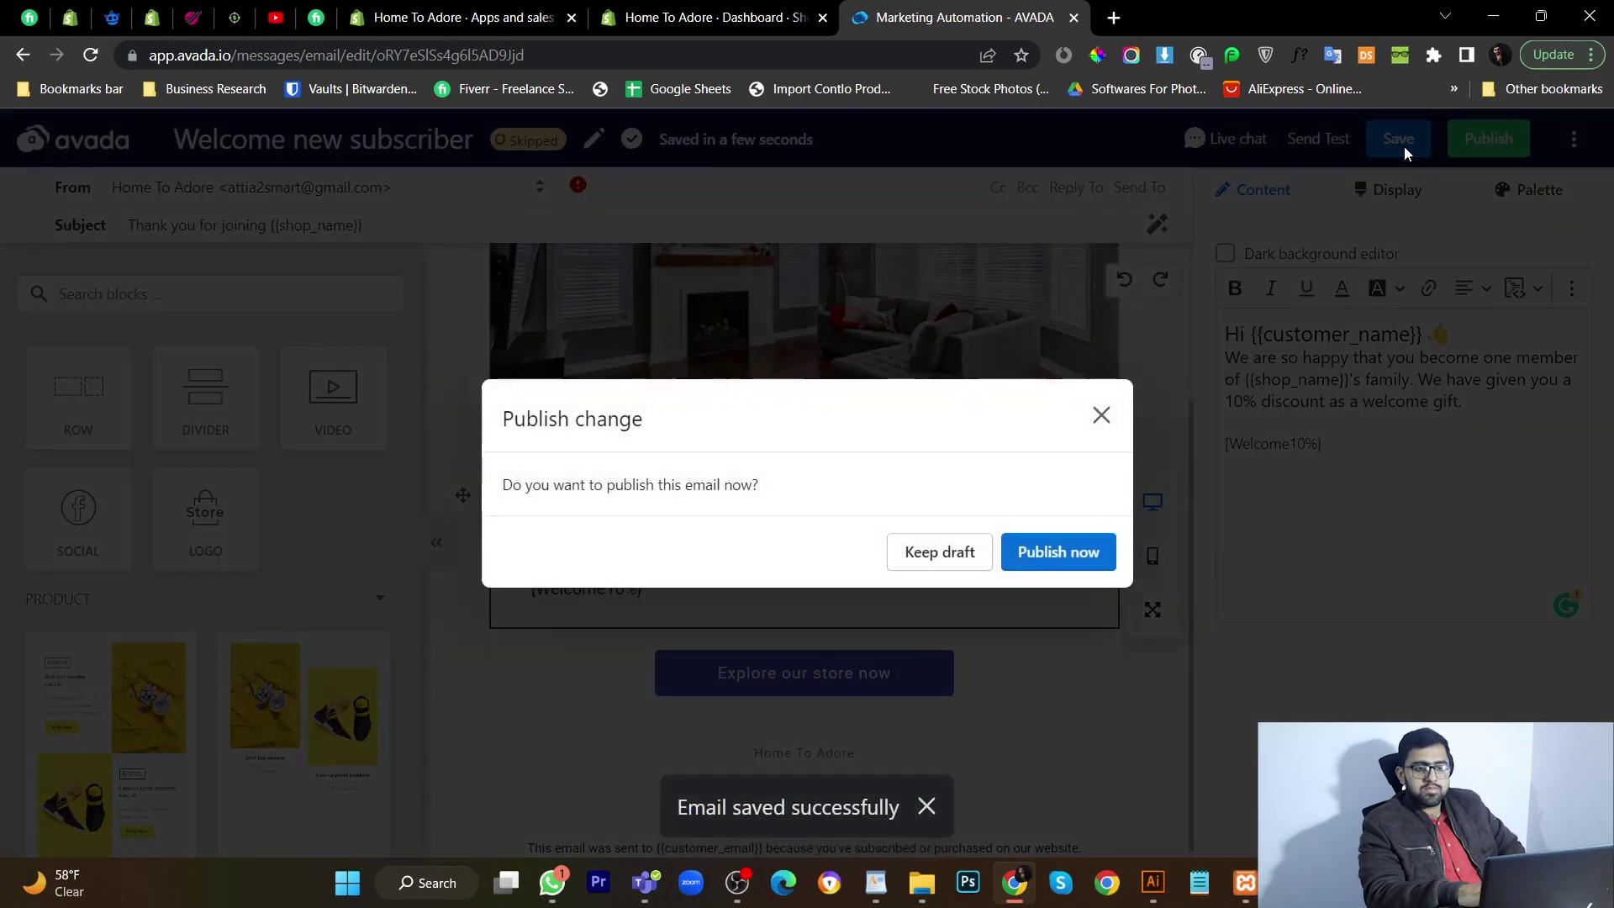
{"action": "left_click", "coordinate": [1051, 562]}
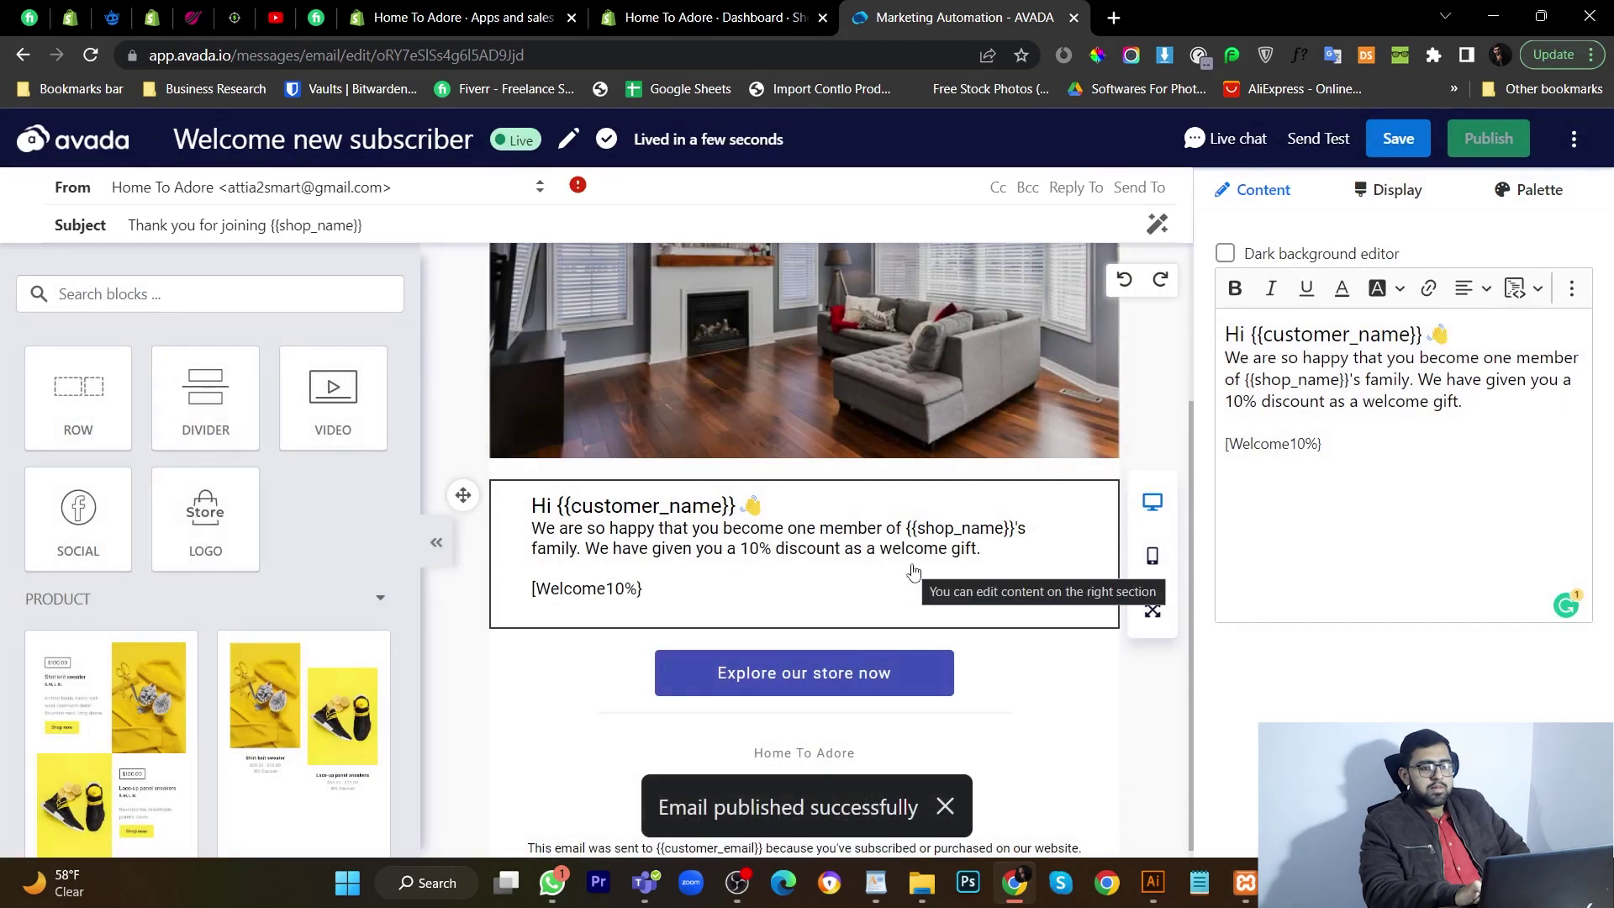
{"action": "left_click", "coordinate": [84, 148]}
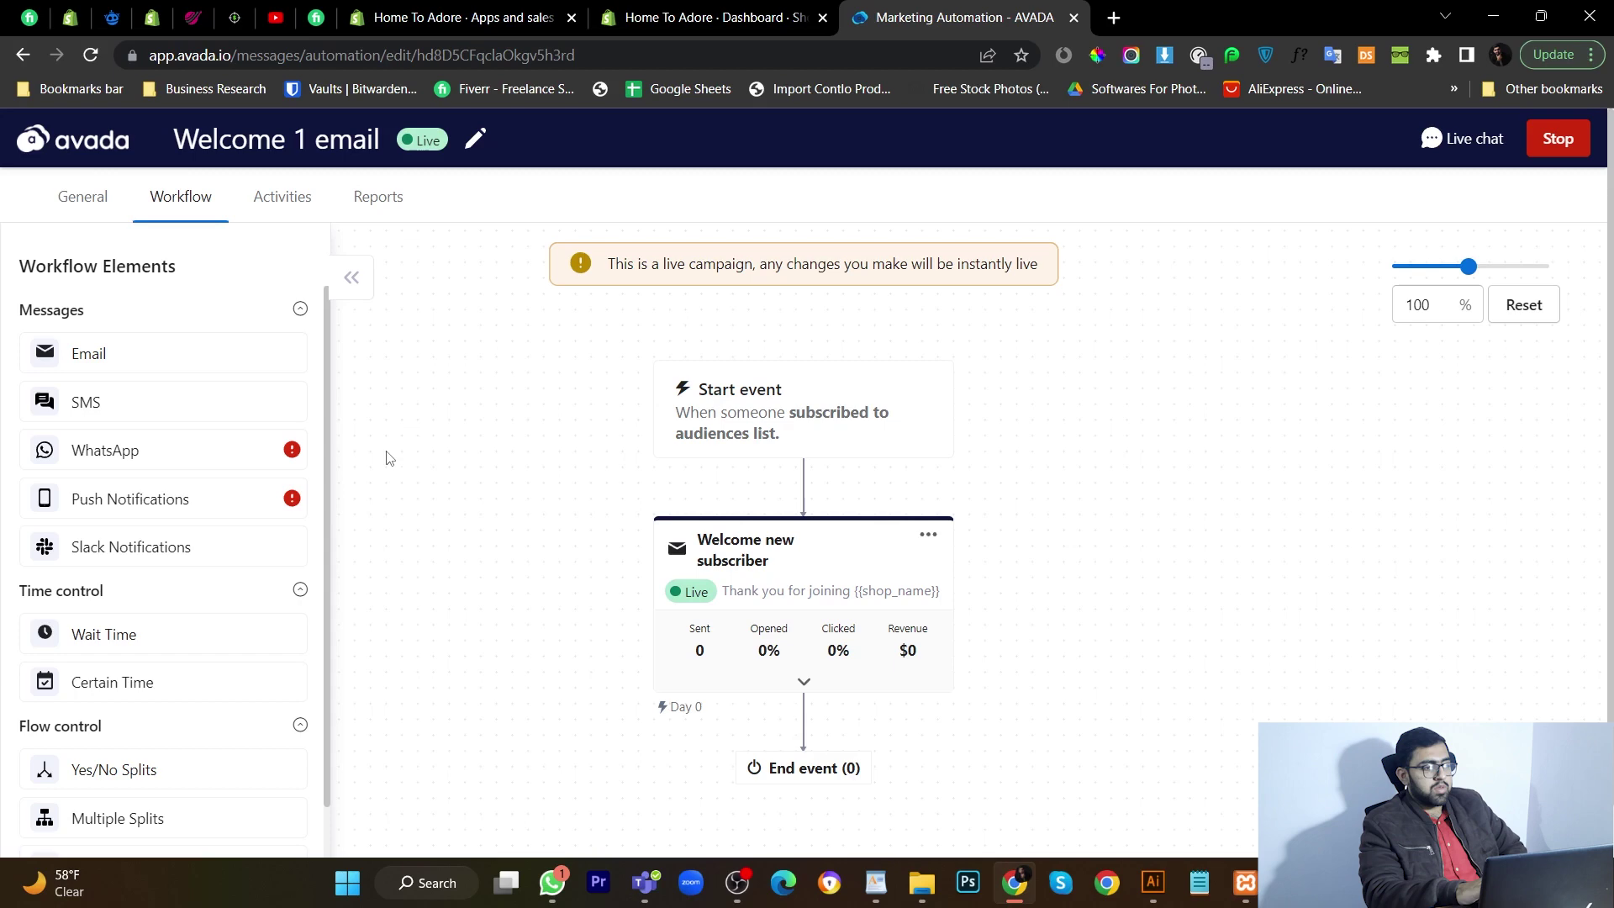
{"action": "left_click_drag", "start_coordinate": [138, 632], "coordinate": [802, 682]}
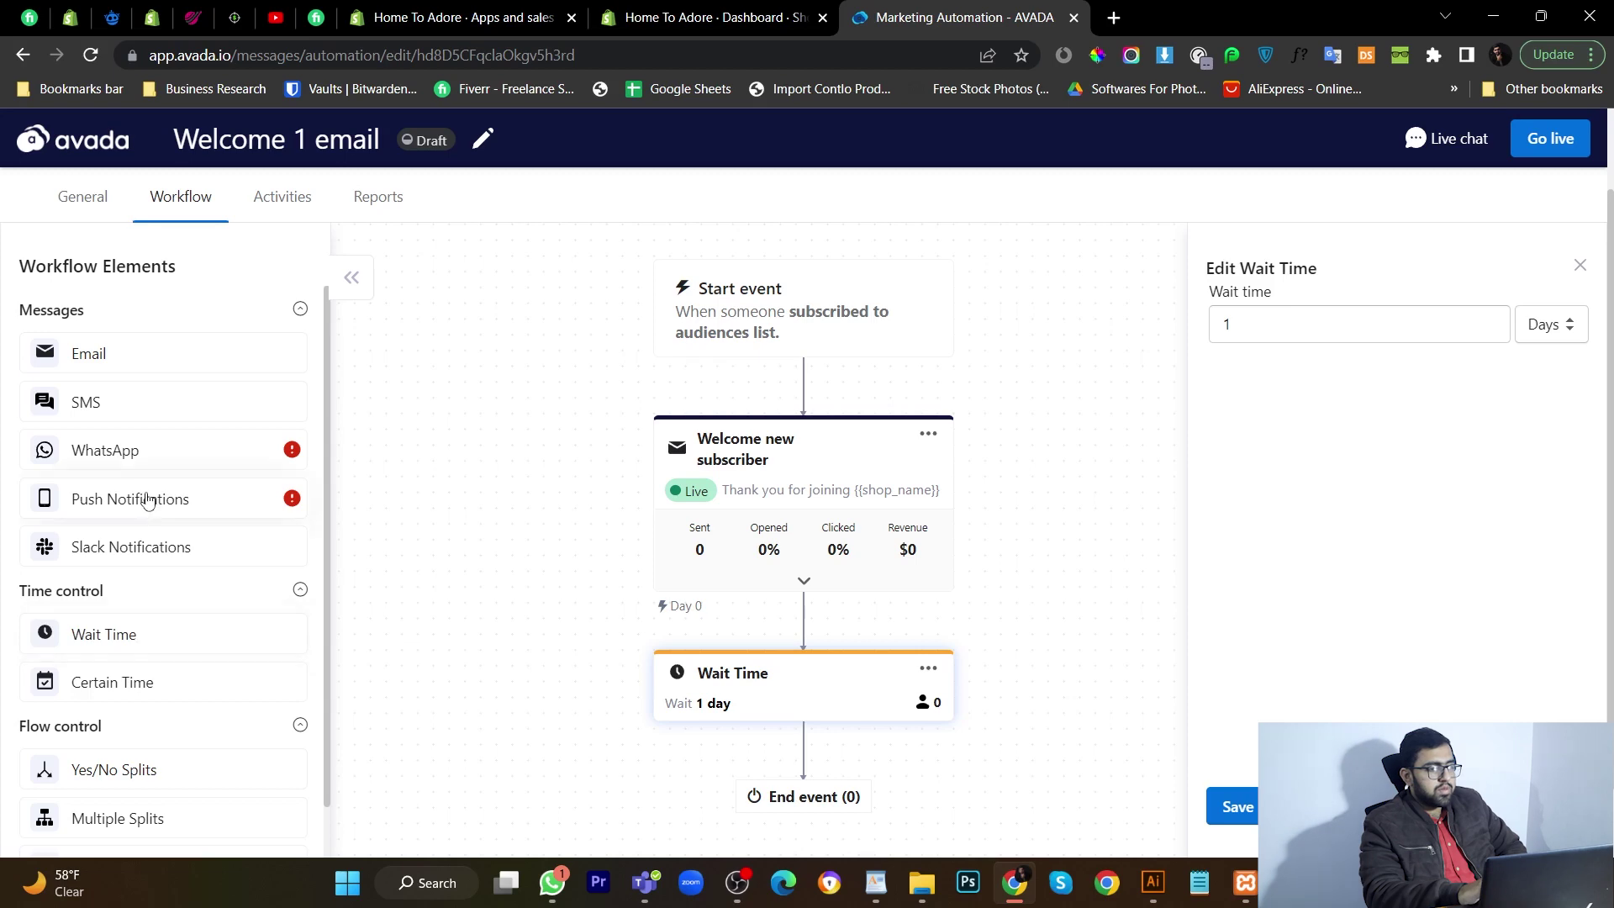
{"action": "left_click_drag", "start_coordinate": [166, 375], "coordinate": [803, 677]}
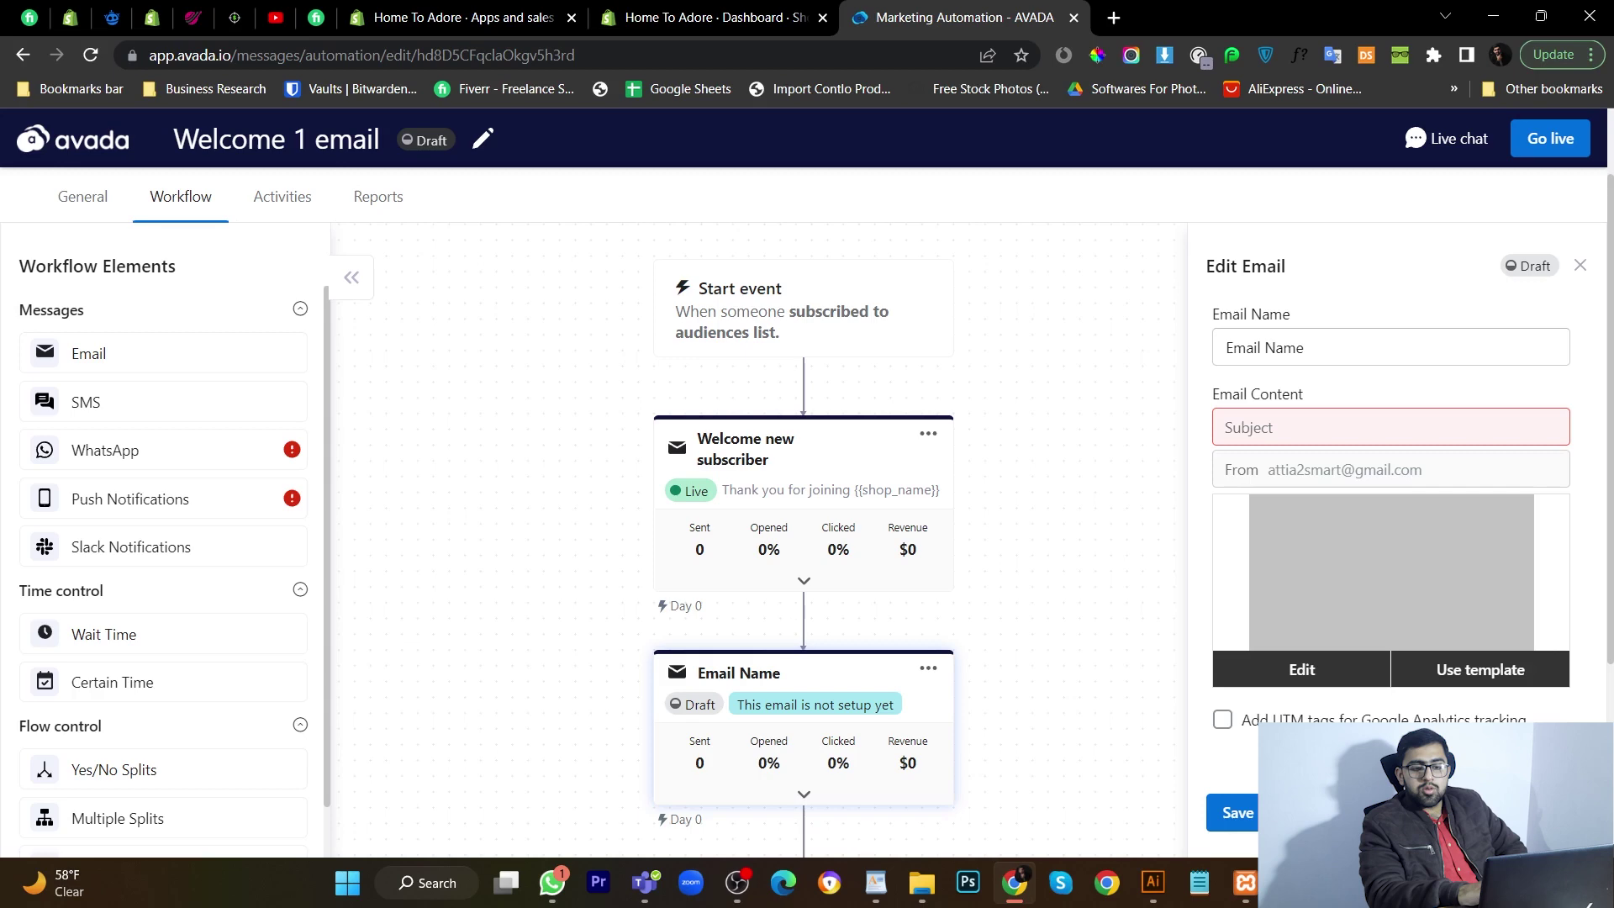
{"action": "key", "text": "Delete"}
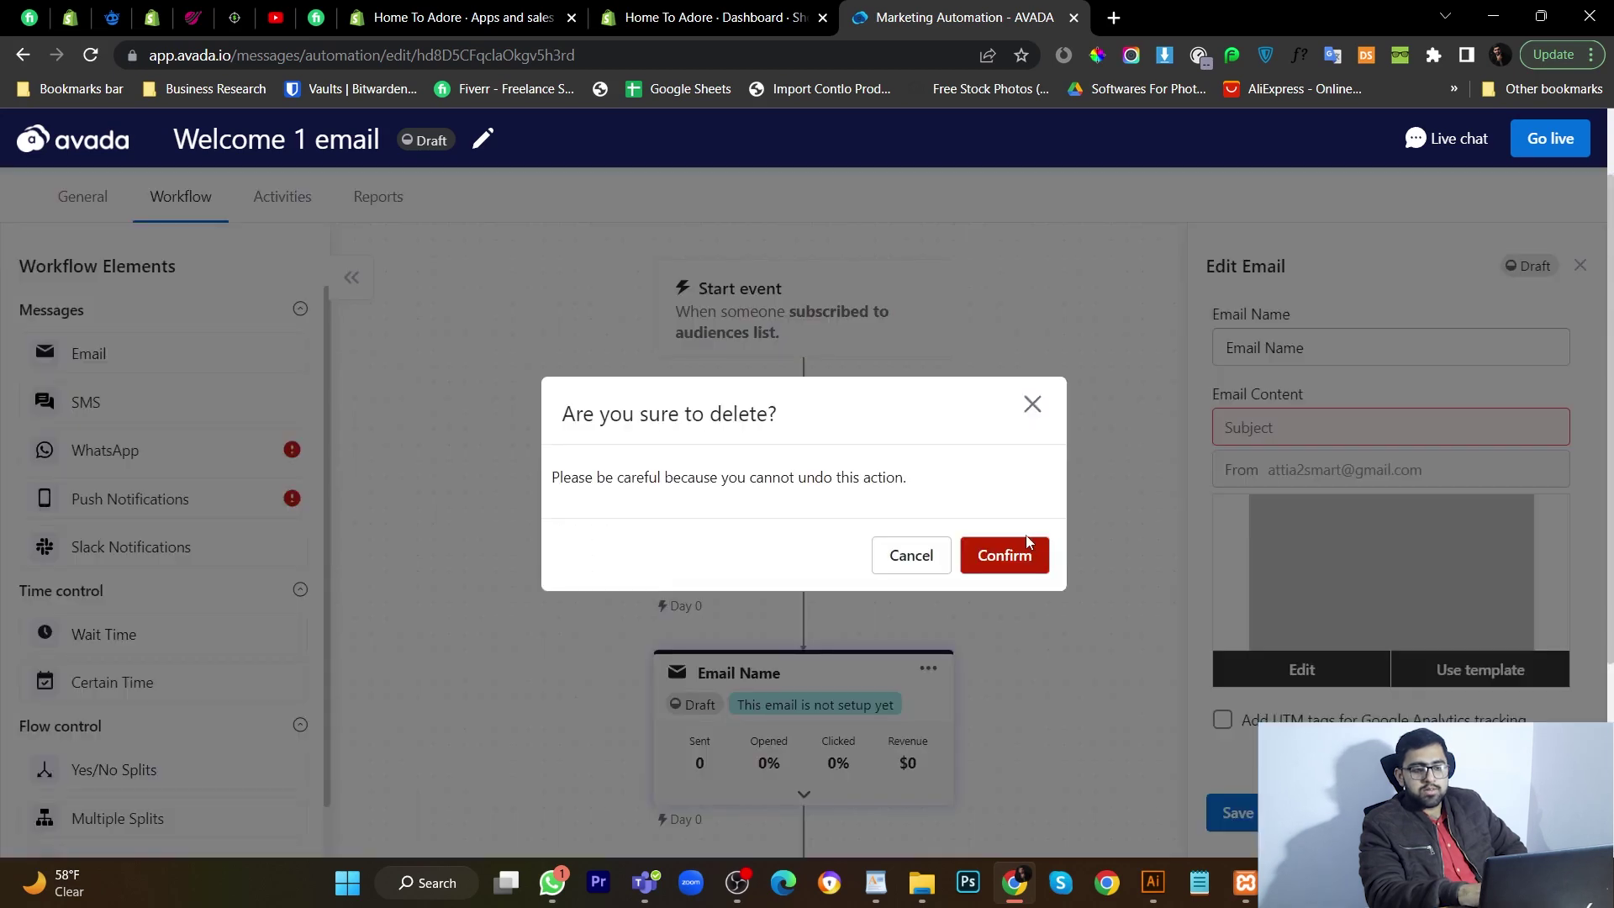
{"action": "left_click", "coordinate": [1021, 556]}
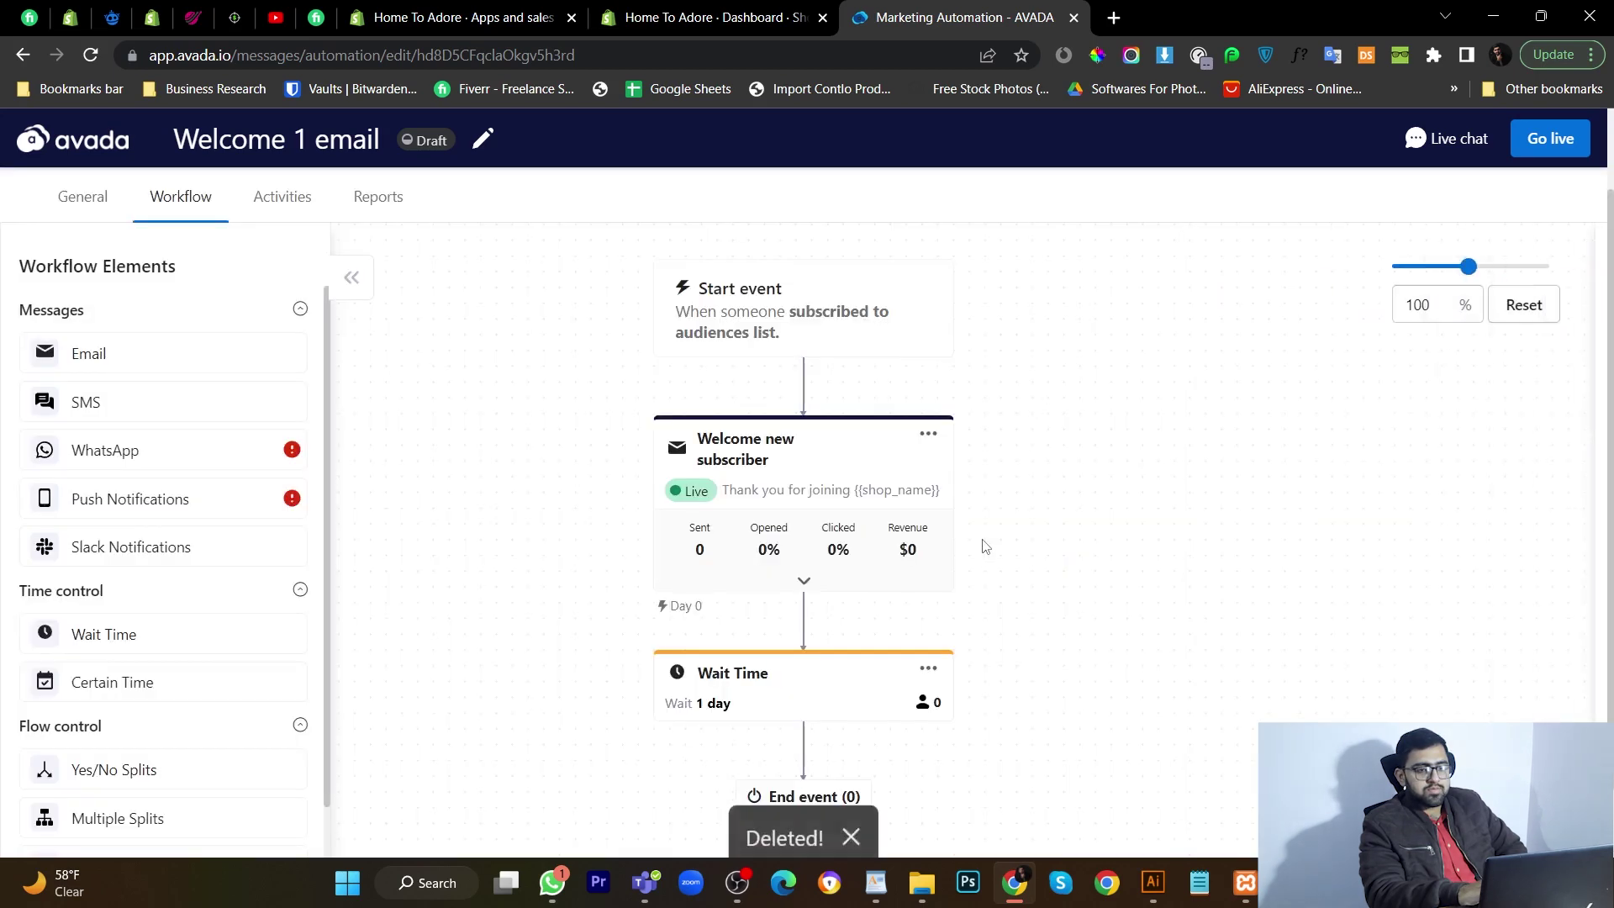
{"action": "left_click", "coordinate": [927, 670]}
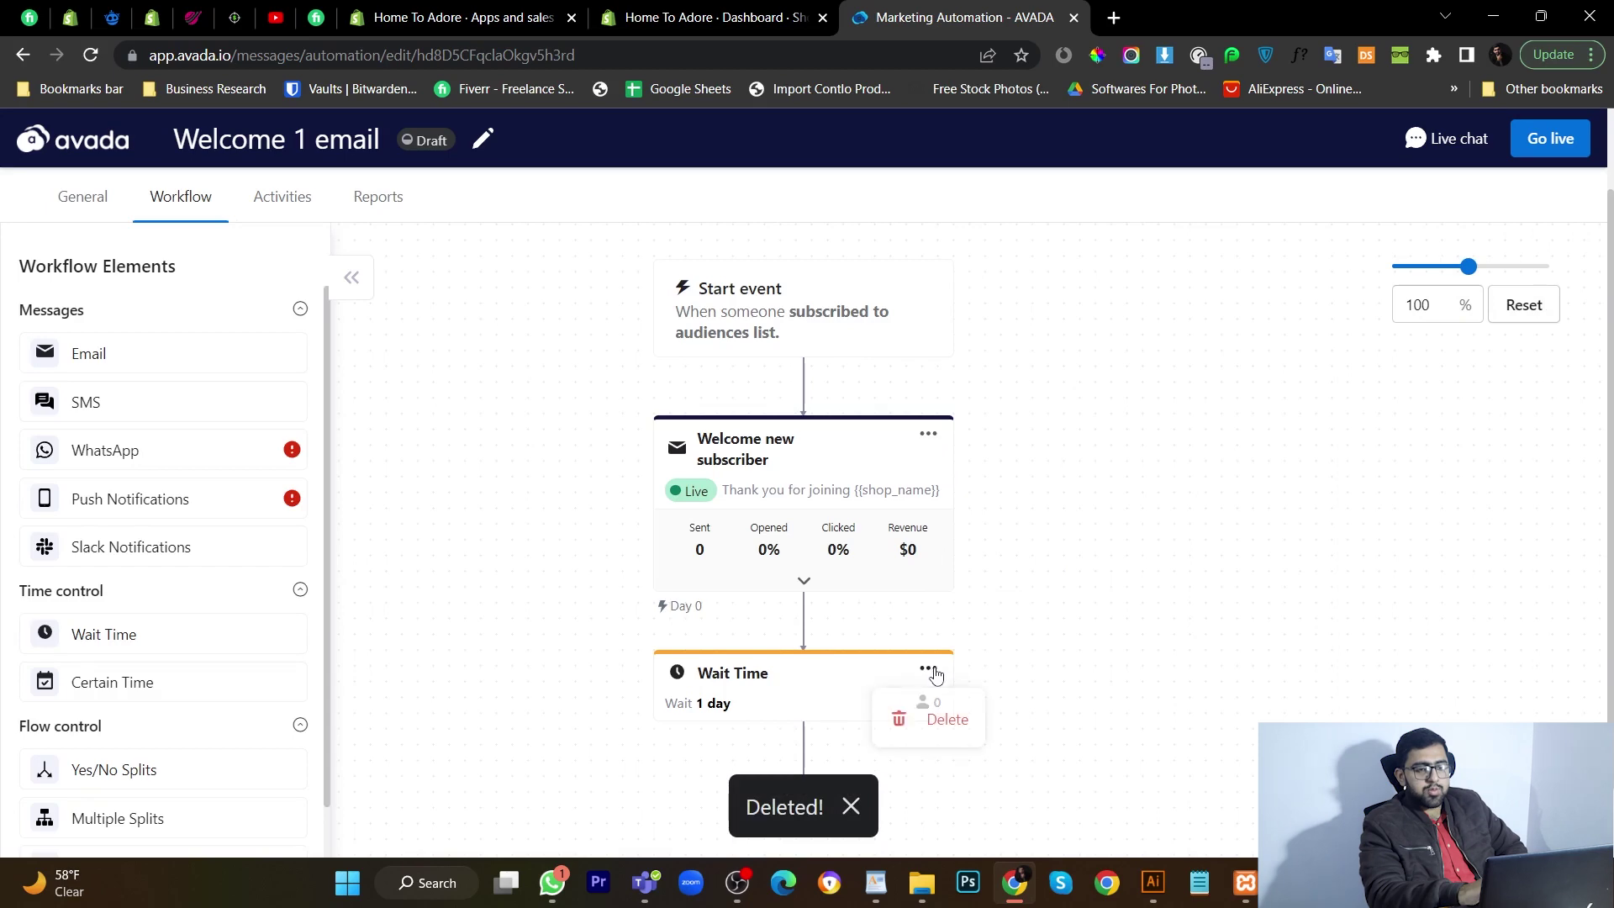
{"action": "left_click", "coordinate": [918, 720]}
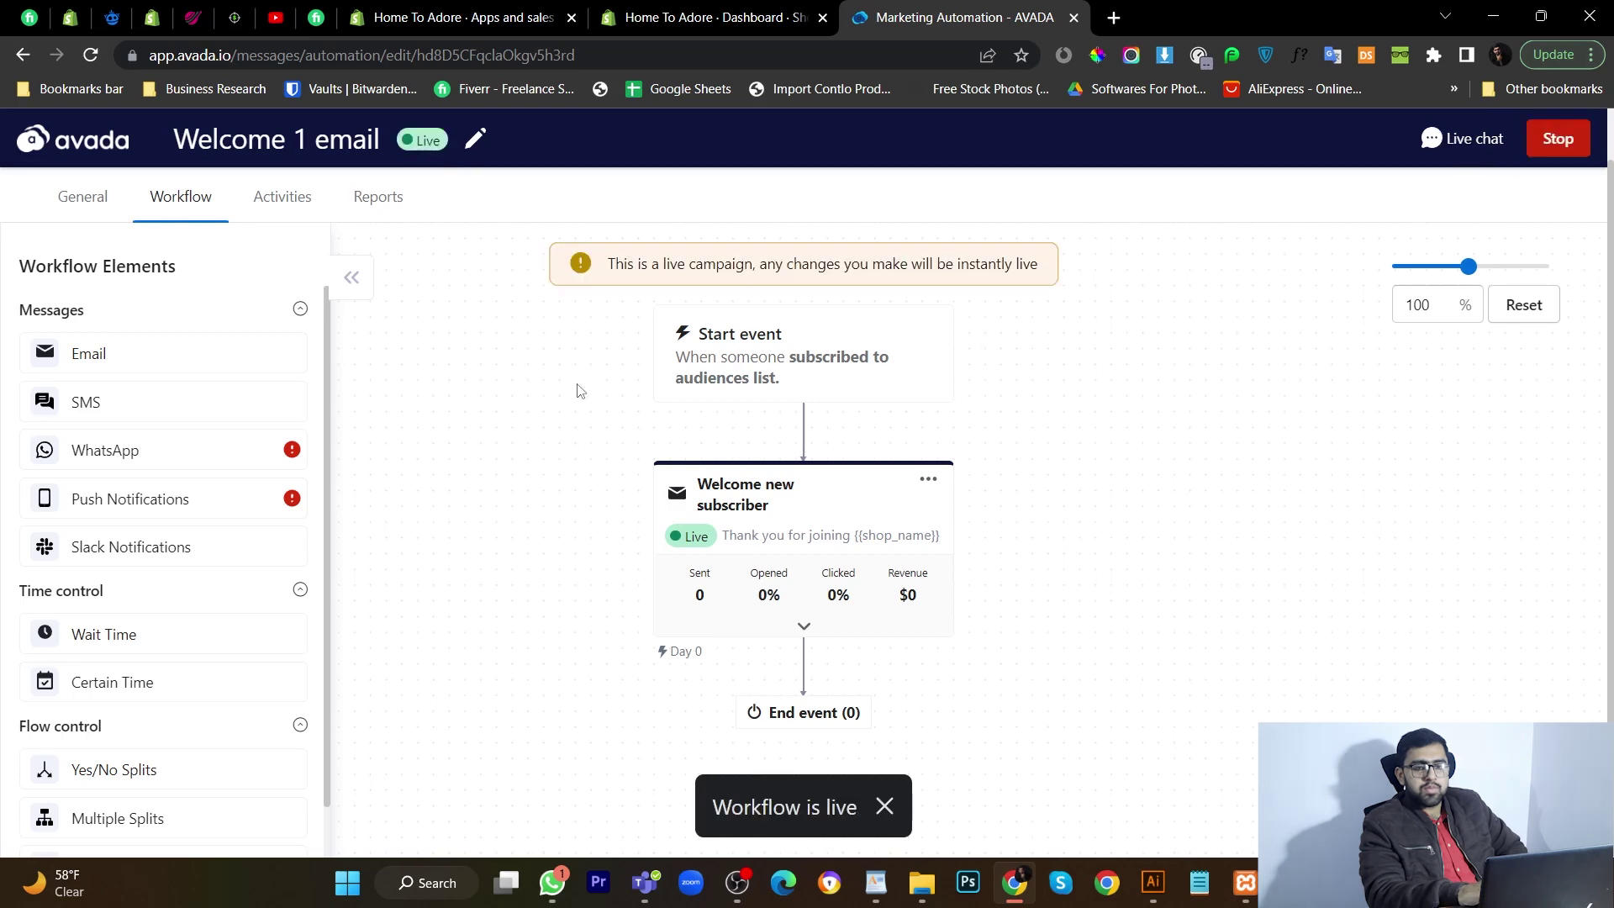
Step: Continue editing the Abandoned Checkout 1 Email workflow and edit its Cart Recover Email
{"action": "left_click", "coordinate": [89, 152]}
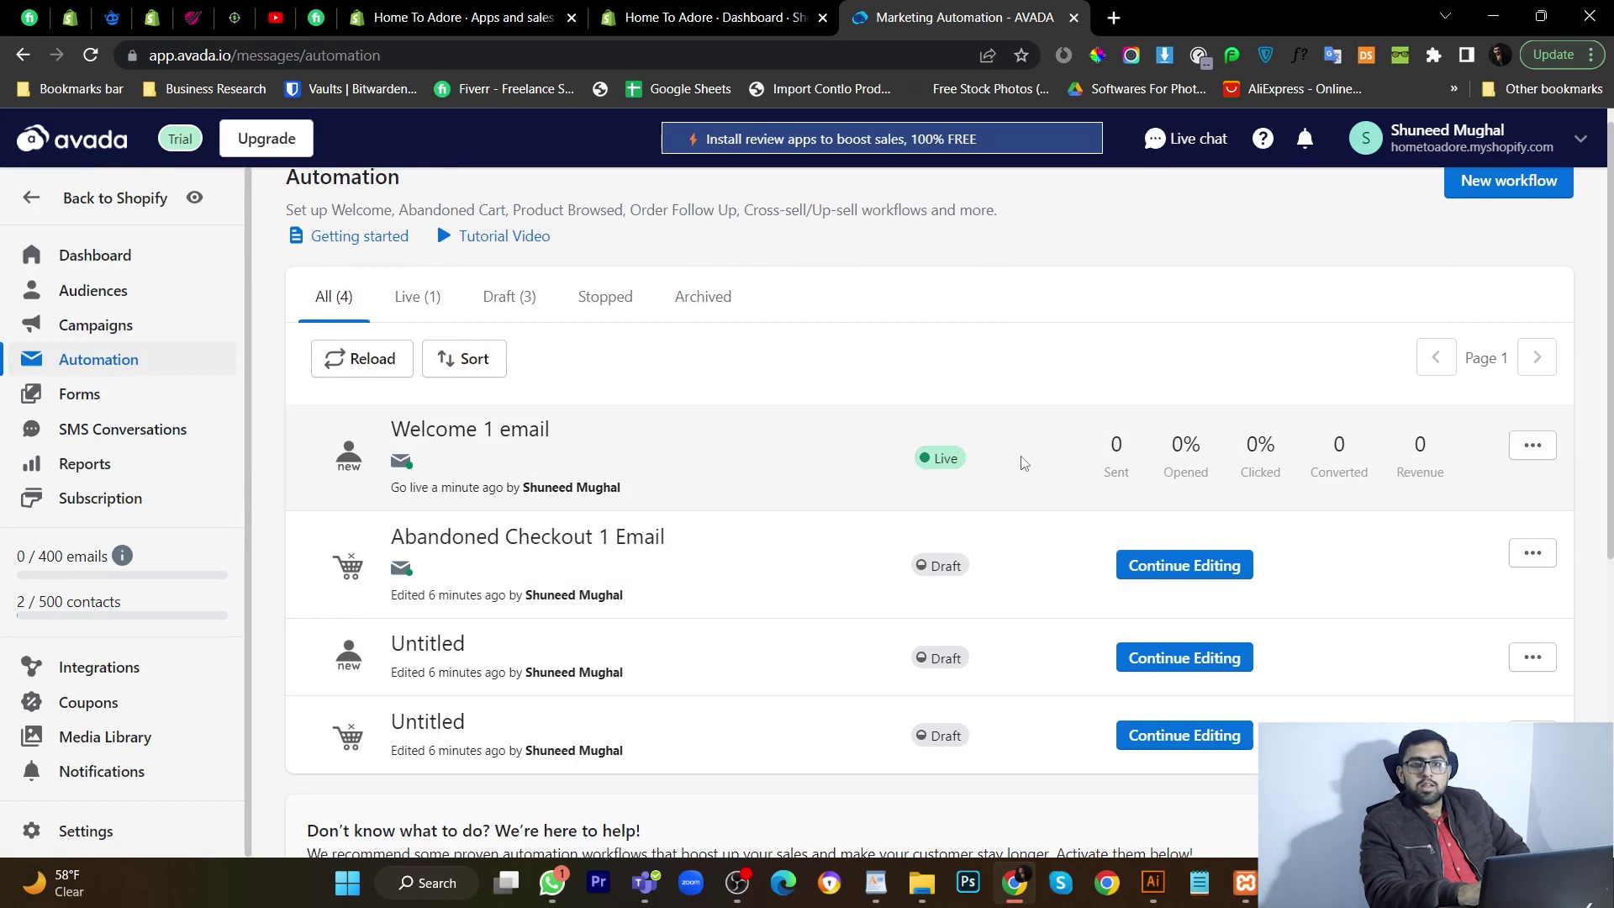
{"action": "left_click", "coordinate": [1532, 554]}
{"action": "left_click", "coordinate": [1215, 578]}
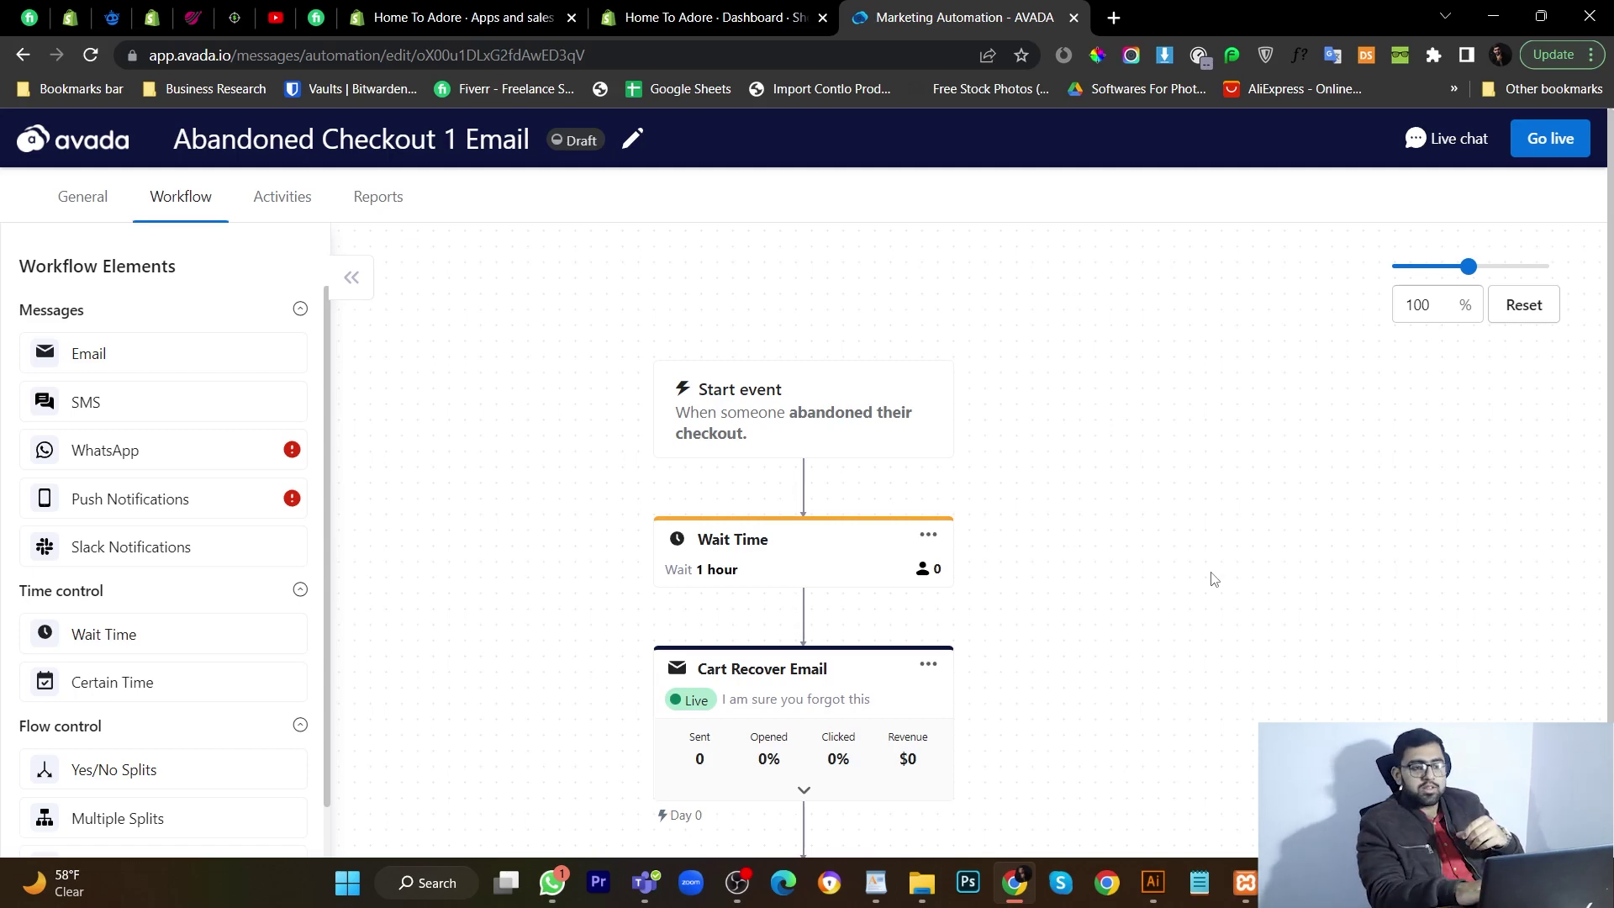
{"action": "left_click", "coordinate": [927, 666]}
{"action": "left_click", "coordinate": [932, 716]}
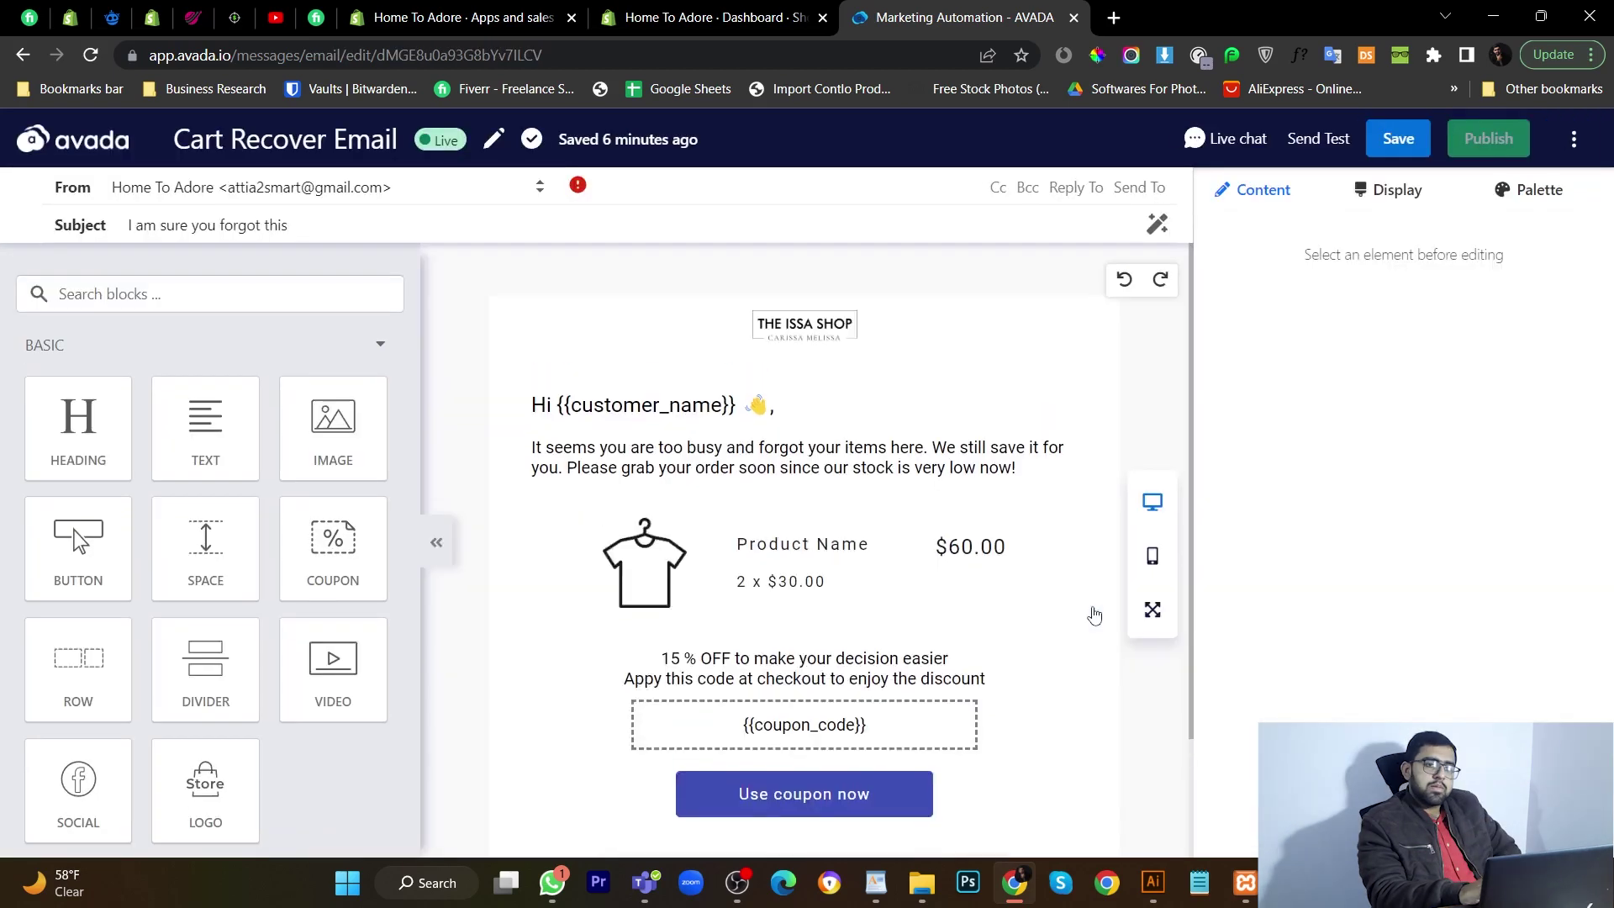
Step: Review the Cart Recover Email, save it as a draft, and leave the editor for the workflow
{"action": "scroll", "coordinate": [909, 524], "scroll_direction": "down", "scroll_amount": 3}
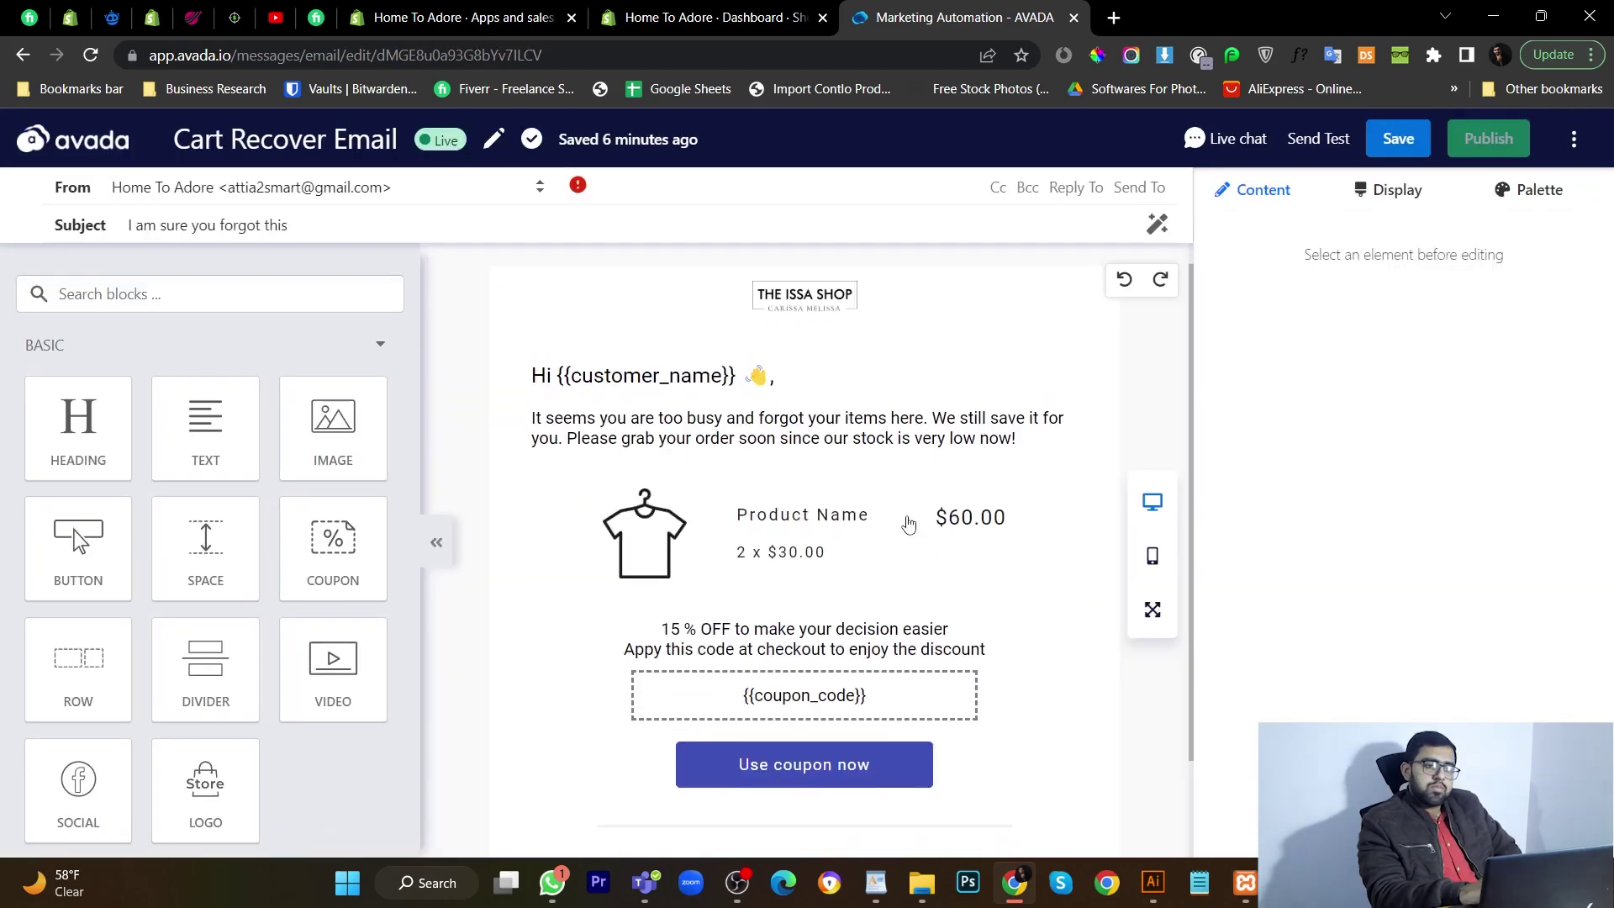
{"action": "scroll", "coordinate": [908, 524], "scroll_direction": "up", "scroll_amount": 3}
{"action": "scroll", "coordinate": [331, 437], "scroll_direction": "down", "scroll_amount": 10}
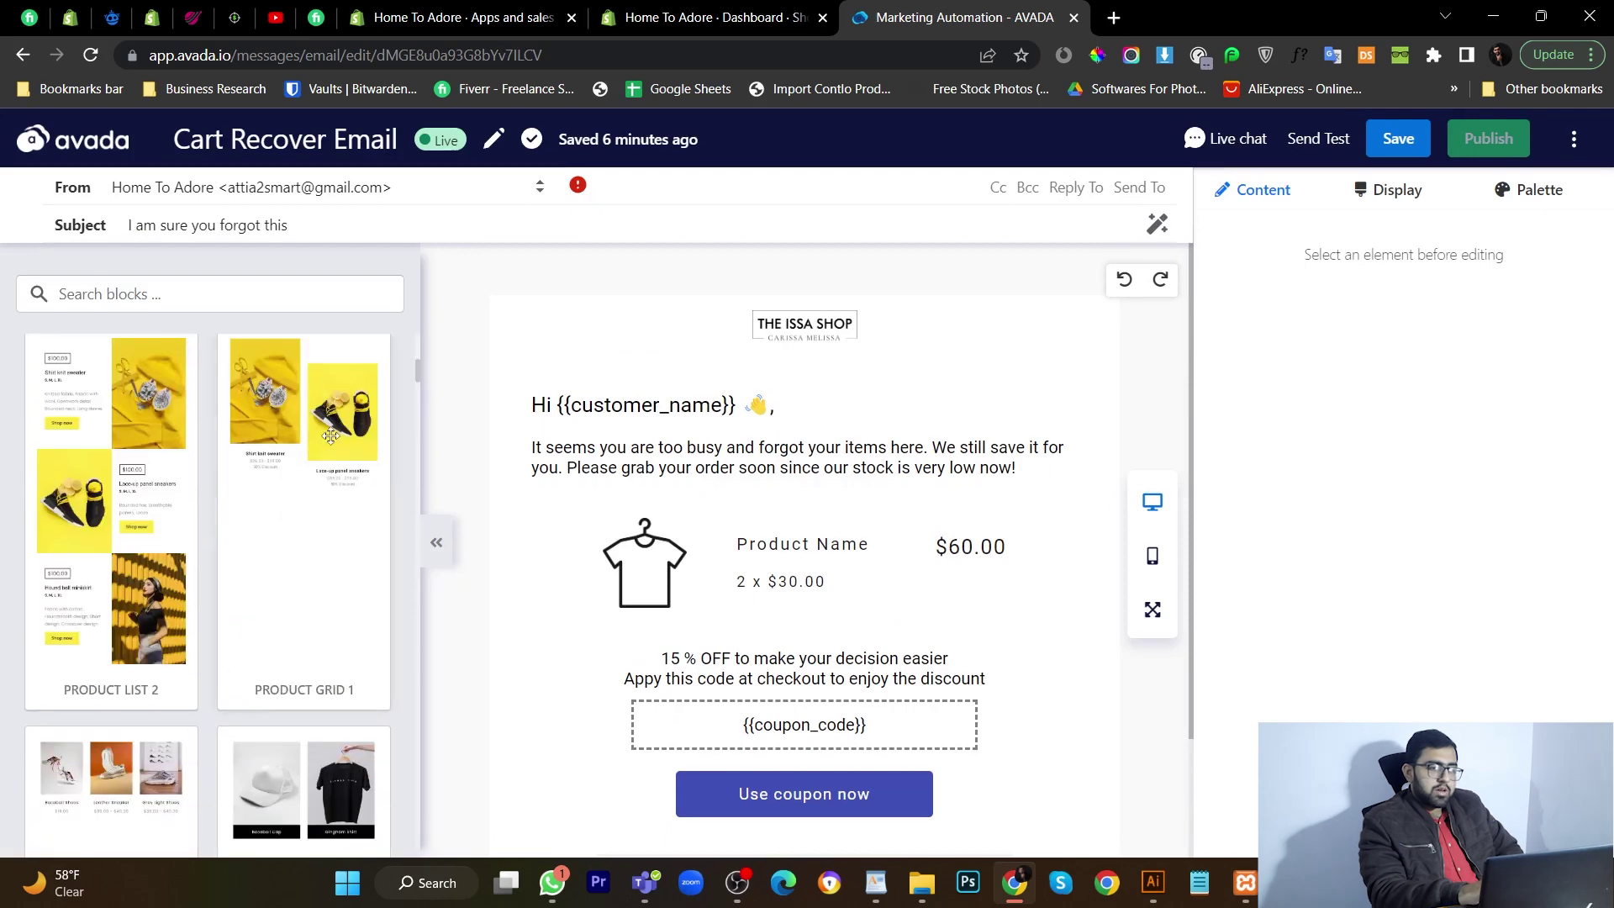
{"action": "scroll", "coordinate": [261, 669], "scroll_direction": "down", "scroll_amount": 4}
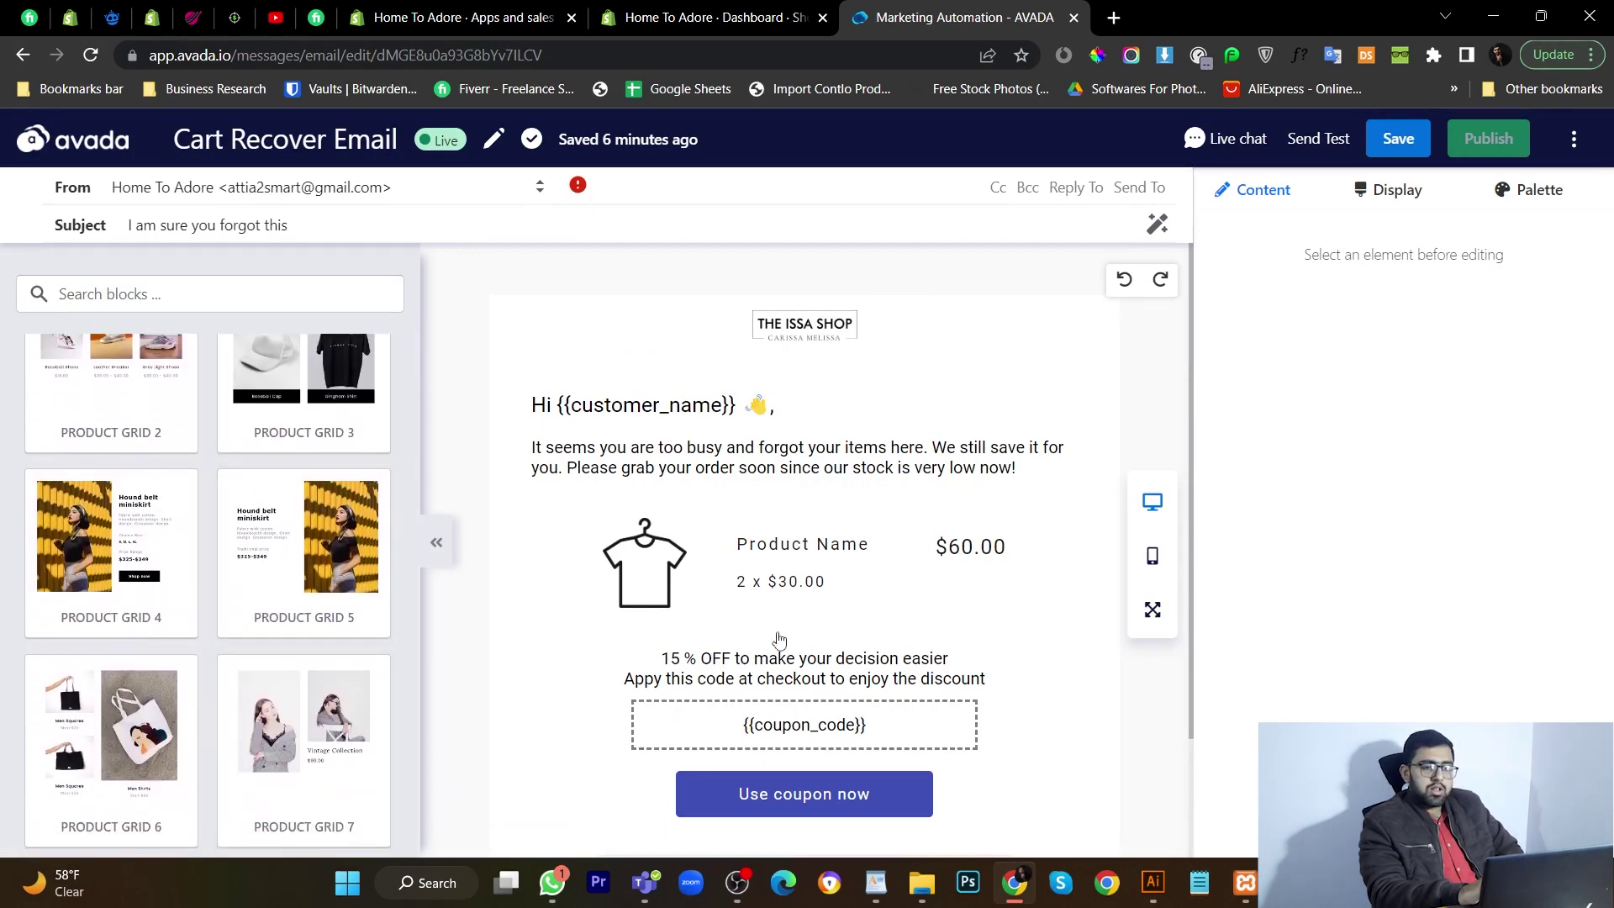
{"action": "left_click", "coordinate": [900, 404]}
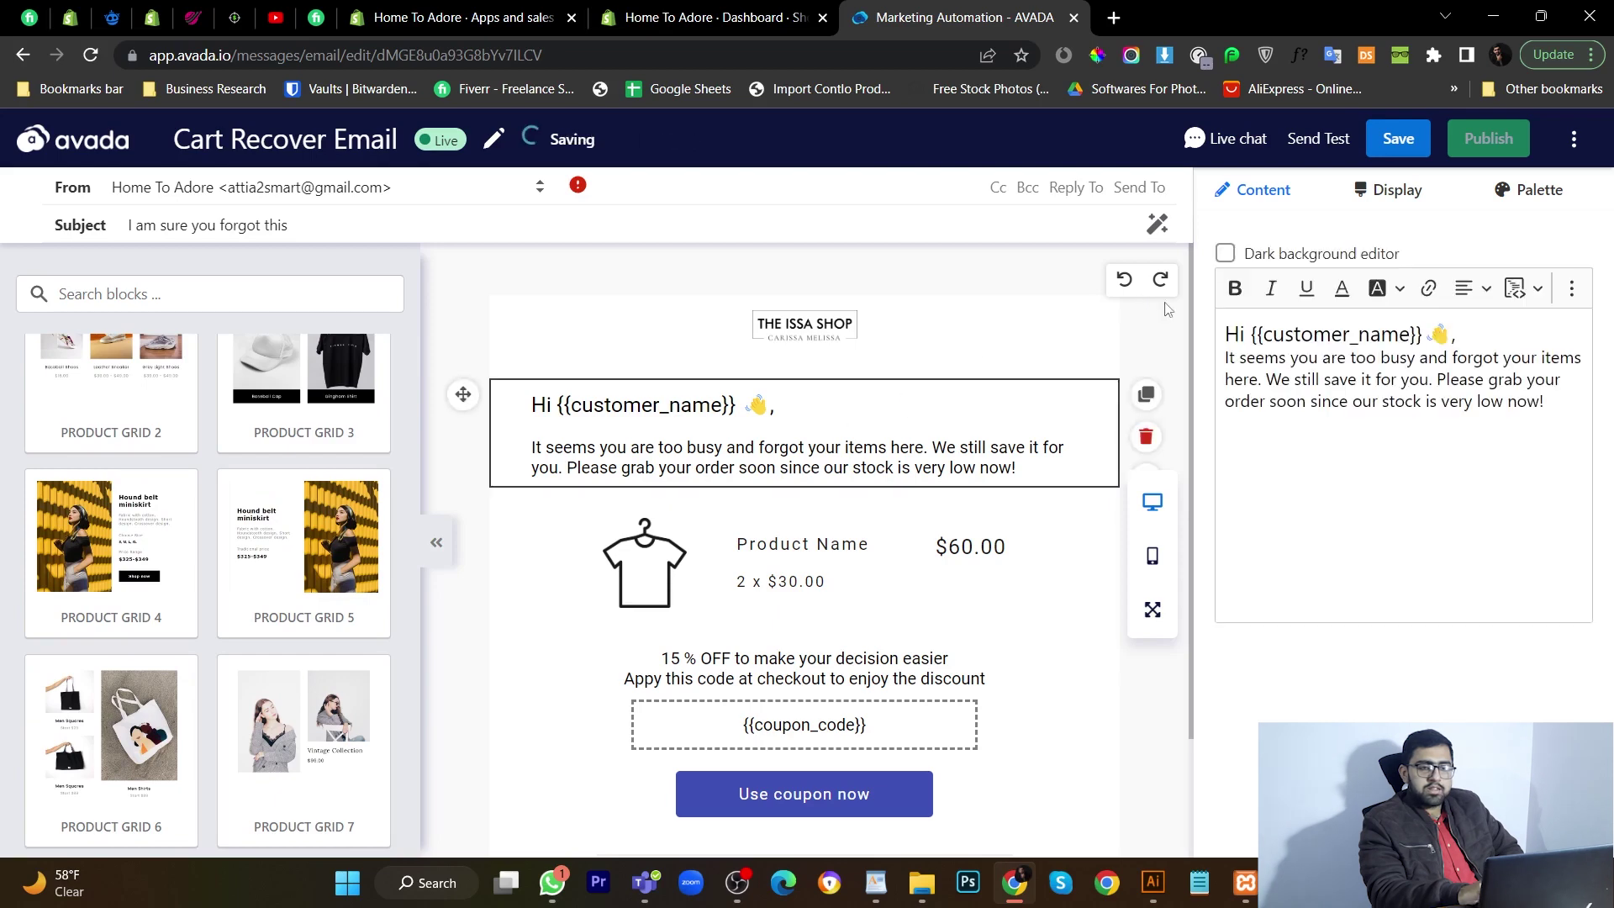
{"action": "left_click", "coordinate": [1401, 148]}
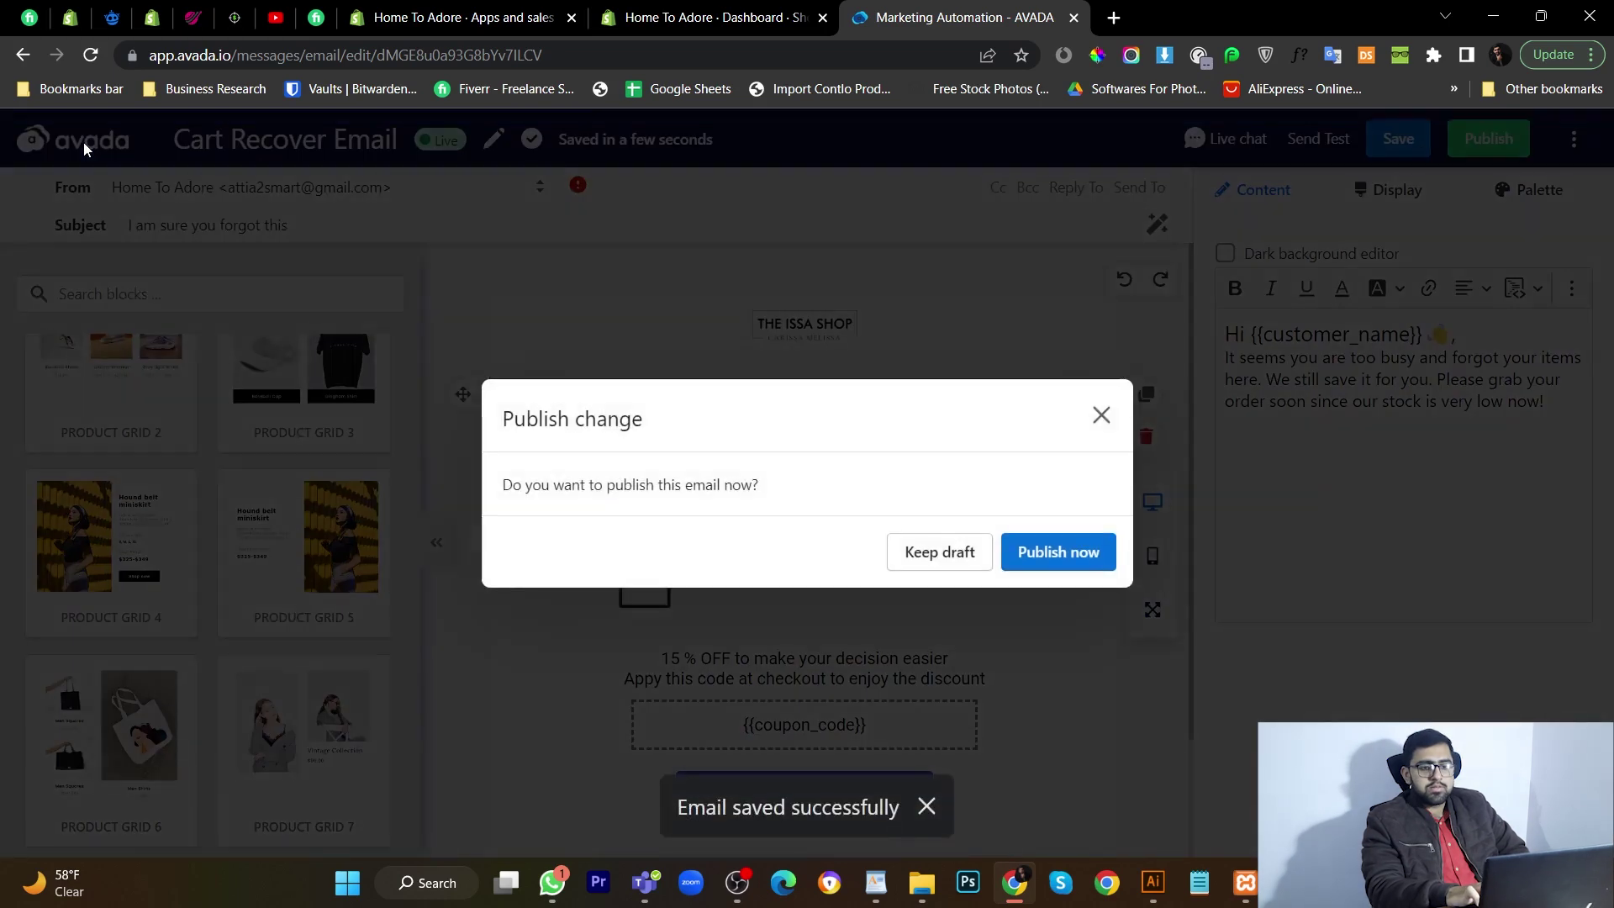
{"action": "left_click", "coordinate": [958, 553]}
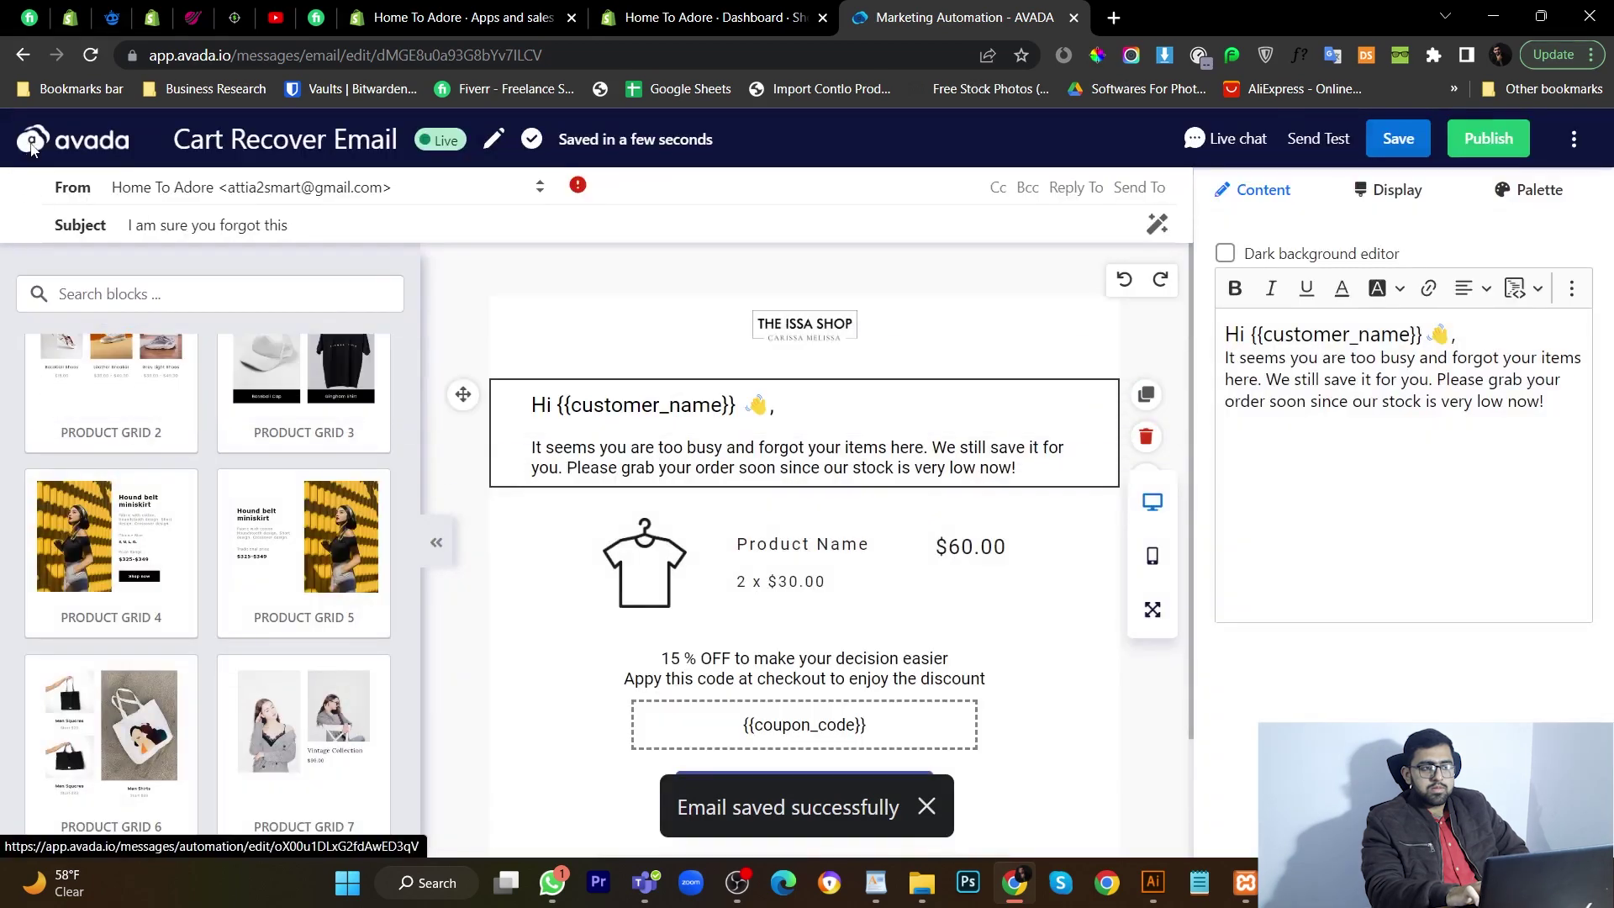
{"action": "left_click", "coordinate": [127, 149]}
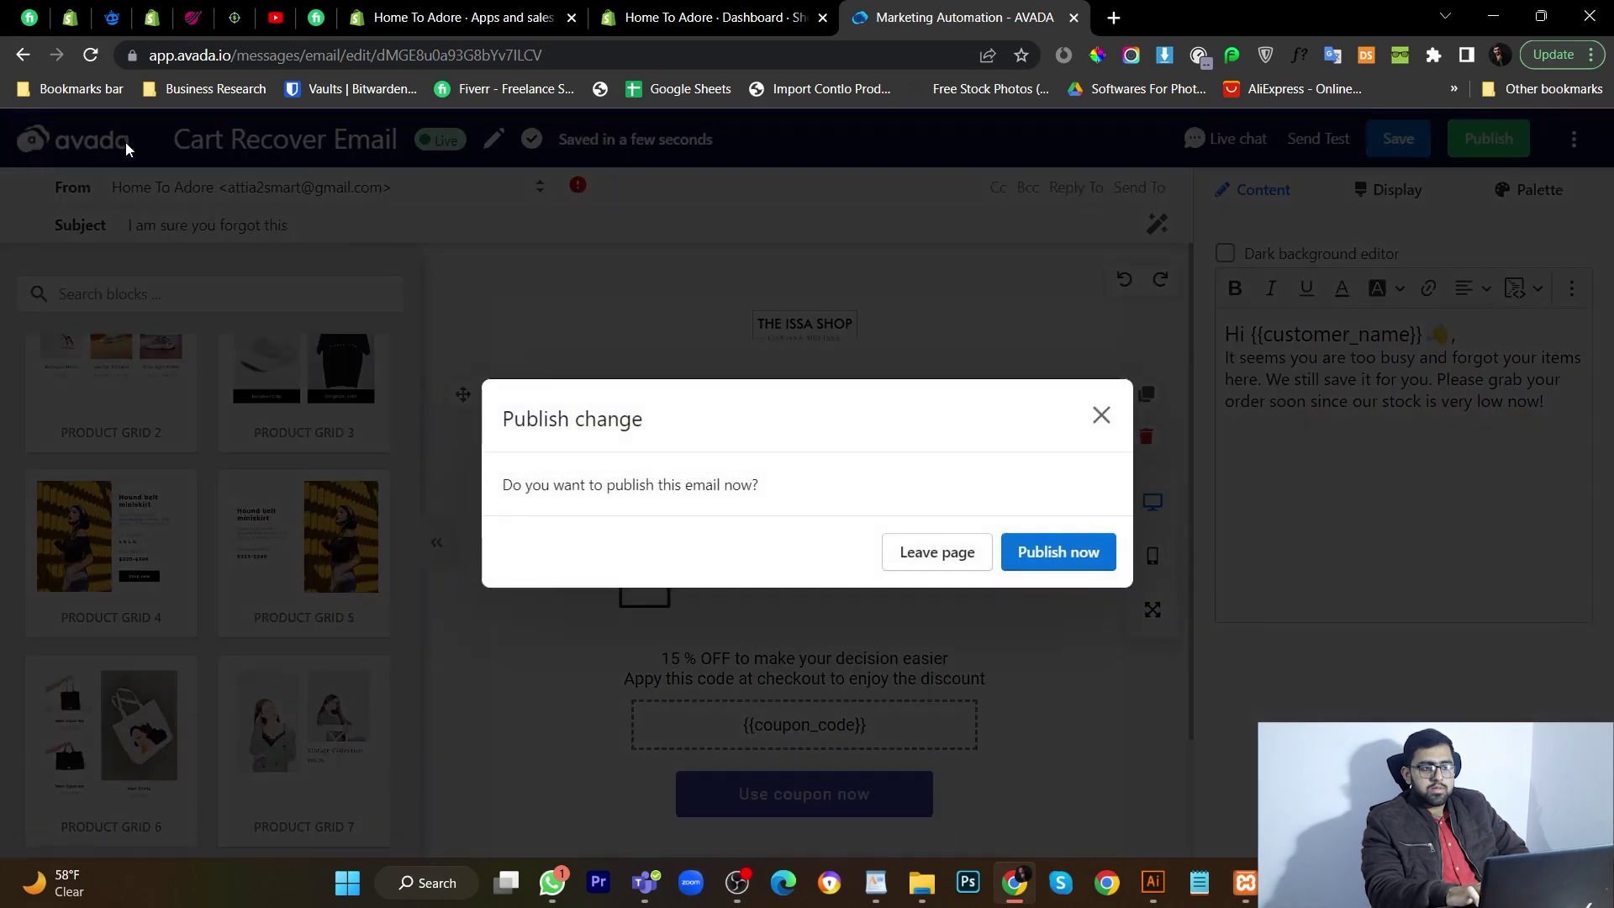
{"action": "left_click", "coordinate": [958, 553]}
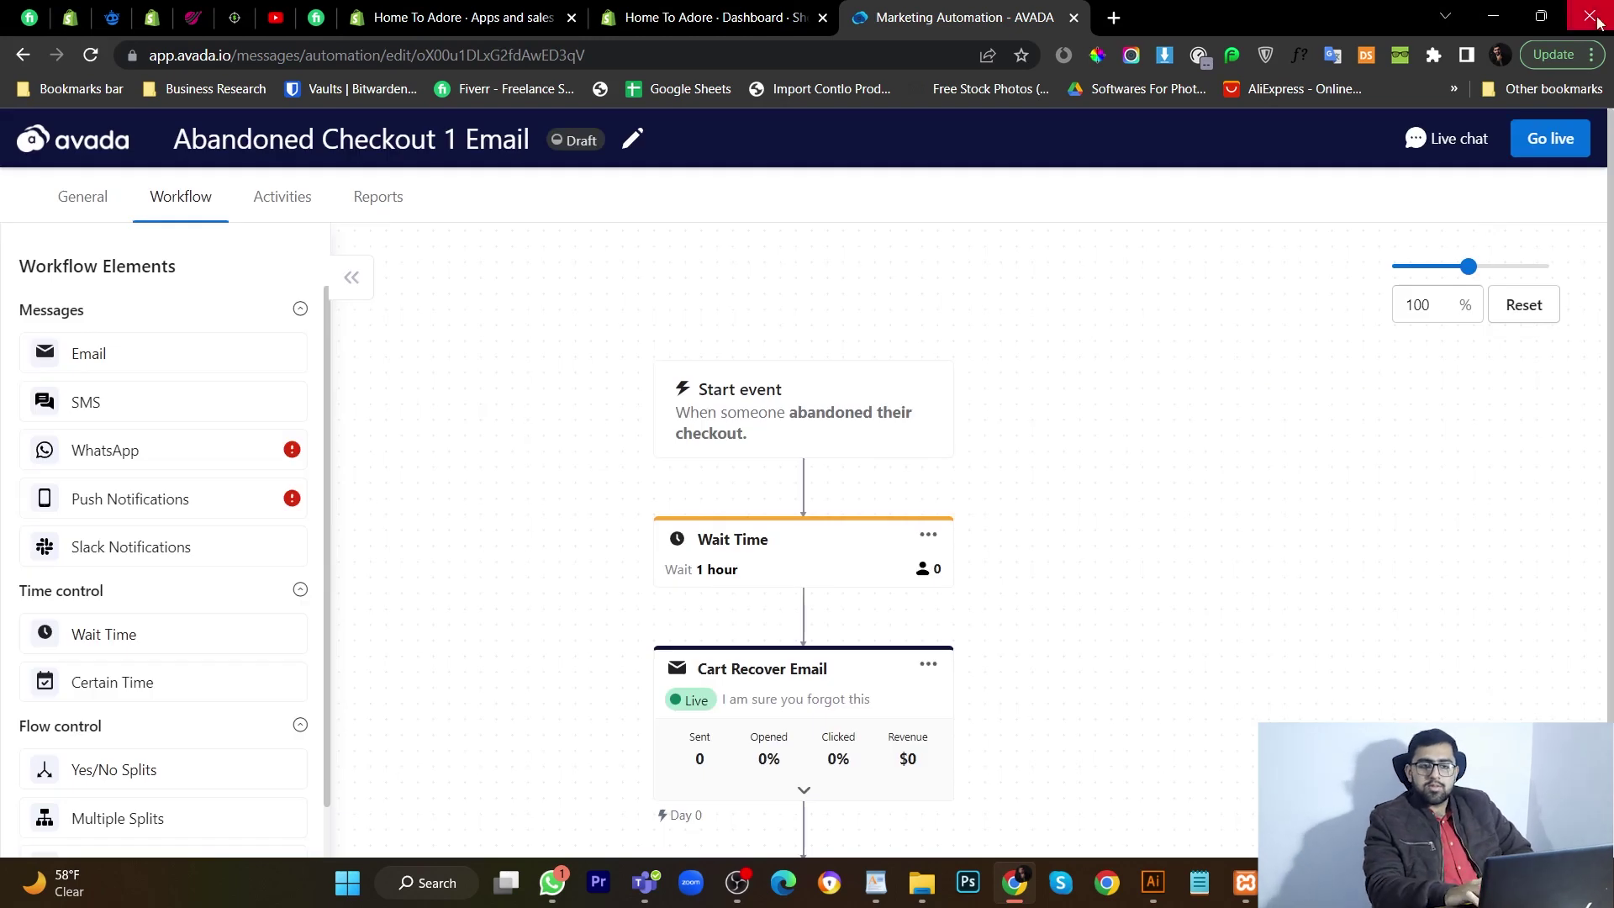
Step: Go live with Abandoned Checkout 1 Email, then open the Dashboard and scroll its checklist
{"action": "left_click", "coordinate": [1535, 135]}
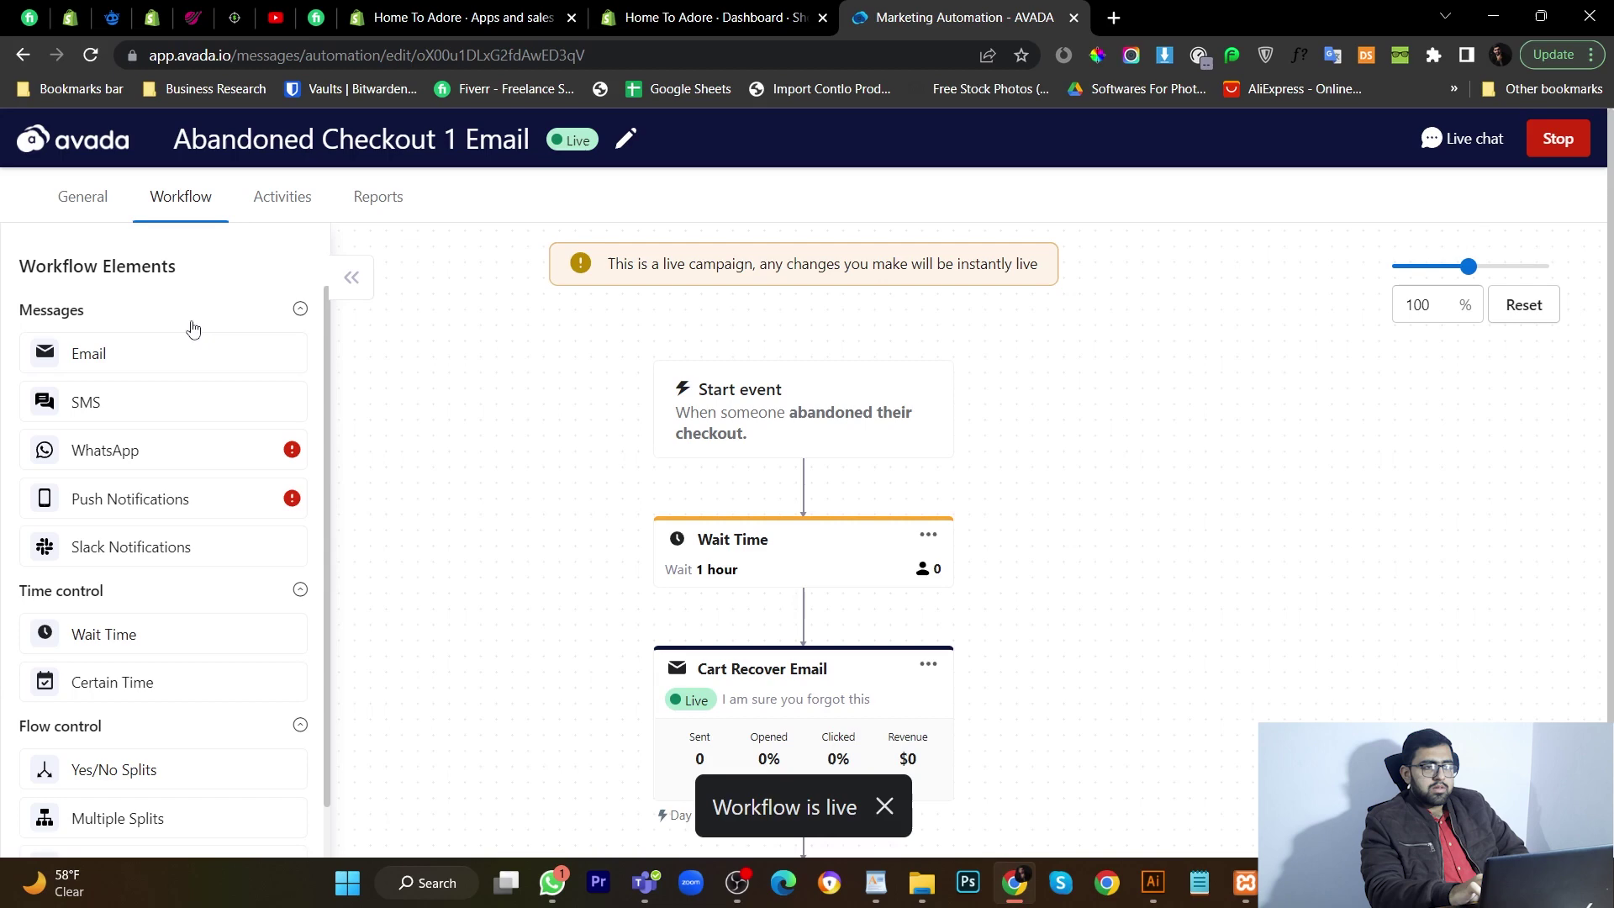
{"action": "left_click", "coordinate": [88, 141]}
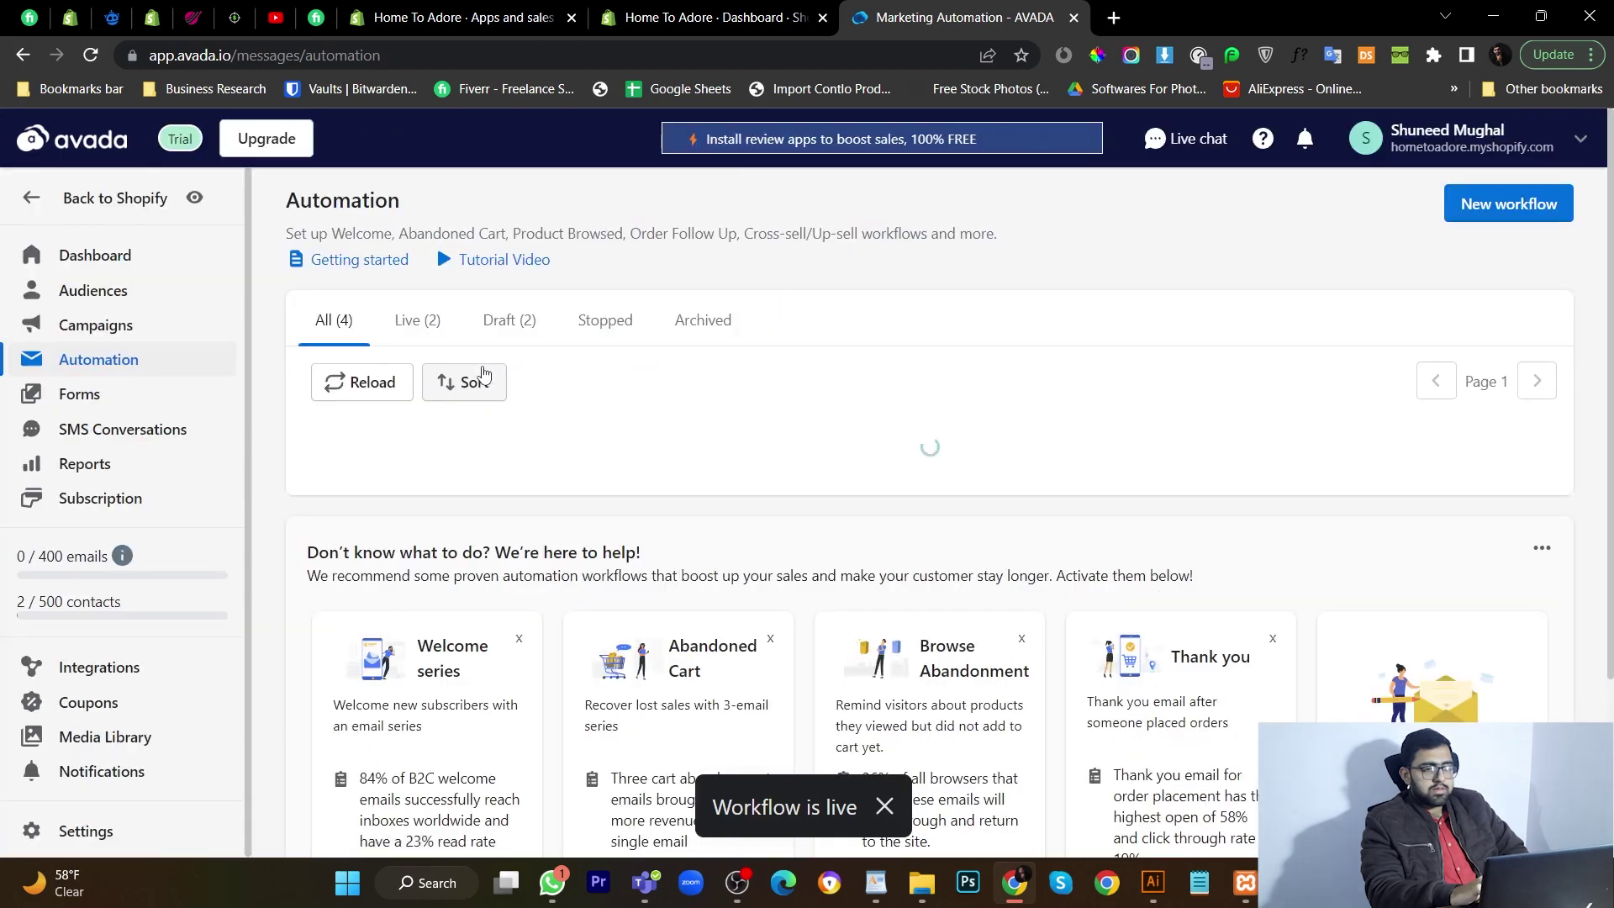
{"action": "scroll", "coordinate": [596, 517], "scroll_direction": "down", "scroll_amount": 1}
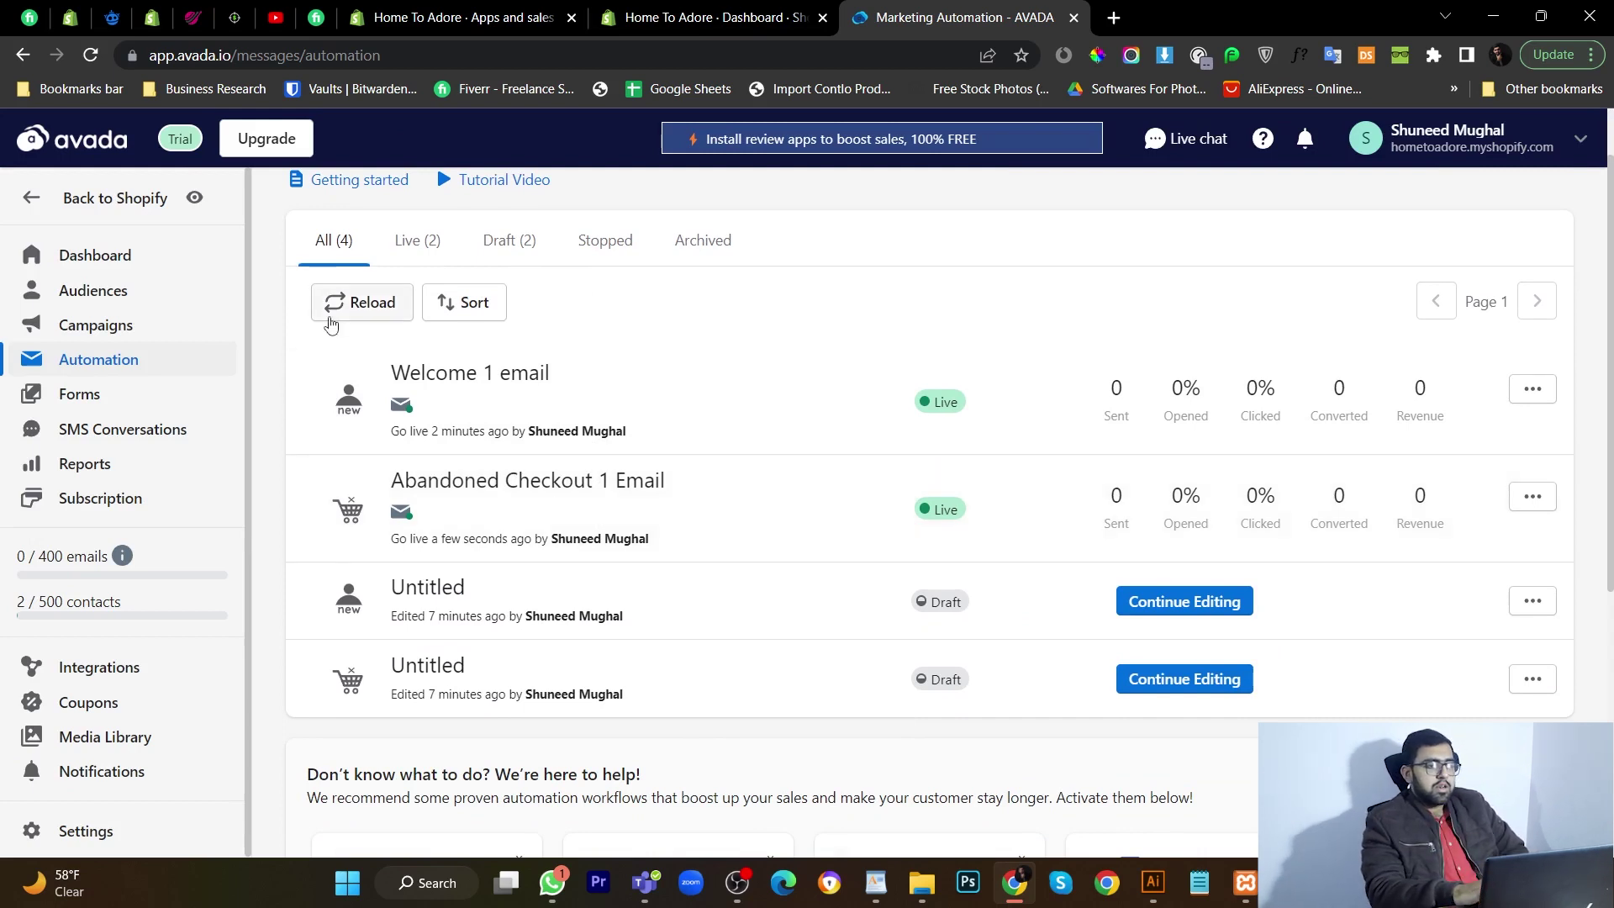
{"action": "scroll", "coordinate": [330, 323], "scroll_direction": "up", "scroll_amount": 1}
{"action": "left_click", "coordinate": [94, 257]}
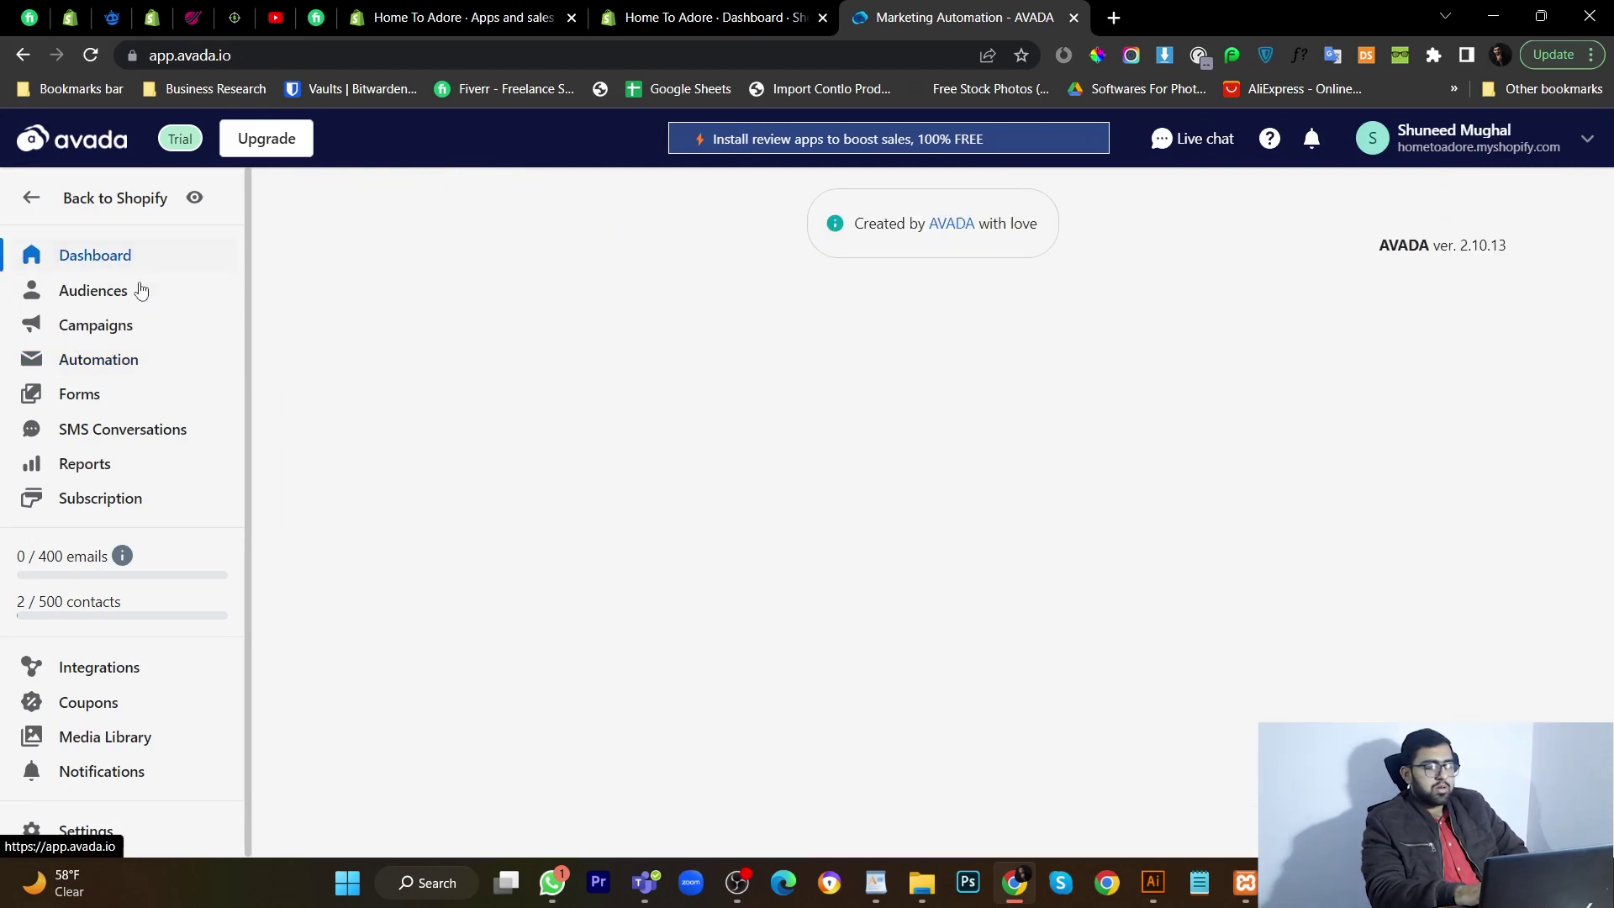
{"action": "scroll", "coordinate": [674, 555], "scroll_direction": "down", "scroll_amount": 6}
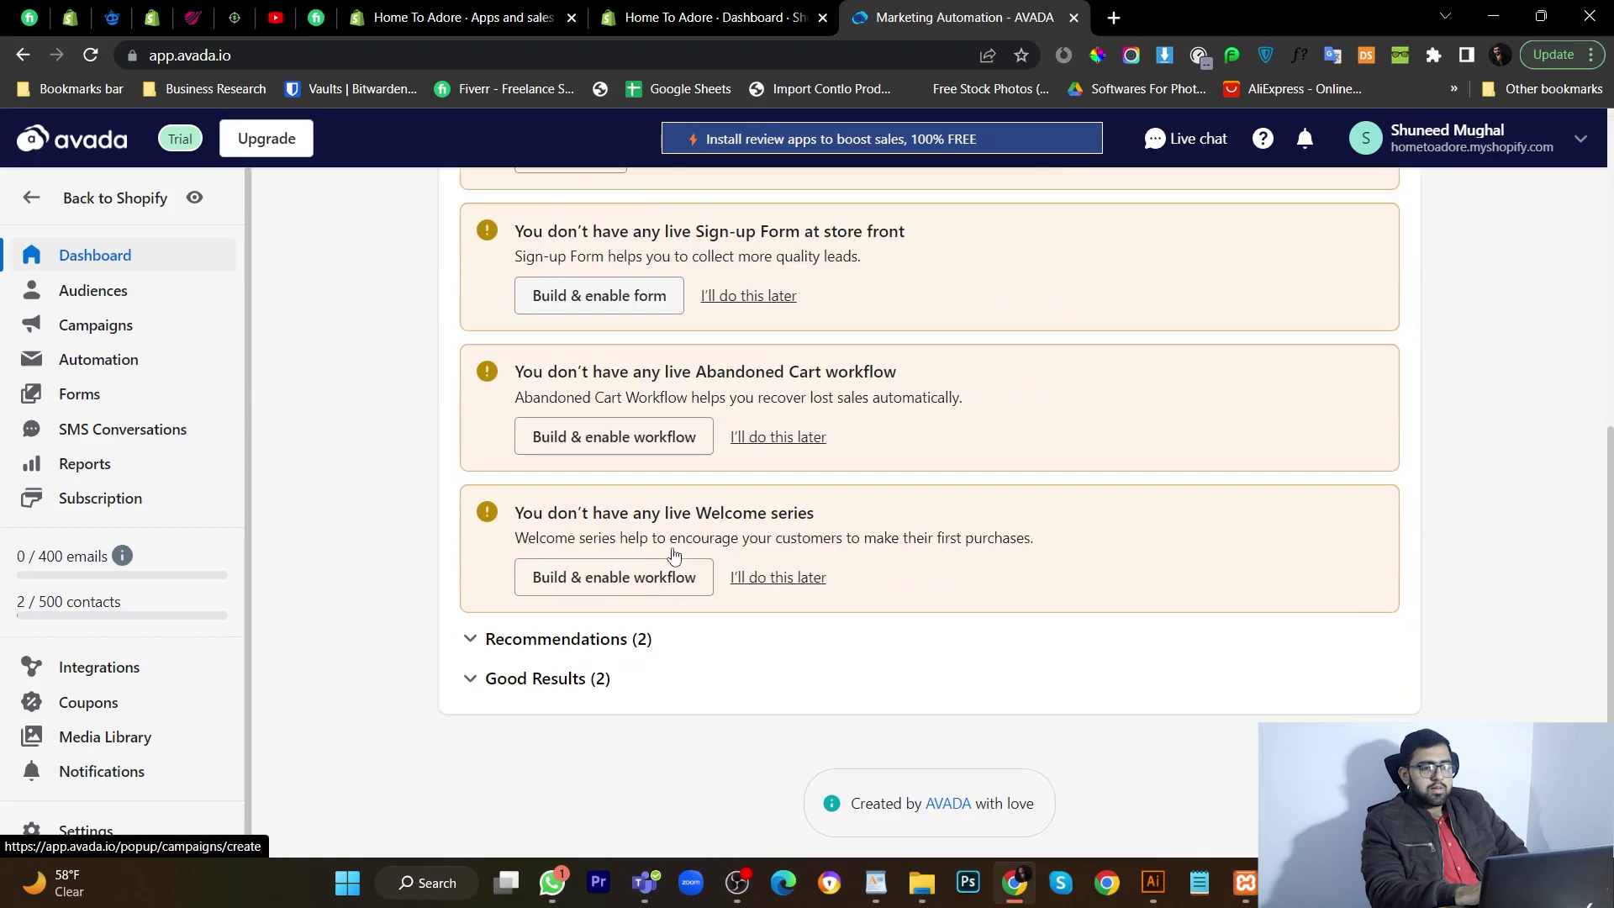
{"action": "scroll", "coordinate": [674, 555], "scroll_direction": "up", "scroll_amount": 6}
Step: Start a new email campaign from Campaigns and browse the Themed Templates gallery for New Style for School
{"action": "left_click", "coordinate": [122, 328]}
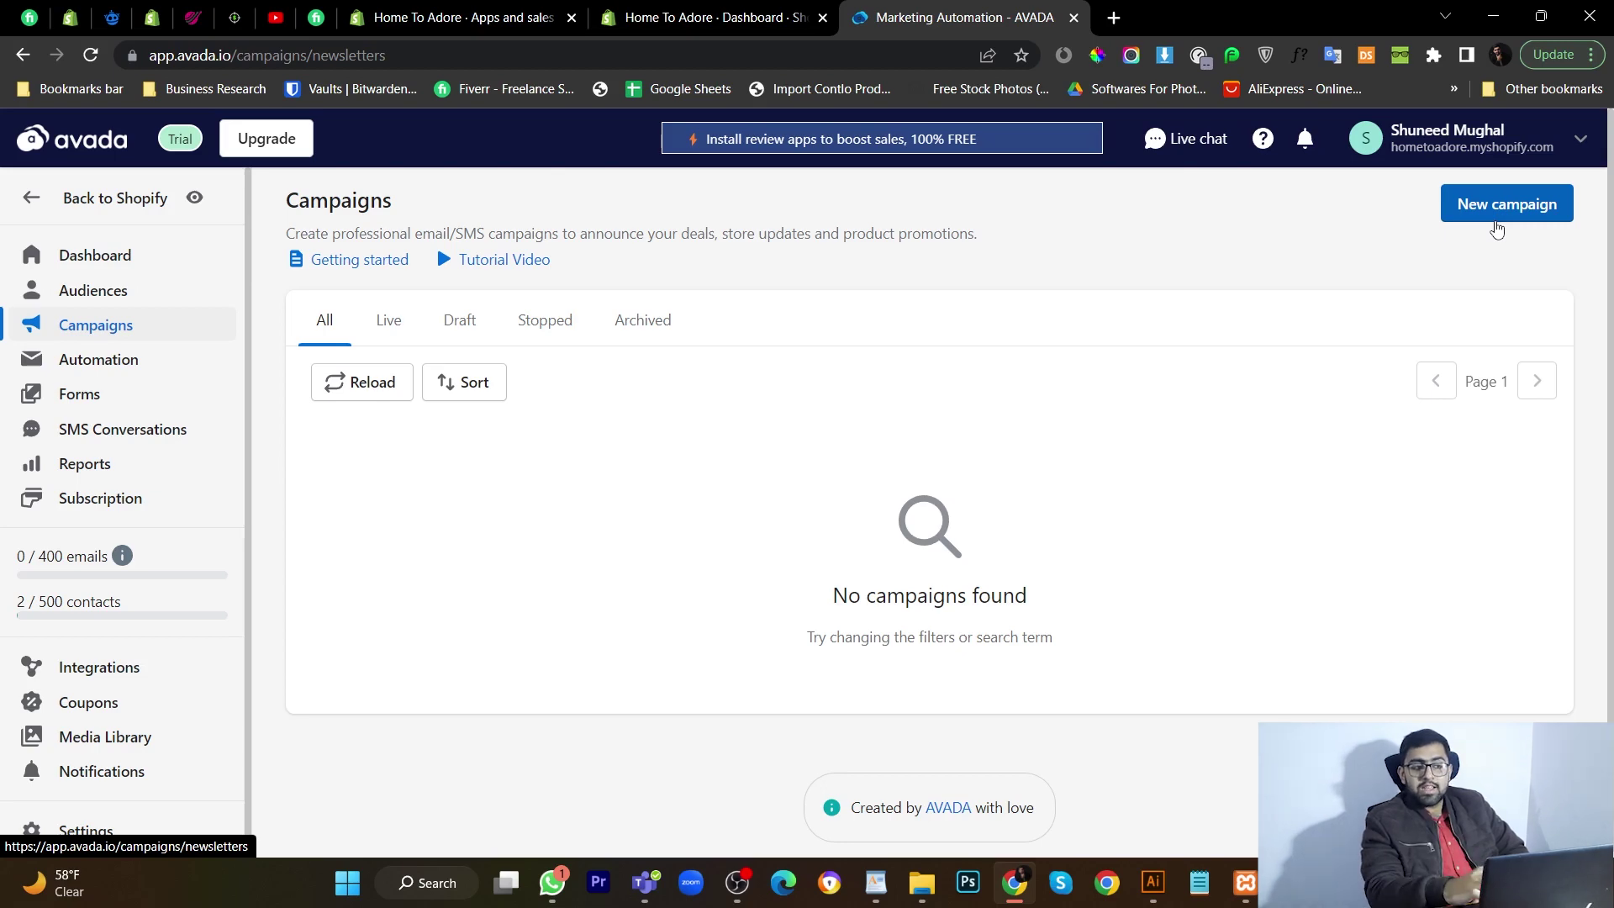
{"action": "left_click", "coordinate": [1496, 225]}
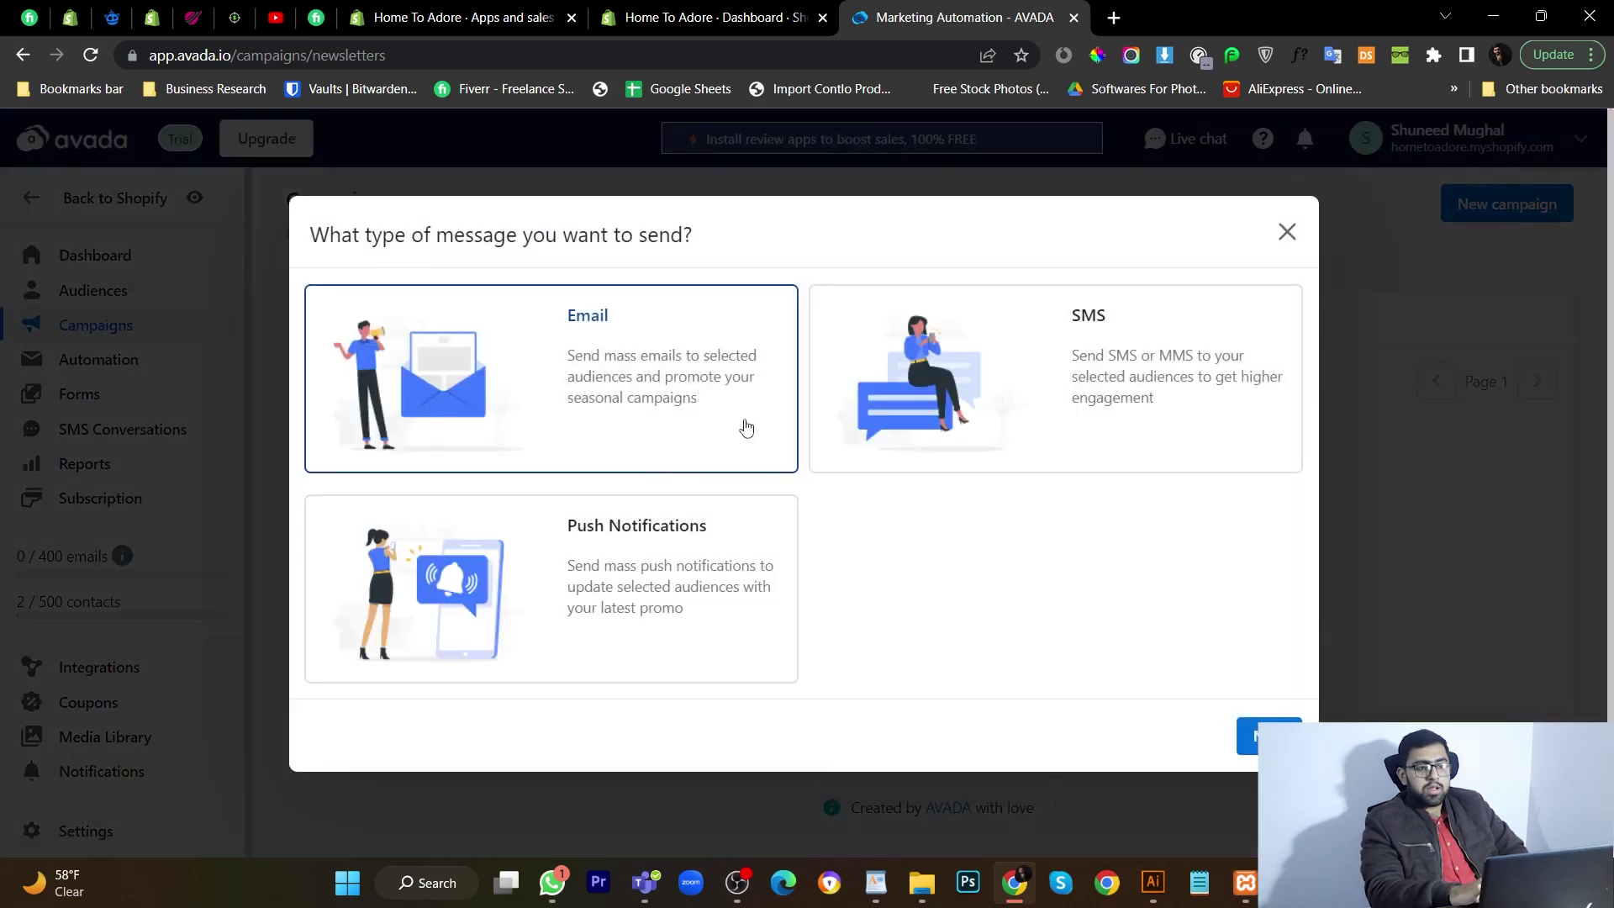
{"action": "left_click", "coordinate": [1240, 742]}
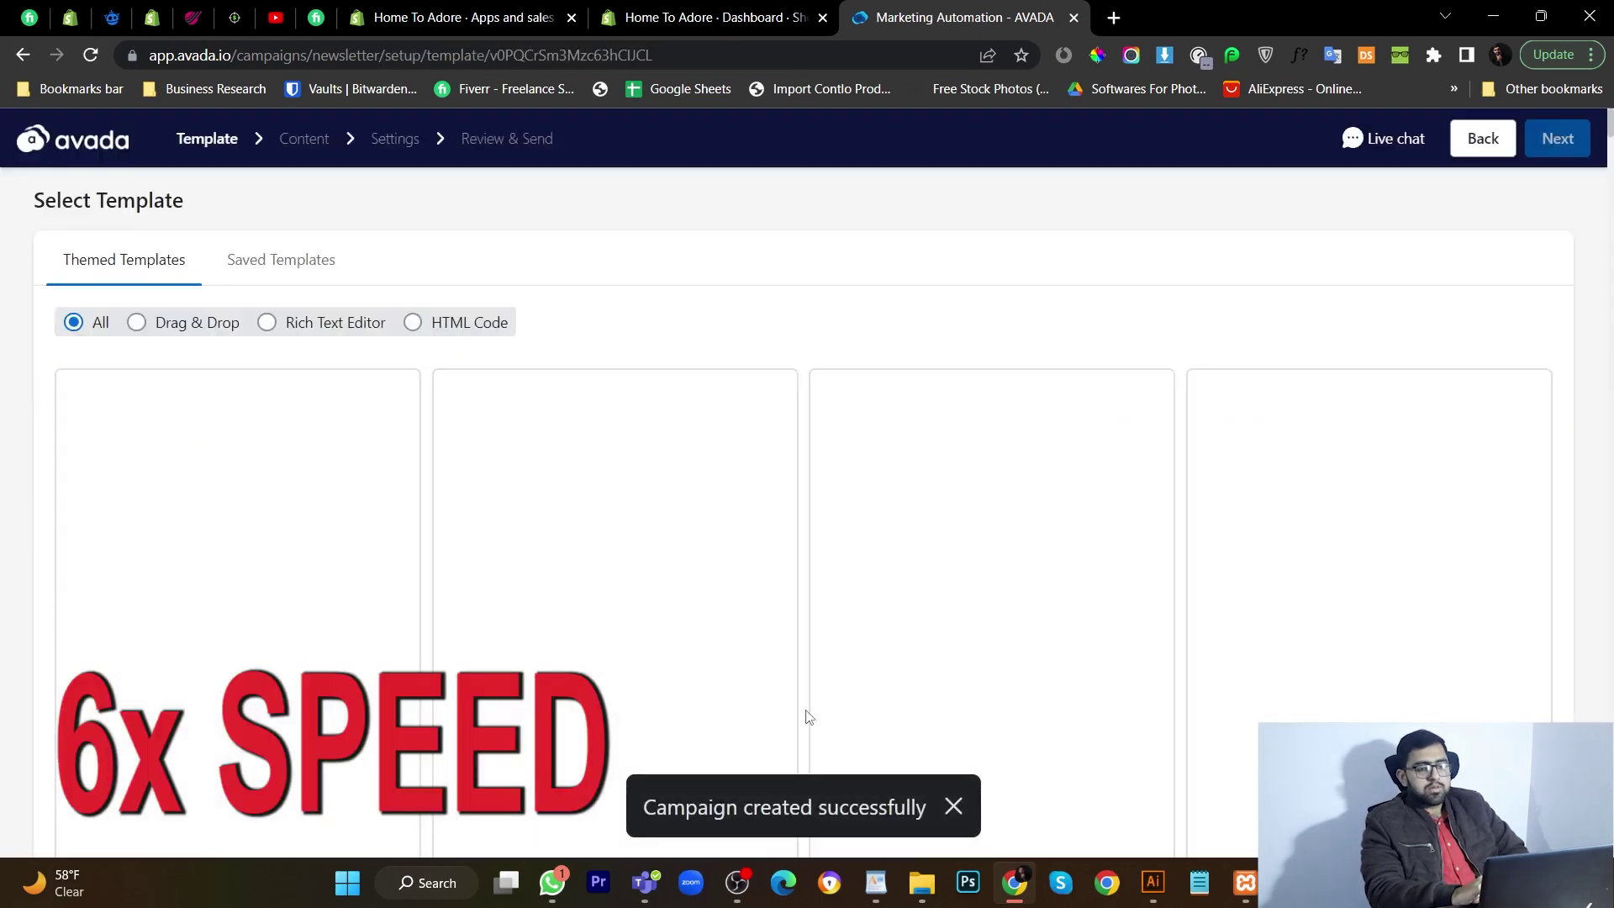
{"action": "scroll", "coordinate": [1051, 416], "scroll_direction": "down", "scroll_amount": 10}
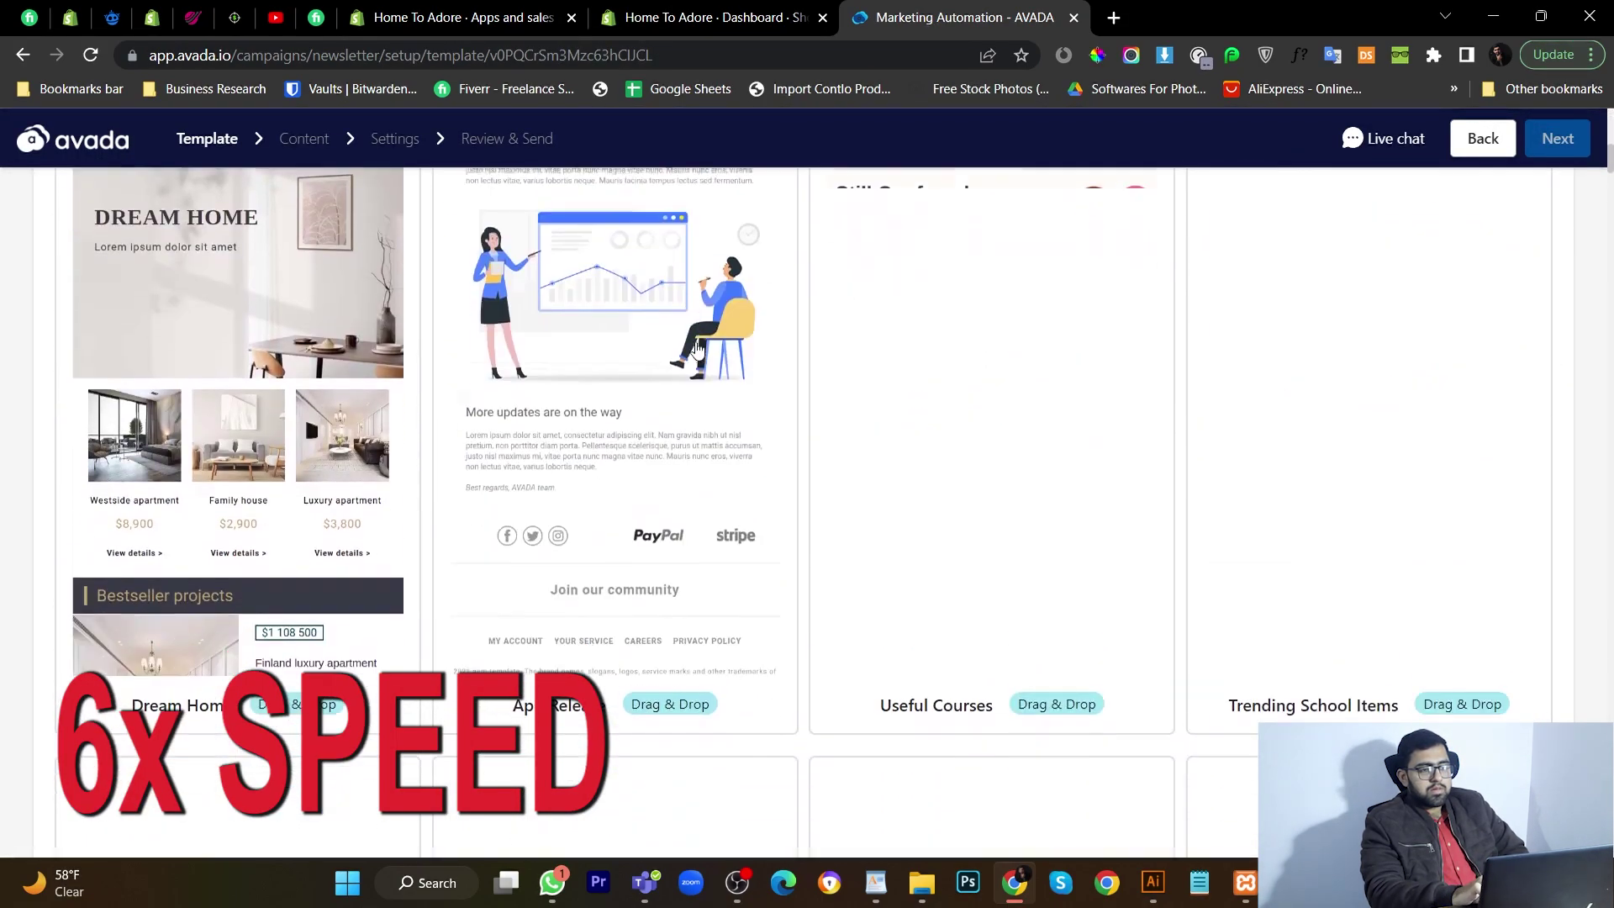
{"action": "scroll", "coordinate": [1030, 402], "scroll_direction": "down", "scroll_amount": 11}
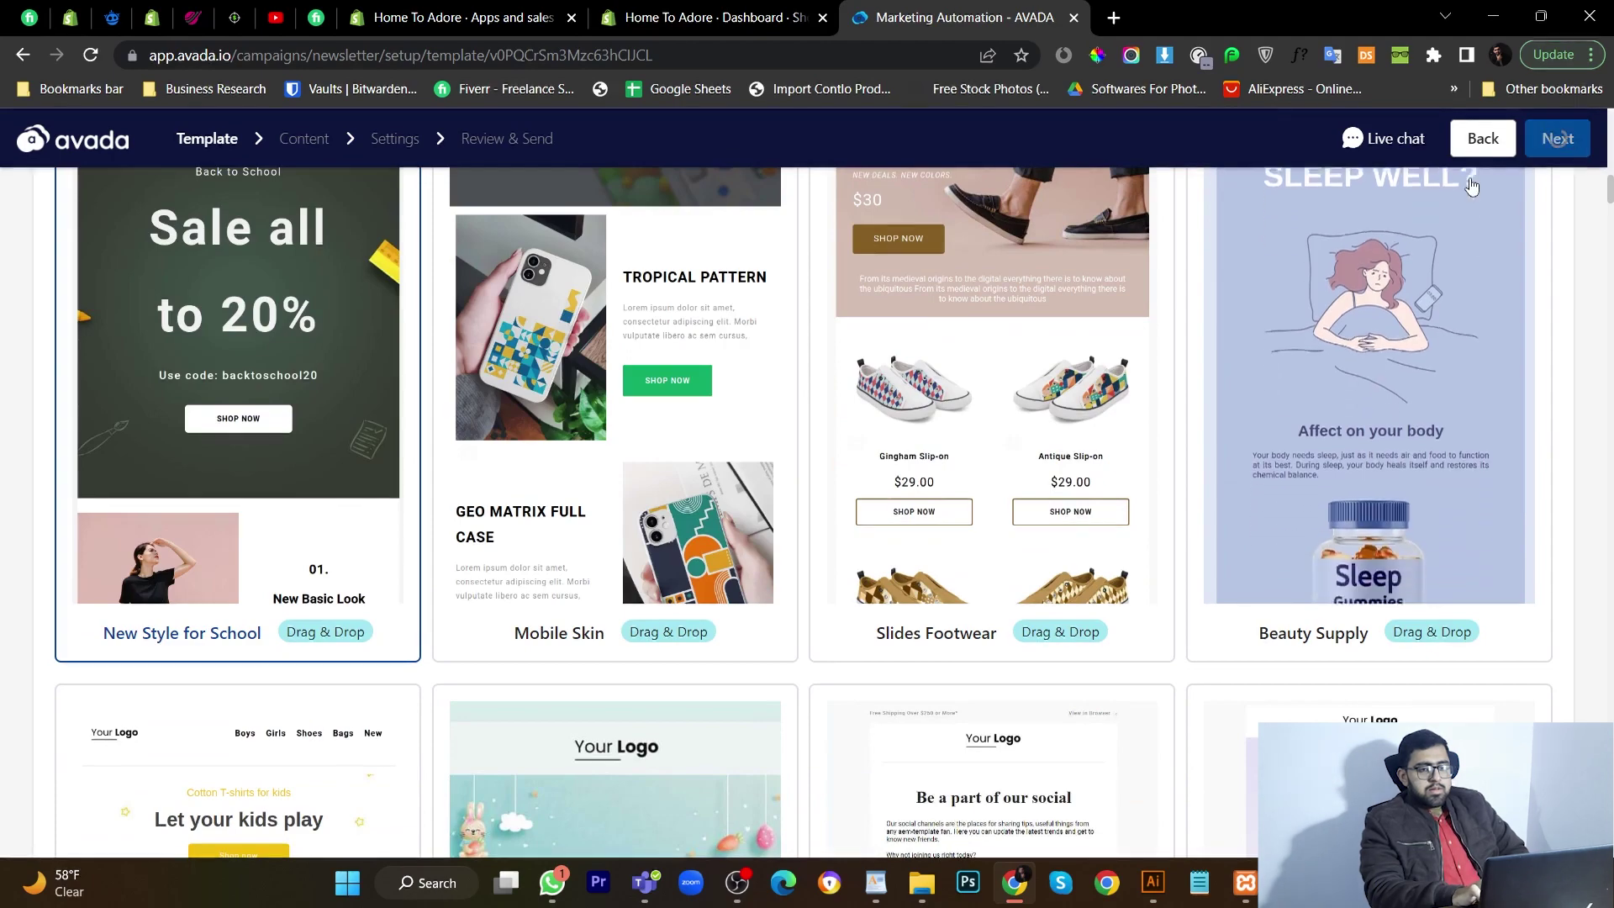
{"action": "scroll", "coordinate": [1244, 475], "scroll_direction": "down", "scroll_amount": 2}
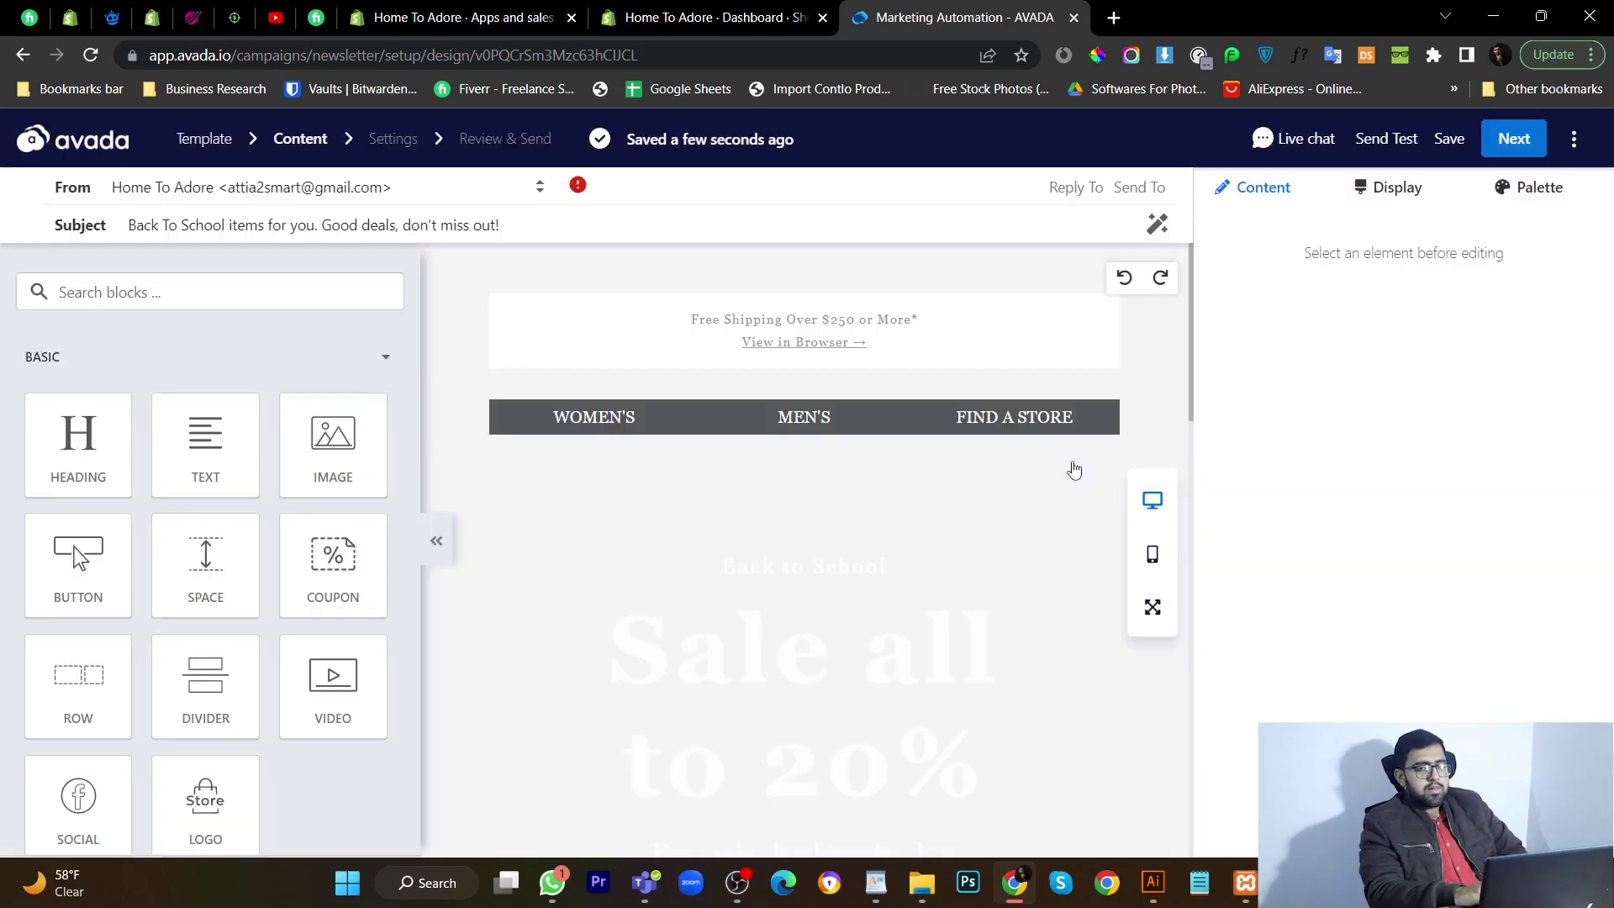
Step: Scroll through the unchanged Back to School email preview and advance to the Settings step
{"action": "left_click_drag", "start_coordinate": [1070, 468], "coordinate": [1042, 463]}
{"action": "scroll", "coordinate": [1040, 465], "scroll_direction": "down", "scroll_amount": 10}
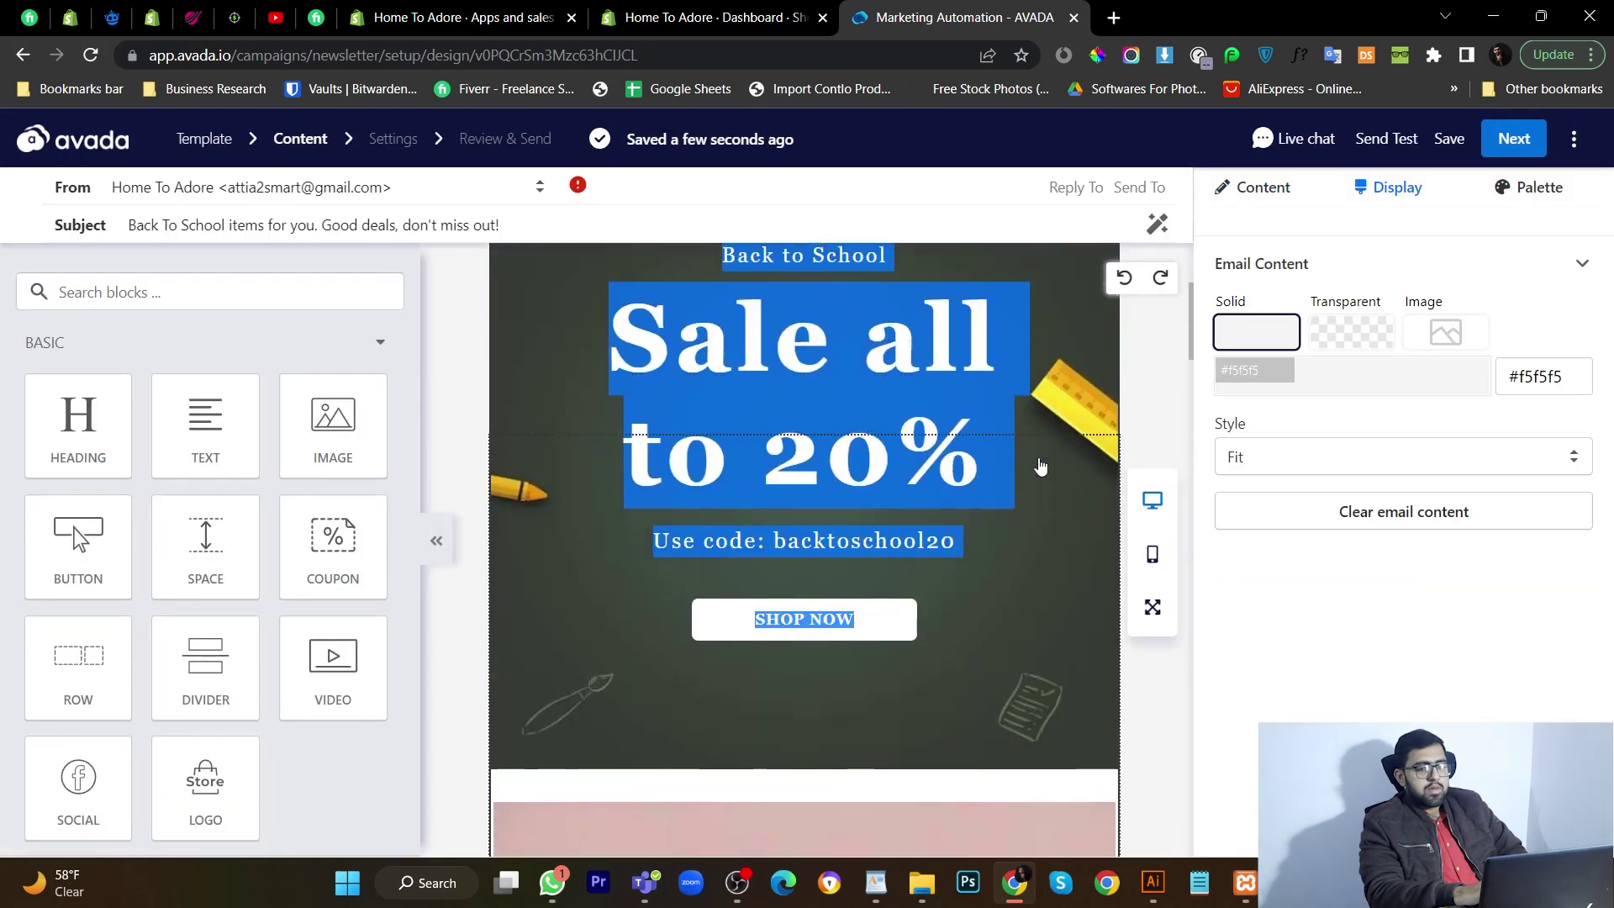
{"action": "scroll", "coordinate": [1040, 464], "scroll_direction": "up", "scroll_amount": 3}
{"action": "scroll", "coordinate": [1041, 465], "scroll_direction": "down", "scroll_amount": 10}
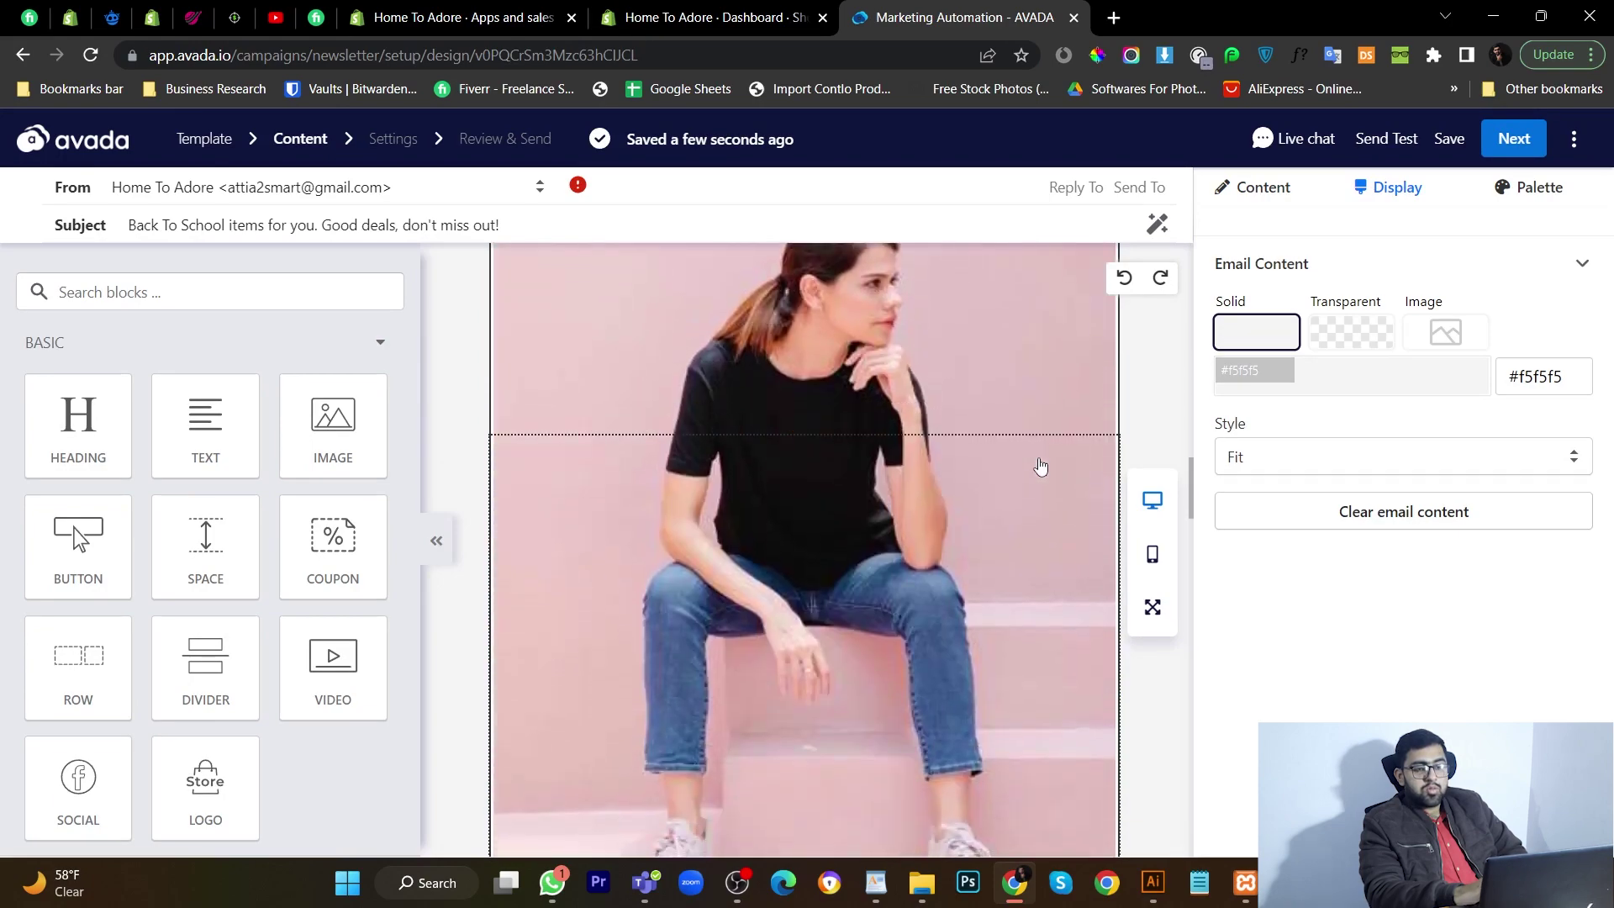
{"action": "scroll", "coordinate": [1040, 465], "scroll_direction": "down", "scroll_amount": 10}
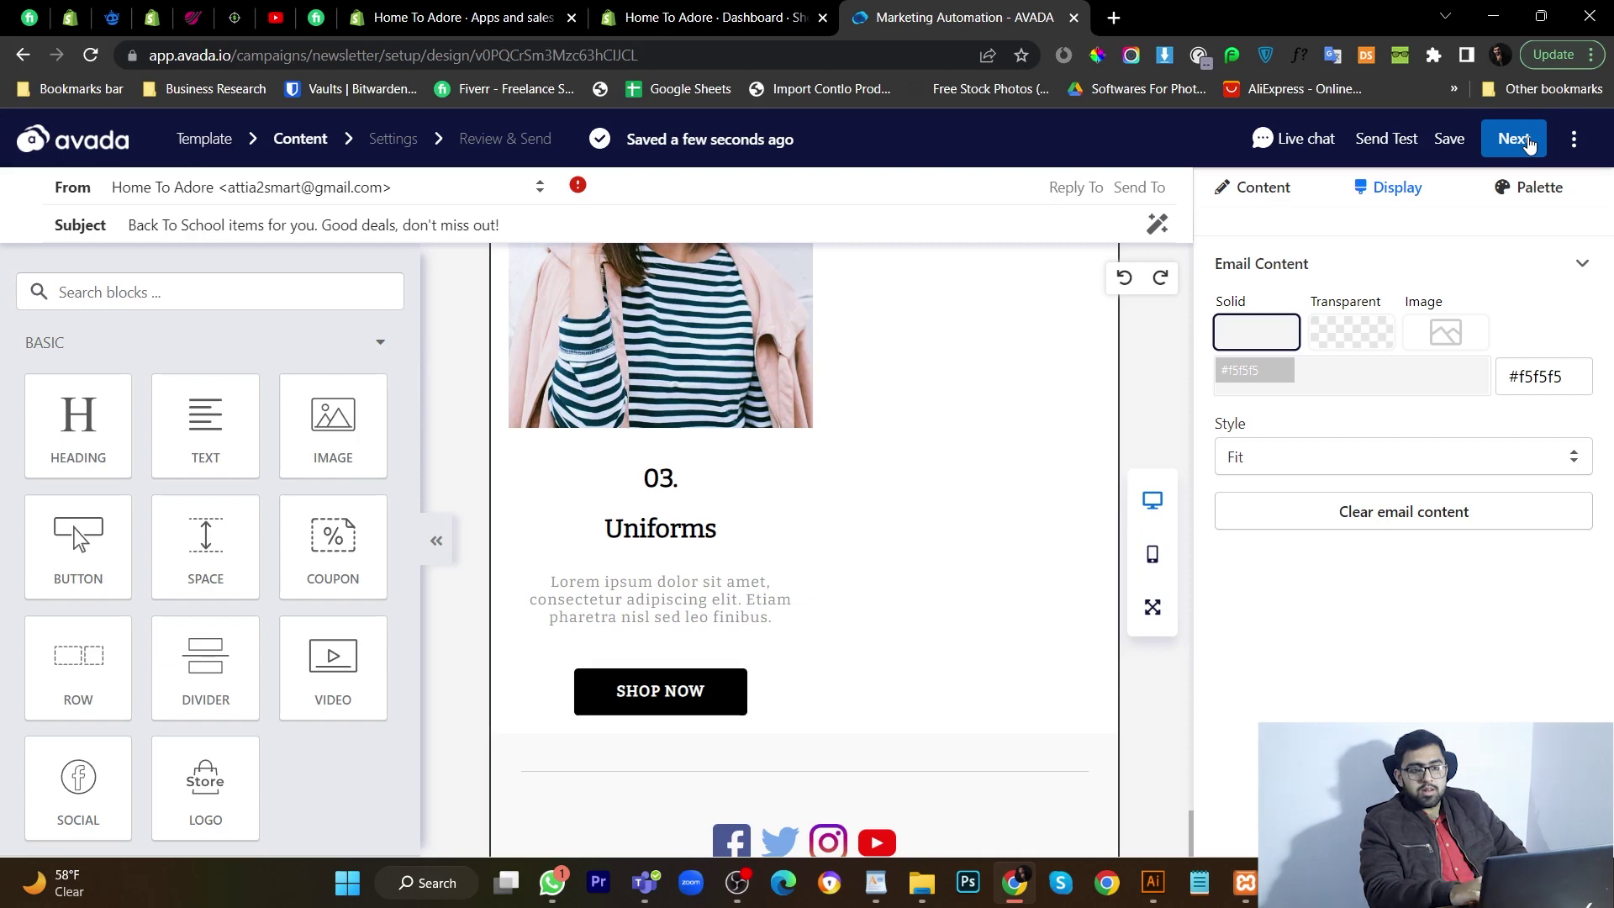
{"action": "left_click", "coordinate": [1540, 150]}
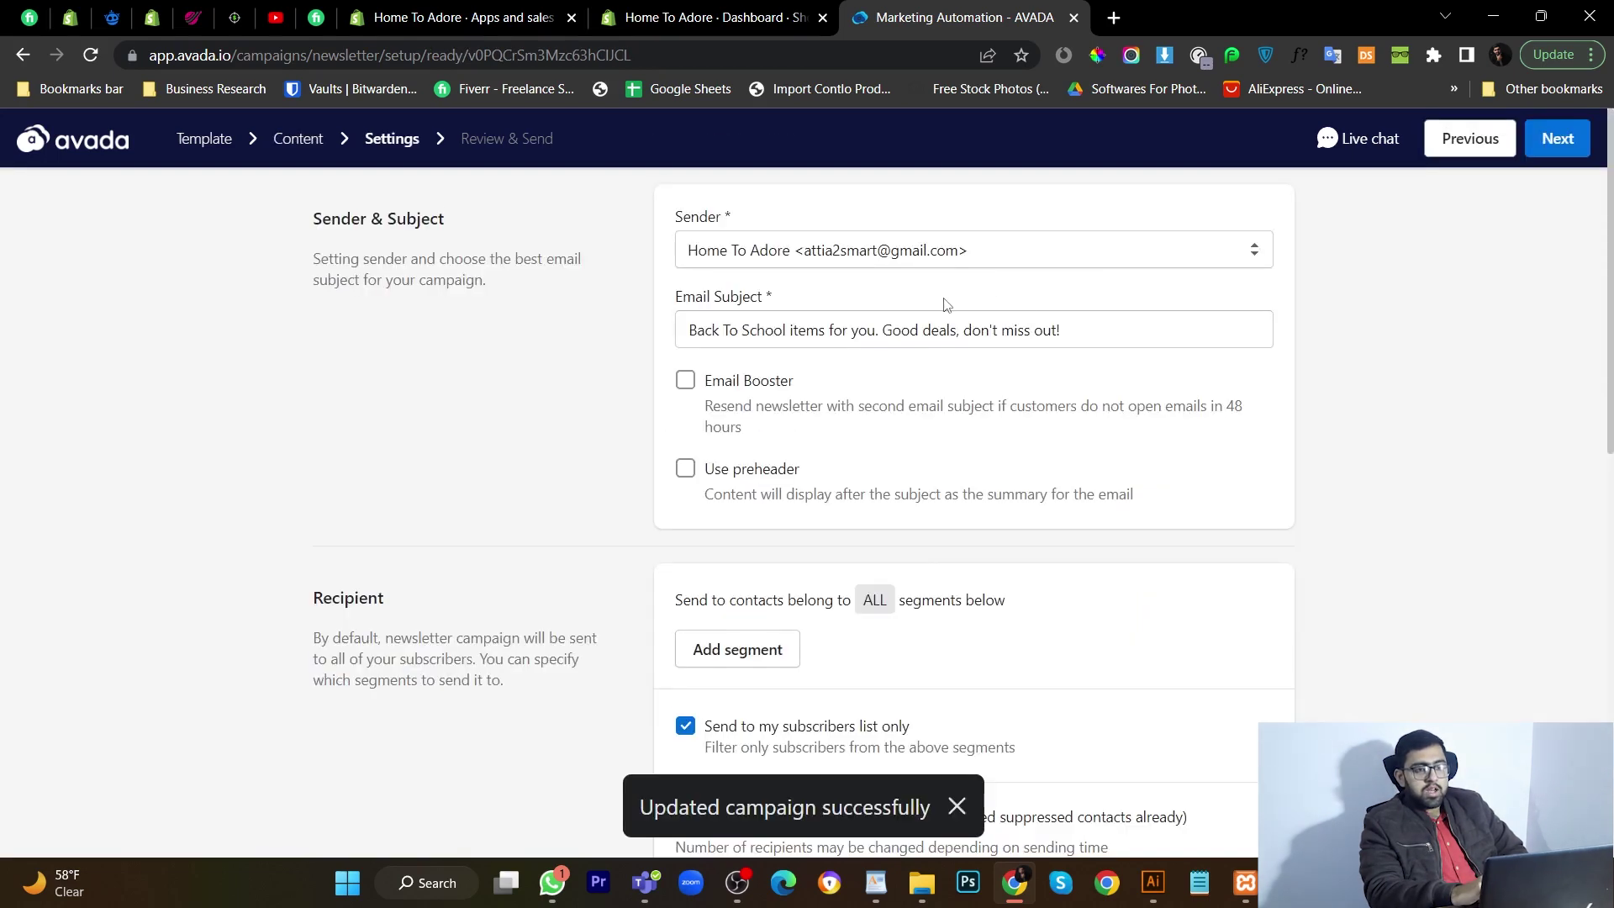
Step: Review the sender and subject settings, take the Back To School campaign live, and open its report
{"action": "scroll", "coordinate": [945, 304], "scroll_direction": "down", "scroll_amount": 4}
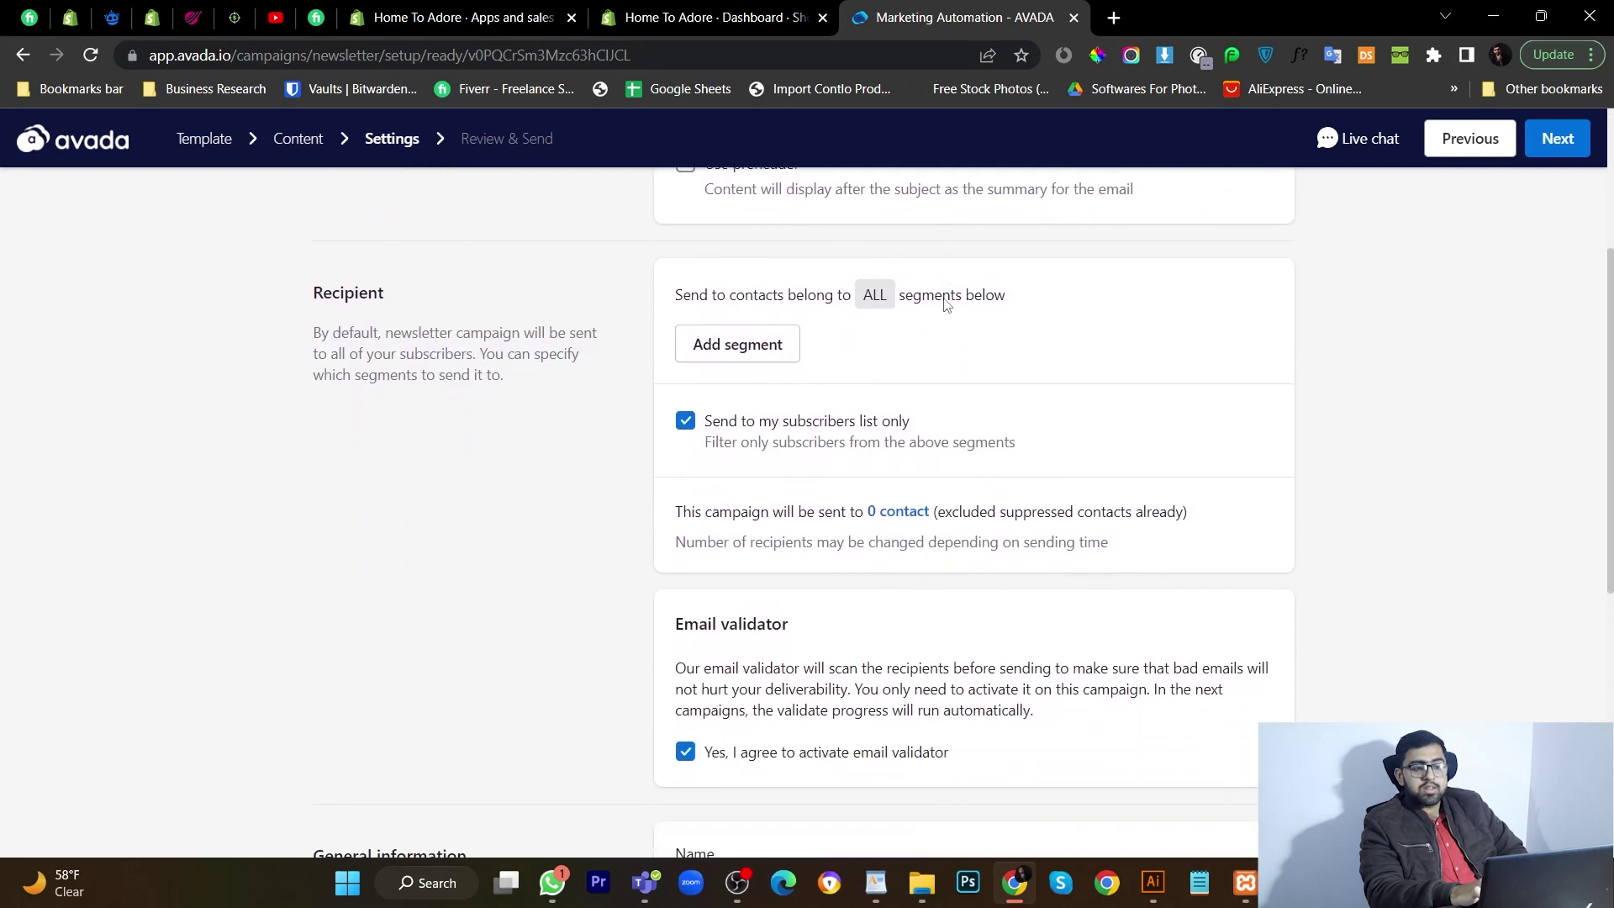
{"action": "scroll", "coordinate": [946, 304], "scroll_direction": "down", "scroll_amount": 7}
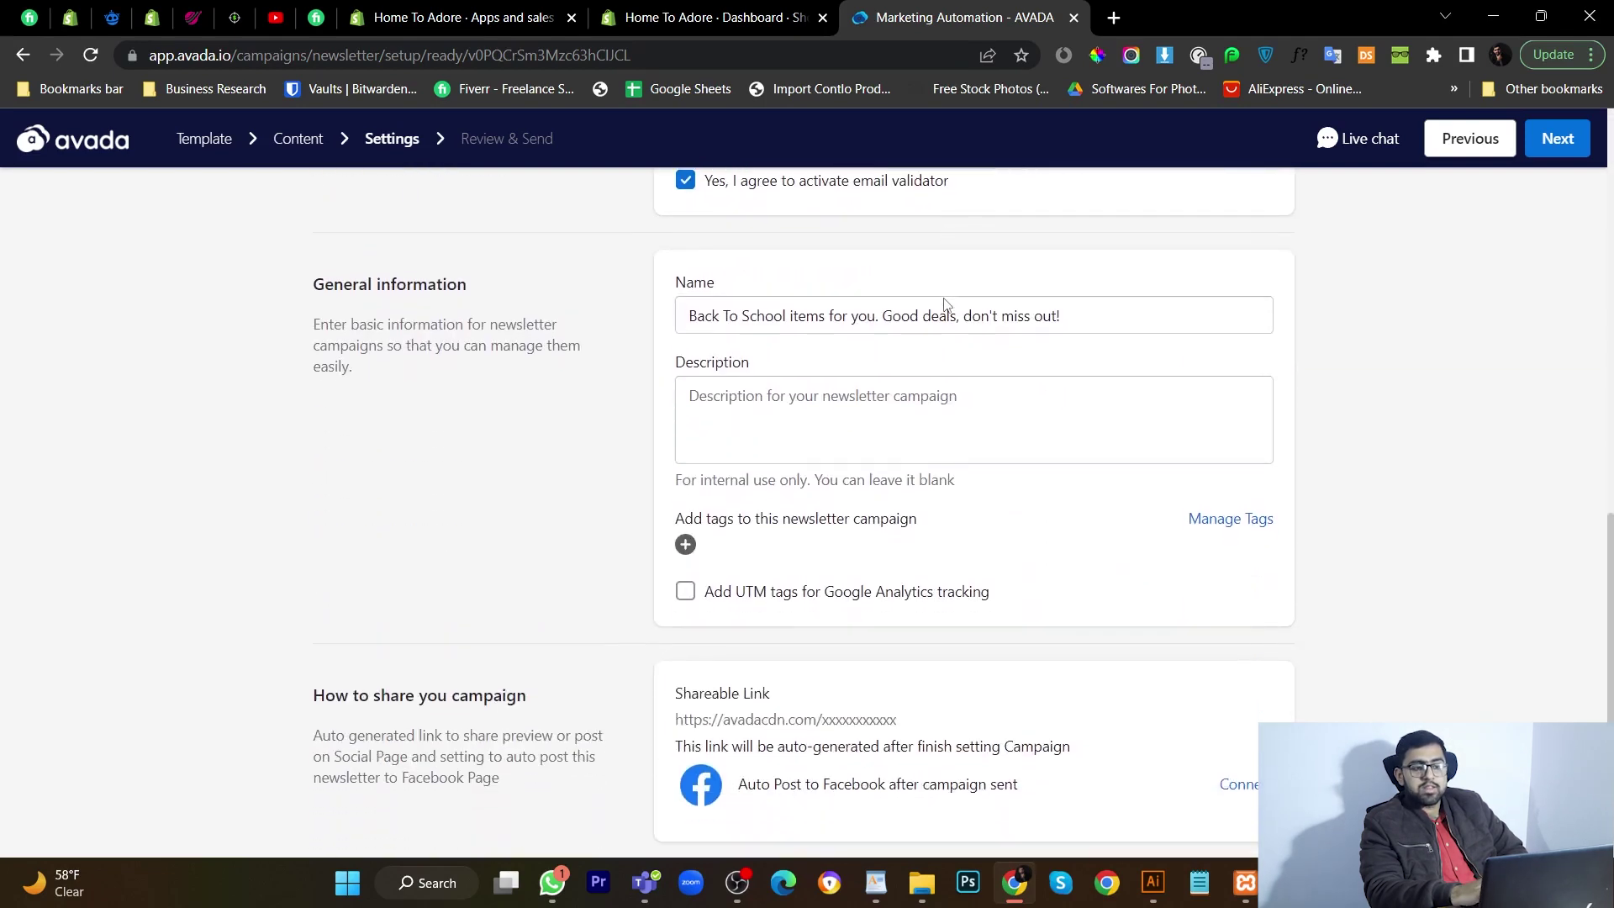
{"action": "scroll", "coordinate": [945, 304], "scroll_direction": "up", "scroll_amount": 11}
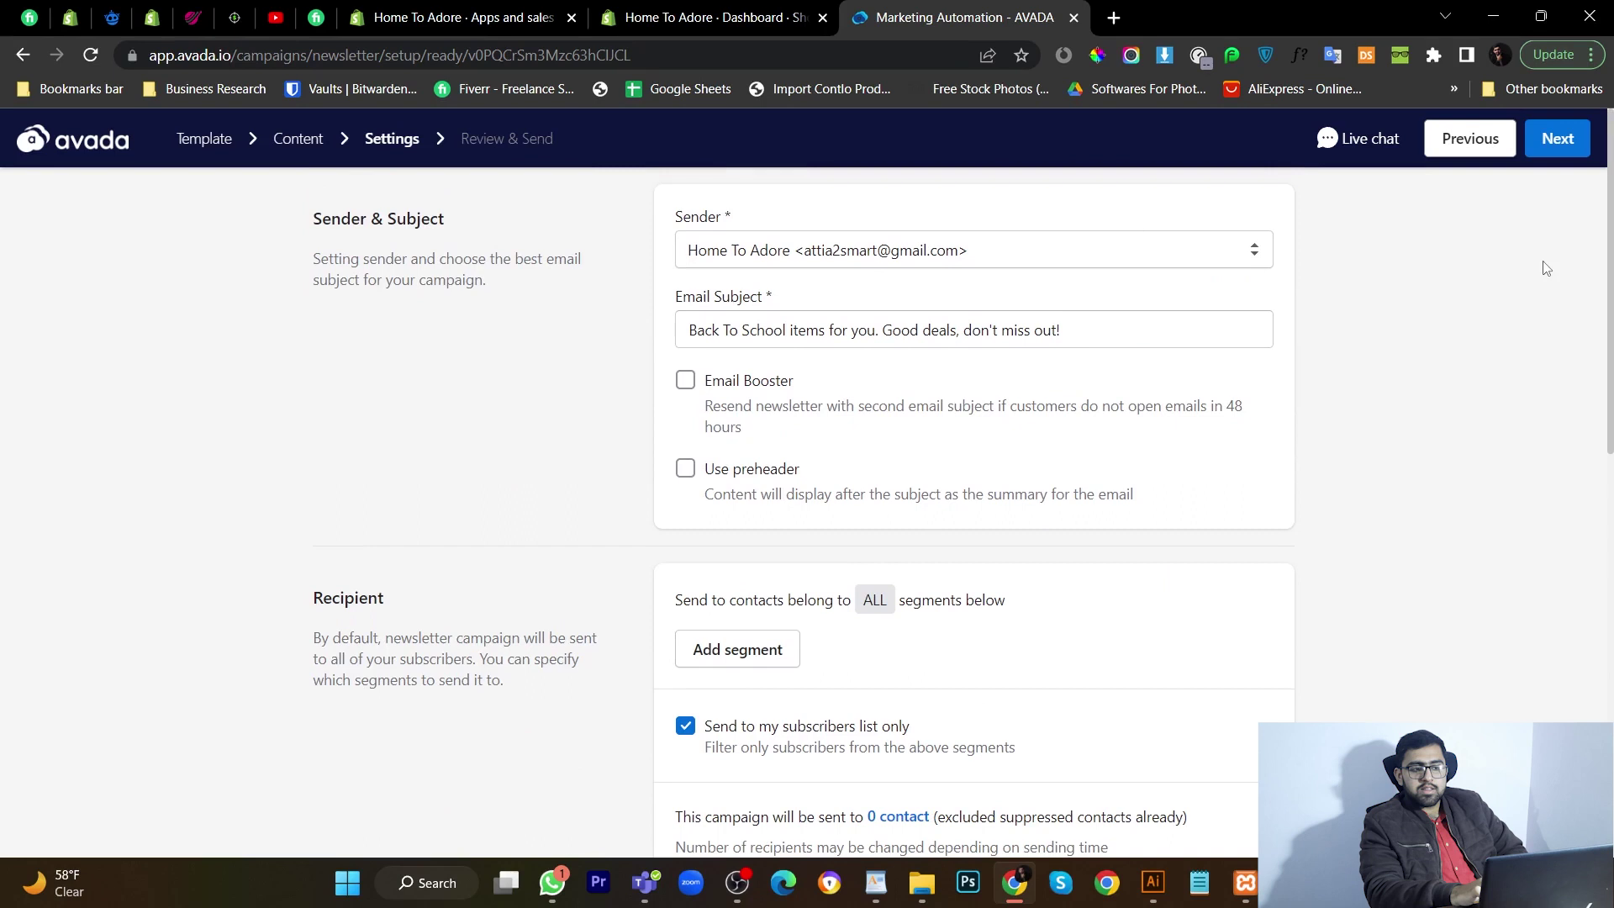
{"action": "left_click", "coordinate": [1560, 148]}
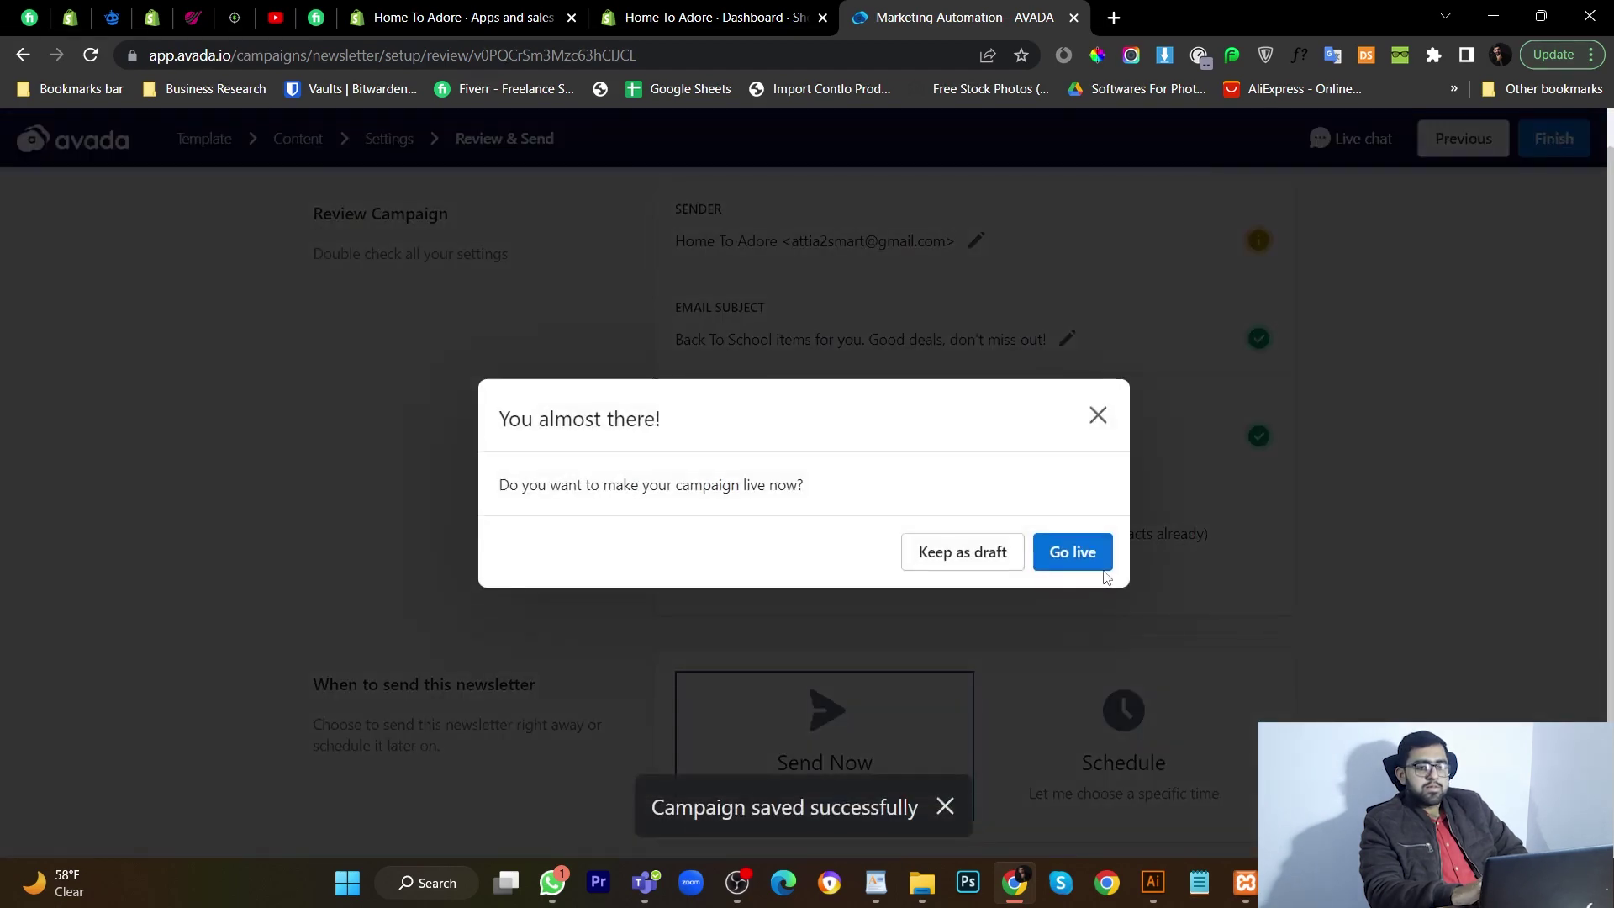
{"action": "left_click", "coordinate": [1102, 572]}
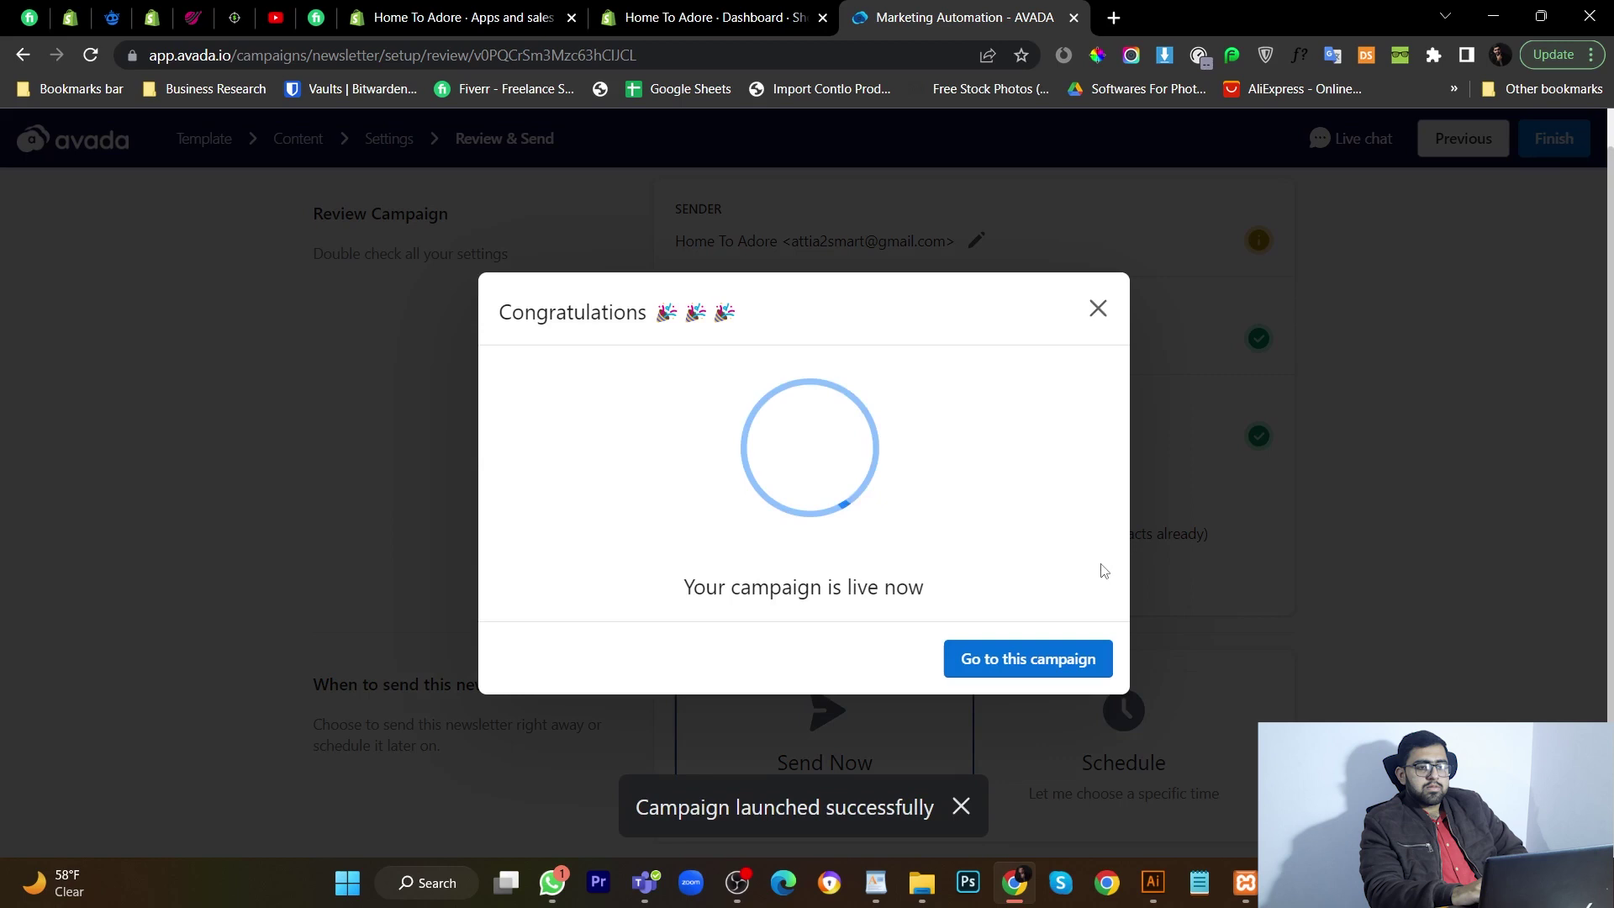
{"action": "left_click", "coordinate": [1090, 658]}
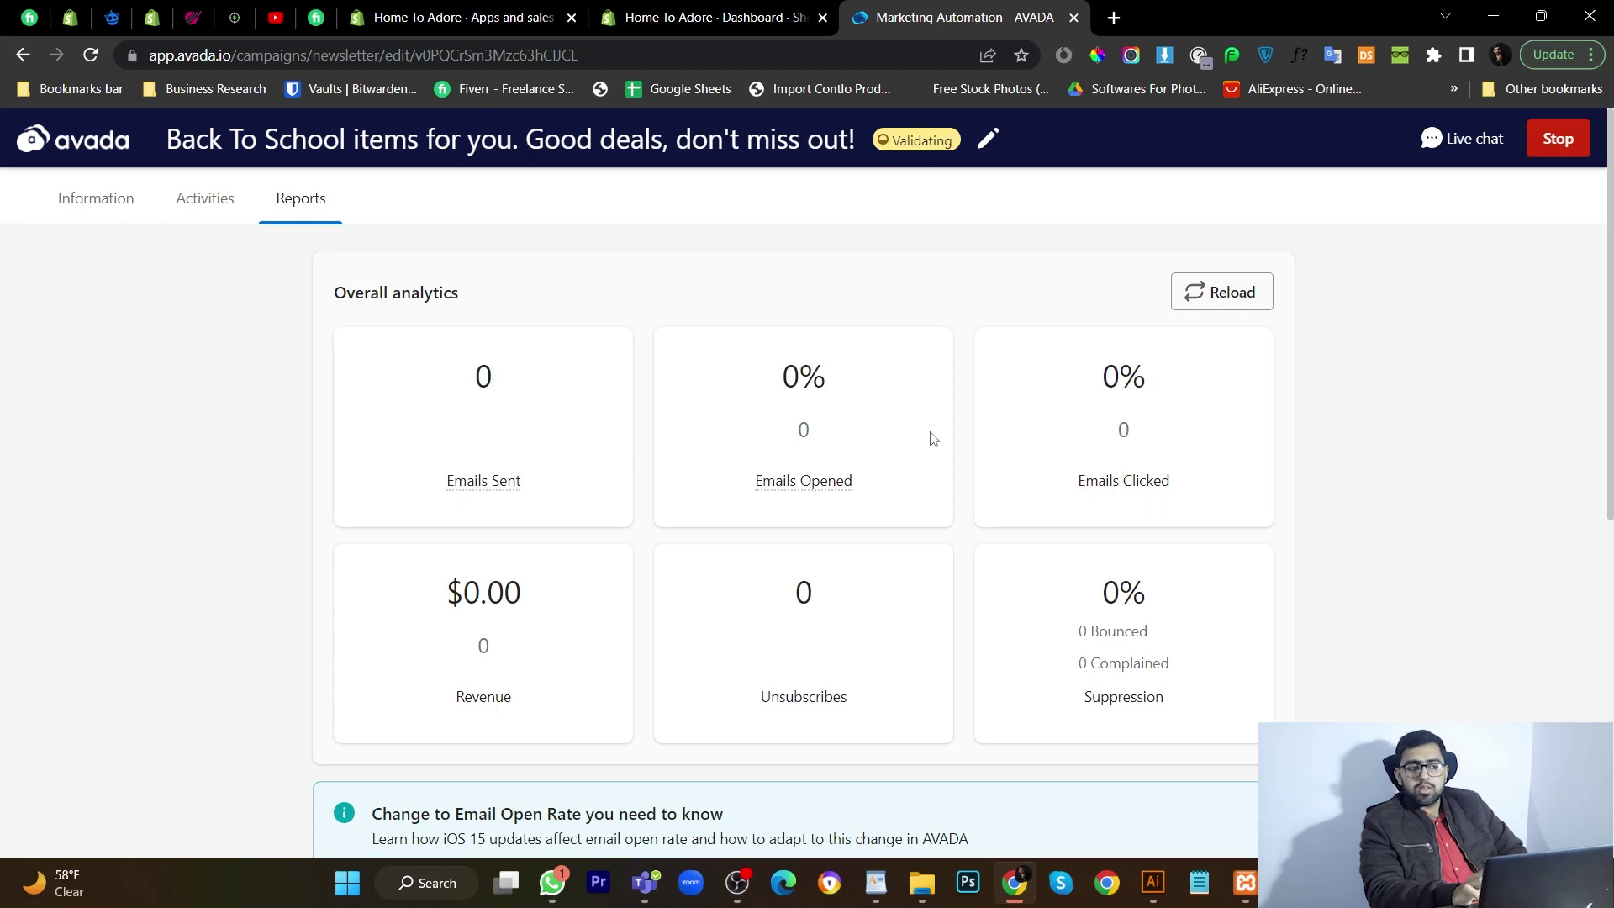
Step: Go to Forms in the sidebar and open the First popup row's details
{"action": "left_click", "coordinate": [107, 148]}
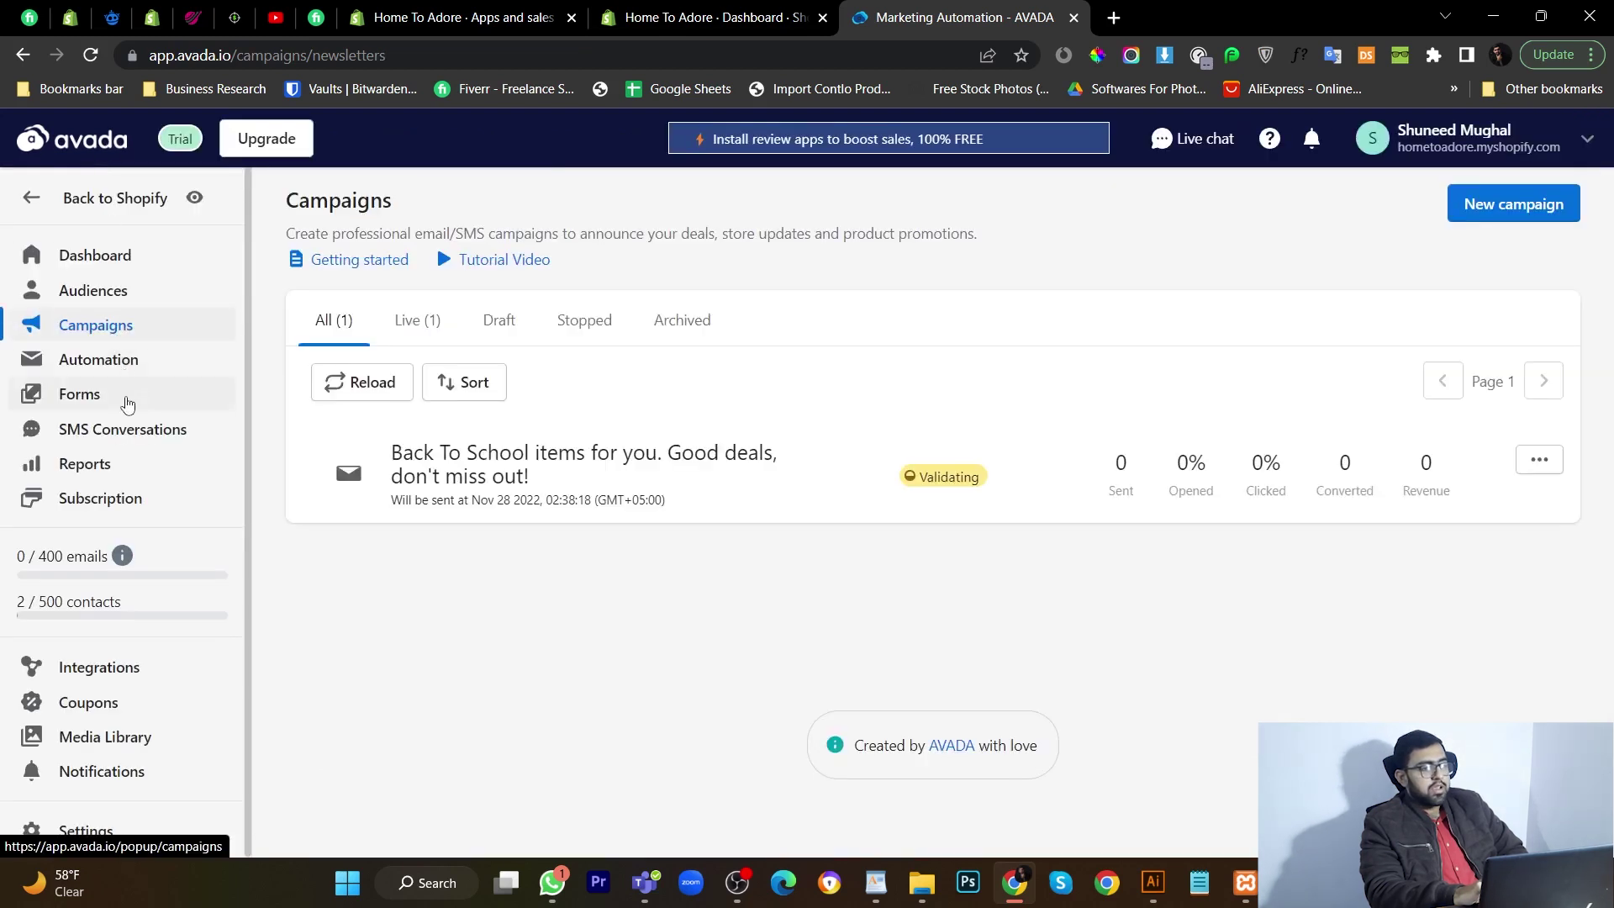
{"action": "left_click", "coordinate": [127, 405]}
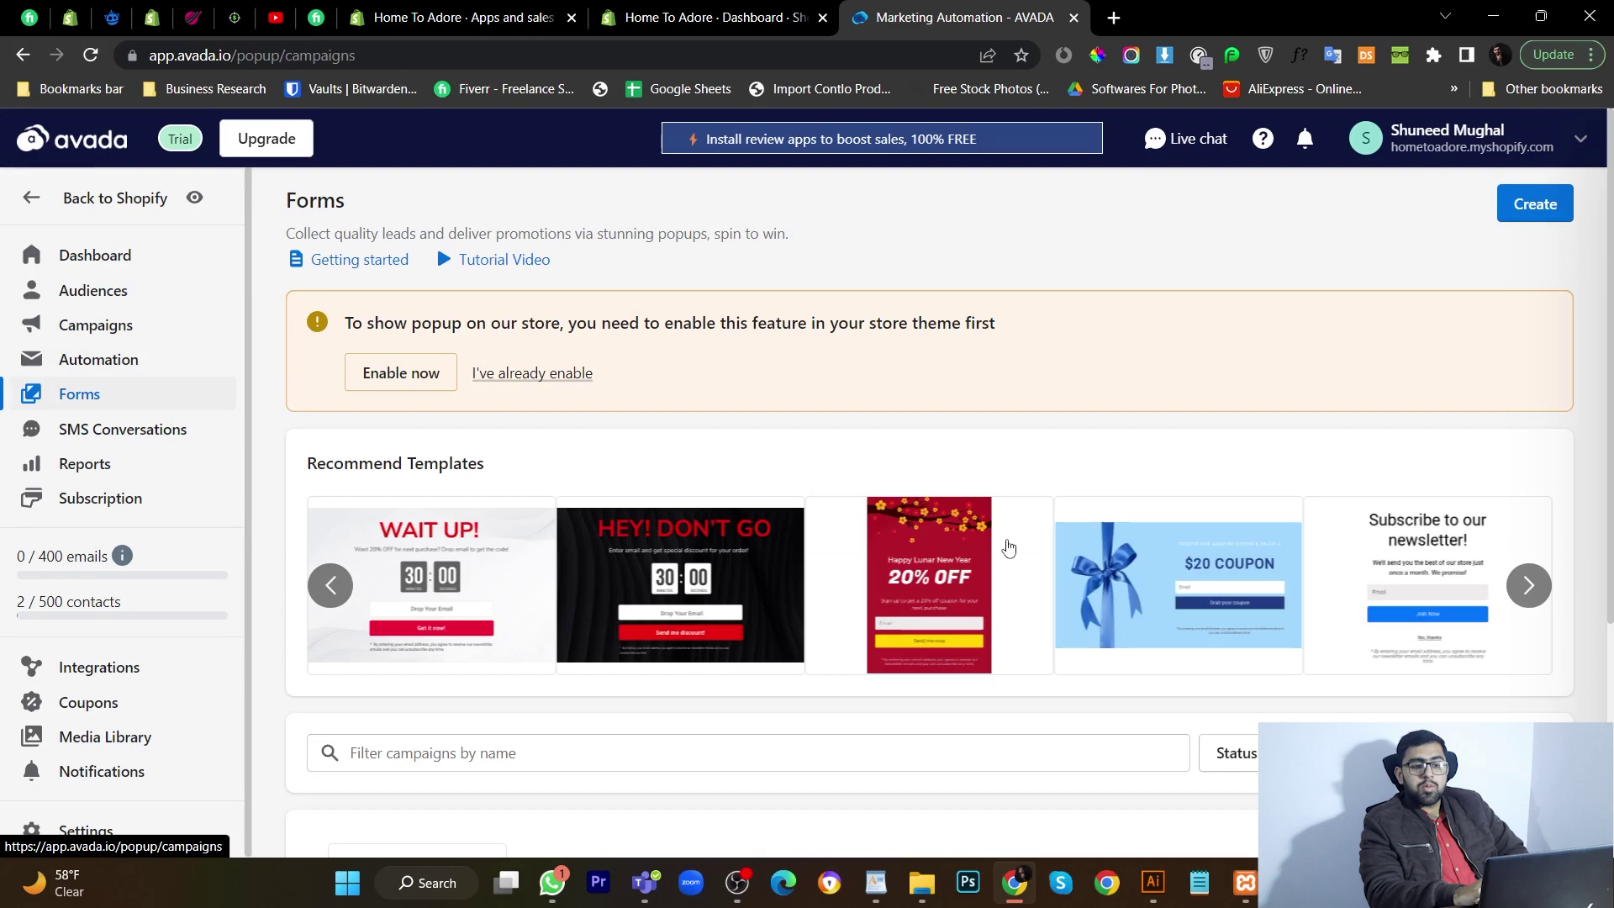
{"action": "scroll", "coordinate": [1005, 547], "scroll_direction": "down", "scroll_amount": 3}
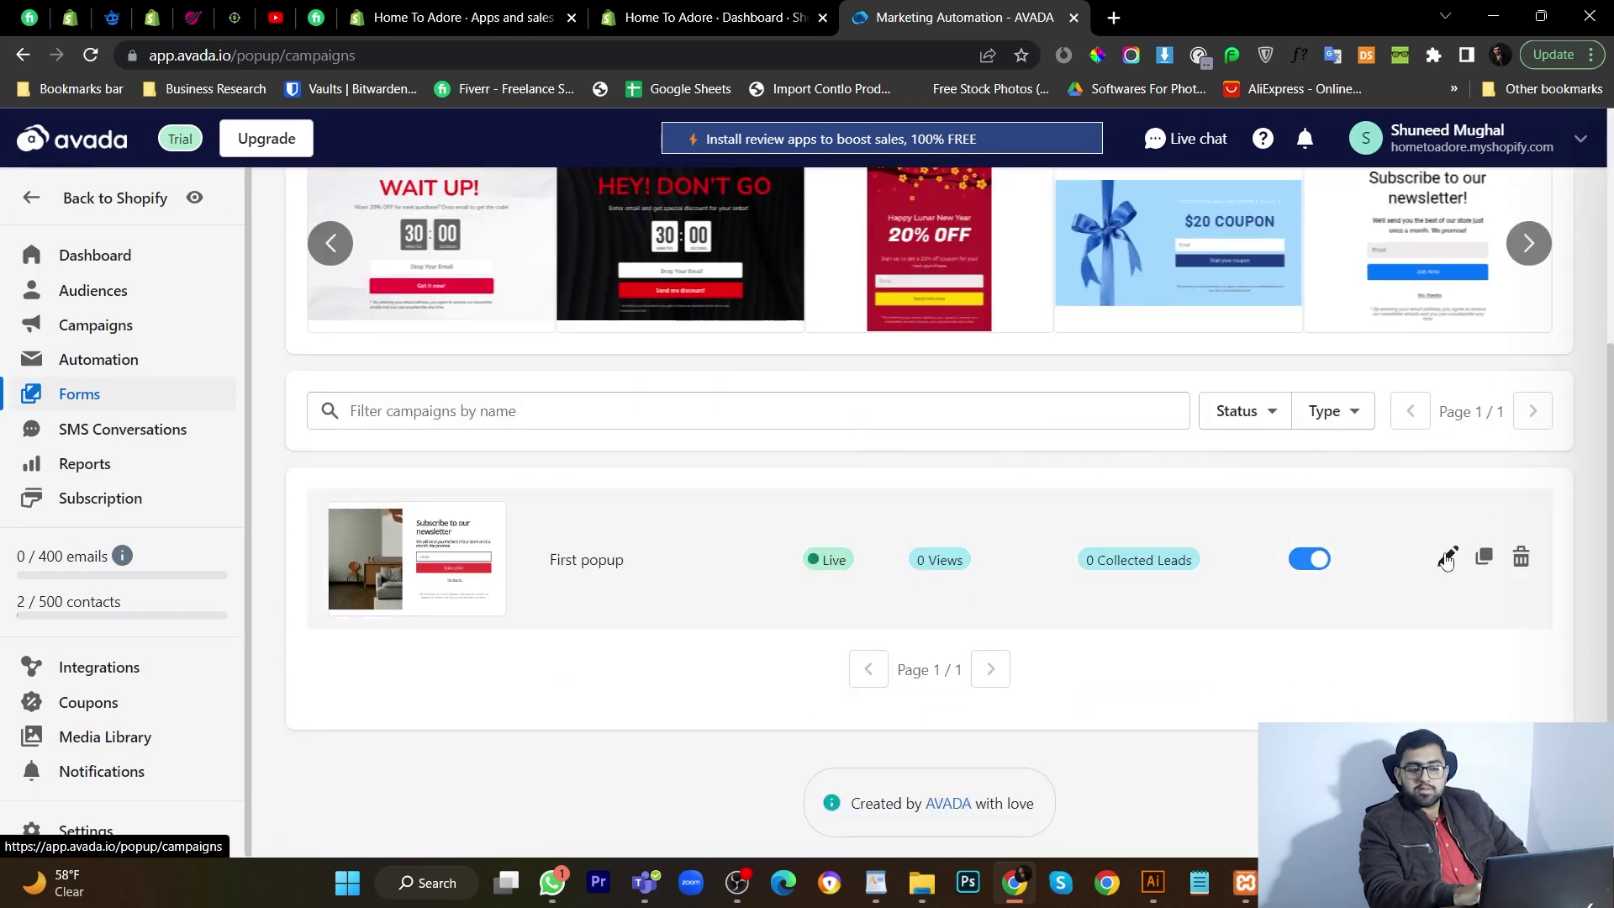
{"action": "left_click", "coordinate": [1448, 554]}
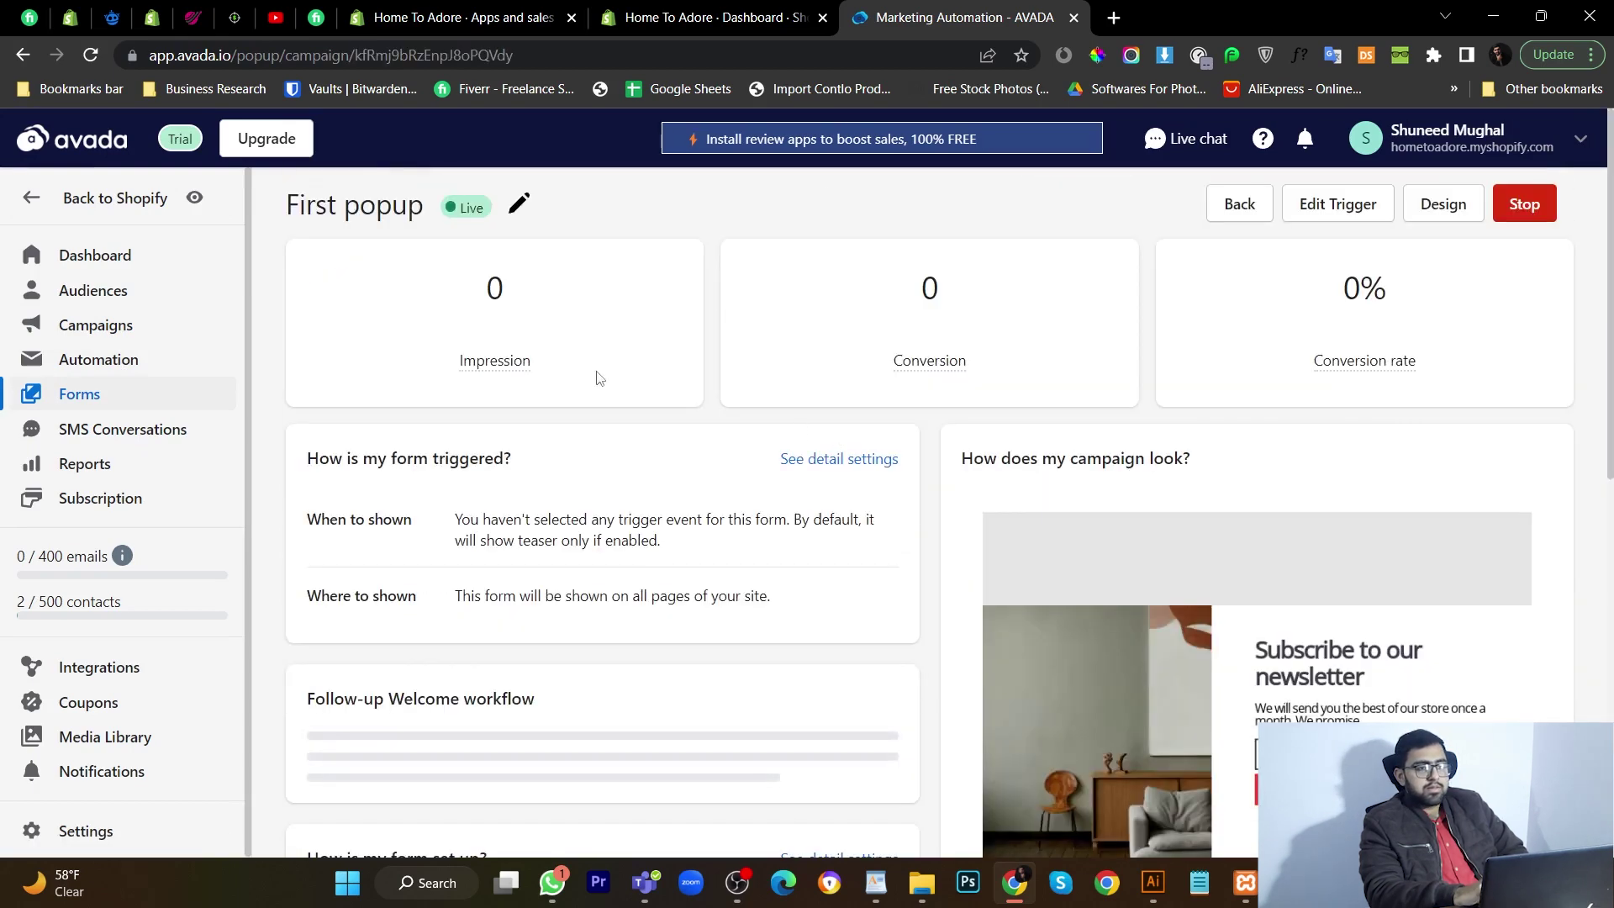
Step: In the detail settings, set the popup's Show again interval to 1 day
{"action": "left_click", "coordinate": [875, 464]}
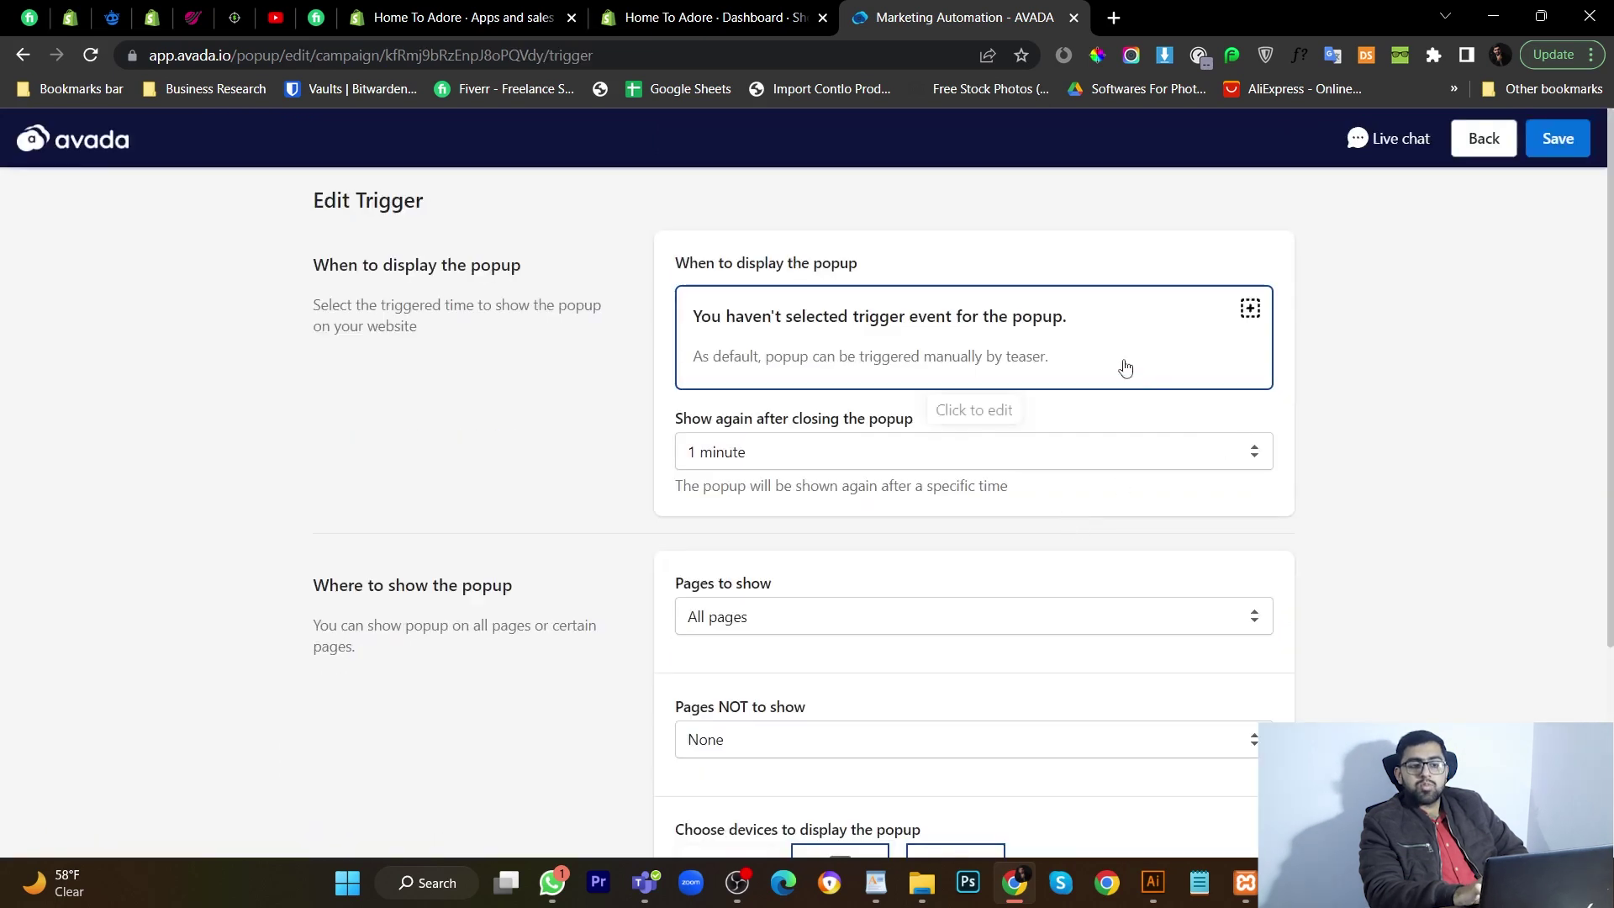
{"action": "left_click", "coordinate": [952, 464]}
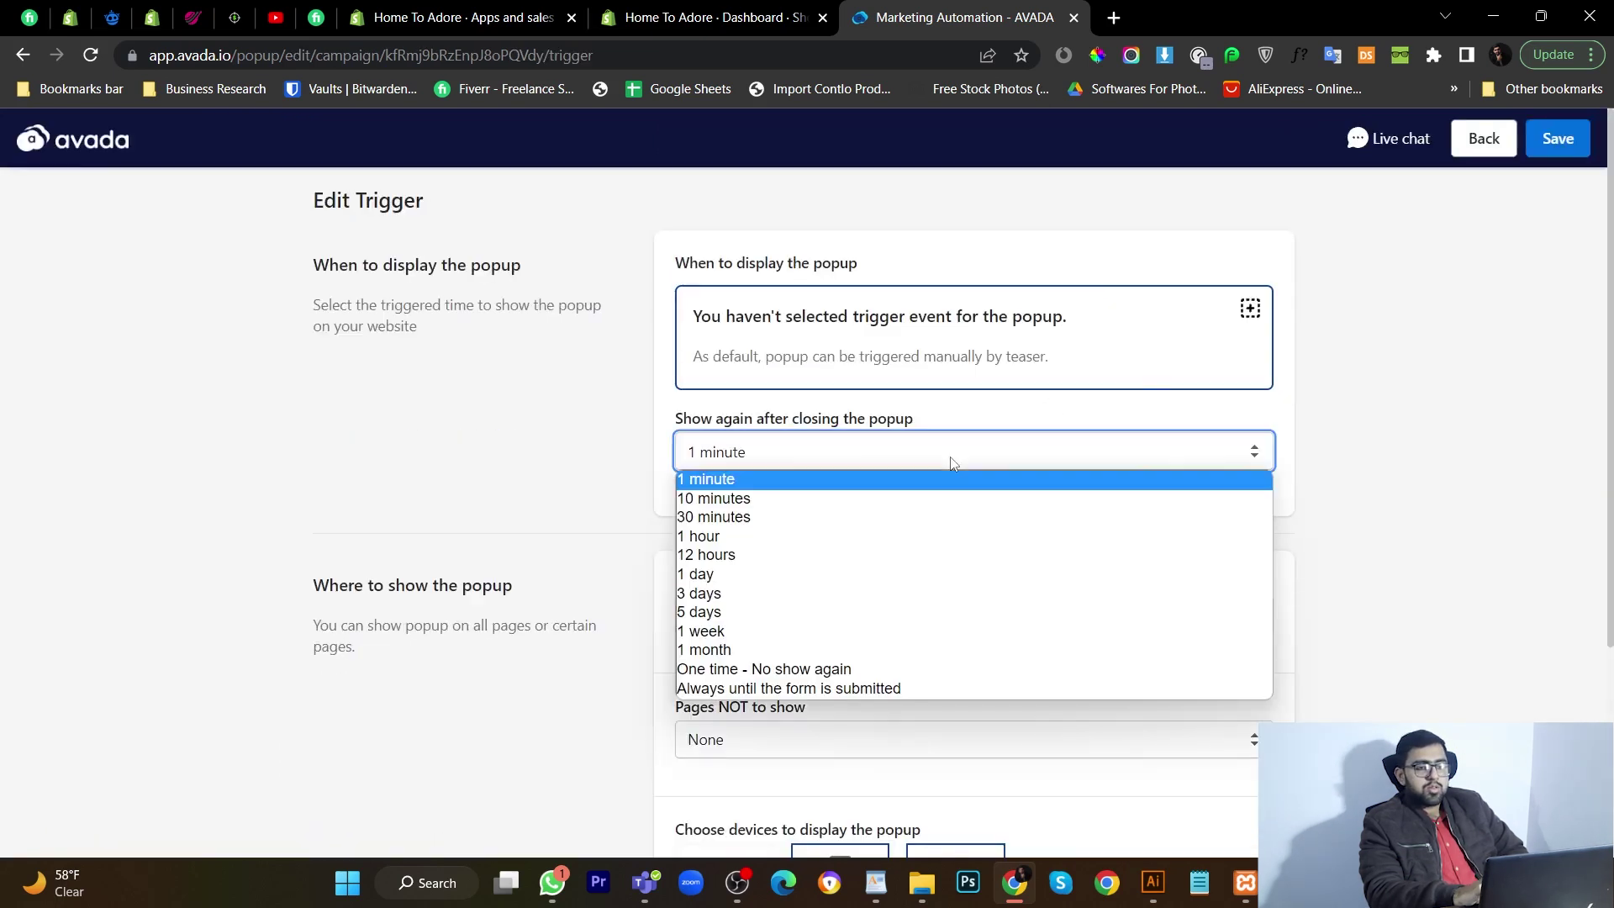
{"action": "left_click", "coordinate": [884, 485]}
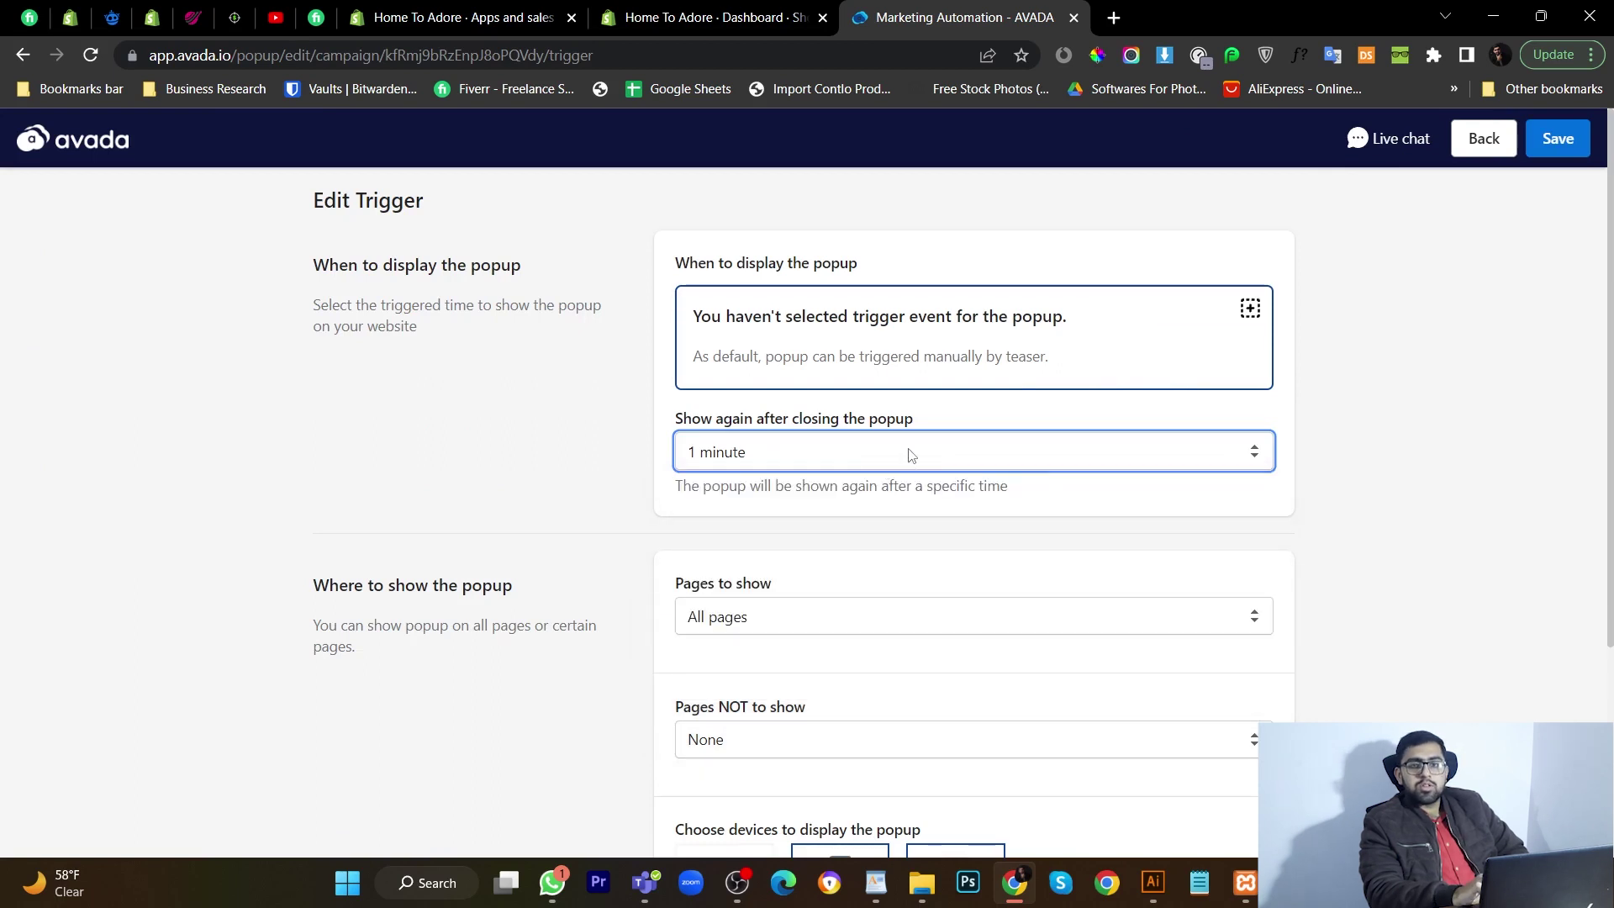
{"action": "left_click", "coordinate": [906, 458]}
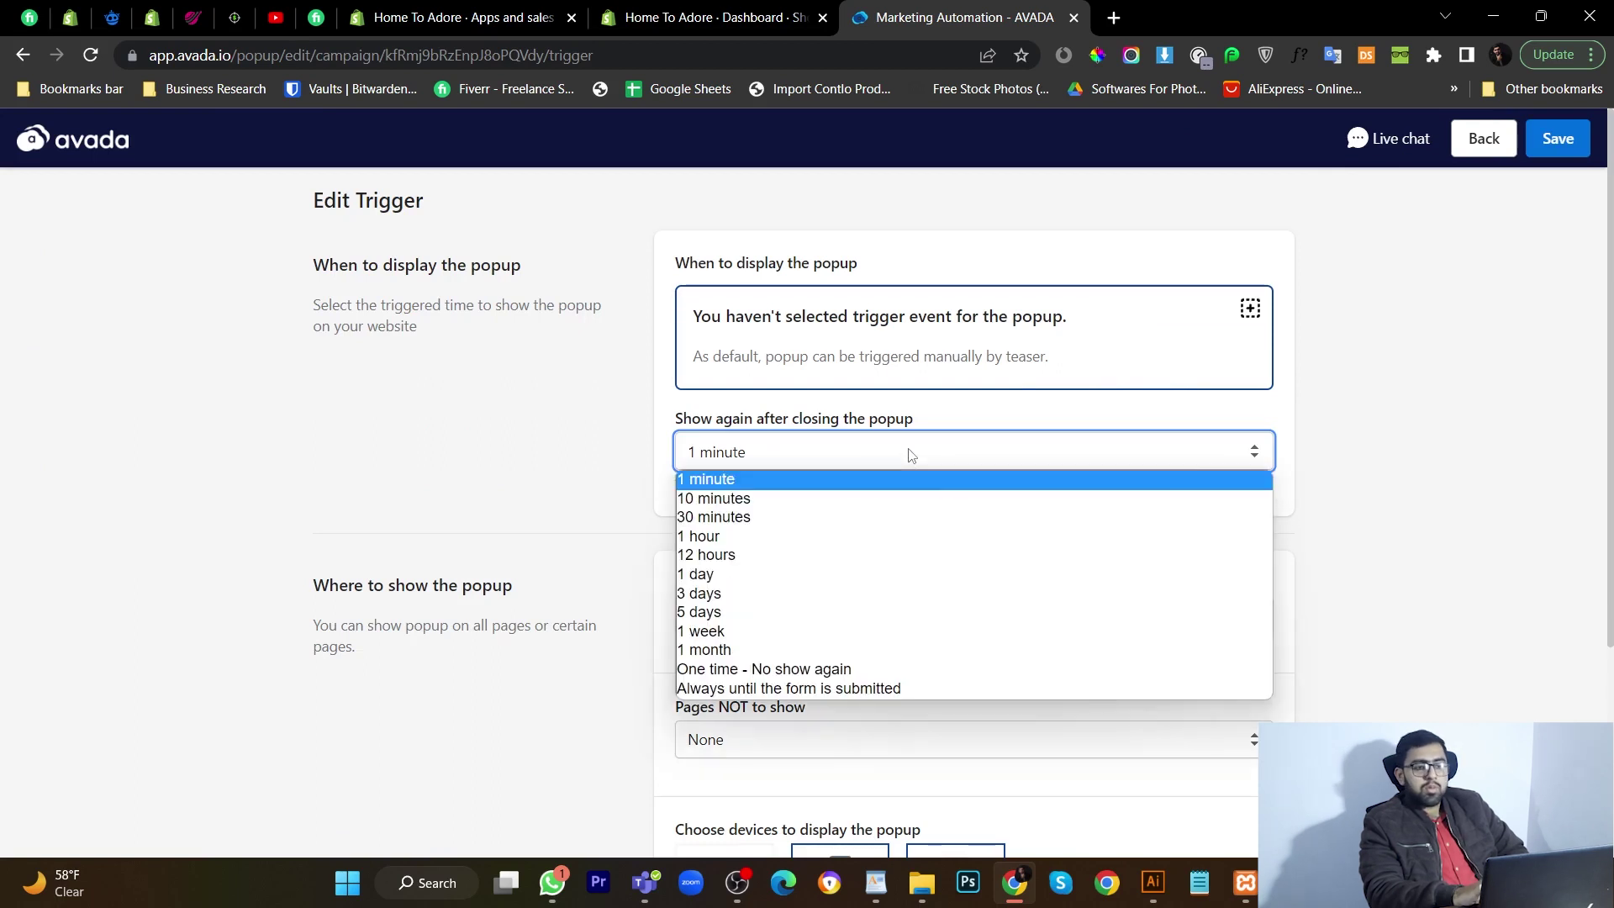
{"action": "left_click", "coordinate": [855, 575]}
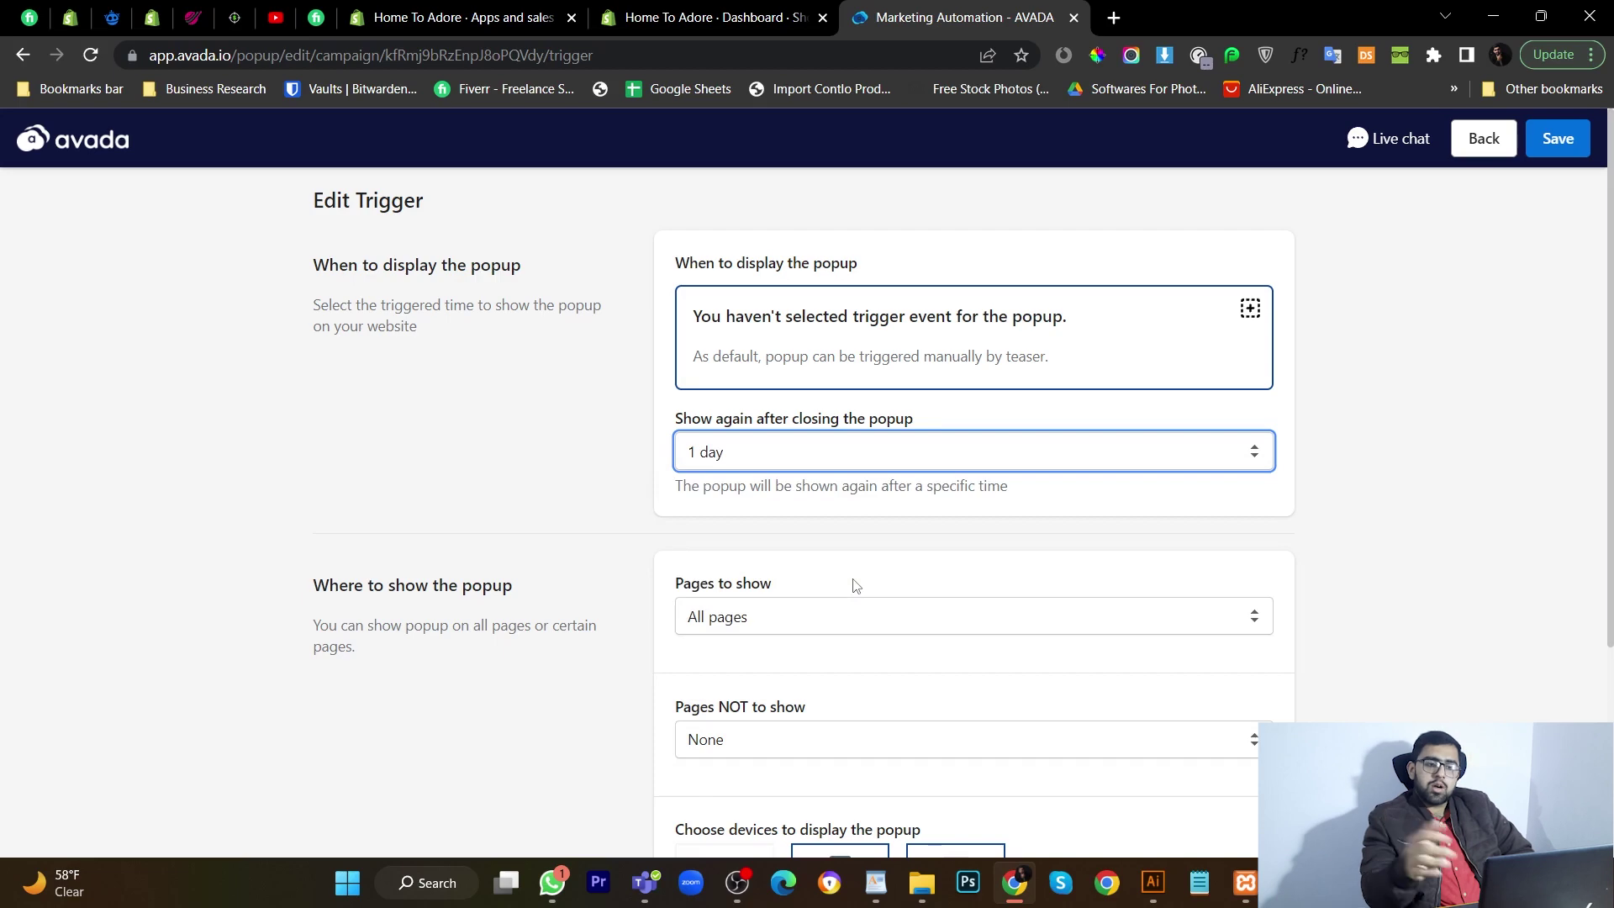
Step: Add an After X seconds trigger set to 12 seconds and save the popup
{"action": "left_click", "coordinate": [1148, 353]}
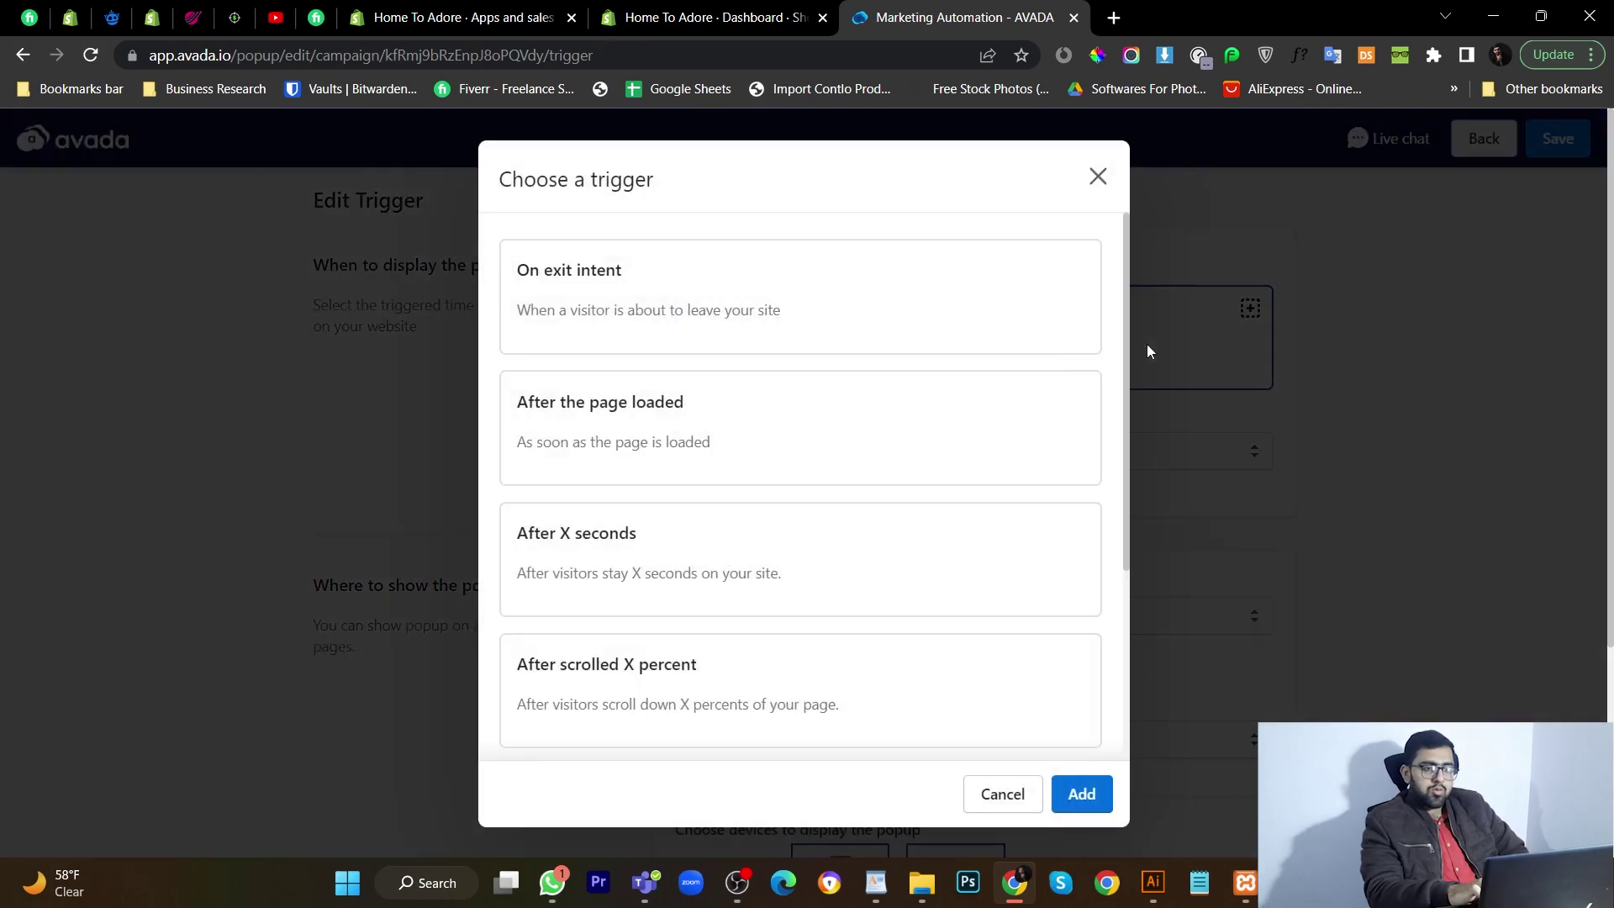
{"action": "left_click", "coordinate": [725, 516]}
{"action": "left_click", "coordinate": [616, 632]}
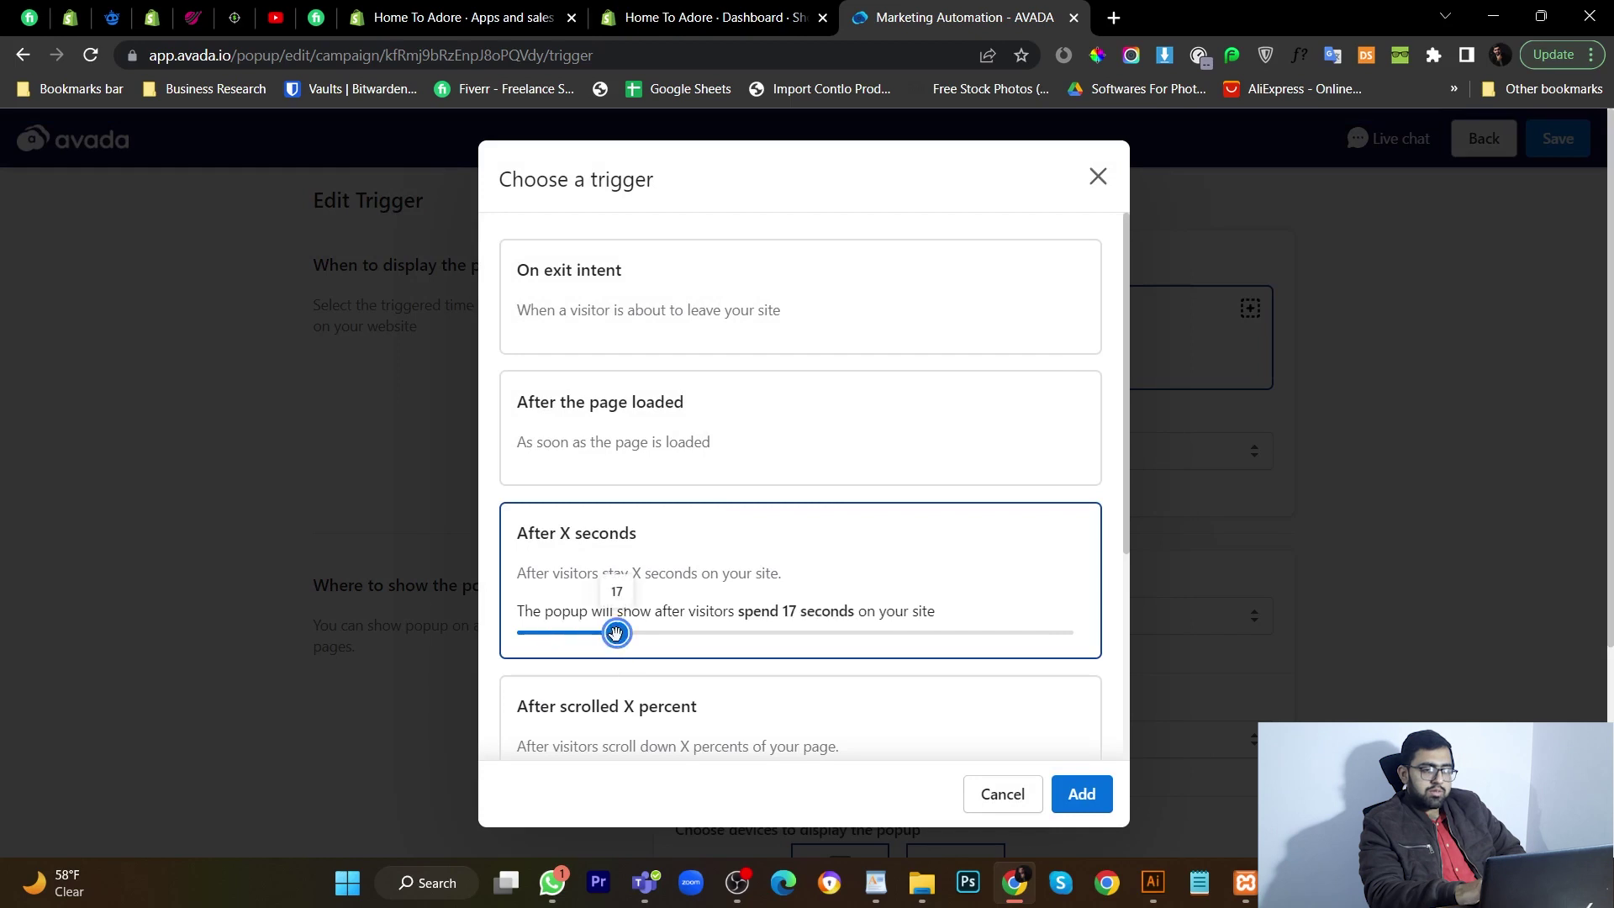
{"action": "left_click_drag", "start_coordinate": [616, 632], "coordinate": [590, 635]}
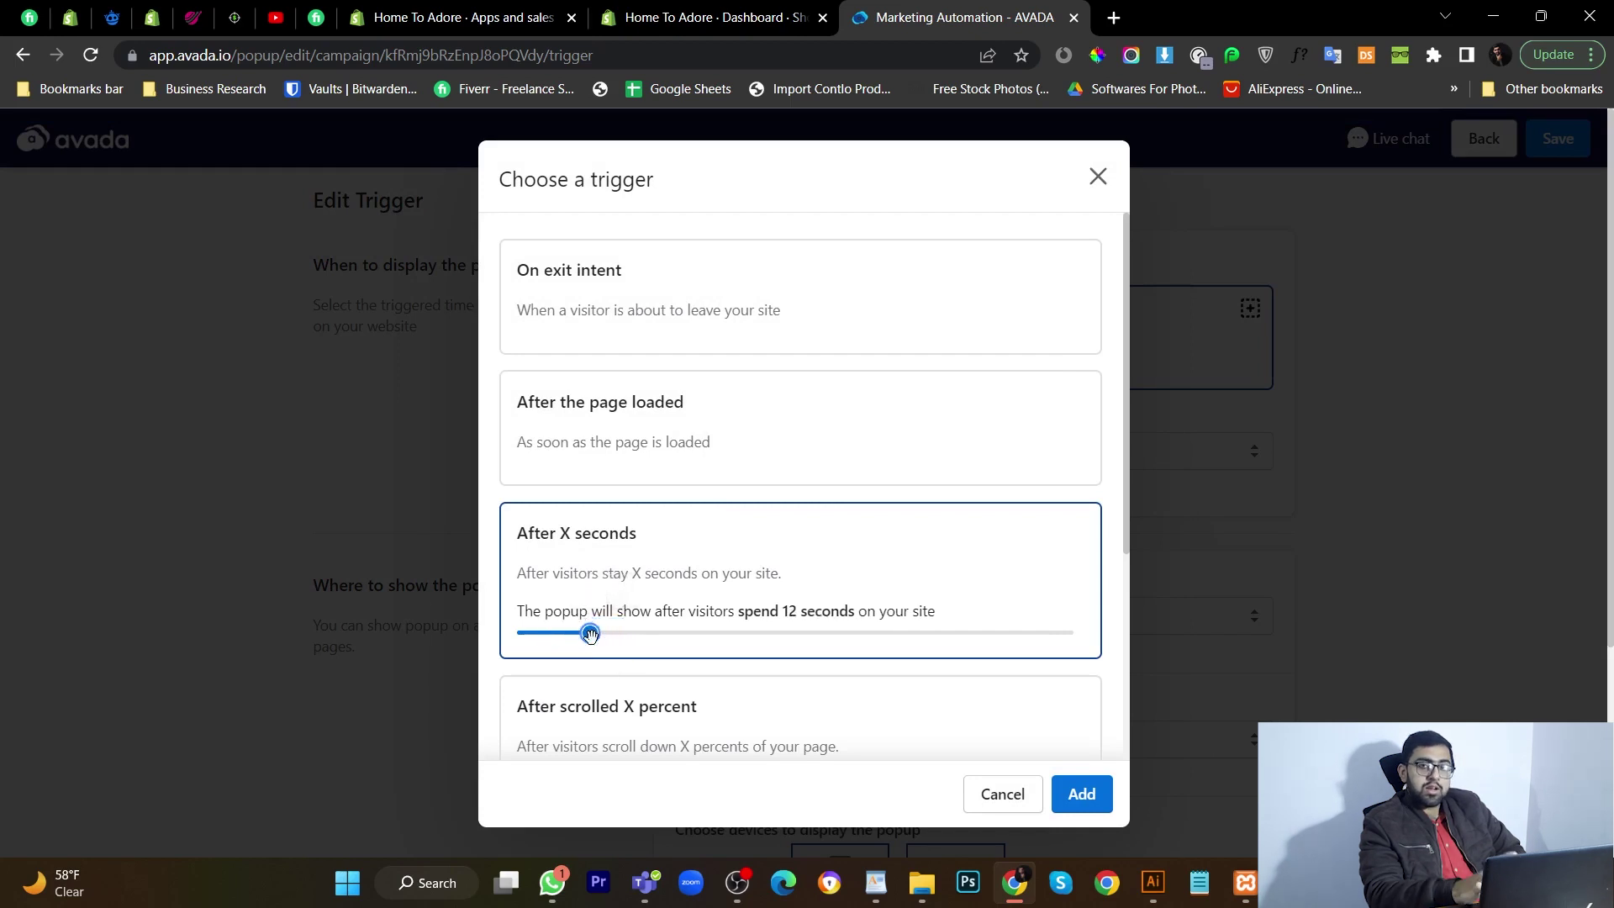
{"action": "left_click", "coordinate": [1079, 793]}
{"action": "scroll", "coordinate": [1072, 790], "scroll_direction": "down", "scroll_amount": 3}
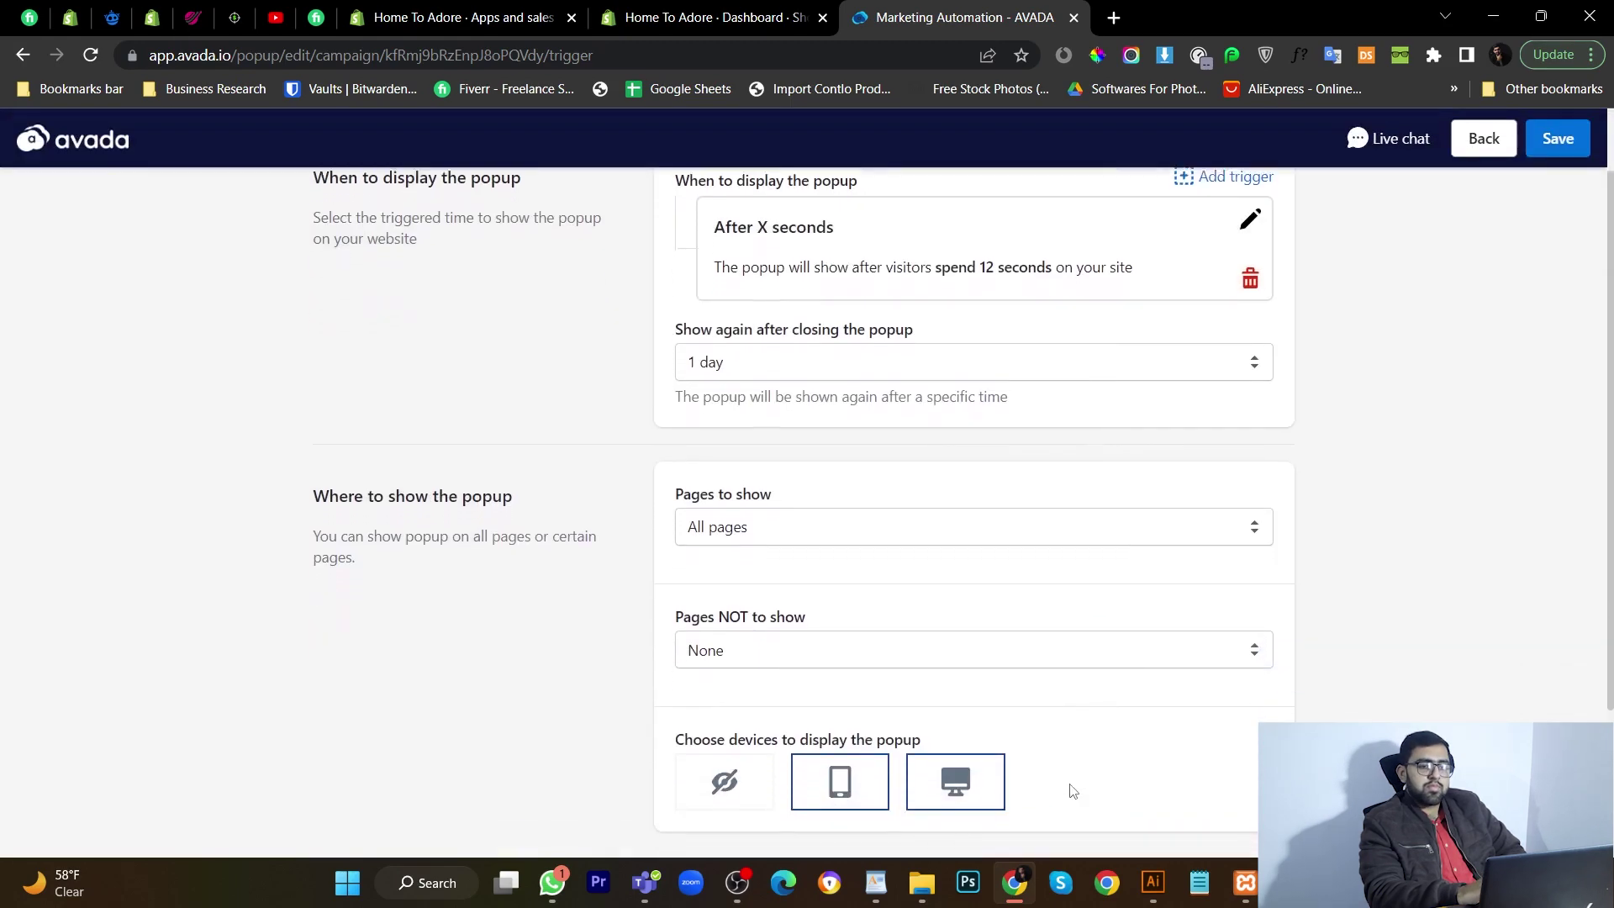
{"action": "scroll", "coordinate": [1071, 784], "scroll_direction": "up", "scroll_amount": 3}
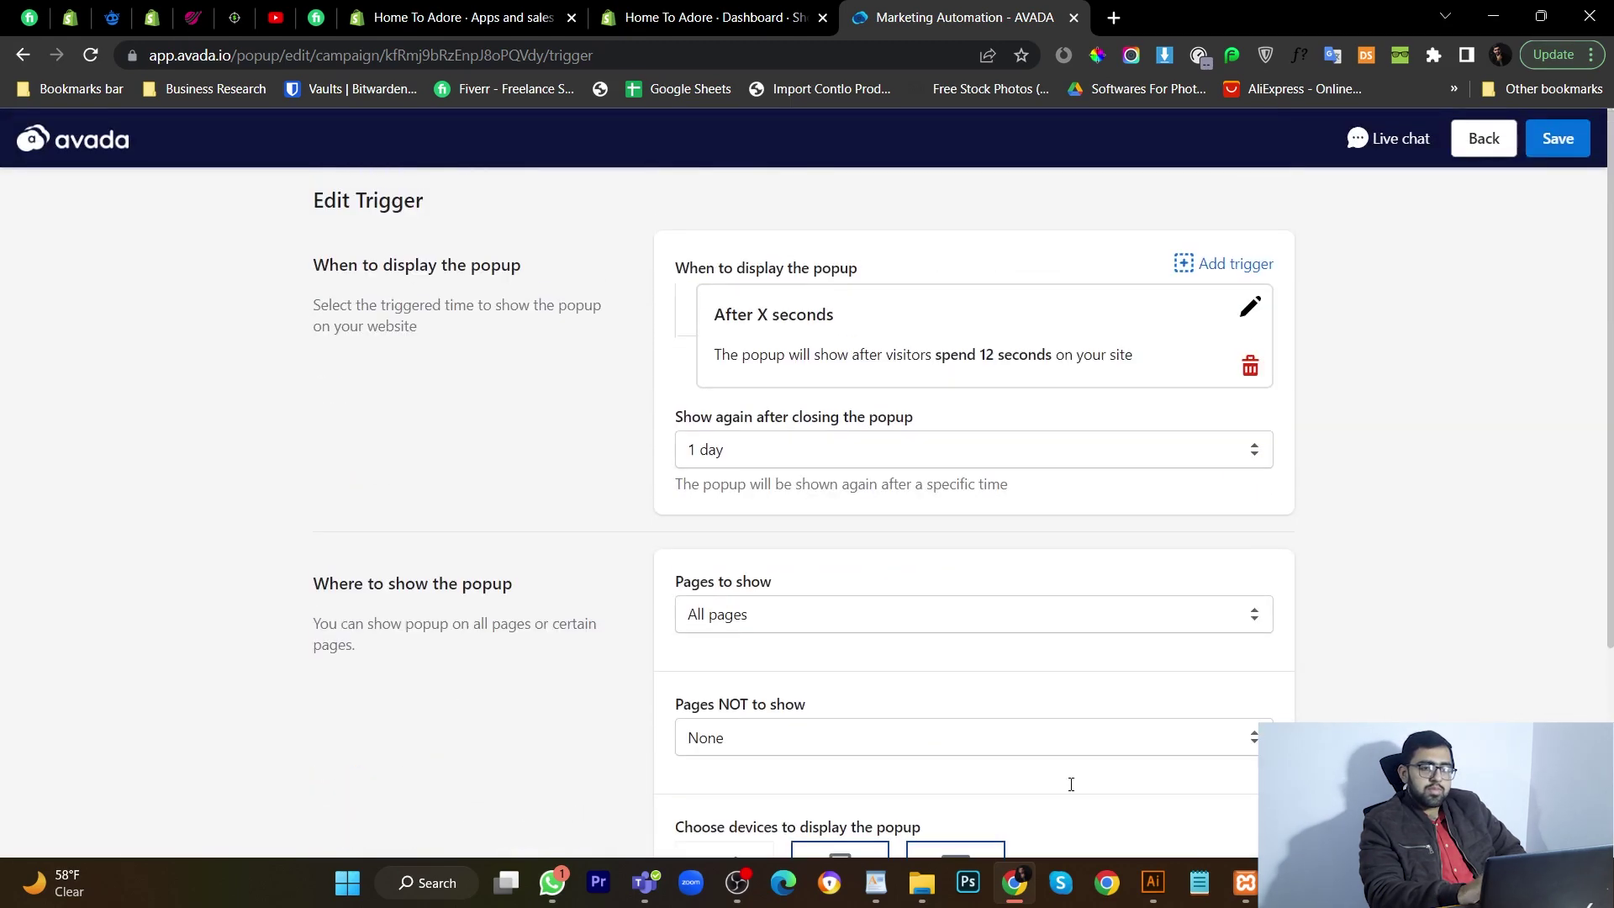
{"action": "left_click", "coordinate": [1574, 144]}
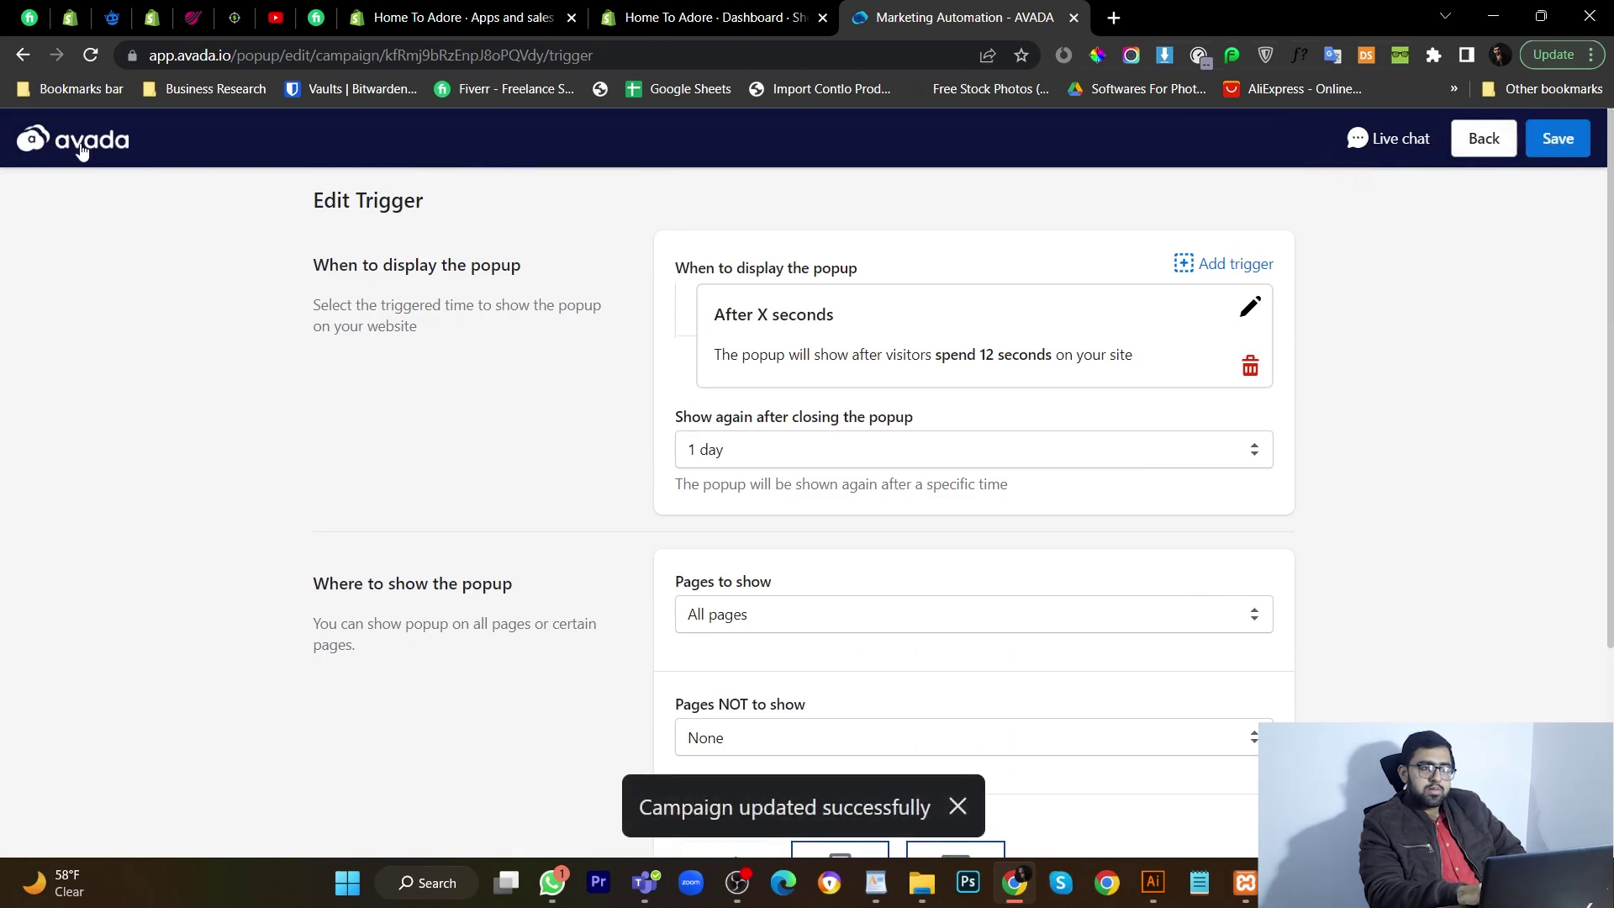
Step: Reopen the First popup form's details and open its design editor
{"action": "left_click", "coordinate": [80, 149]}
{"action": "scroll", "coordinate": [586, 429], "scroll_direction": "down", "scroll_amount": 4}
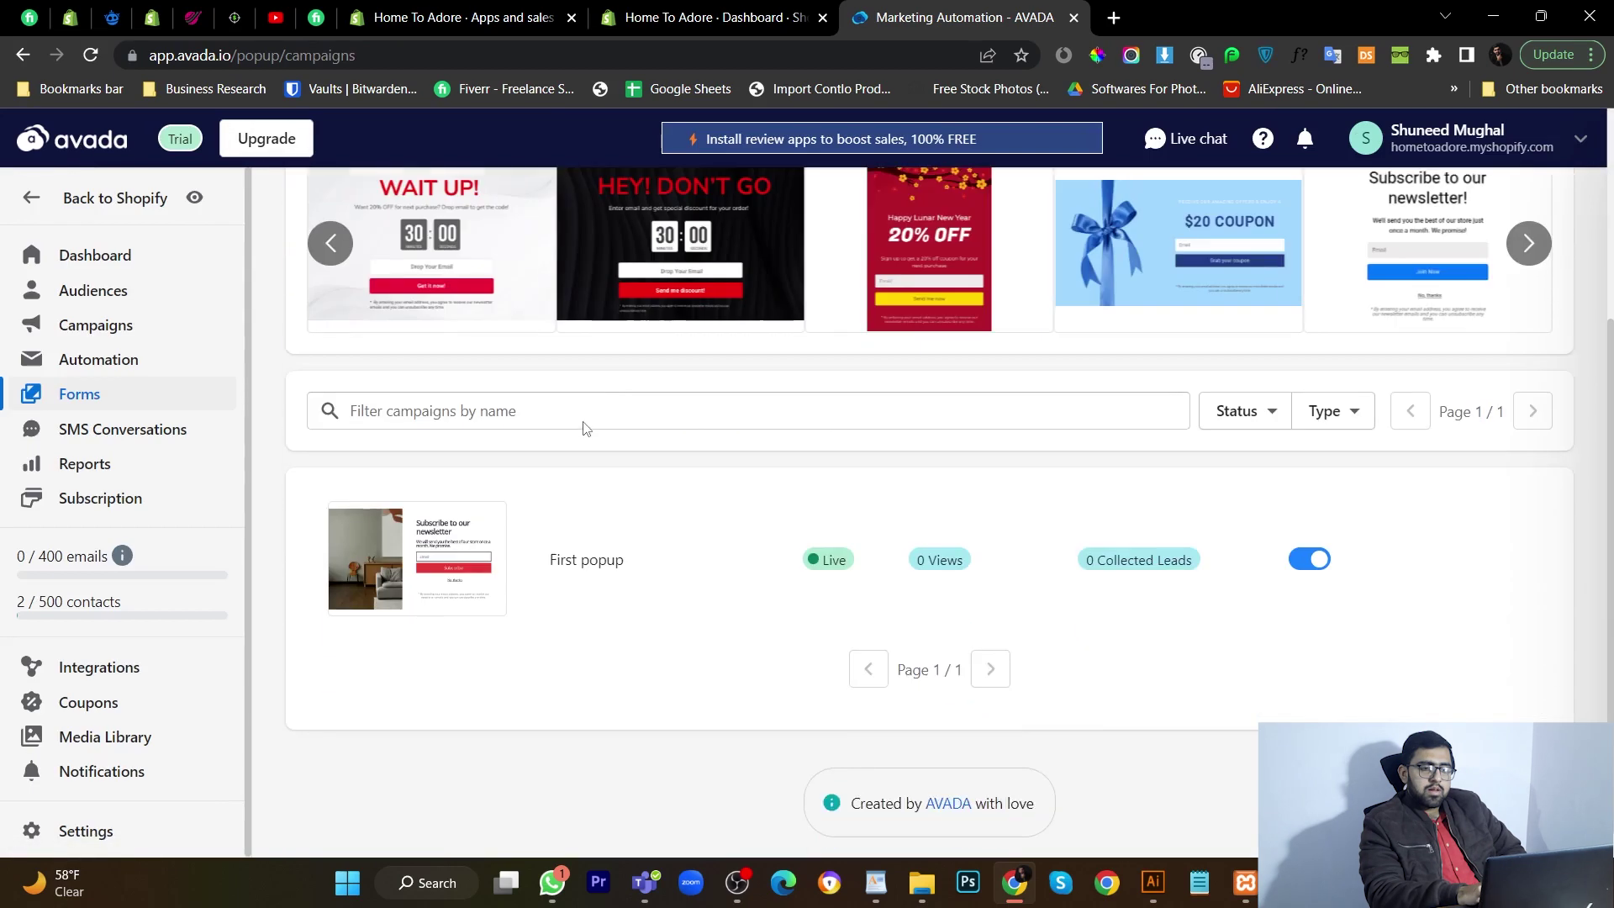
{"action": "left_click", "coordinate": [1444, 557]}
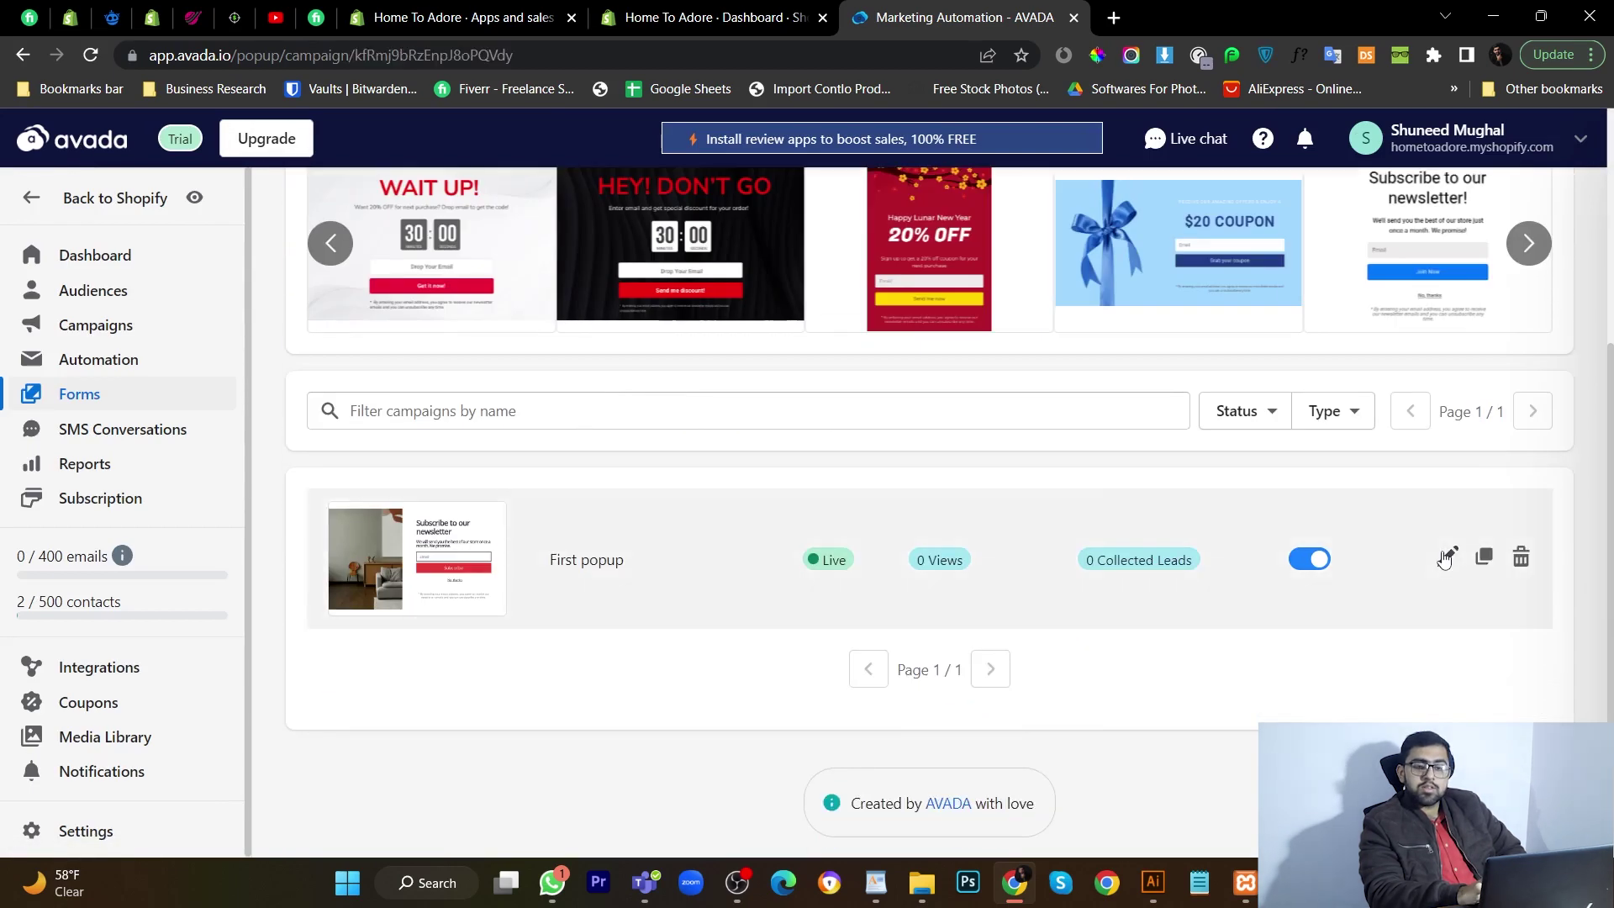
{"action": "scroll", "coordinate": [1296, 616], "scroll_direction": "down", "scroll_amount": 2}
{"action": "scroll", "coordinate": [1297, 616], "scroll_direction": "up", "scroll_amount": 2}
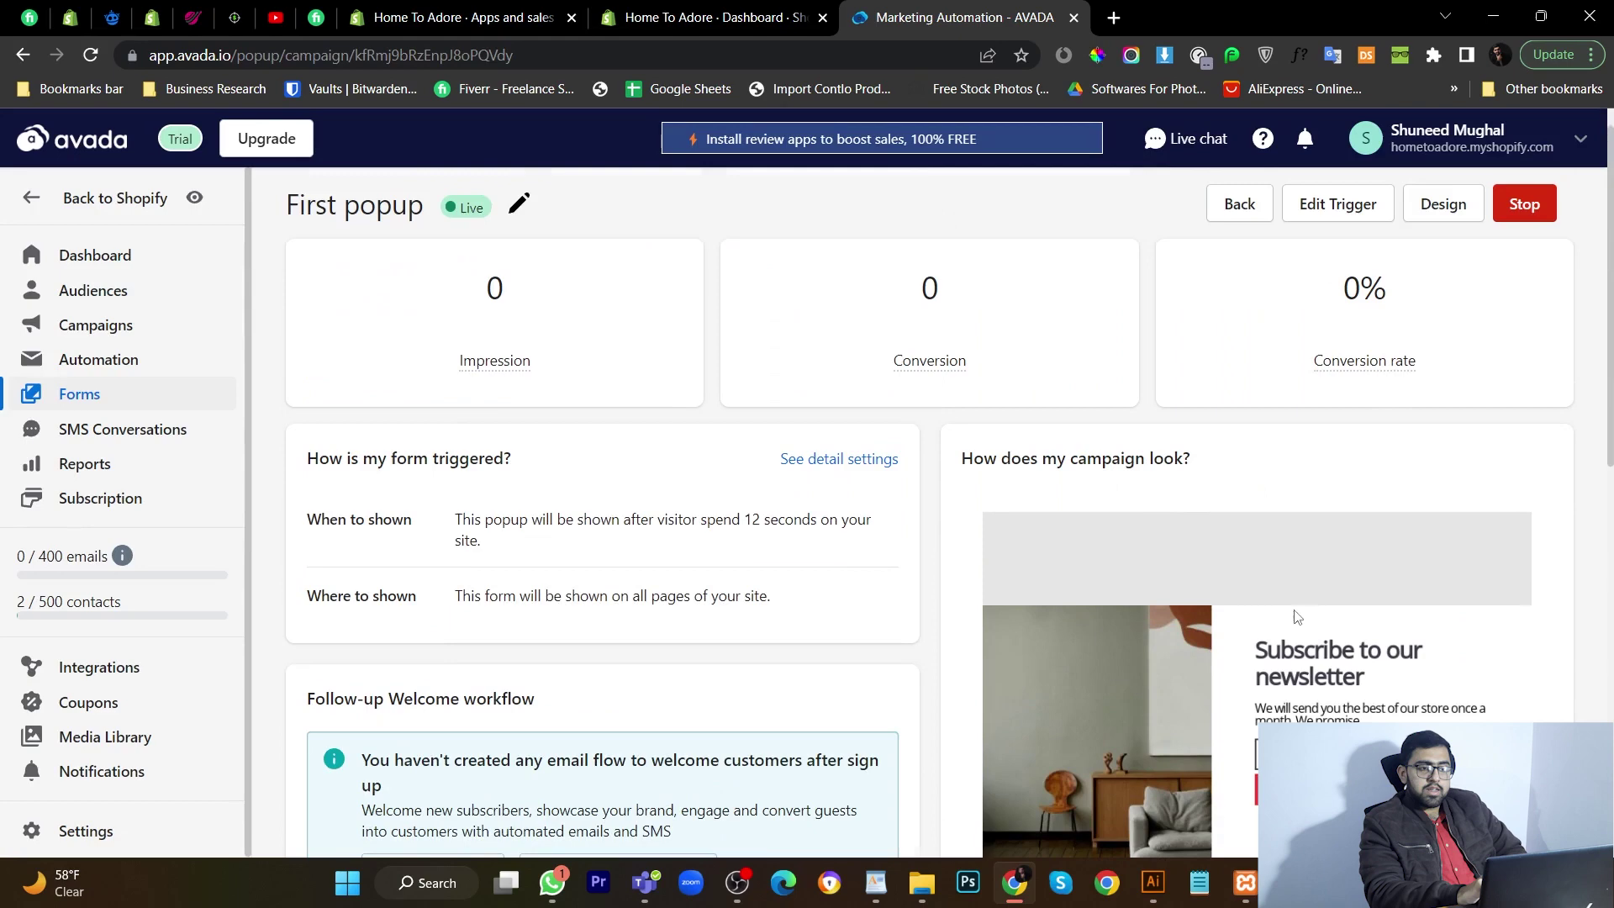
{"action": "left_click", "coordinate": [1443, 204]}
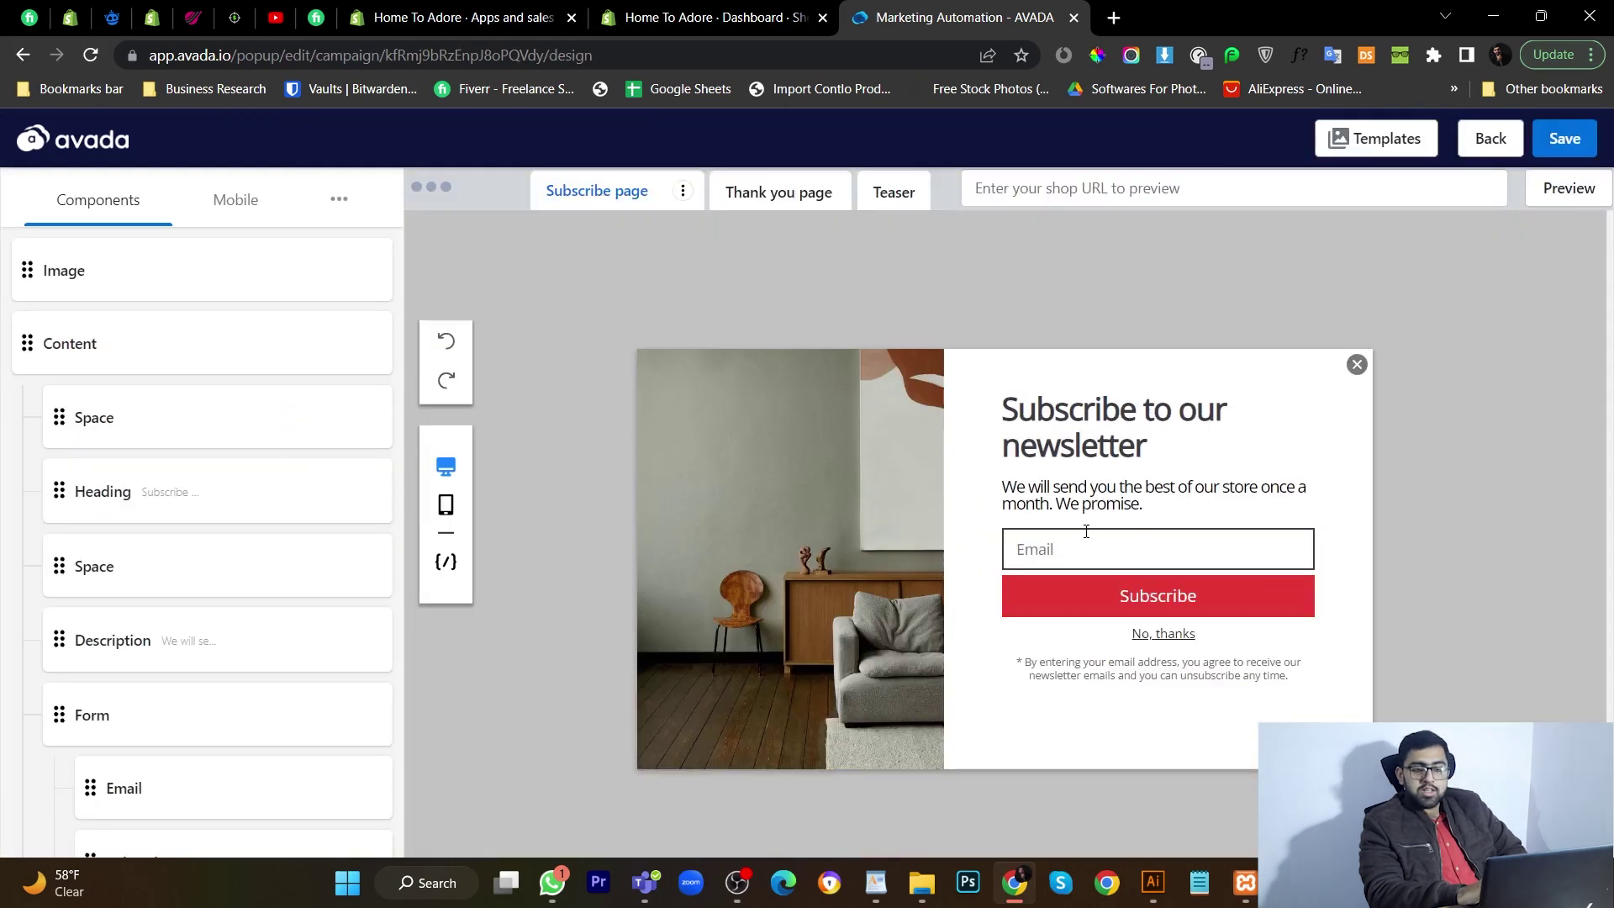
Step: Select the description text, view the Thank you page, then switch to the Teaser page
{"action": "left_click", "coordinate": [1116, 499]}
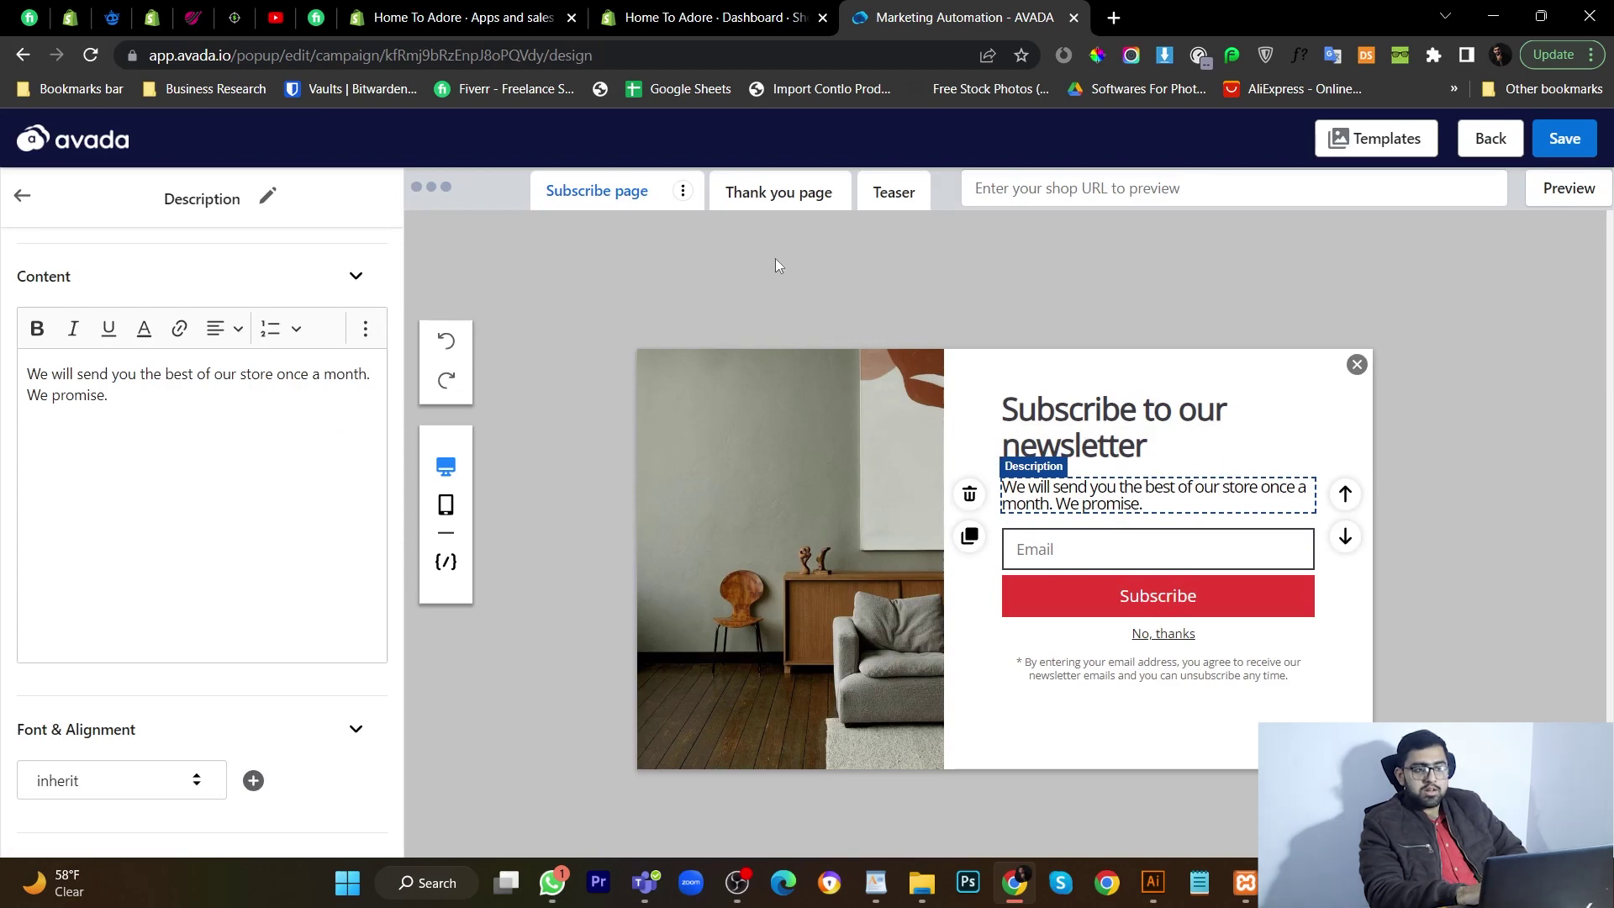
{"action": "left_click", "coordinate": [786, 198]}
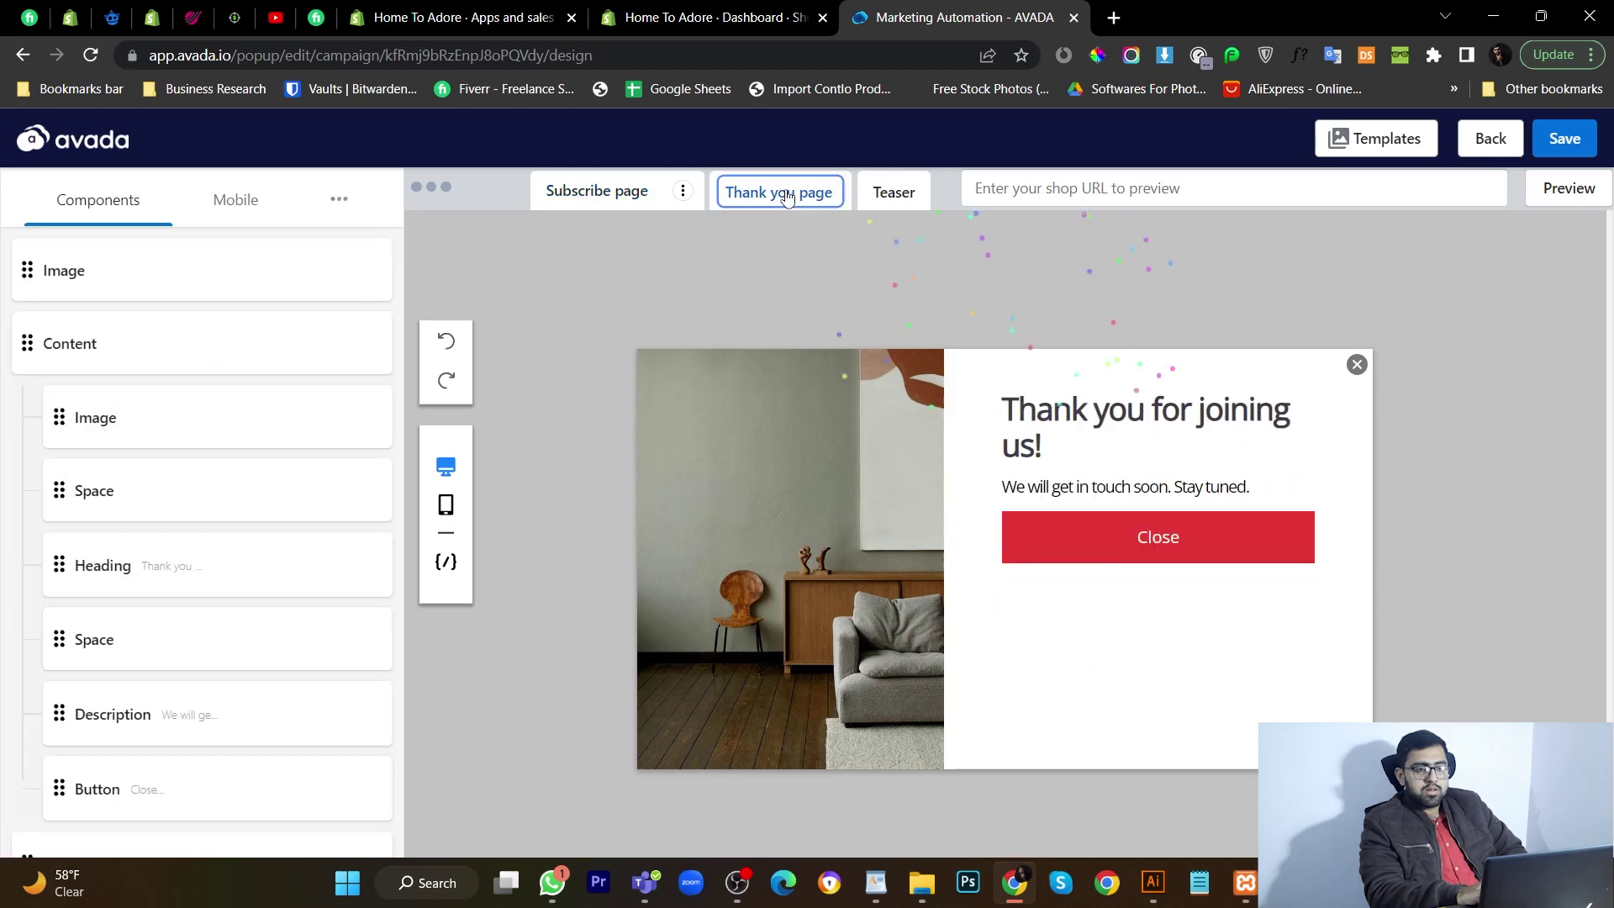
{"action": "left_click", "coordinate": [915, 208]}
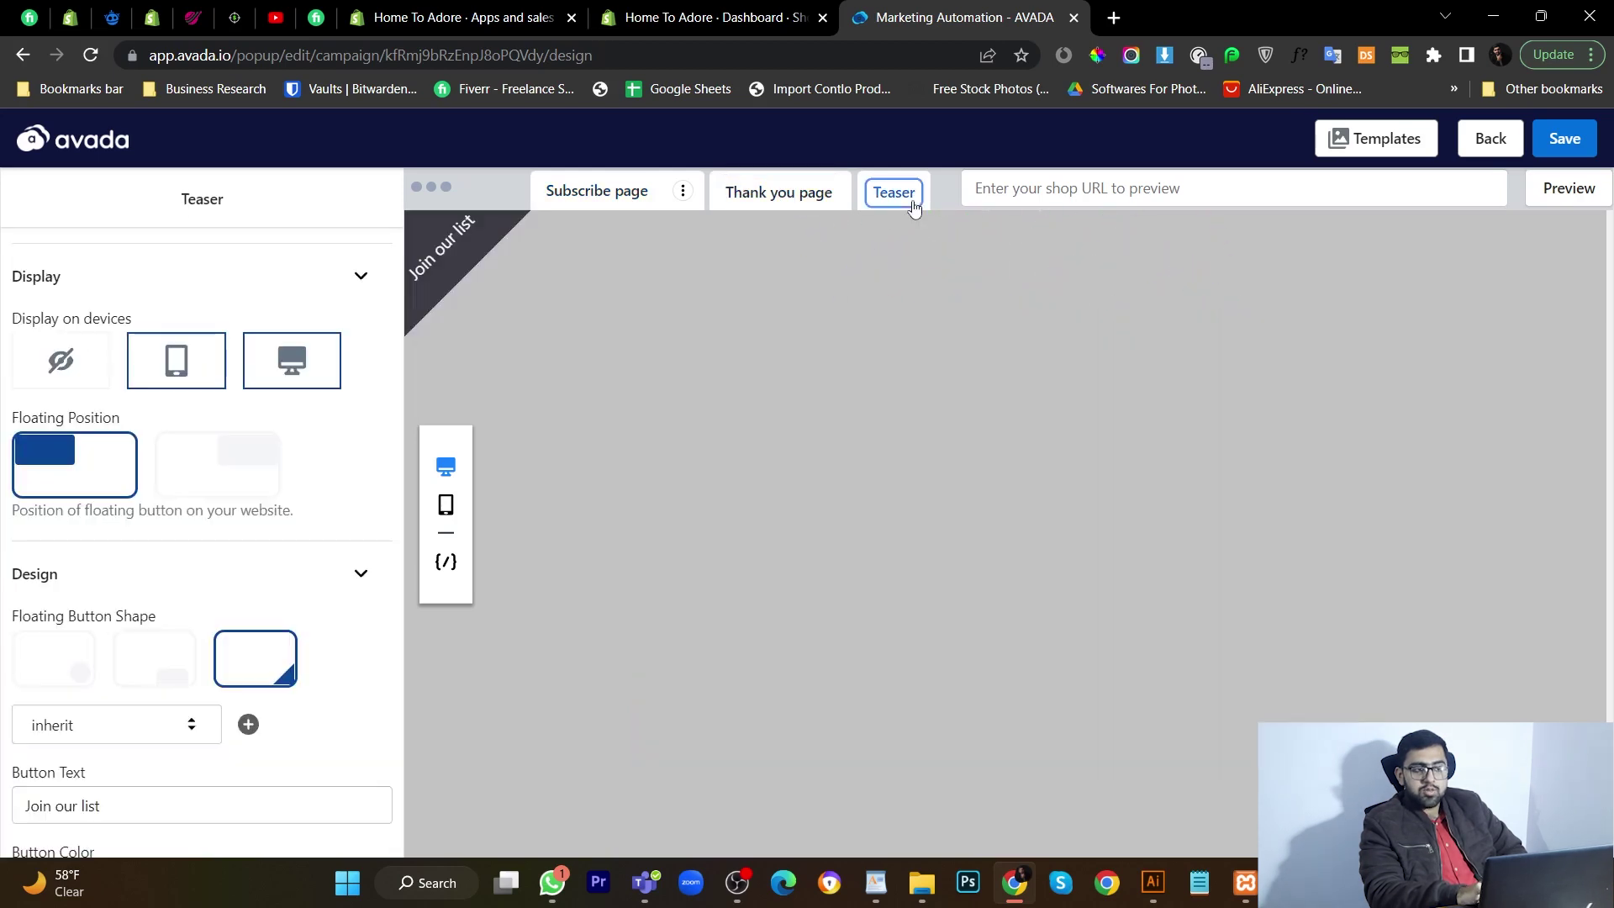
Step: Deselect mobile under Display on devices, check the phone preview, save, and return to the campaign page
{"action": "left_click", "coordinate": [172, 365]}
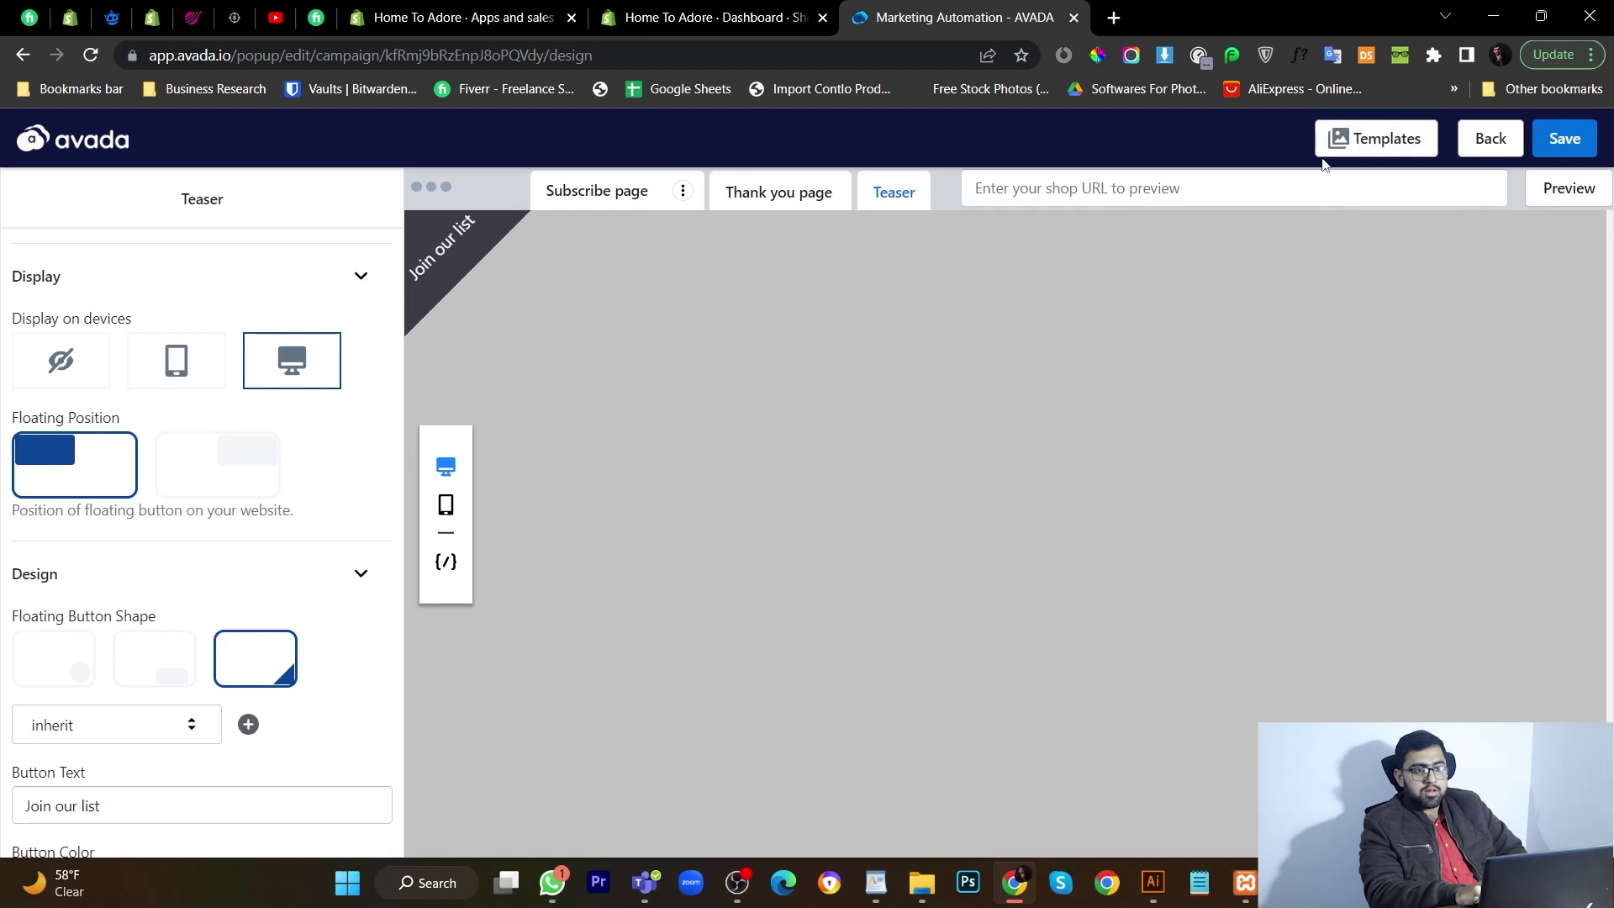
{"action": "left_click", "coordinate": [439, 504]}
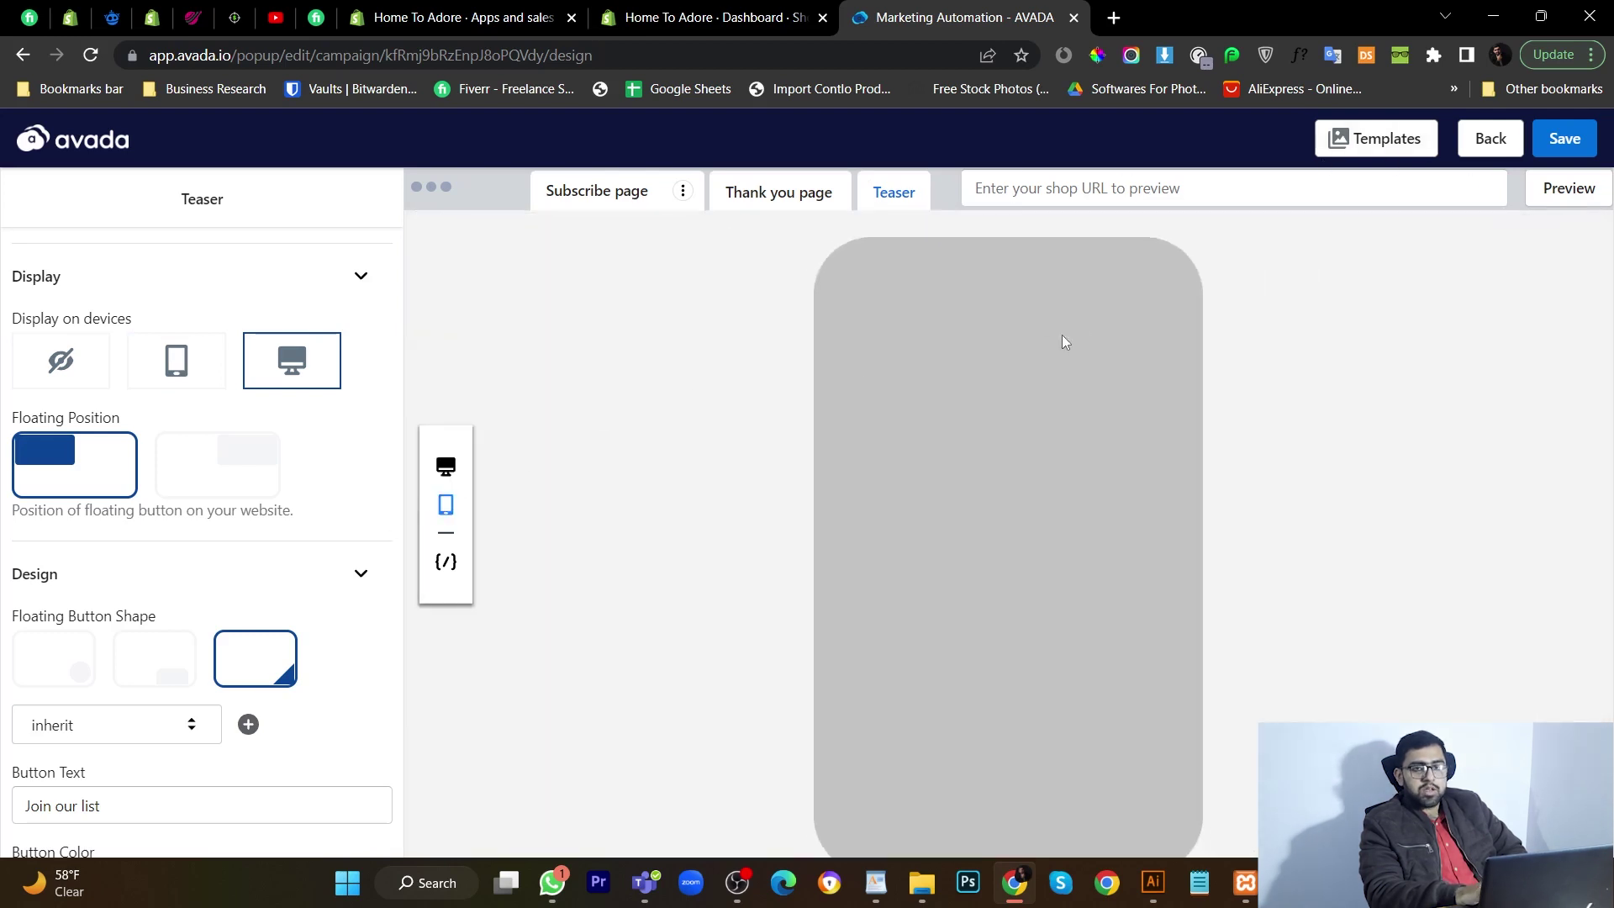
{"action": "left_click", "coordinate": [168, 388]}
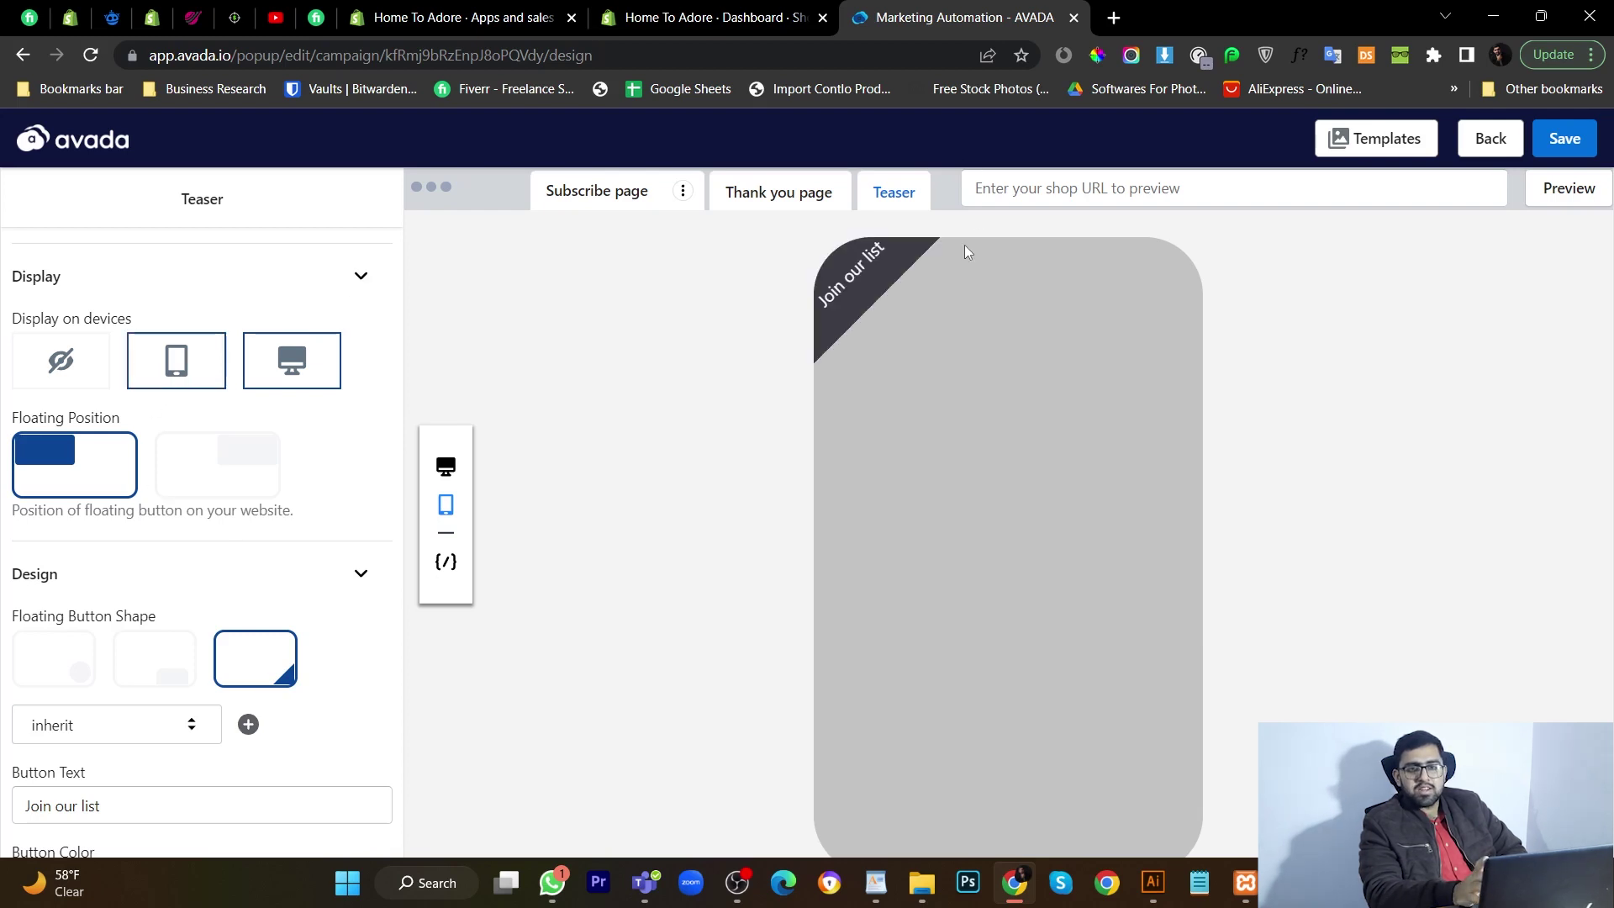
{"action": "left_click", "coordinate": [207, 378]}
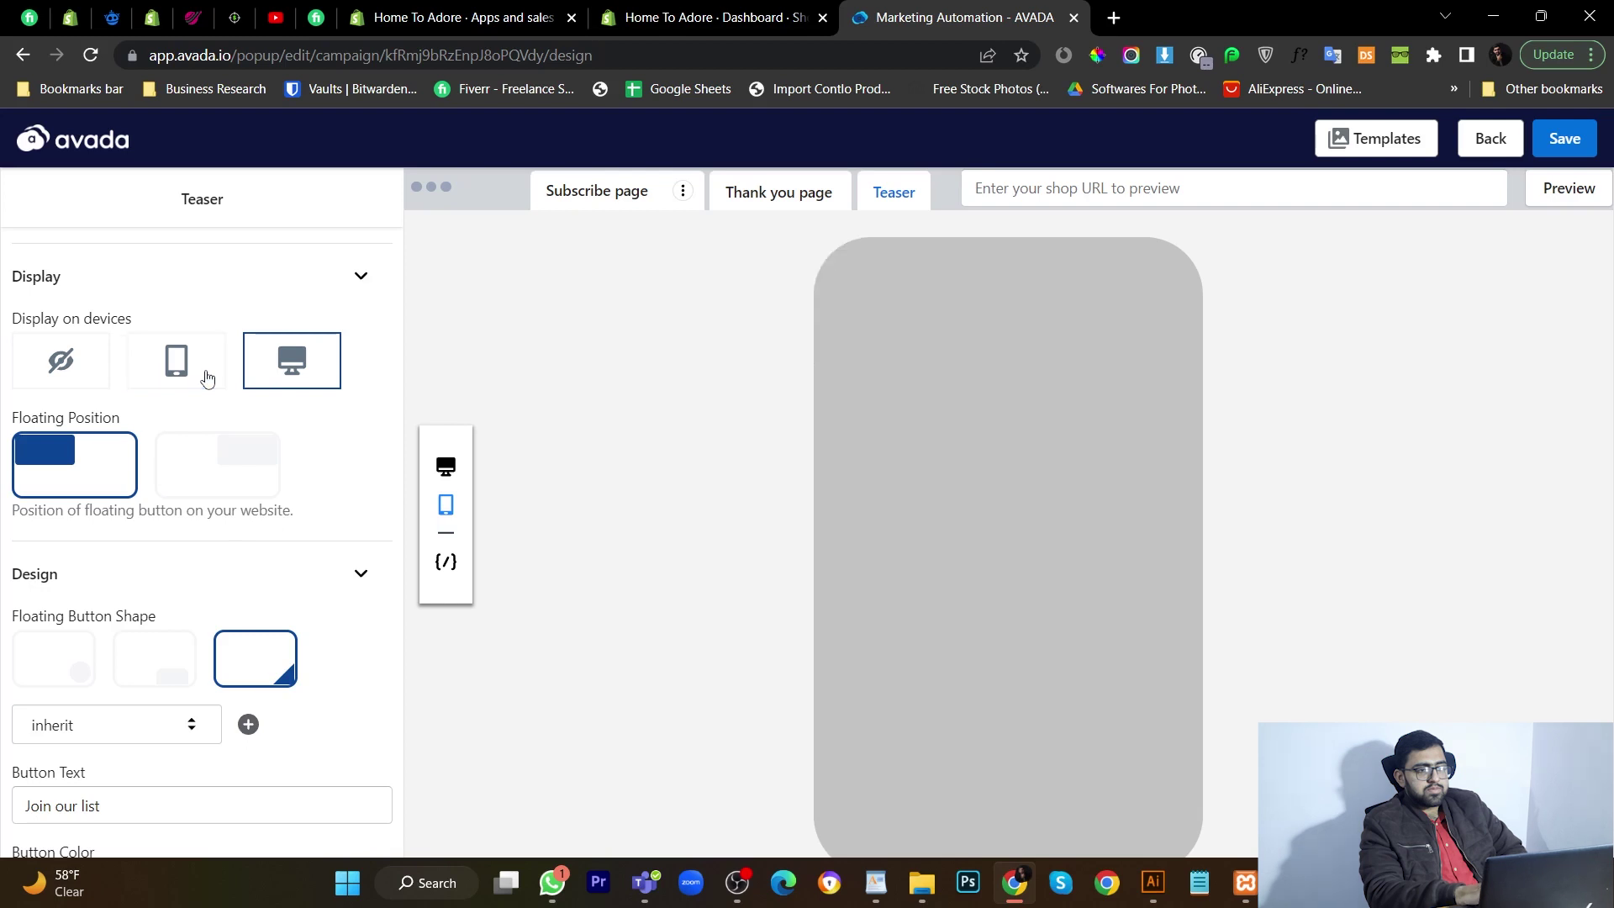
{"action": "left_click", "coordinate": [1570, 157]}
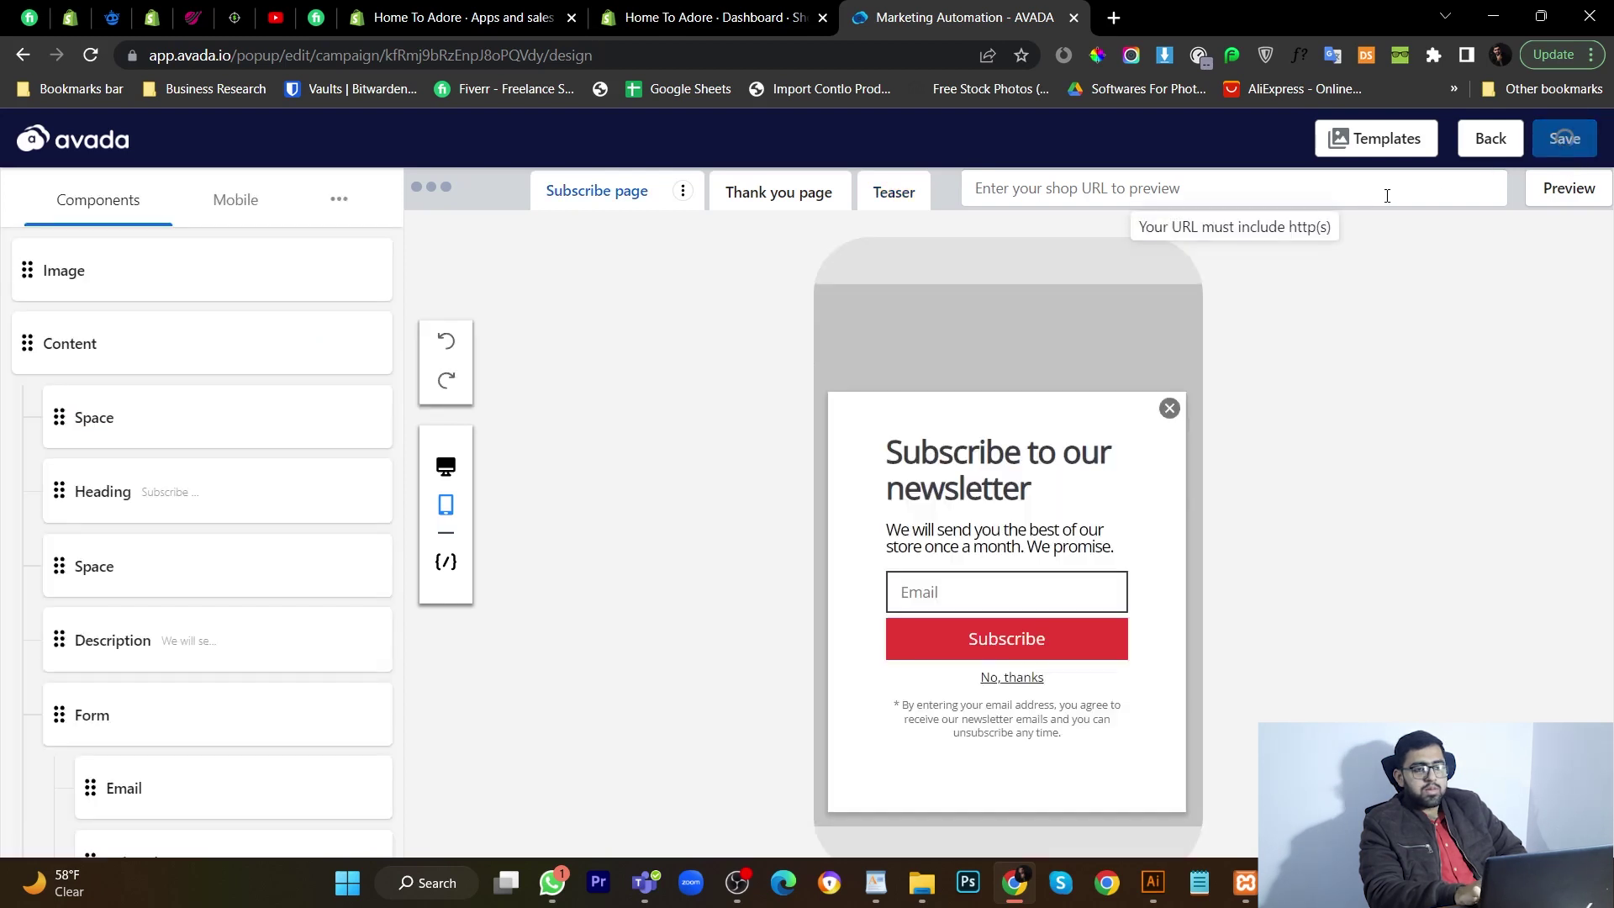
{"action": "left_click", "coordinate": [1490, 143]}
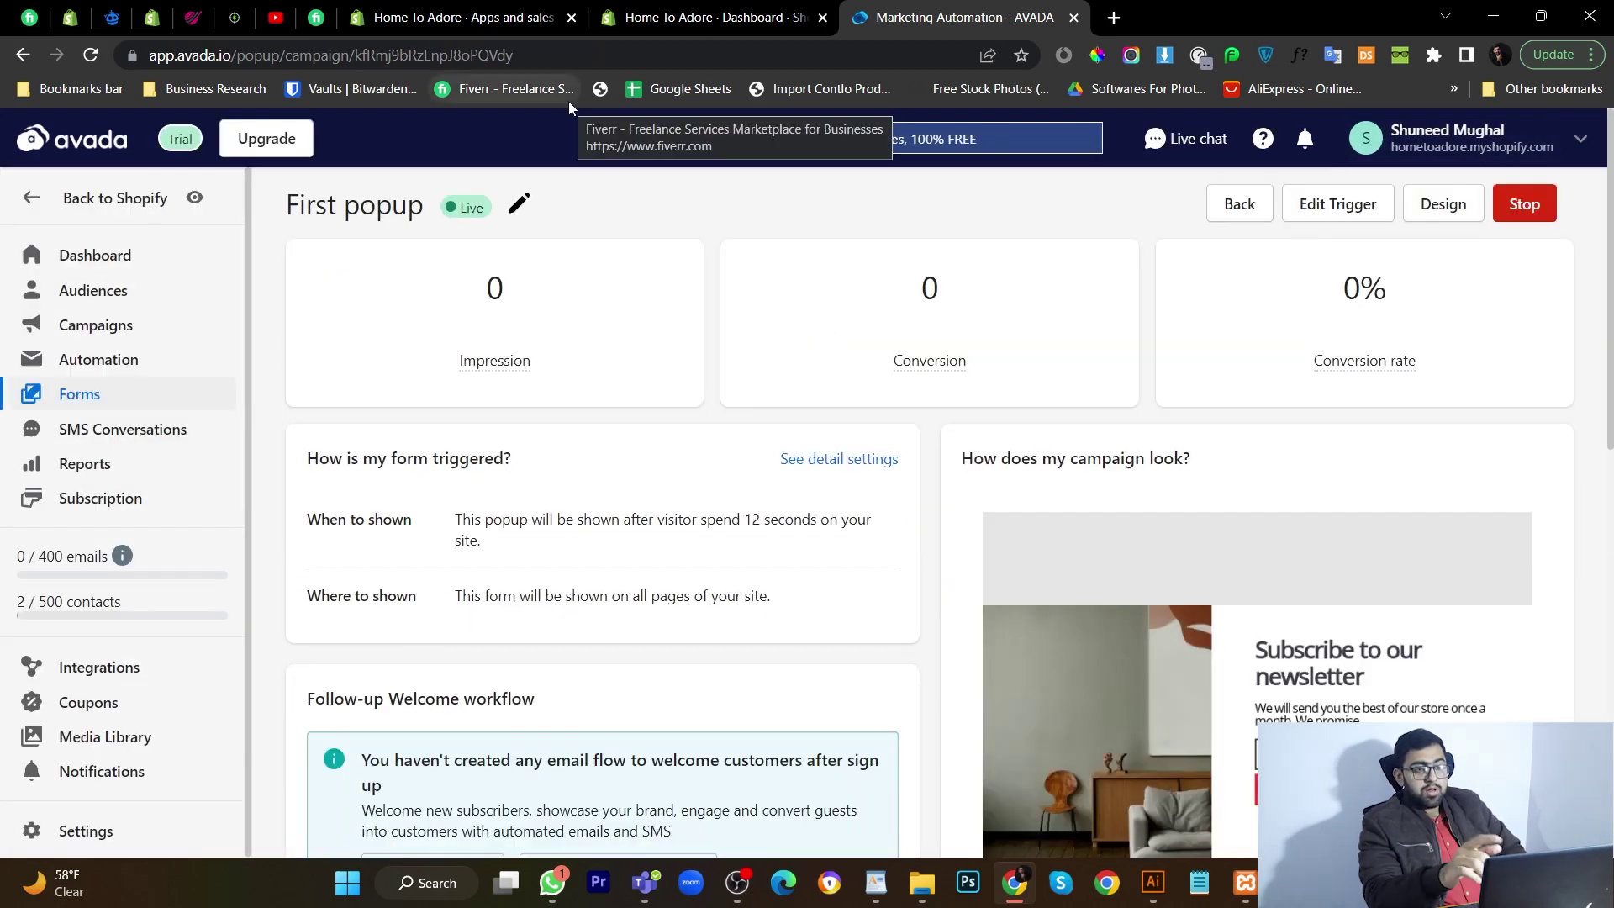
Step: Open the theme editor for the Motion customised theme in Shopify admin
{"action": "left_click", "coordinate": [703, 8]}
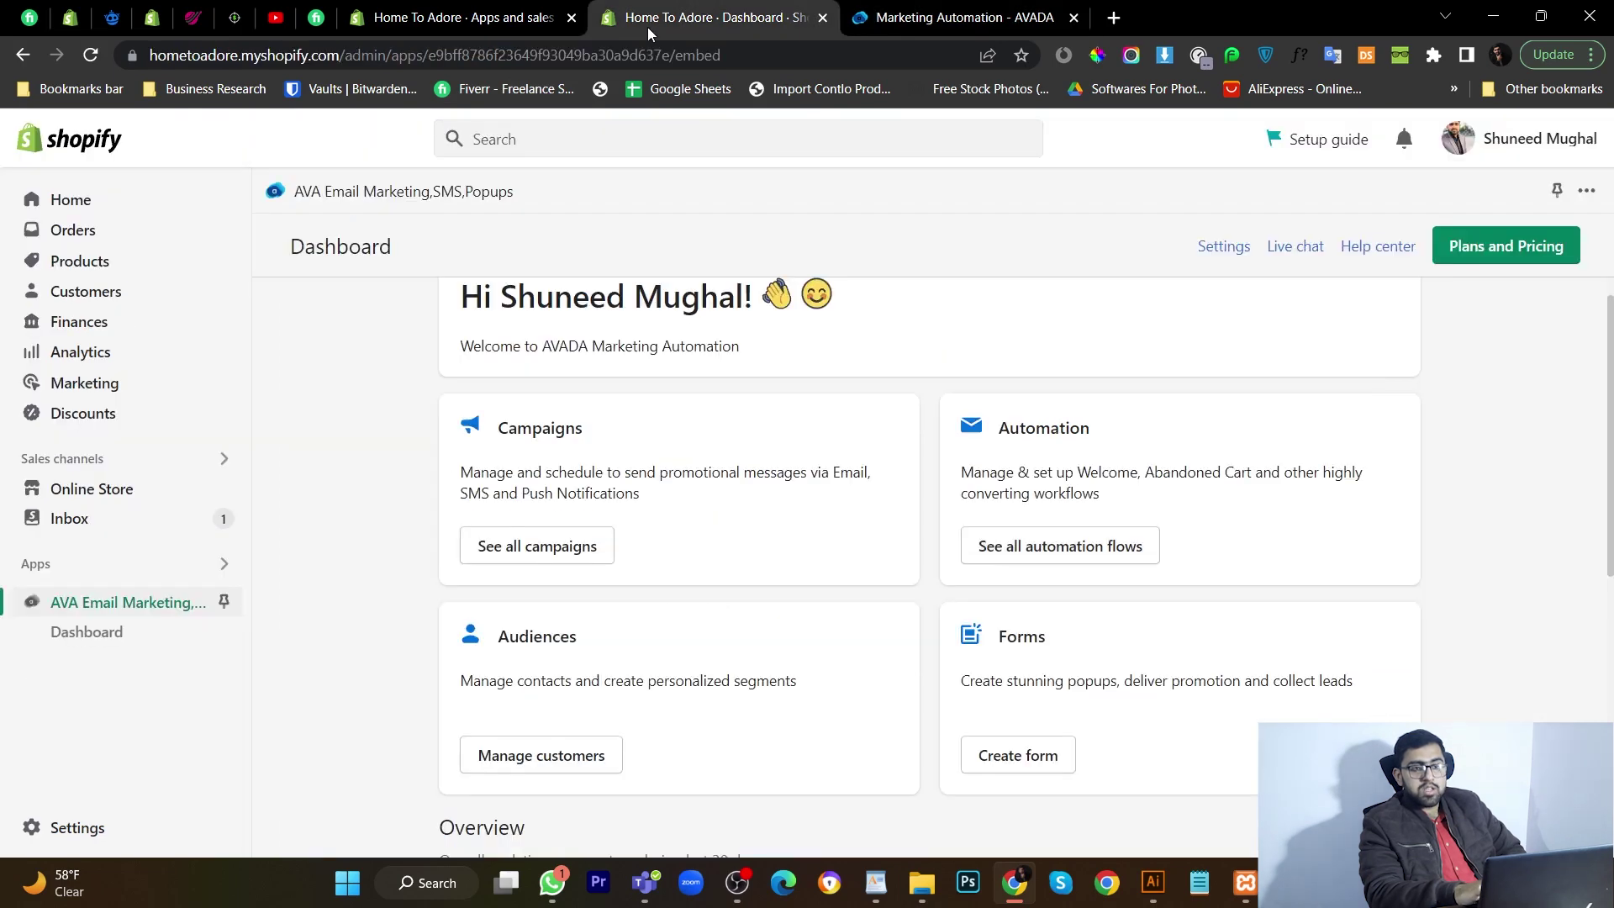
{"action": "left_click", "coordinate": [146, 489]}
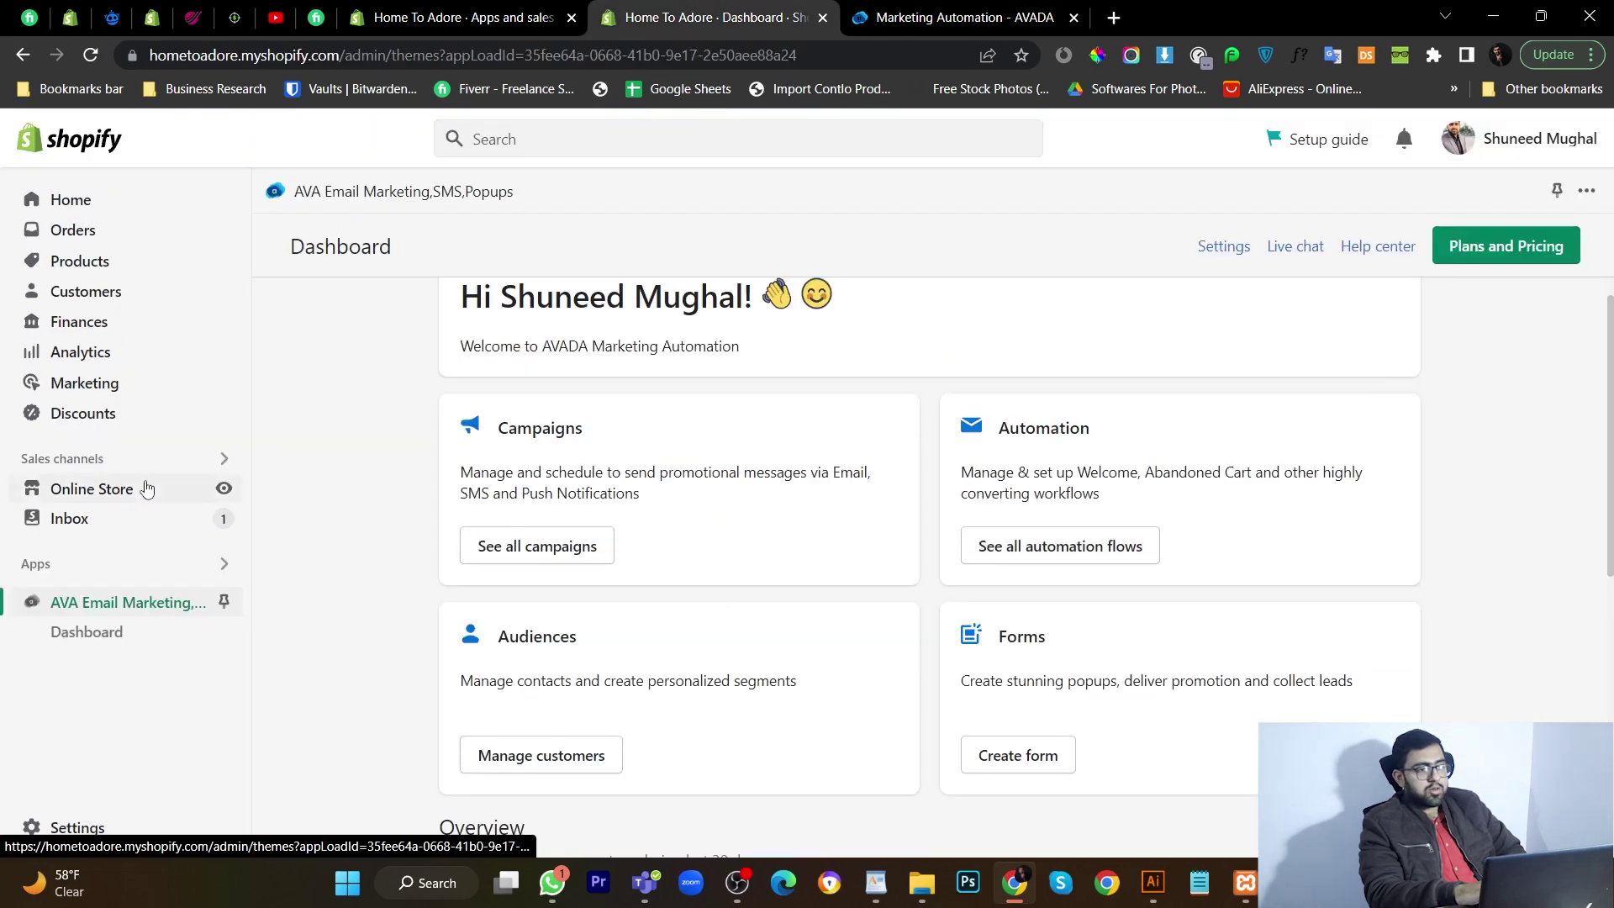
{"action": "scroll", "coordinate": [1030, 527], "scroll_direction": "down", "scroll_amount": 2}
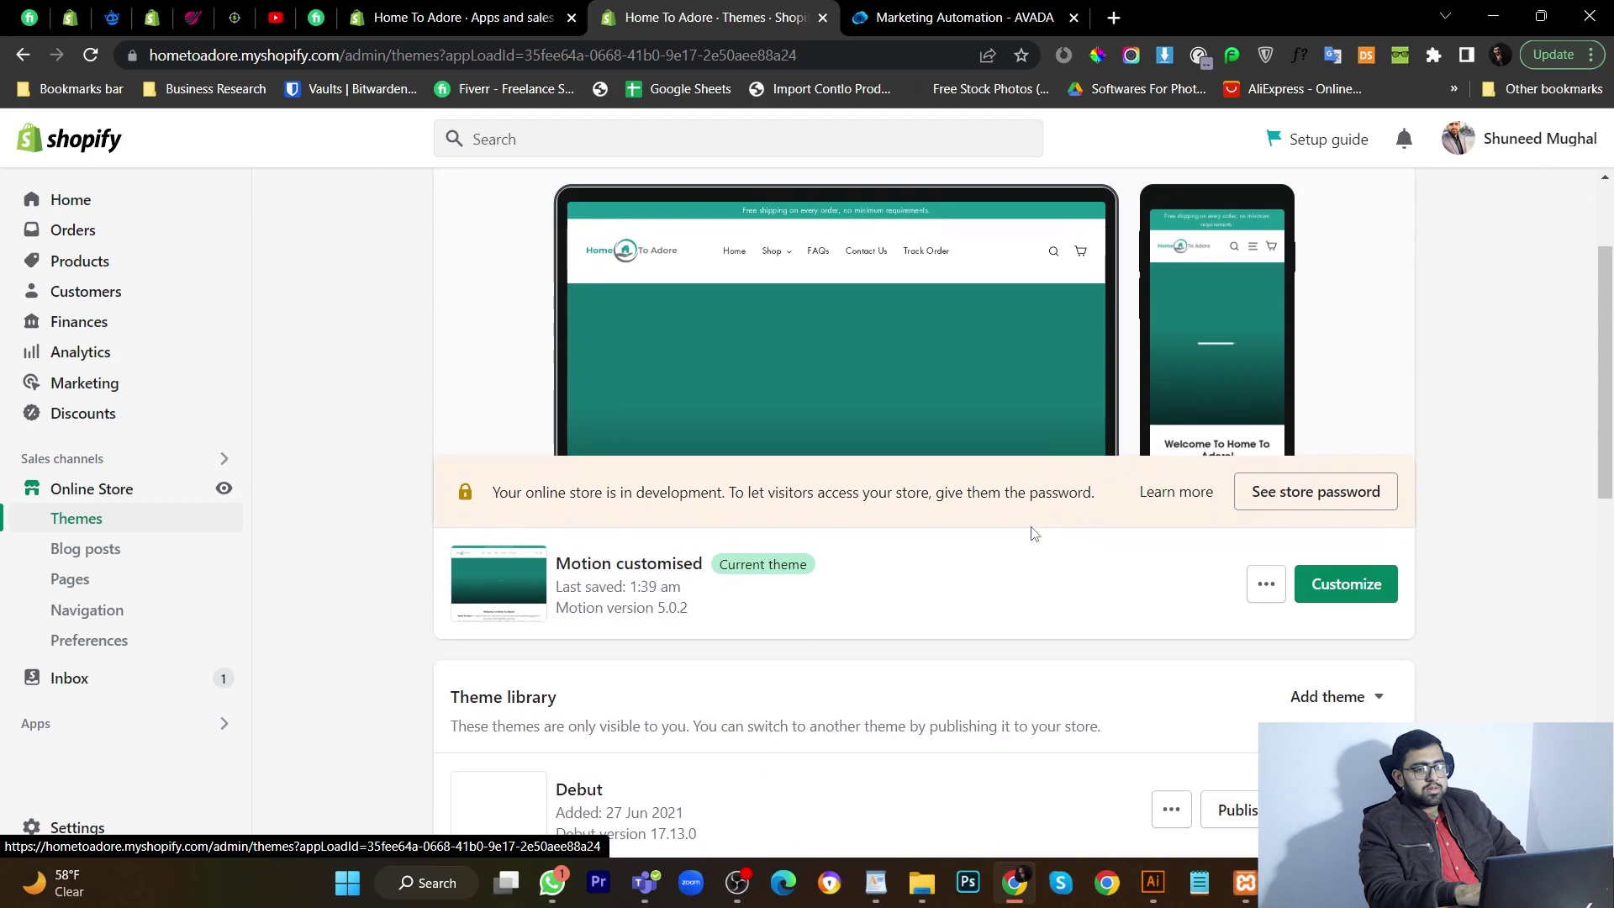
{"action": "left_click", "coordinate": [1343, 588]}
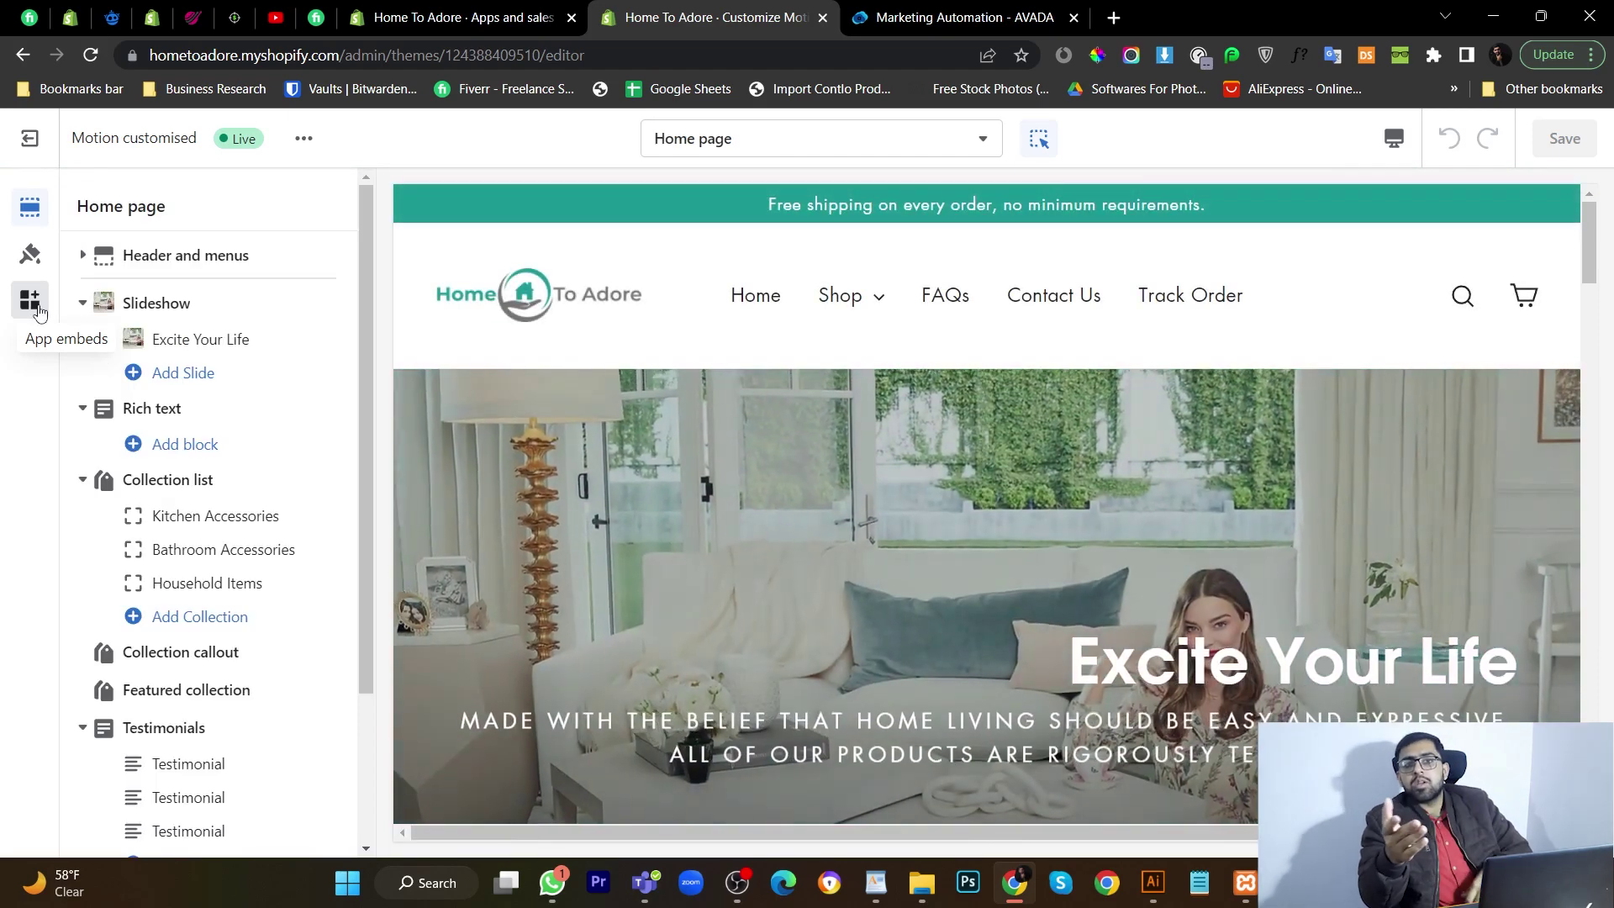
Step: Enable the AVADA Popup, Push Notification and Site Tracking app embeds and save the theme
{"action": "left_click", "coordinate": [38, 311]}
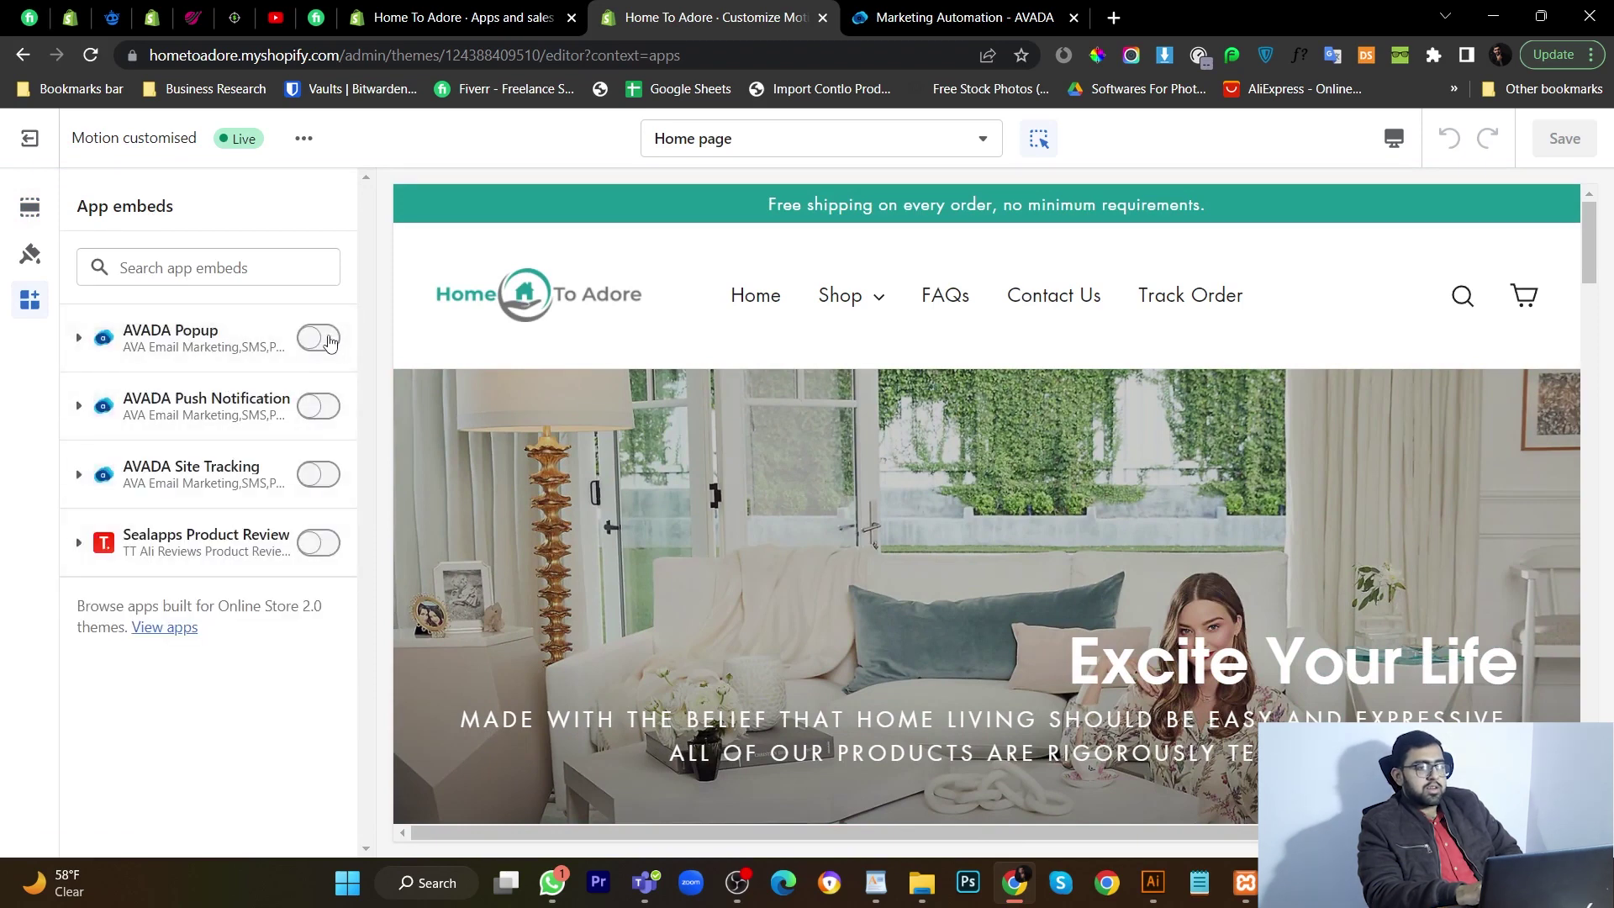
{"action": "left_click", "coordinate": [328, 338]}
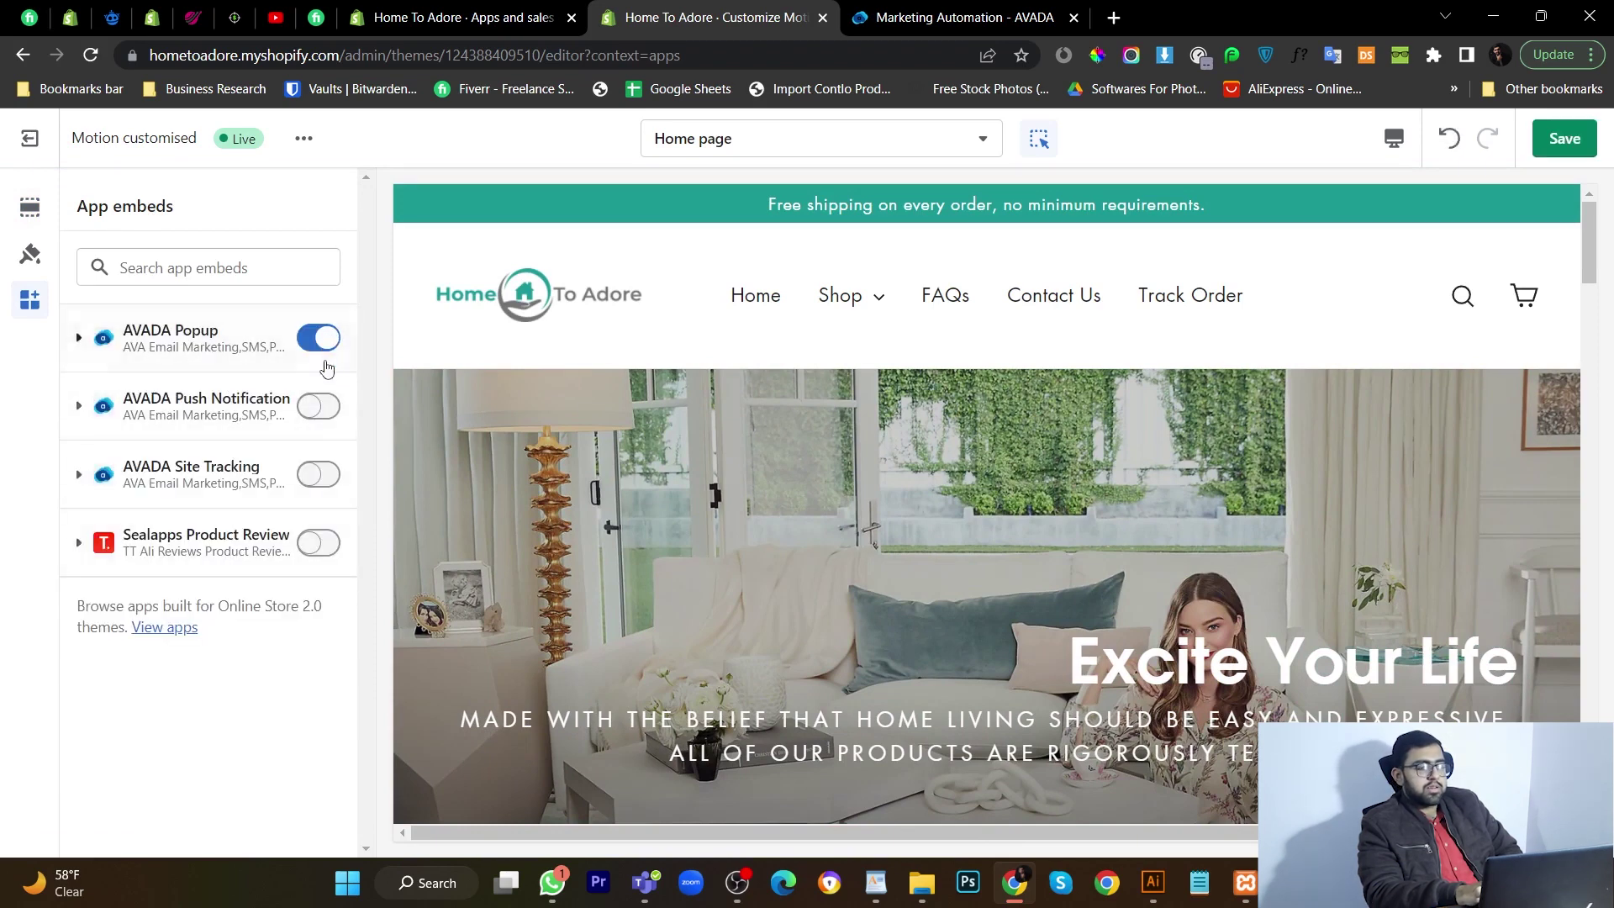
{"action": "left_click", "coordinate": [323, 411]}
{"action": "left_click", "coordinate": [328, 475]}
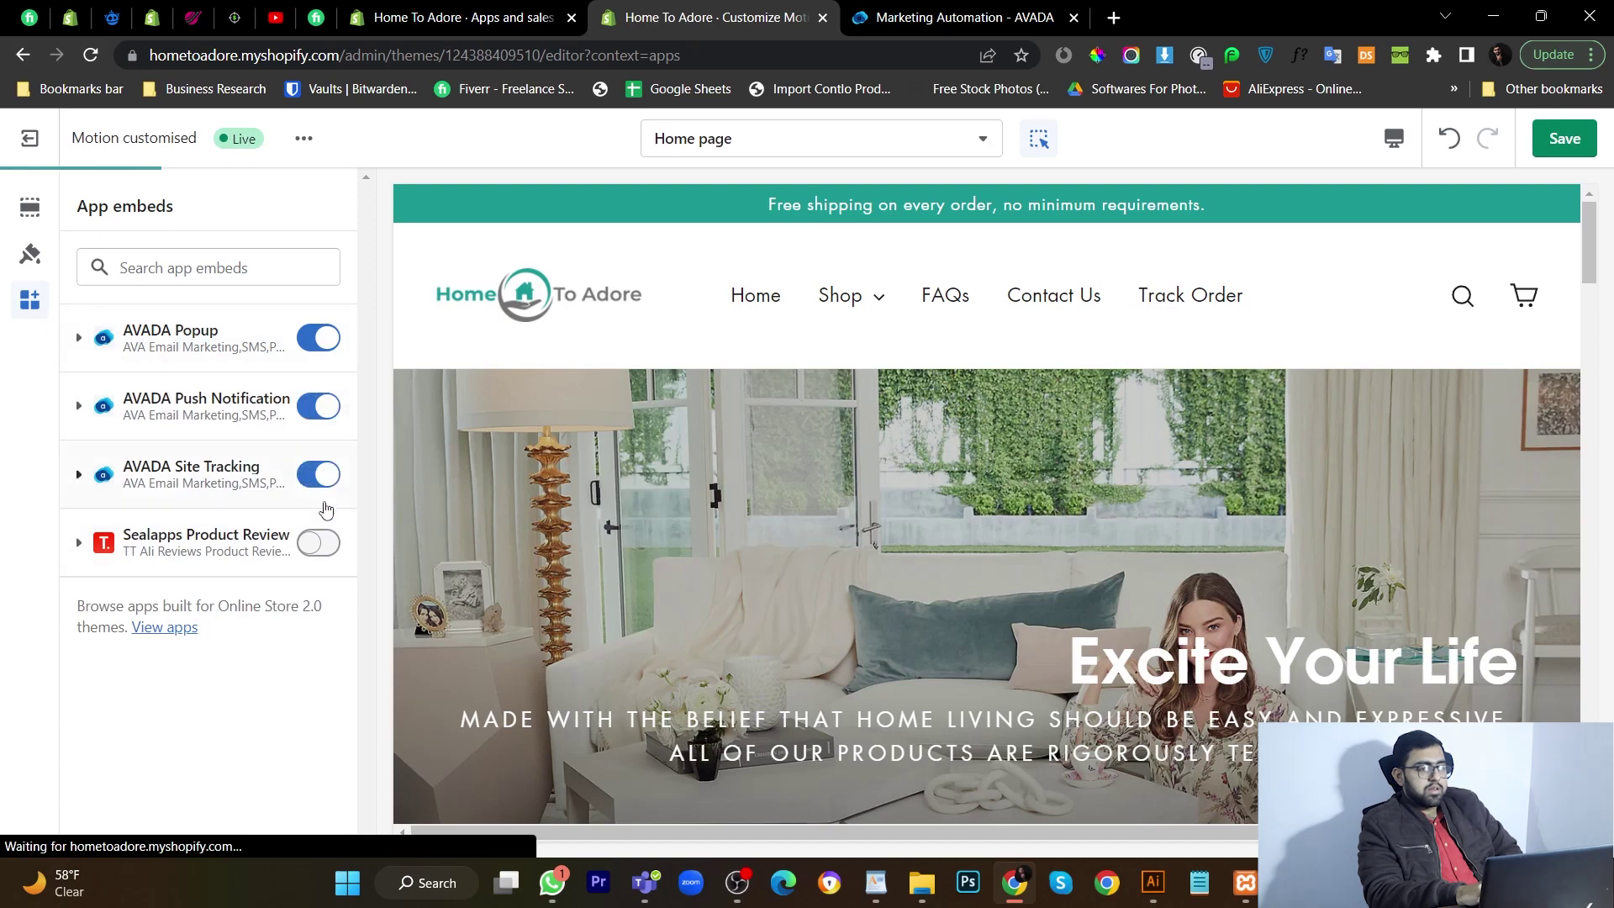
{"action": "left_click", "coordinate": [1554, 153]}
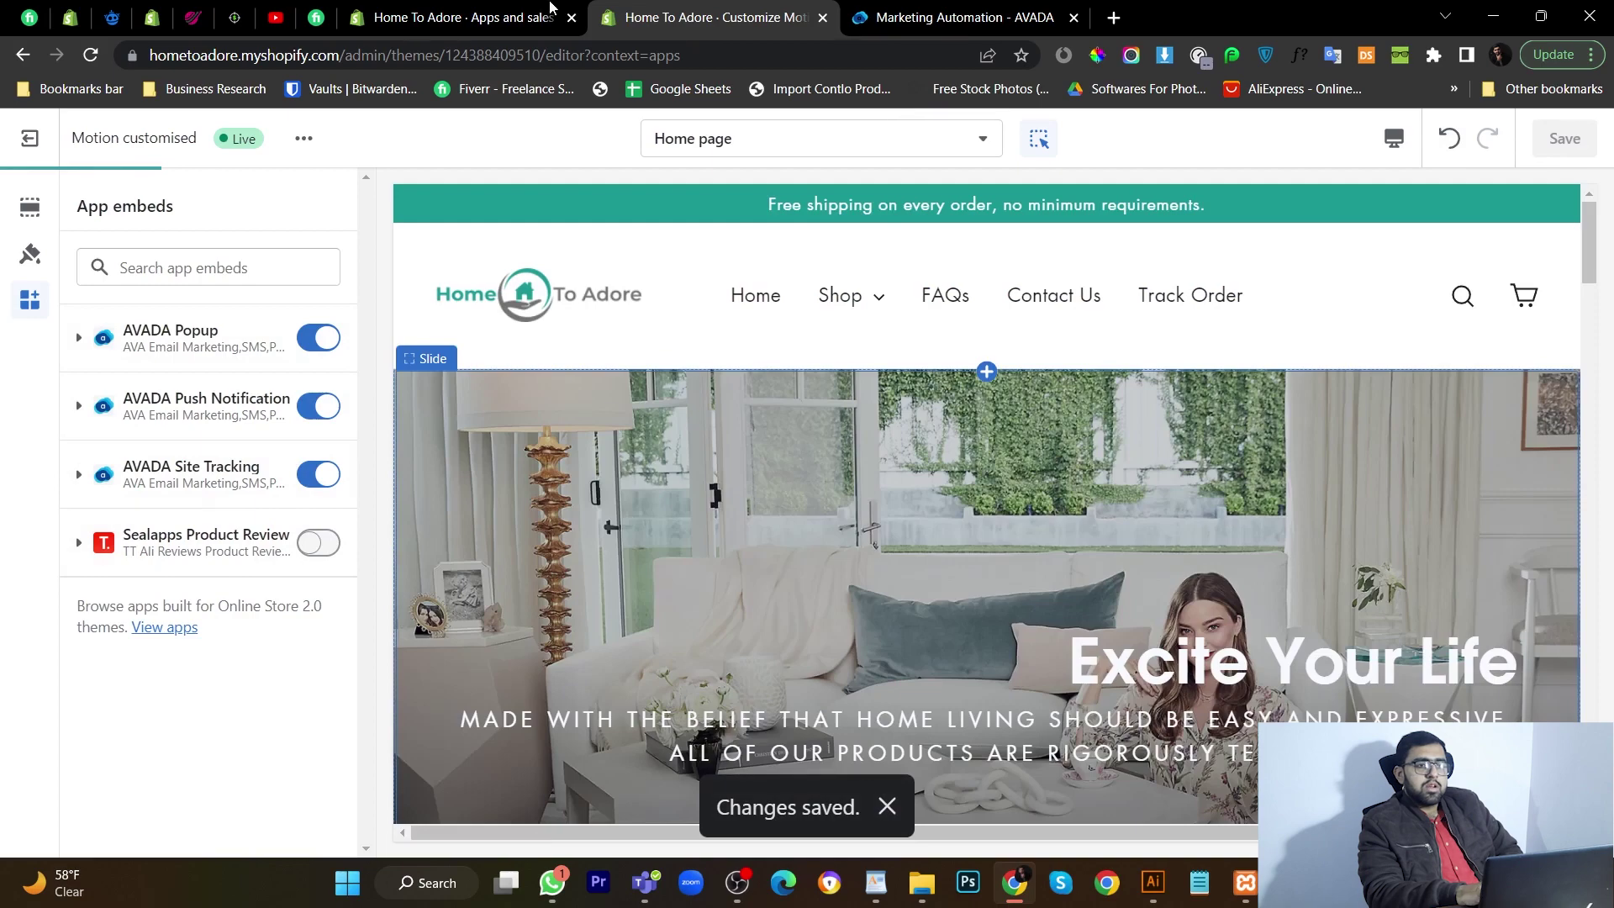
{"action": "left_click", "coordinate": [538, 17]}
Step: Open the live storefront in a new tab and postpone the push notification prompt with Later
{"action": "key", "text": "Escape"}
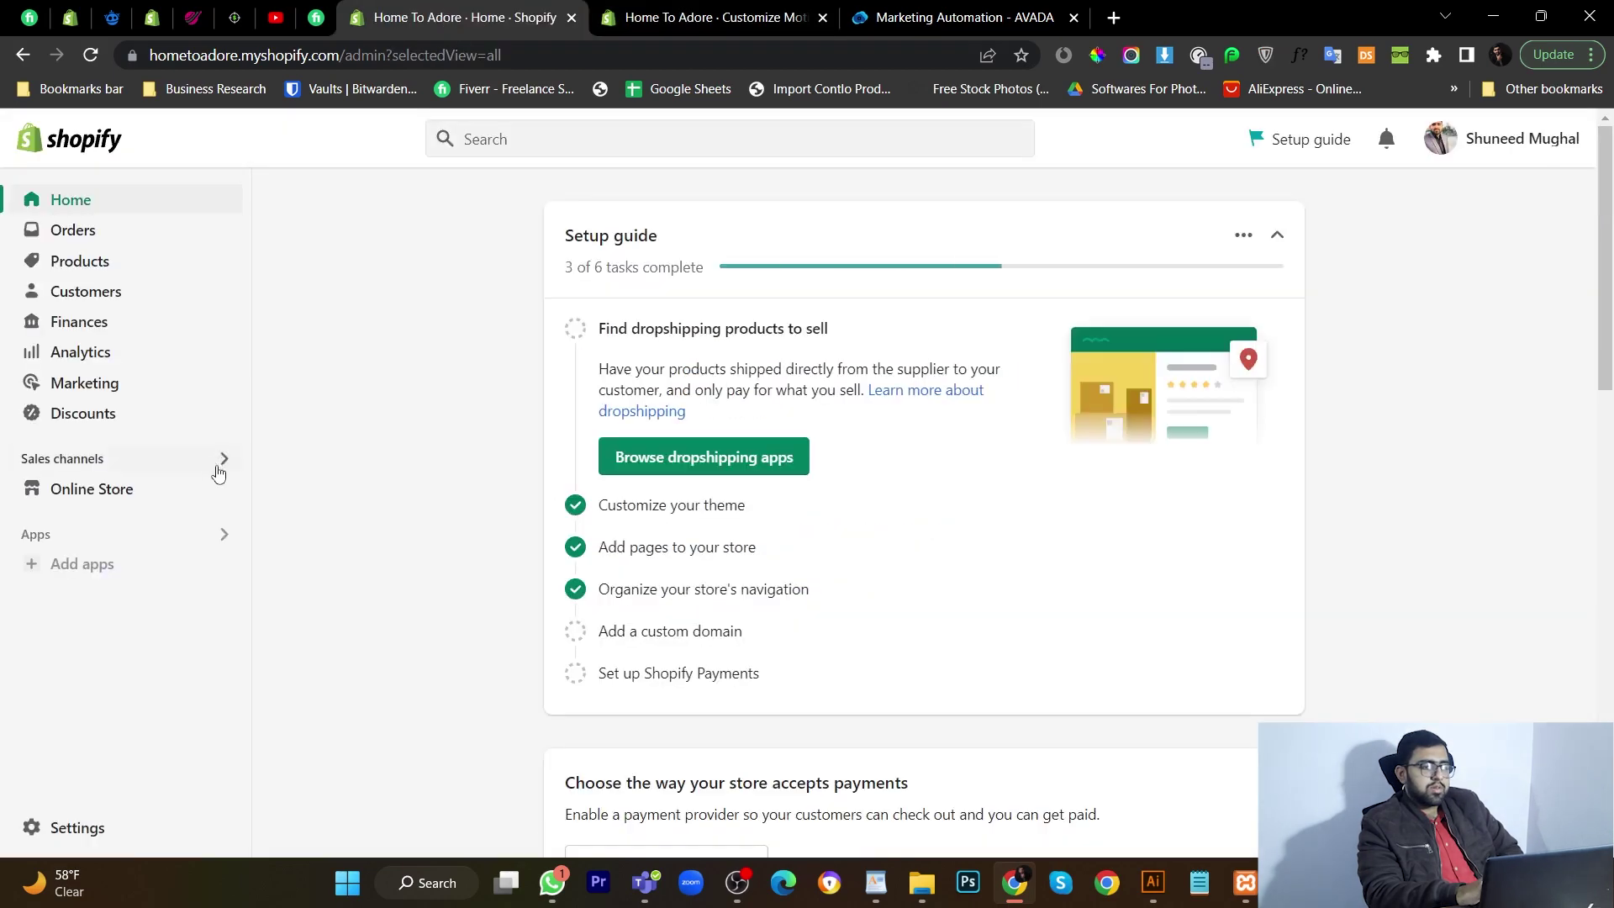
{"action": "left_click", "coordinate": [222, 491]}
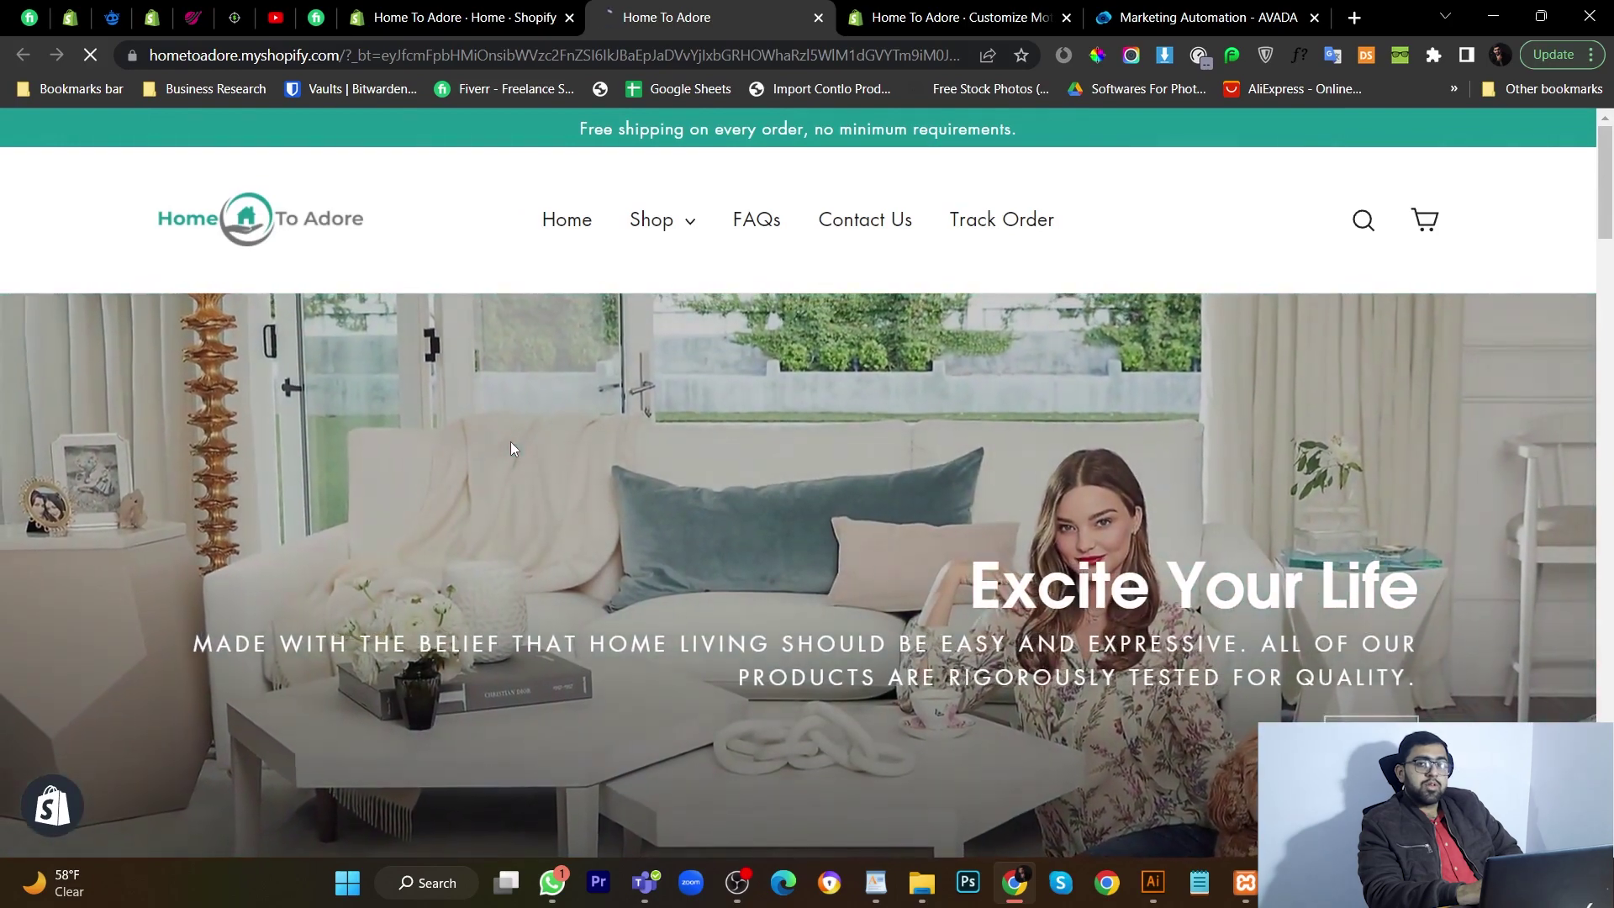
{"action": "scroll", "coordinate": [513, 448], "scroll_direction": "down", "scroll_amount": 20}
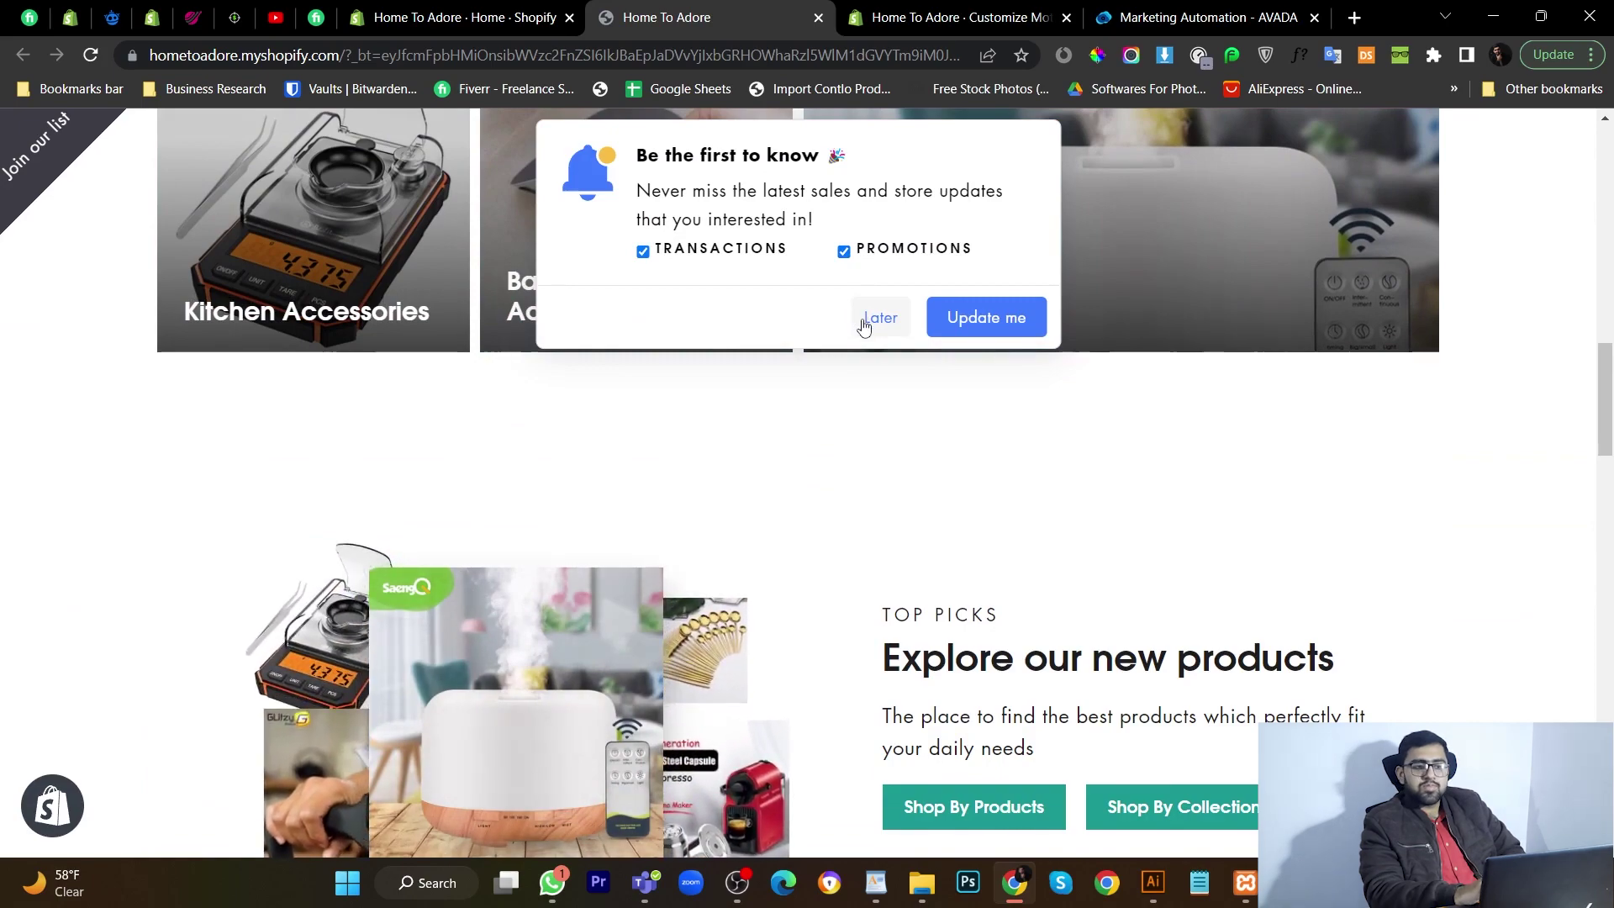
{"action": "left_click", "coordinate": [864, 326]}
Step: Subscribe through the newsletter popup with a saved email address and close the thank-you message
{"action": "scroll", "coordinate": [901, 415], "scroll_direction": "down", "scroll_amount": 8}
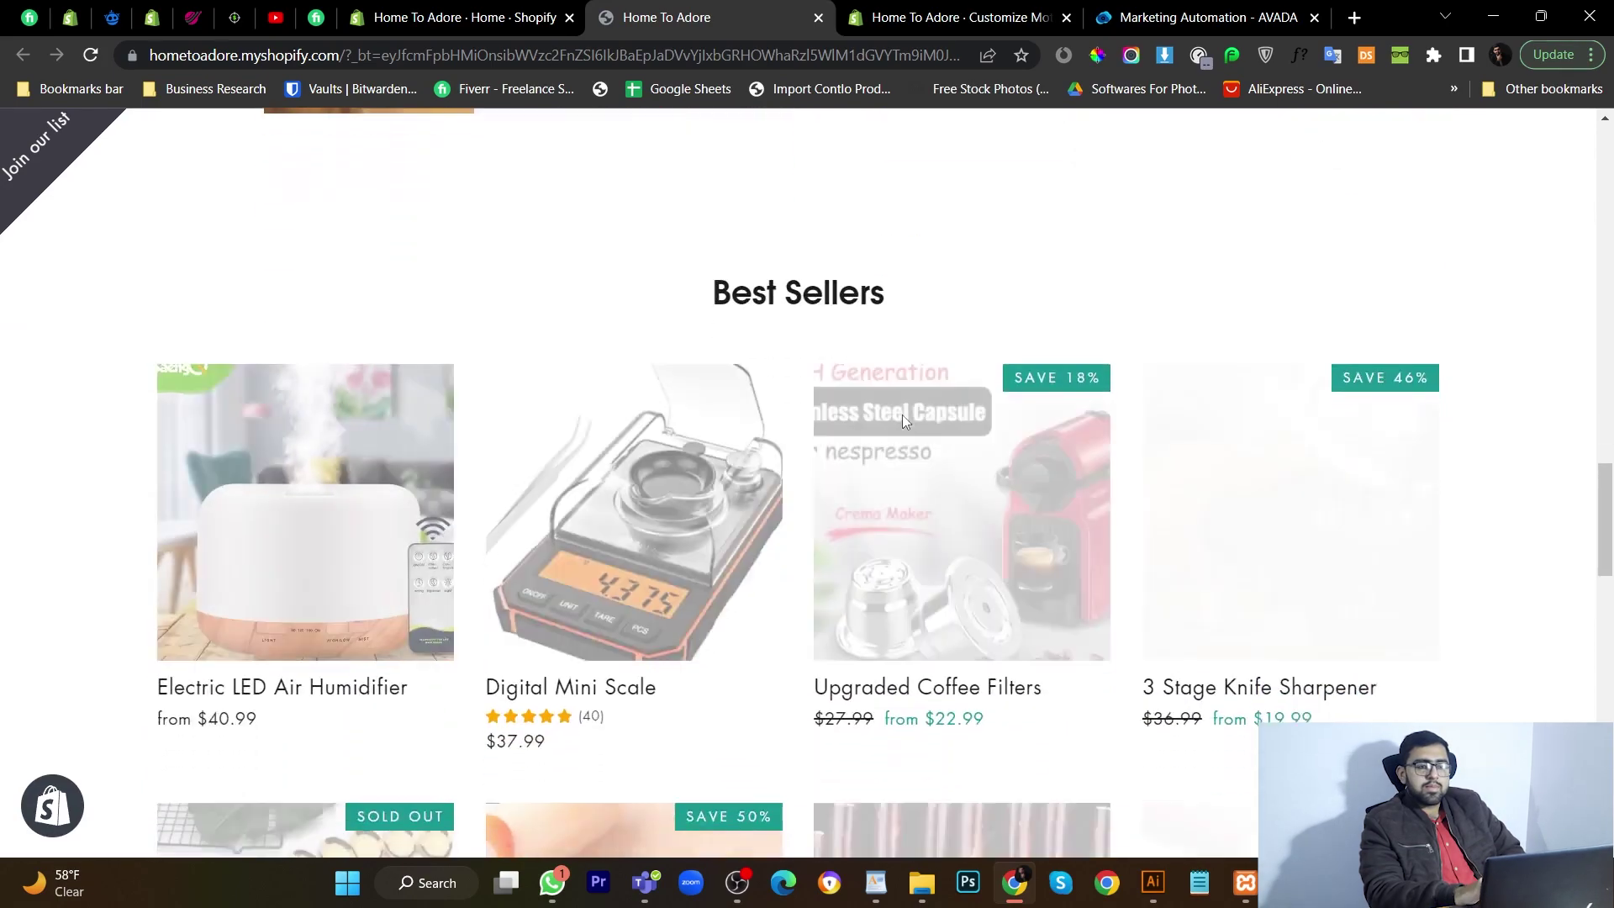
{"action": "scroll", "coordinate": [900, 416], "scroll_direction": "down", "scroll_amount": 15}
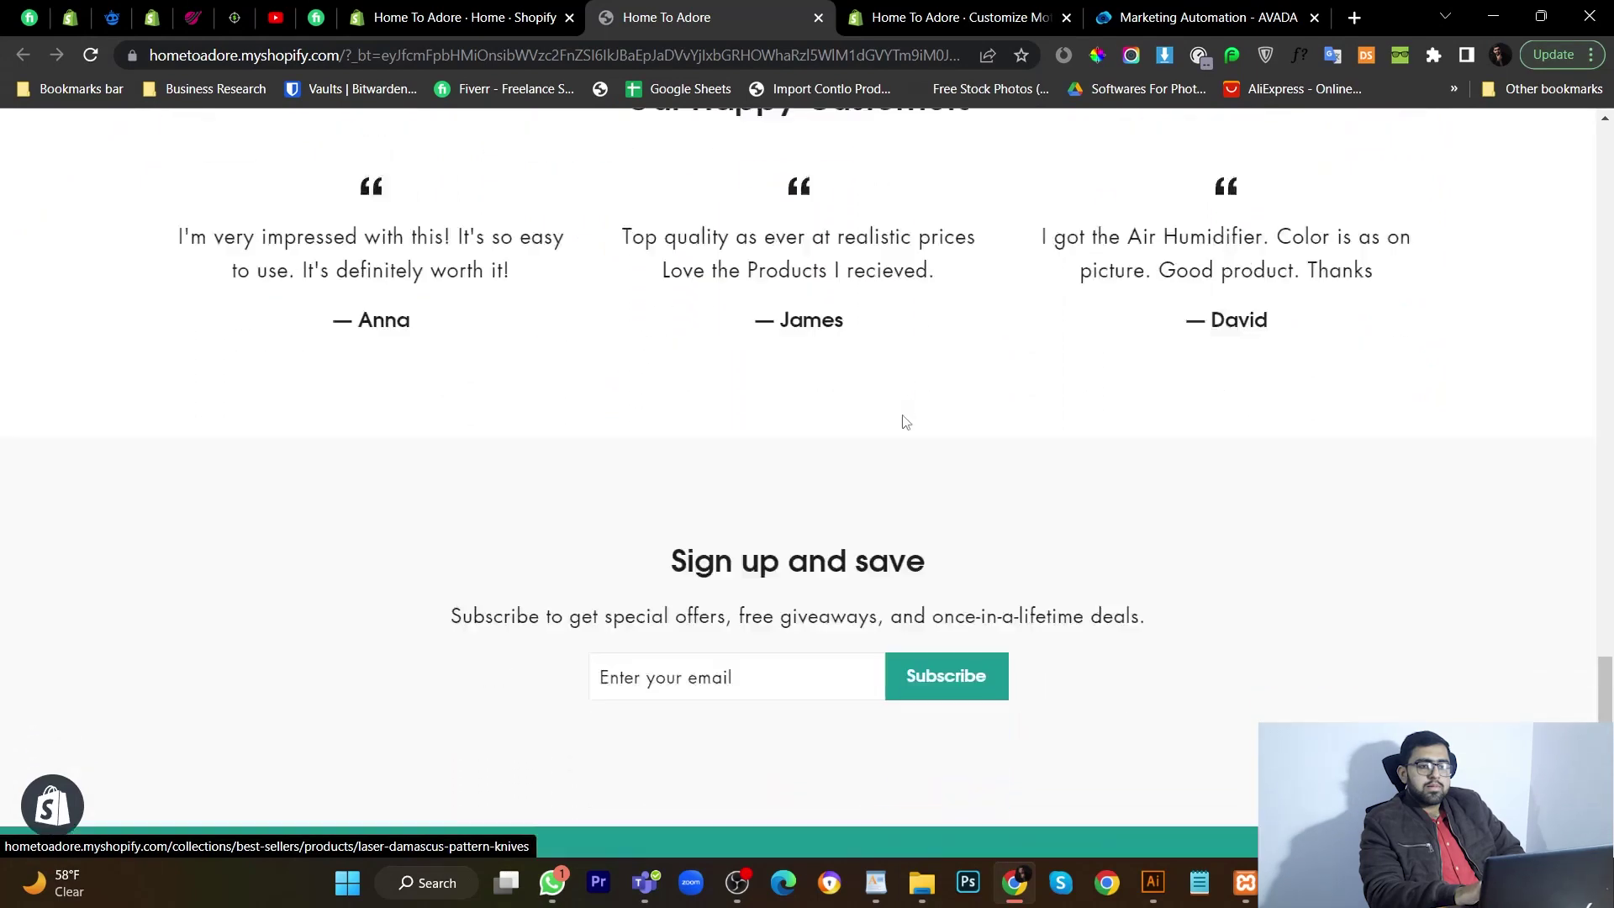
{"action": "scroll", "coordinate": [905, 421], "scroll_direction": "down", "scroll_amount": 5}
{"action": "scroll", "coordinate": [905, 421], "scroll_direction": "up", "scroll_amount": 15}
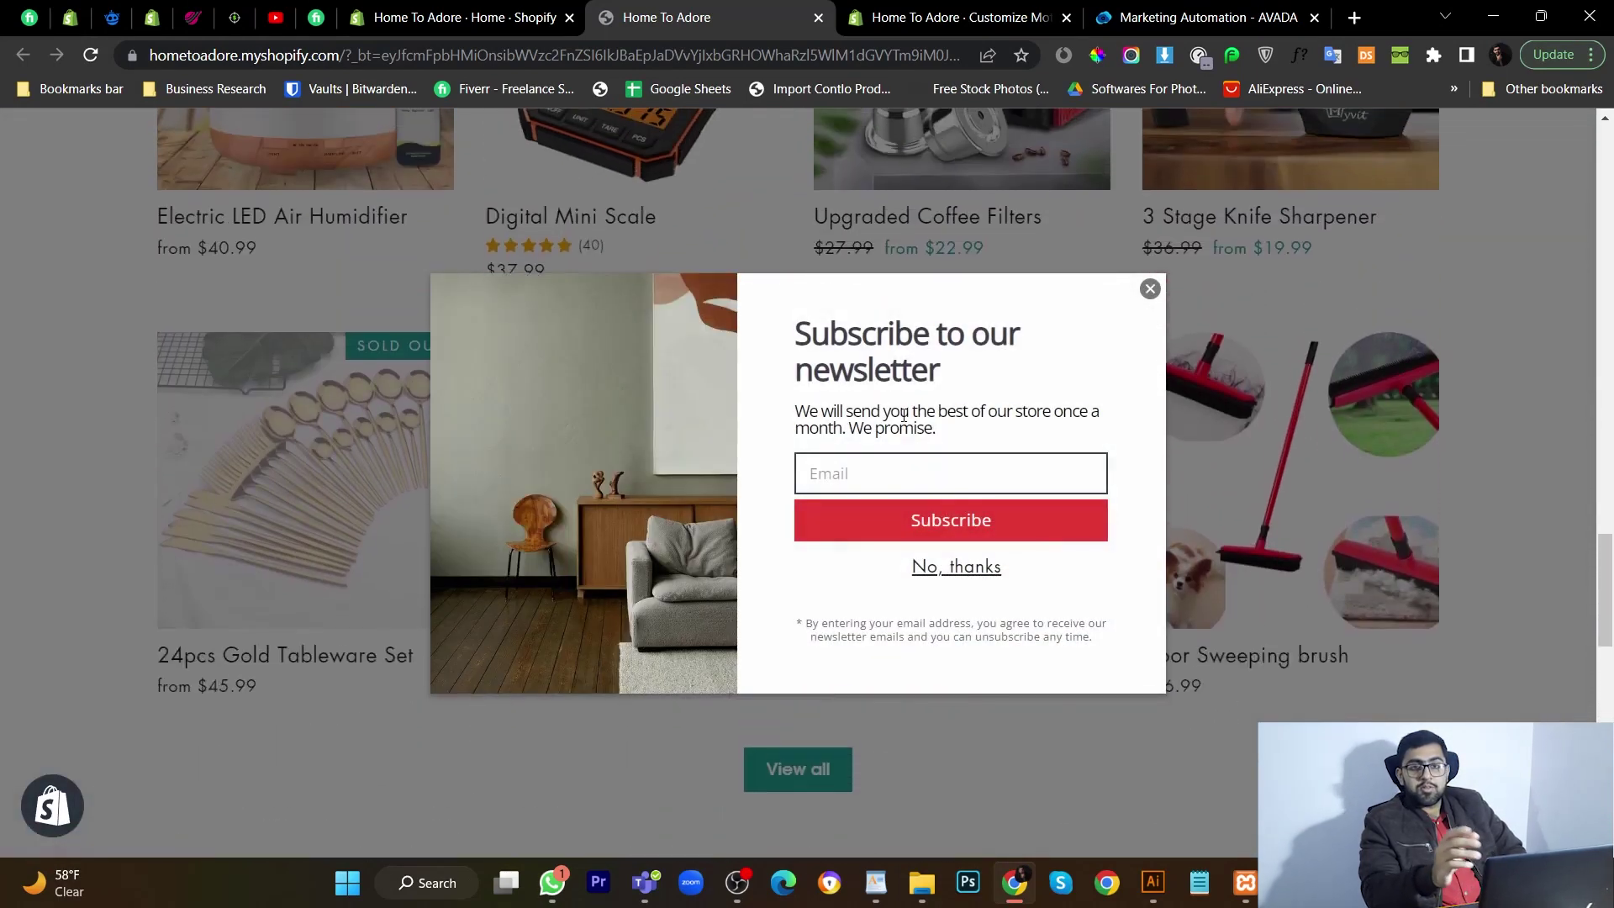
{"action": "scroll", "coordinate": [904, 415], "scroll_direction": "up", "scroll_amount": 1}
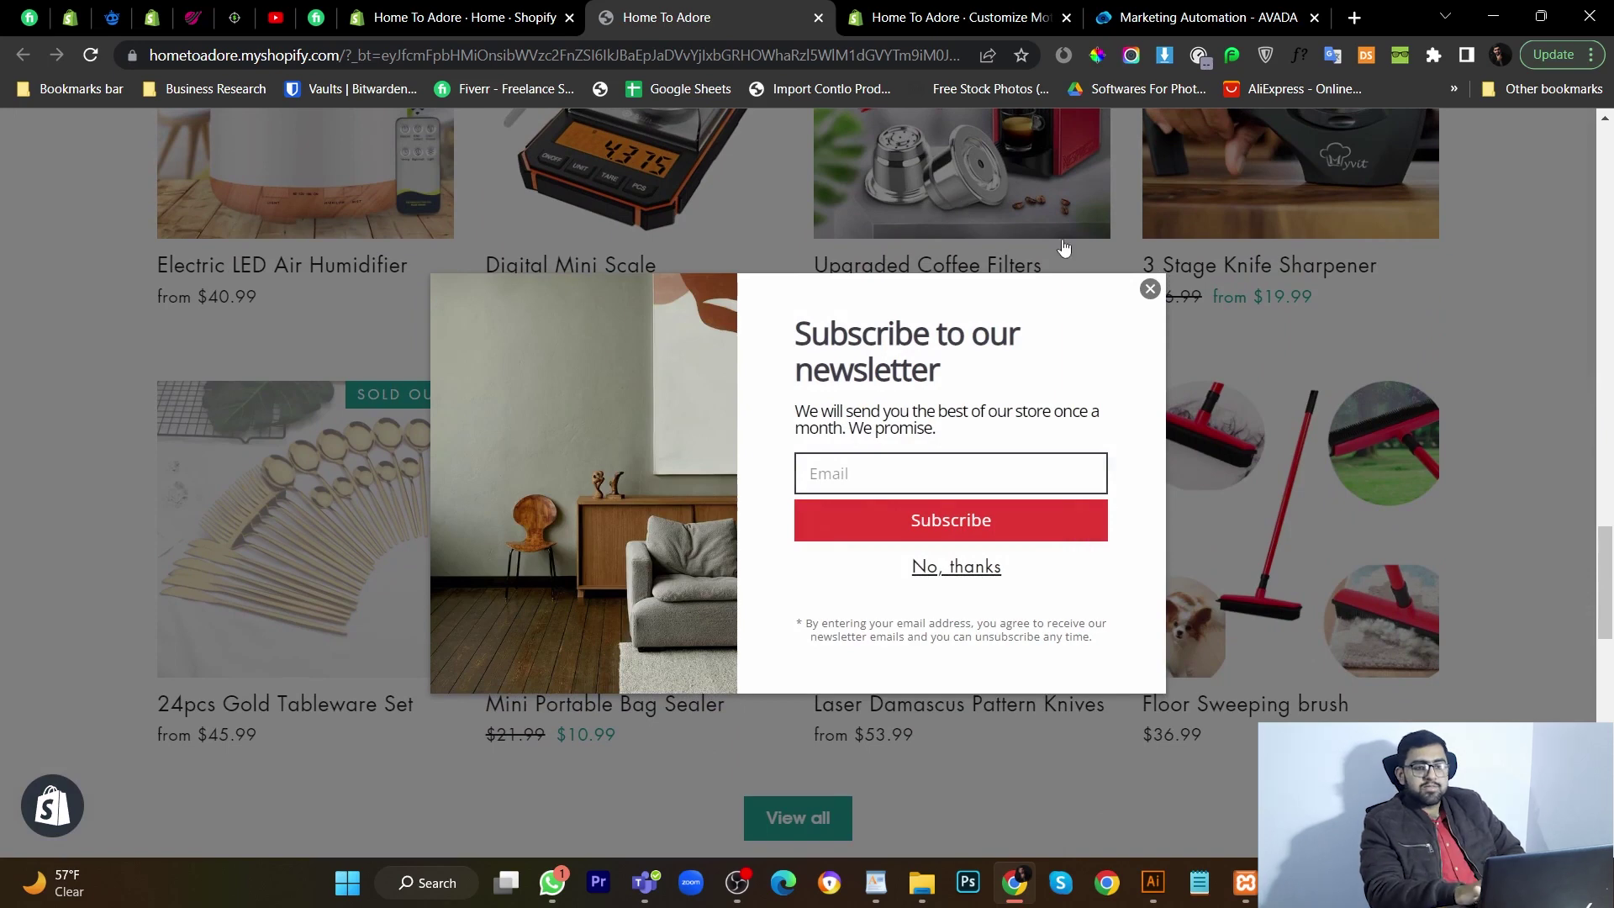
{"action": "left_click", "coordinate": [1000, 481]}
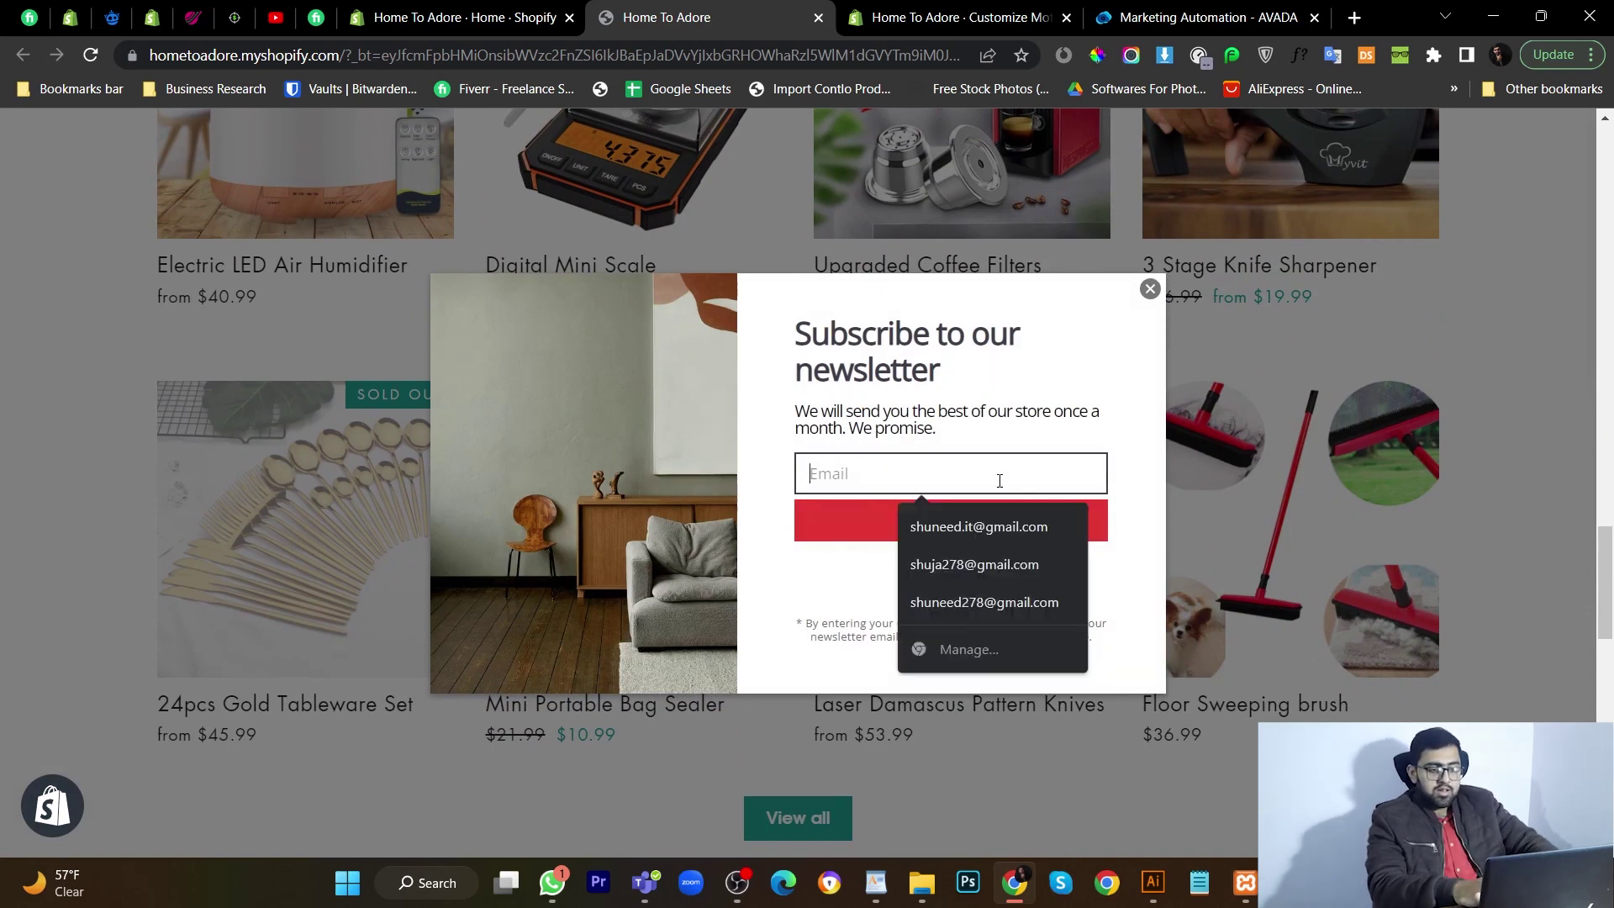
{"action": "left_click", "coordinate": [978, 526]}
{"action": "left_click", "coordinate": [927, 528]}
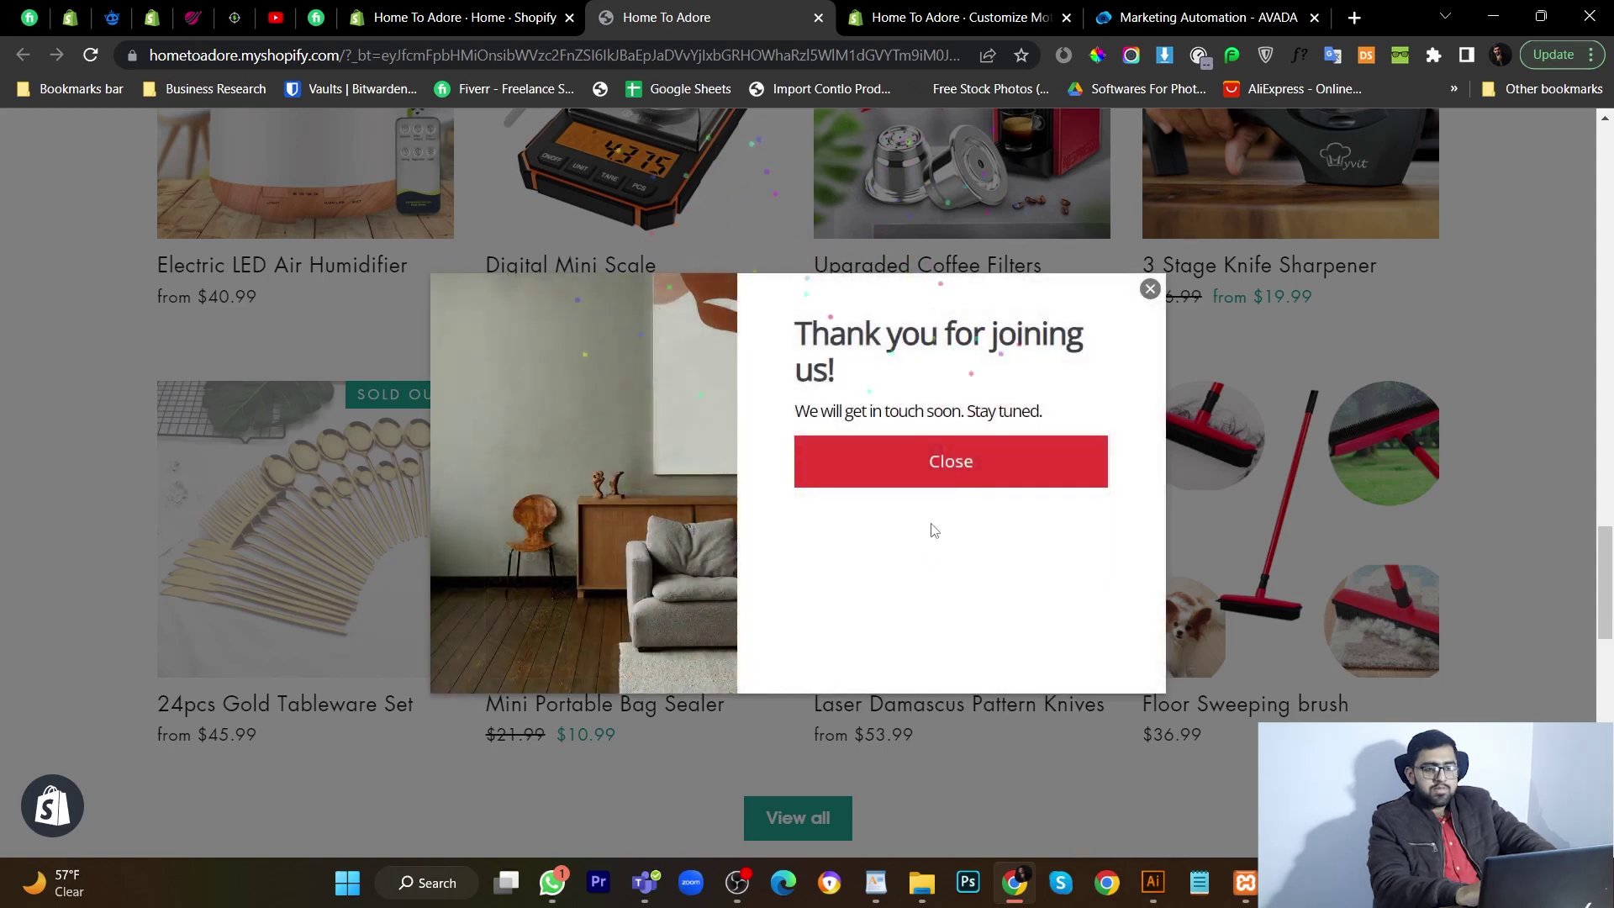
{"action": "left_click", "coordinate": [945, 483]}
Step: Return to the Shopify admin tab and open Customers, which lists 2 customers
{"action": "left_click", "coordinate": [477, 11]}
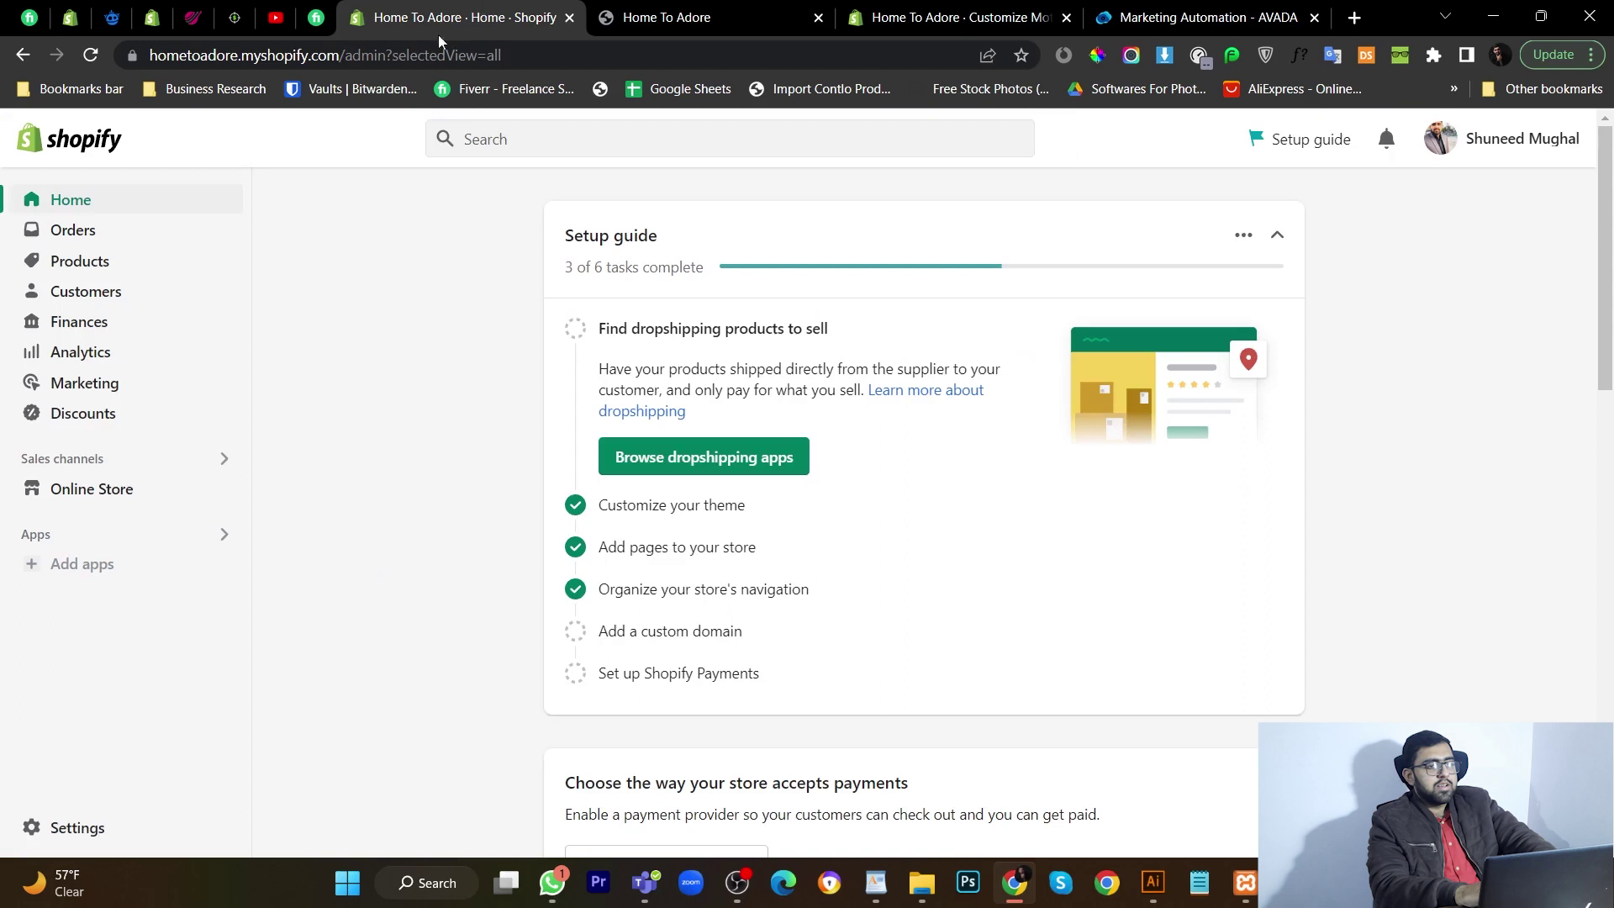
{"action": "left_click", "coordinate": [140, 296]}
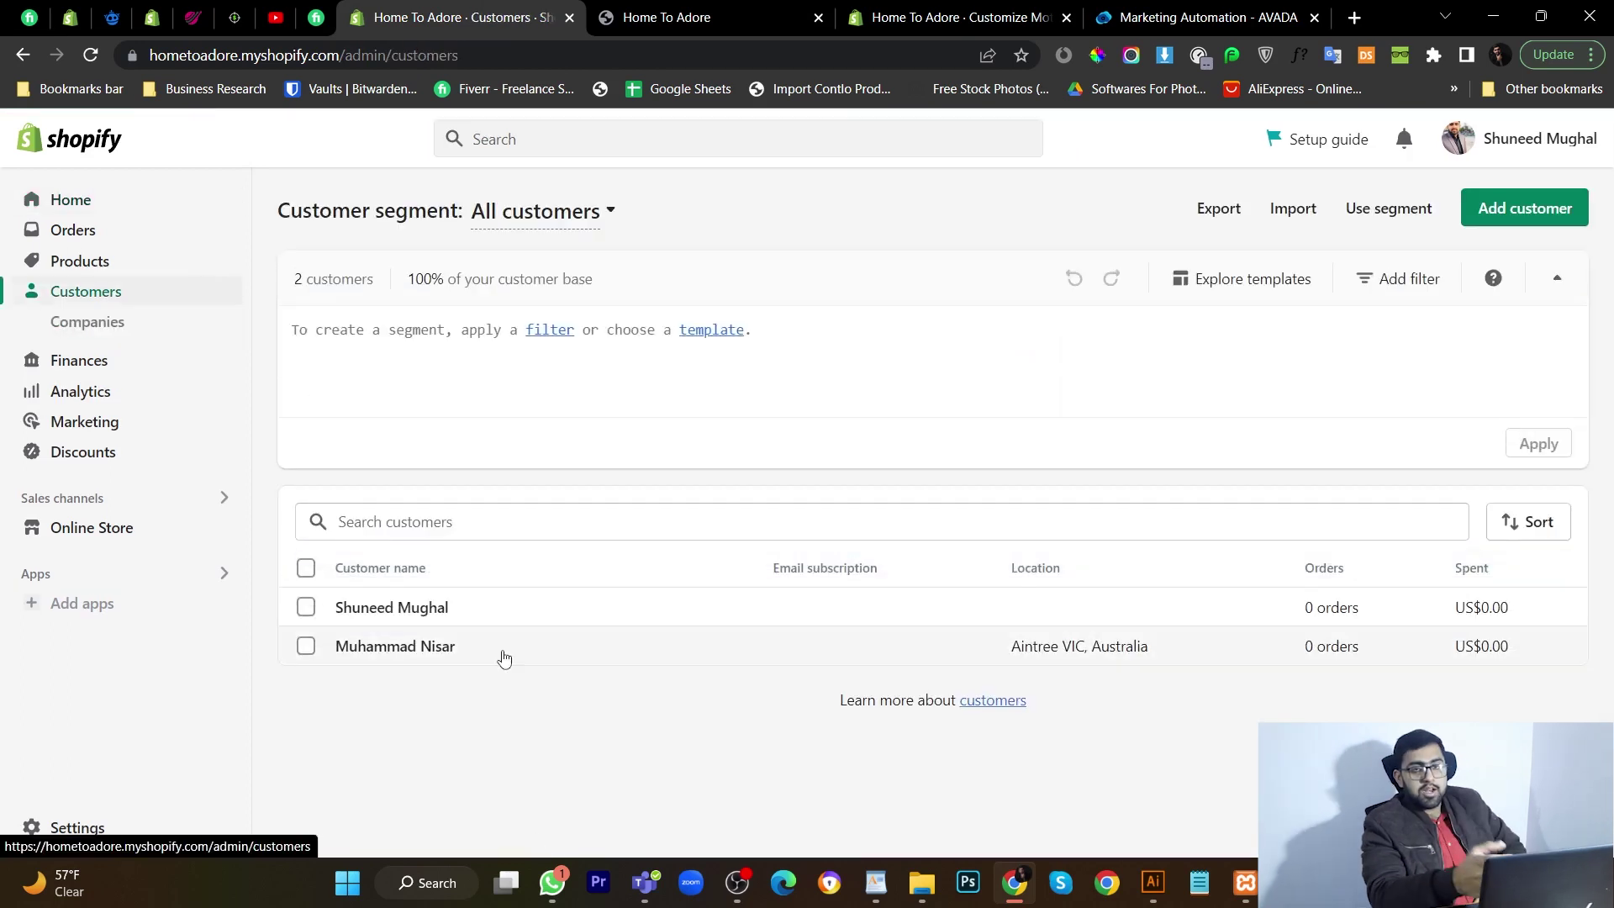